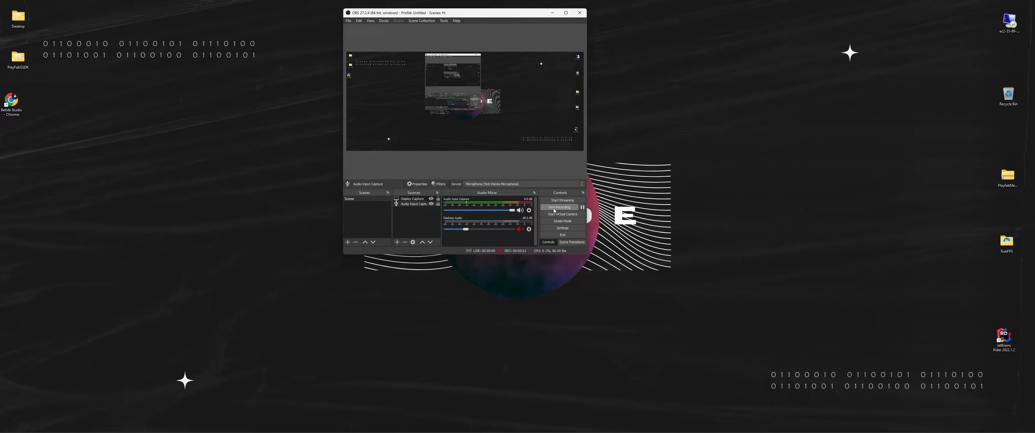
left_click(553, 13)
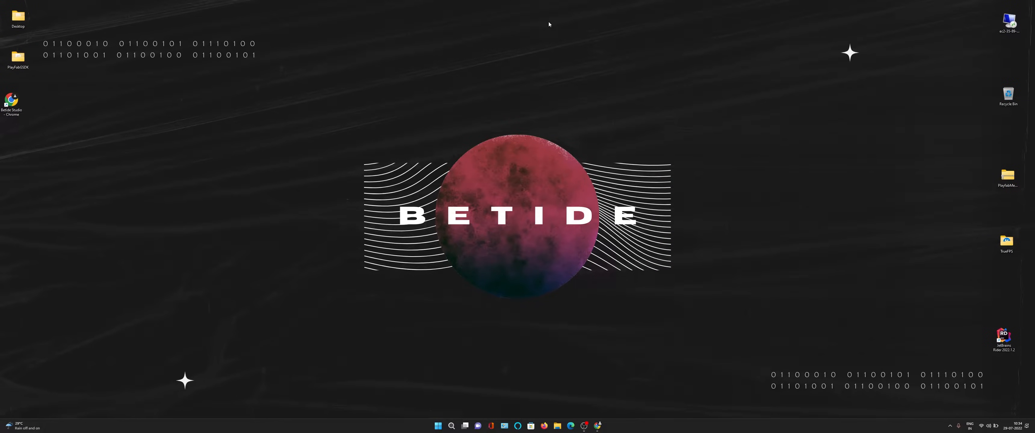
right_click(579, 103)
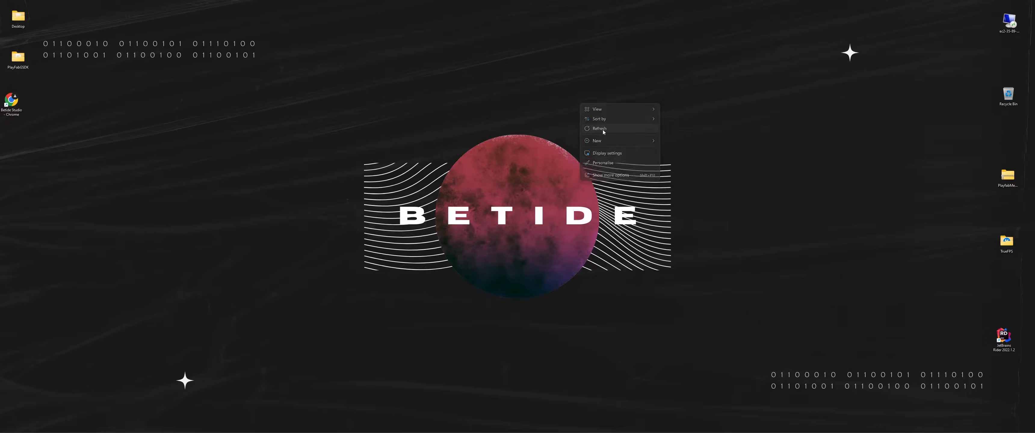
left_click(603, 130)
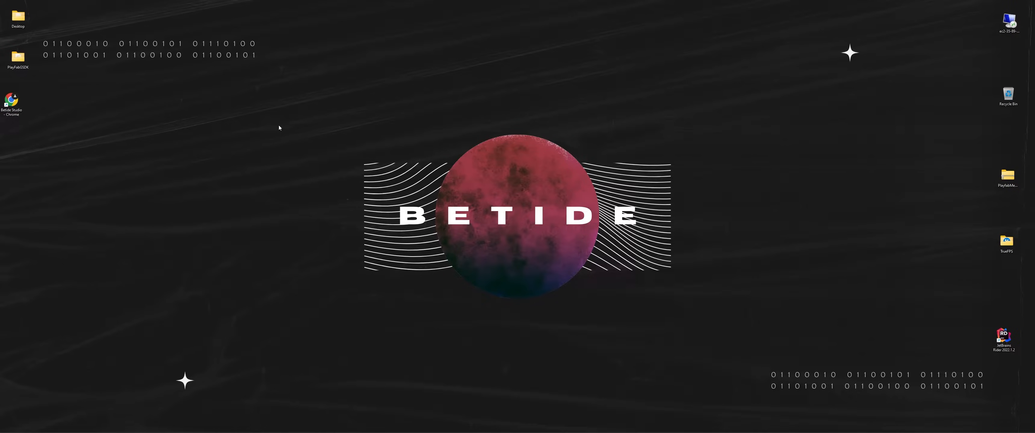
Extract the PlayfabMenu archive on the desktop into its own PlayfabMenu folder with 7-Zip
left_click(1007, 177)
left_click_drag(966, 157, 771, 127)
right_click(771, 127)
left_click(802, 235)
mouse_move(836, 281)
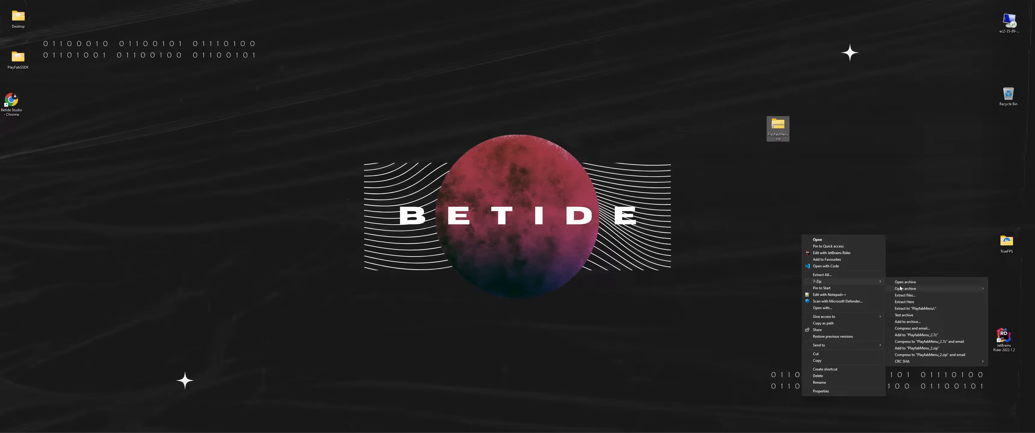
left_click(925, 311)
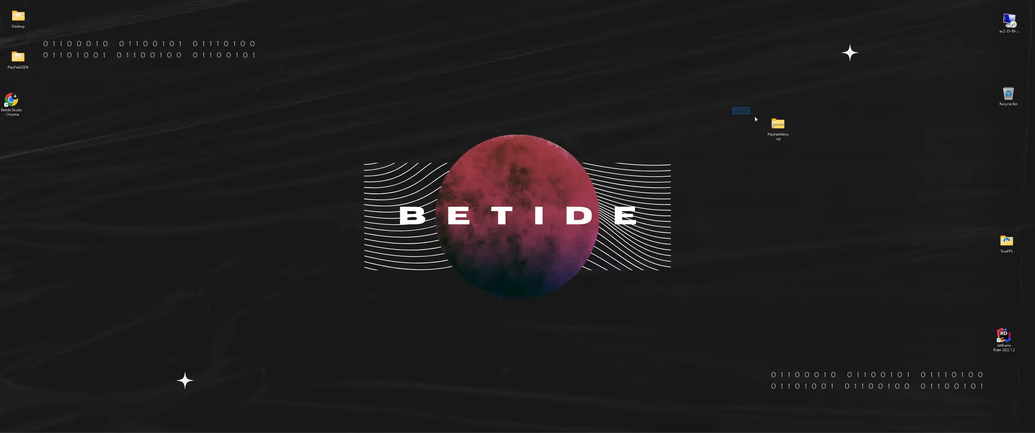
left_click_drag(755, 117, 794, 135)
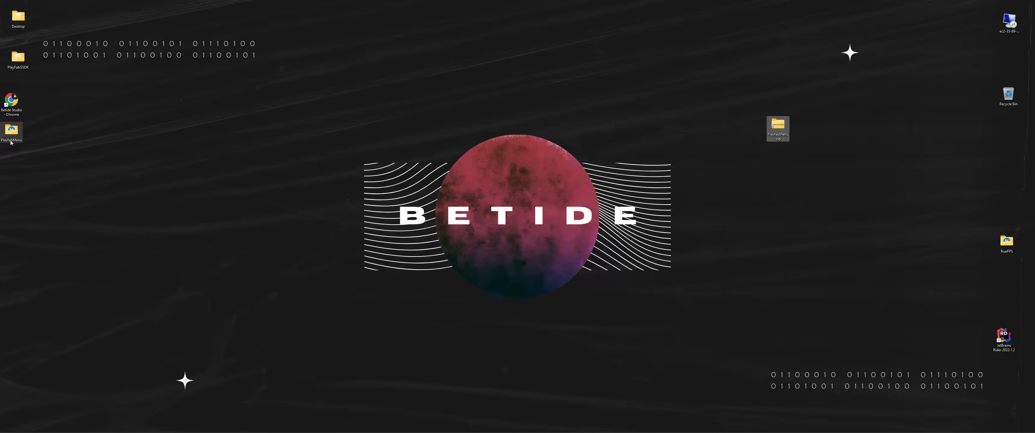
Move the extracted PlayfabMenu folder to the middle of the desktop and launch PlayfabMenu.uproject from it
left_click_drag(11, 129, 621, 153)
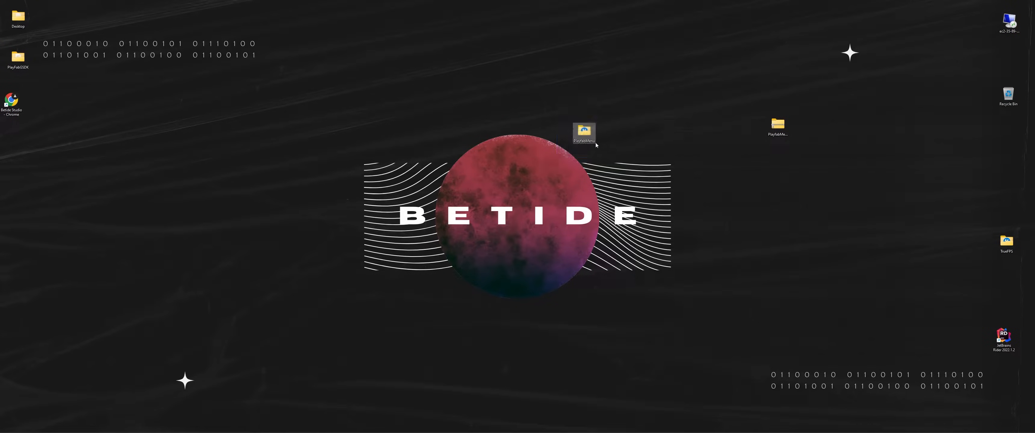
left_click(595, 144)
double_click(589, 141)
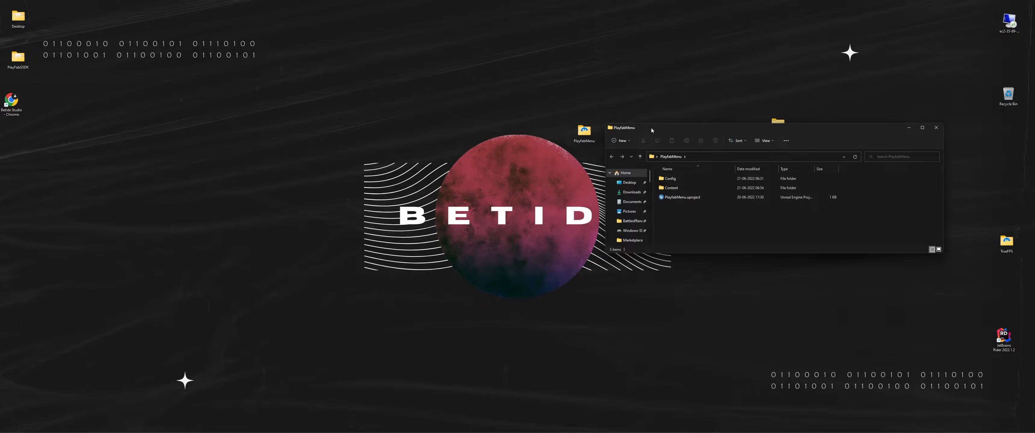
left_click_drag(651, 127, 219, 103)
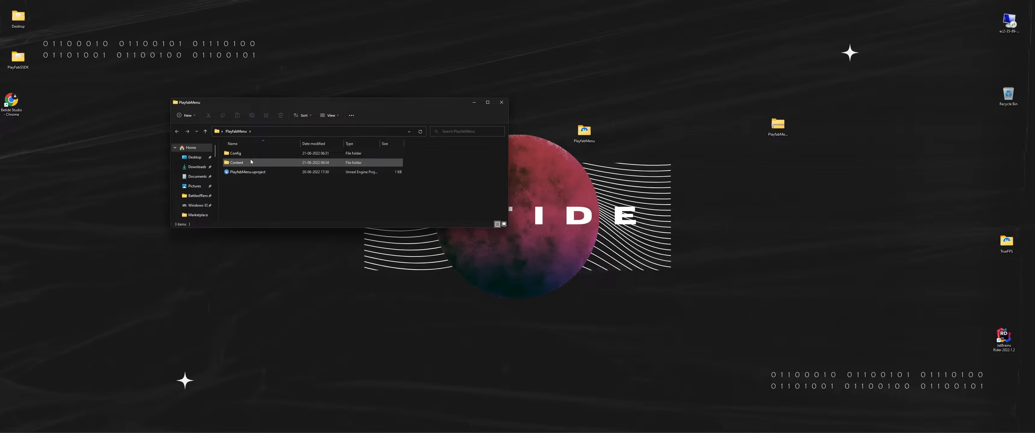
double_click(232, 172)
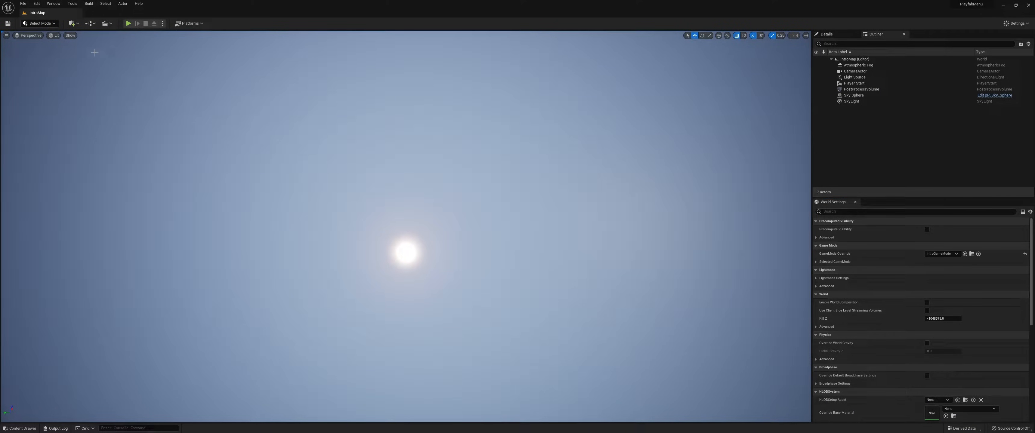
Add an empty C++ class named MyClass with no parent class to the project, and decline editing its code
left_click(72, 5)
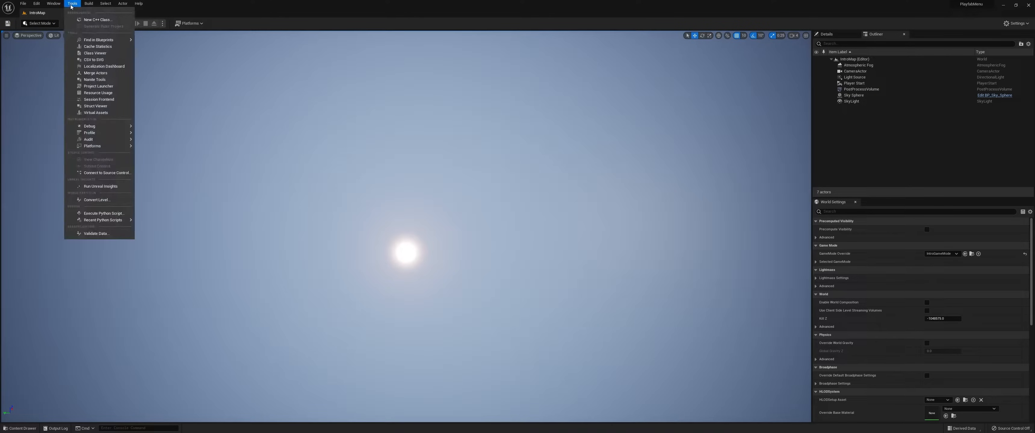
left_click(82, 19)
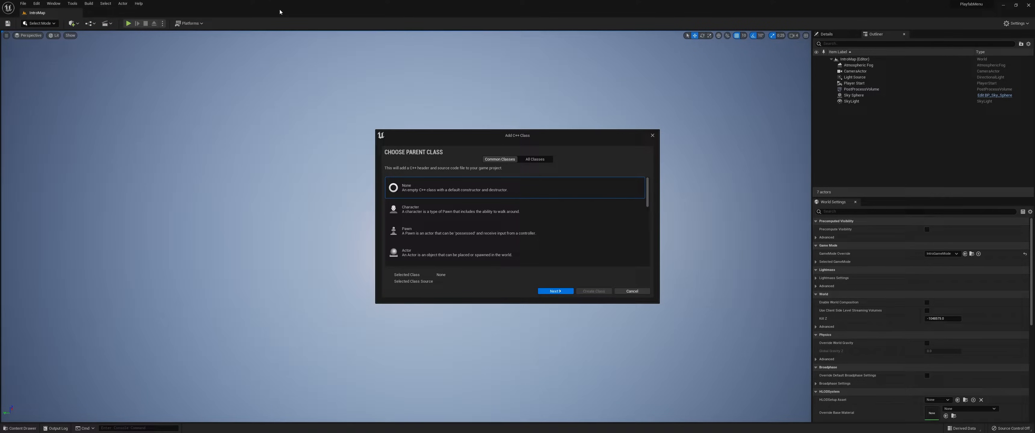
left_click_drag(280, 12, 570, 77)
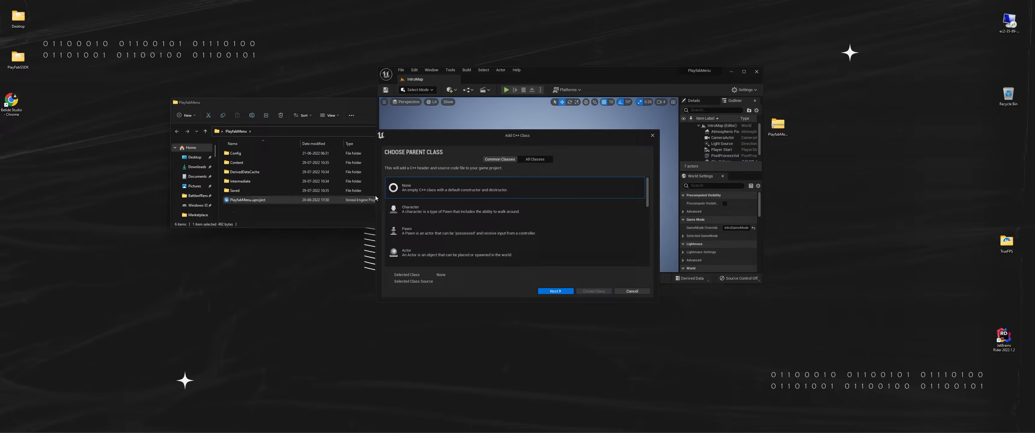
left_click(556, 291)
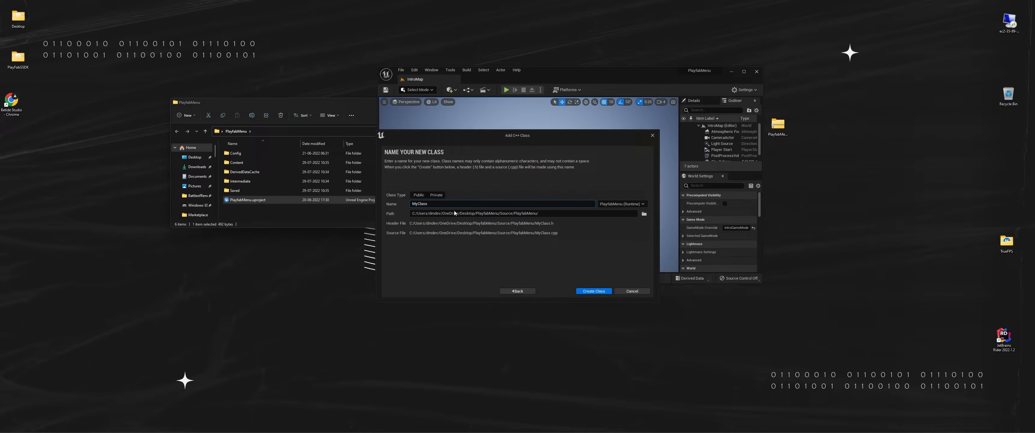
left_click(606, 292)
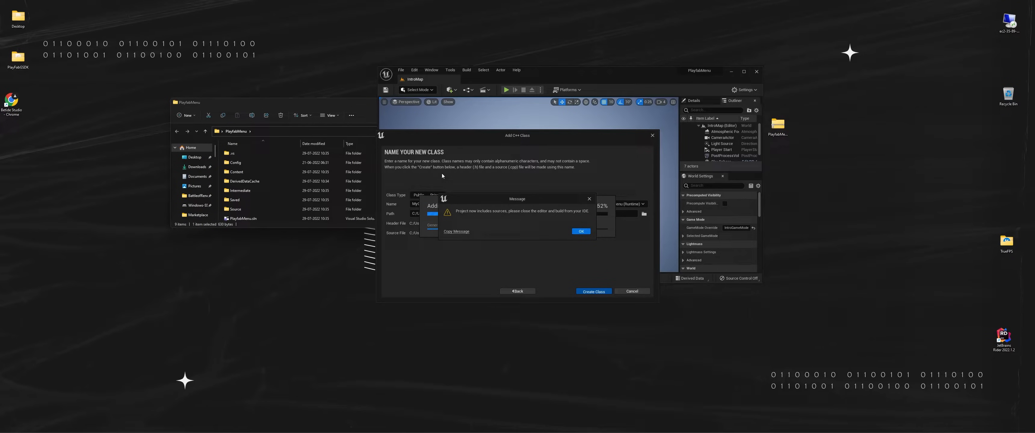
left_click(583, 232)
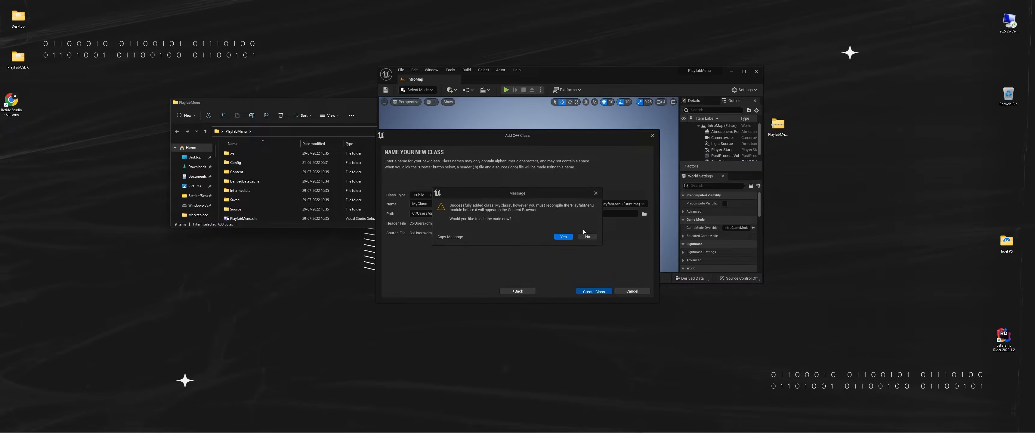
left_click(587, 237)
Close the Unreal Editor and return to the PlayfabMenu project folder
left_click(758, 72)
left_click_drag(379, 109, 535, 97)
scroll(390, 199, "down", 1)
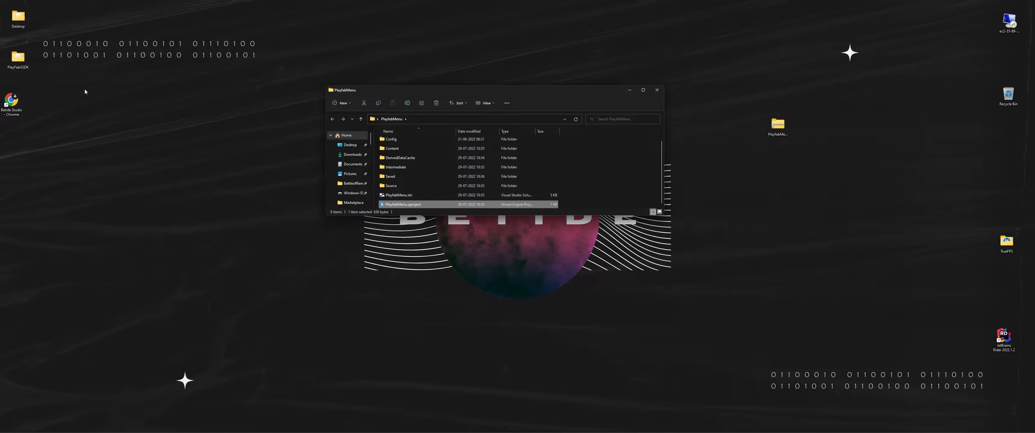
left_click_drag(69, 78, 2, 55)
left_click(96, 104)
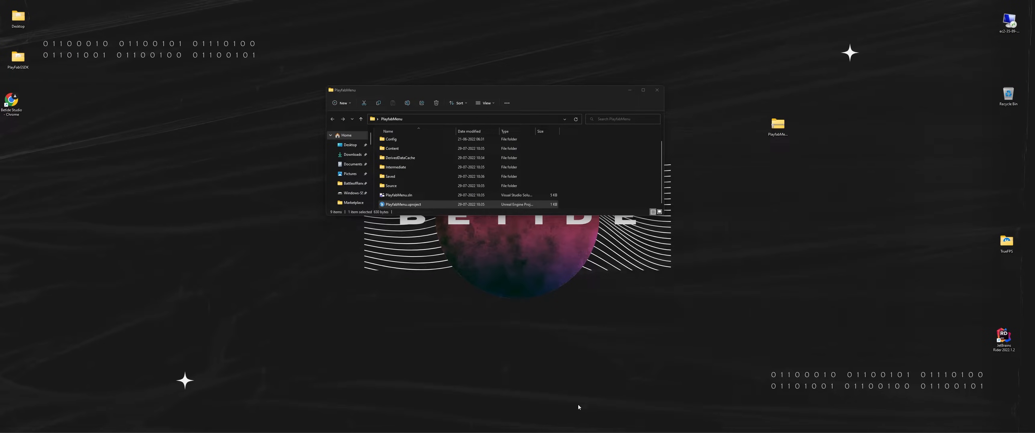
Switch to Chrome and download the PlayFab gsdk repository from GitHub as a ZIP
left_click(583, 426)
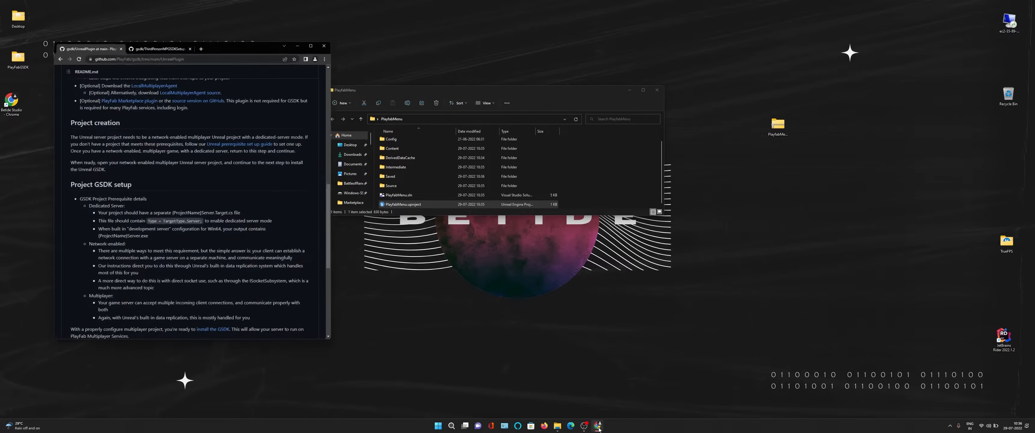
double_click(227, 22)
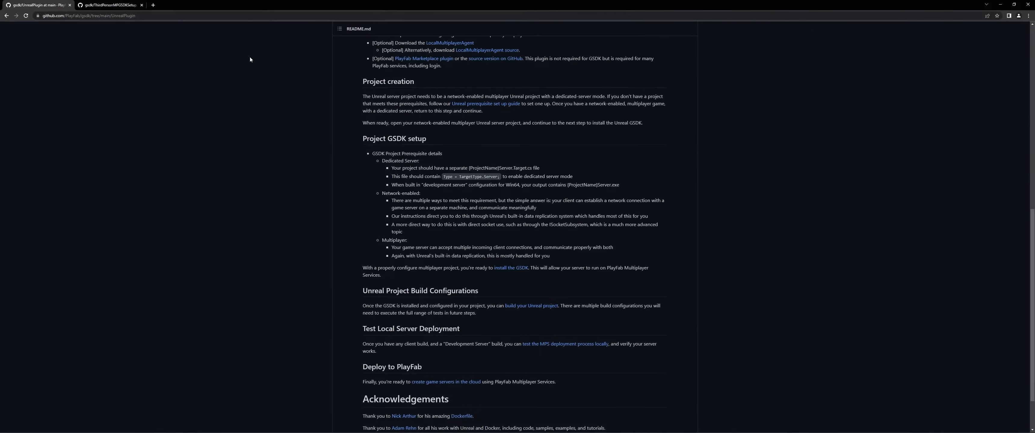
scroll(266, 145, "up", 10)
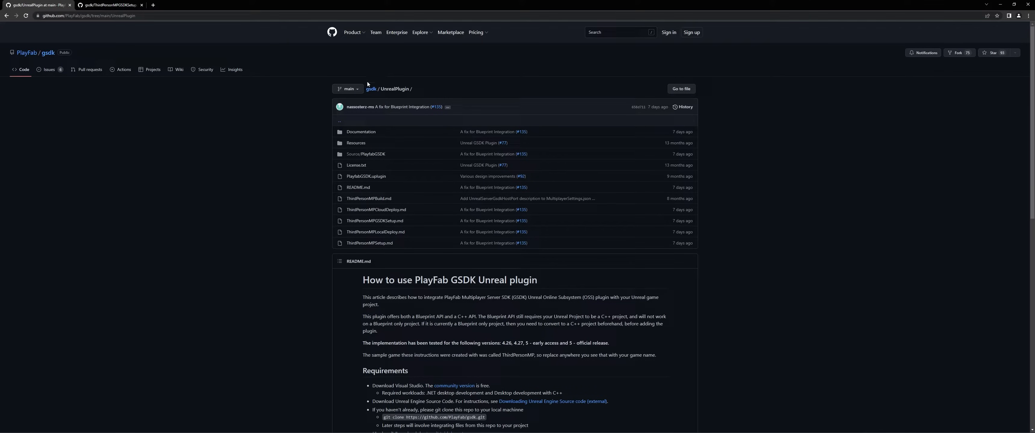
left_click(370, 89)
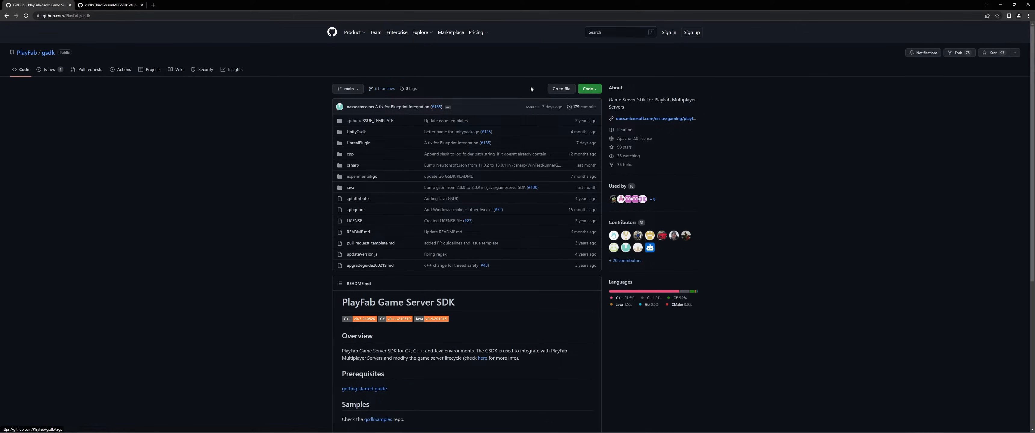
left_click(590, 89)
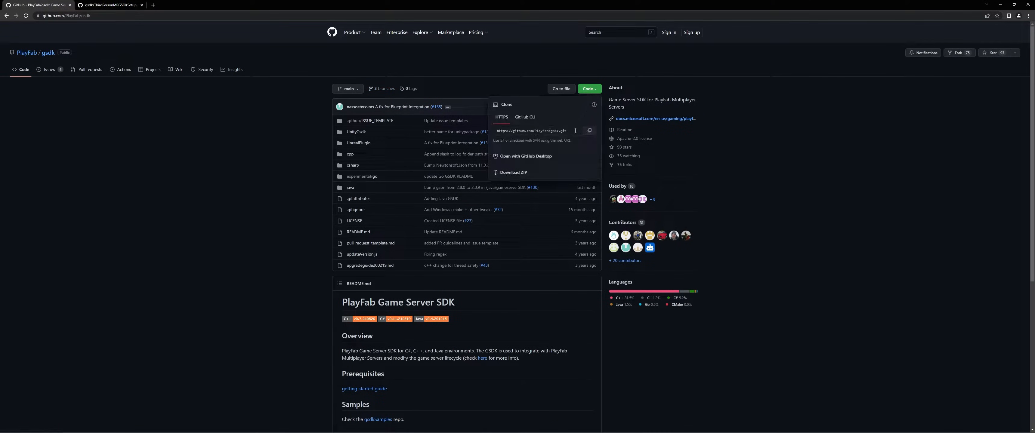
left_click(514, 173)
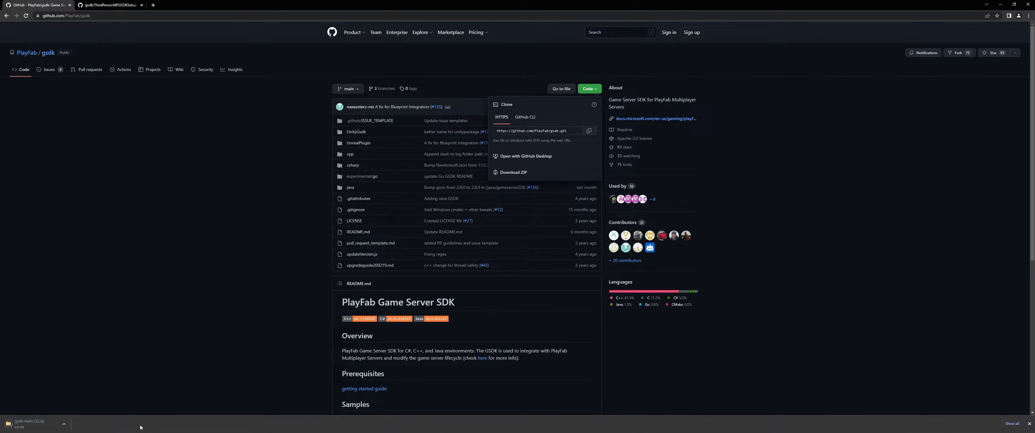
left_click(339, 128)
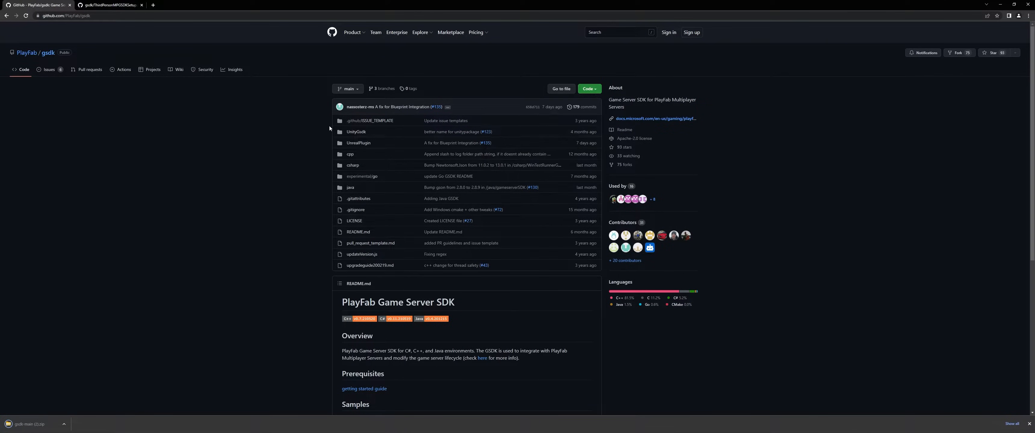
Look through the repository's UnrealPlugin folder and the contents of the PlayFabGSDK folder on the desktop
left_click(358, 143)
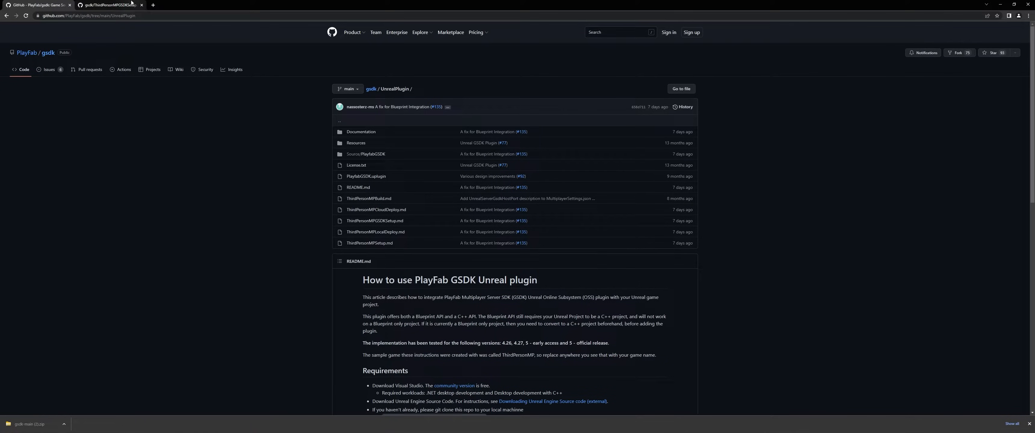
left_click_drag(181, 5, 261, 24)
double_click(18, 58)
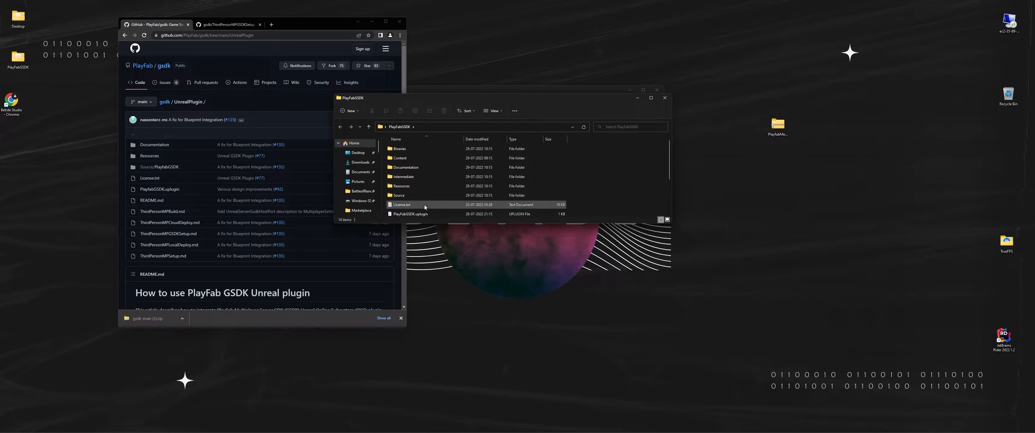
scroll(425, 204, "down", 2)
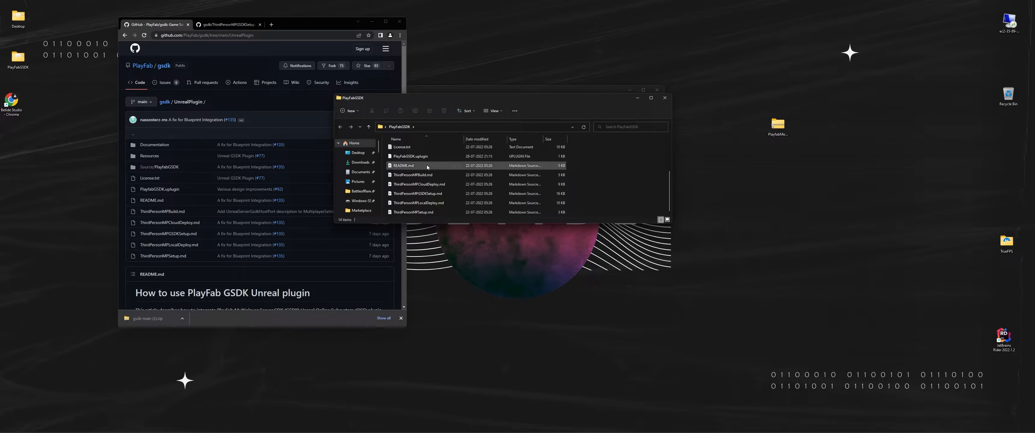
scroll(426, 163, "up", 2)
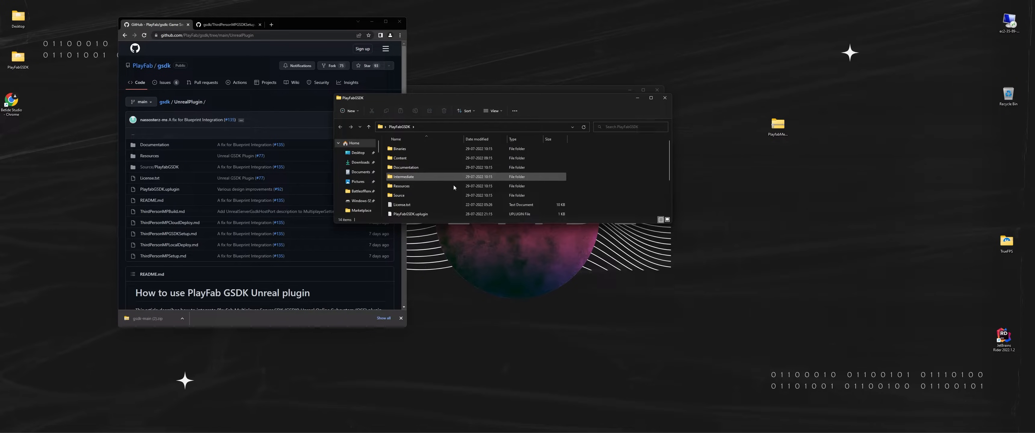
left_click(664, 98)
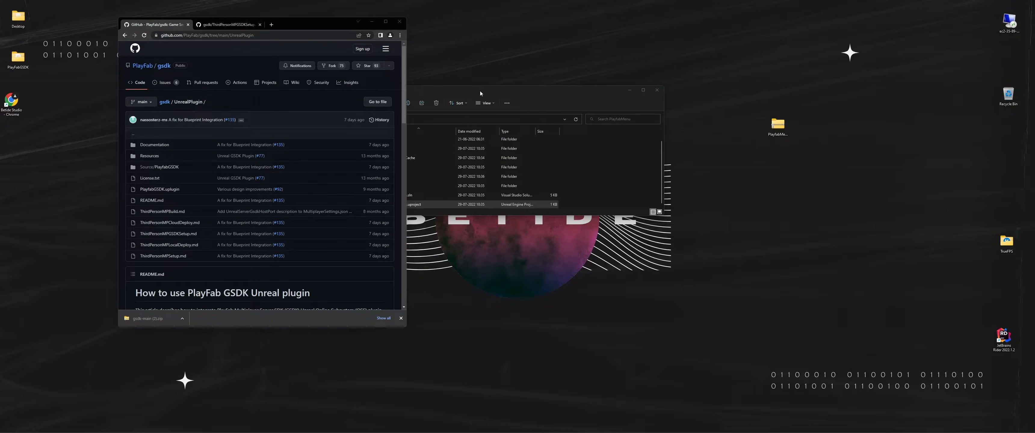
Close the browser and create a folder named Plugin in the PlayfabMenu project folder
left_click_drag(479, 91, 599, 73)
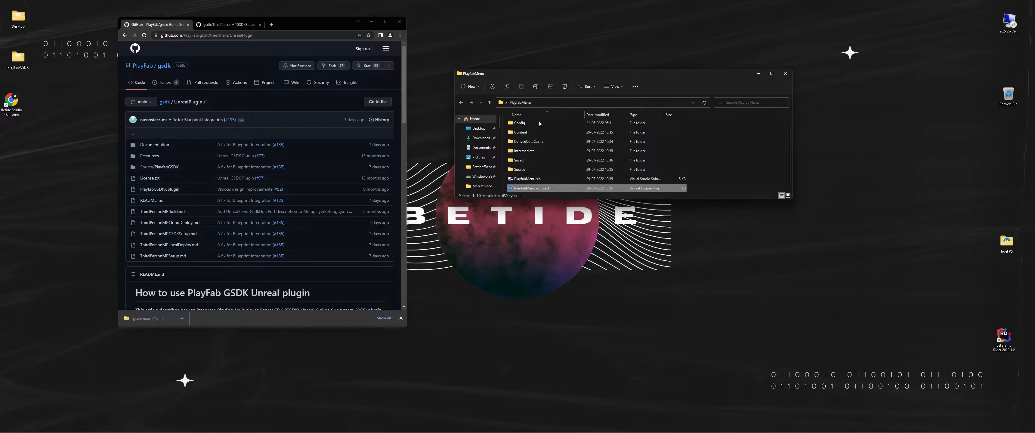
left_click(399, 22)
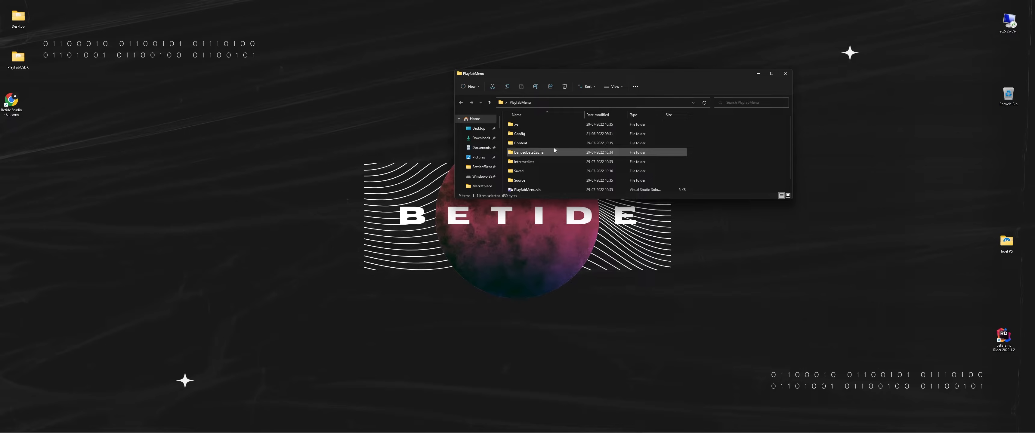
right_click(717, 150)
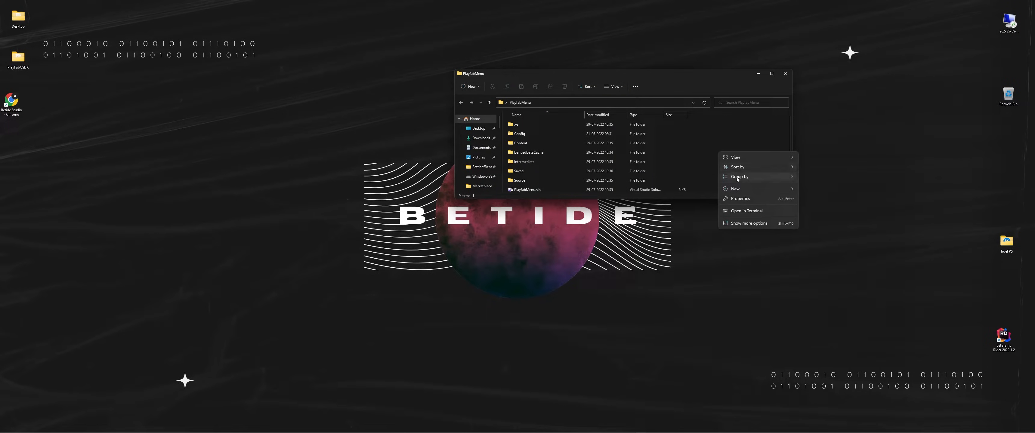
mouse_move(739, 190)
left_click(816, 191)
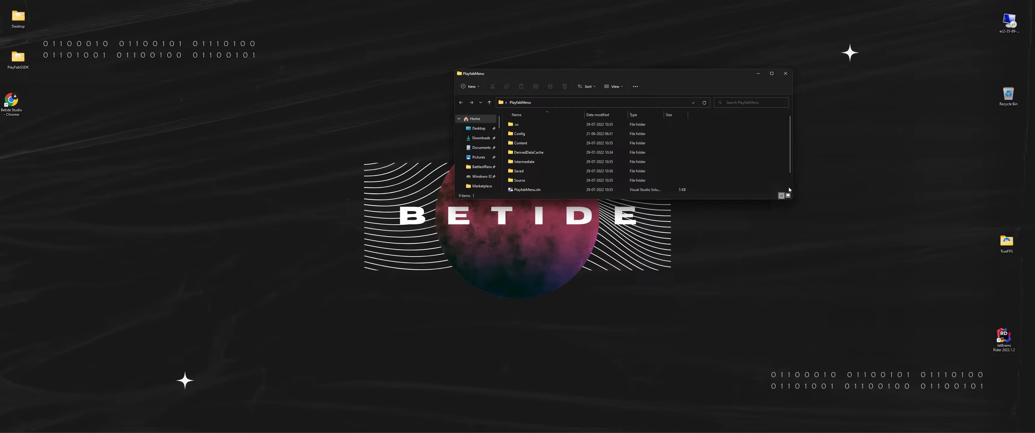
scroll(719, 172, "down", 3)
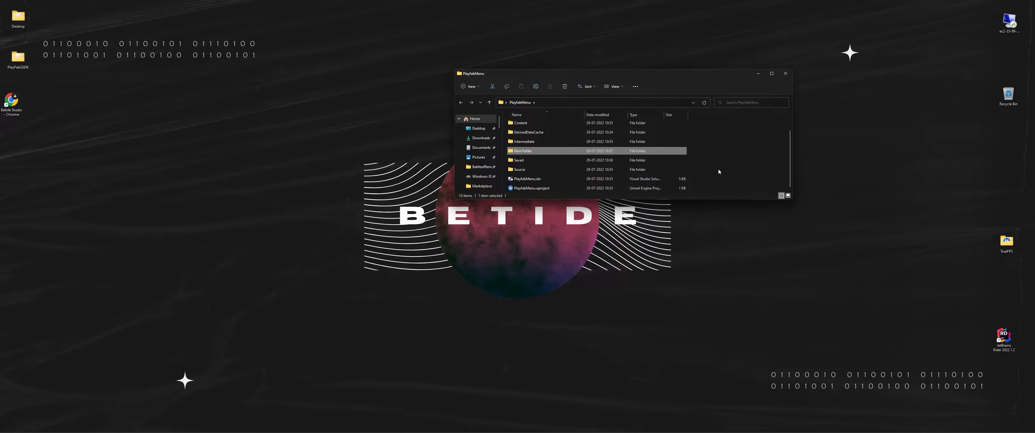
right_click(544, 153)
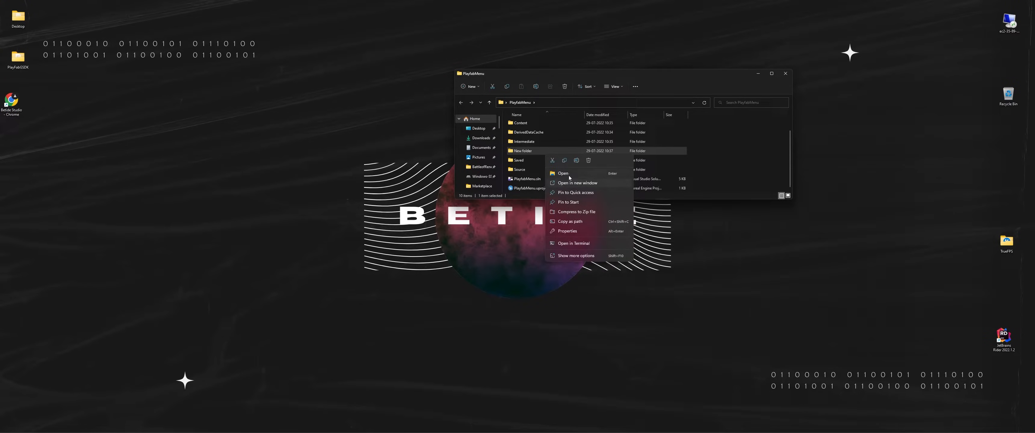
left_click(576, 160)
type("Pl")
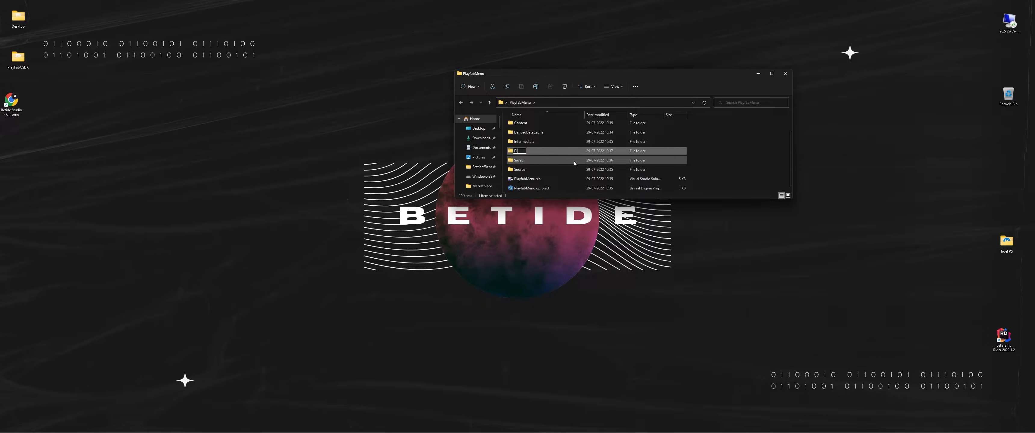
type("ugin")
key("Return")
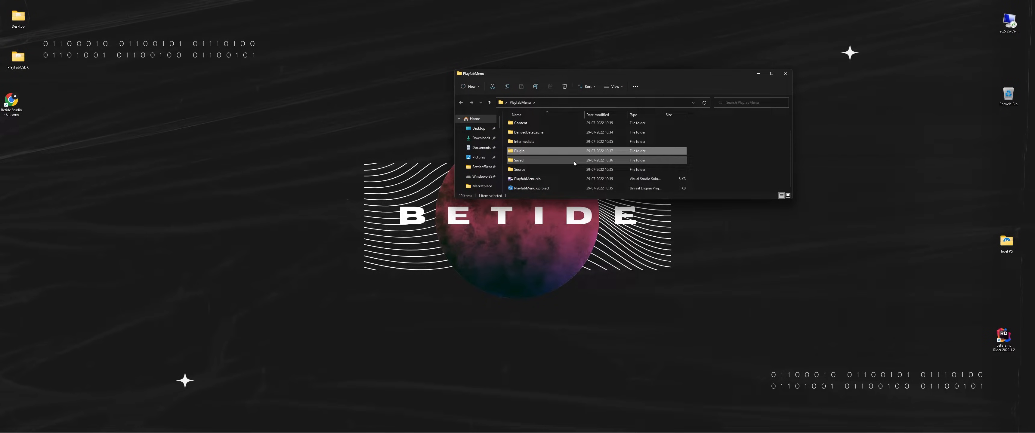
Move the PlayFabGSDK folder from the desktop into the project's Plugin folder and check its contents
scroll(574, 161, "up", 1)
double_click(518, 171)
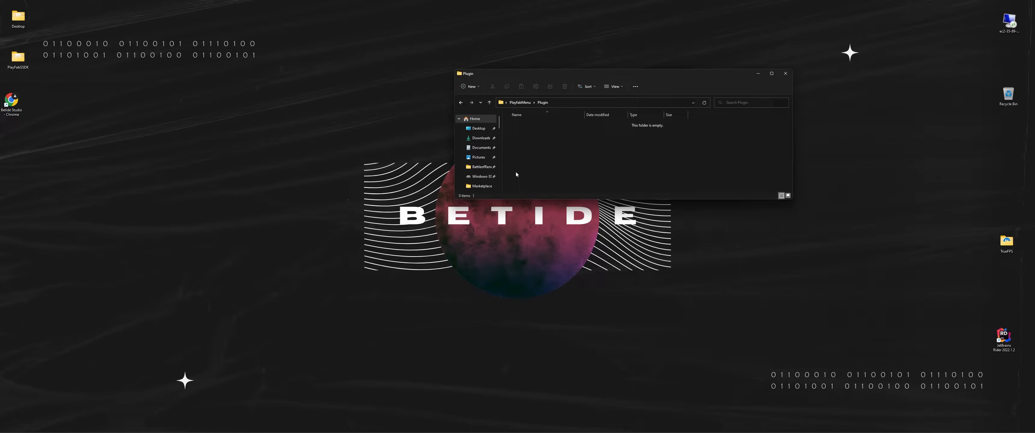
left_click_drag(17, 60, 566, 146)
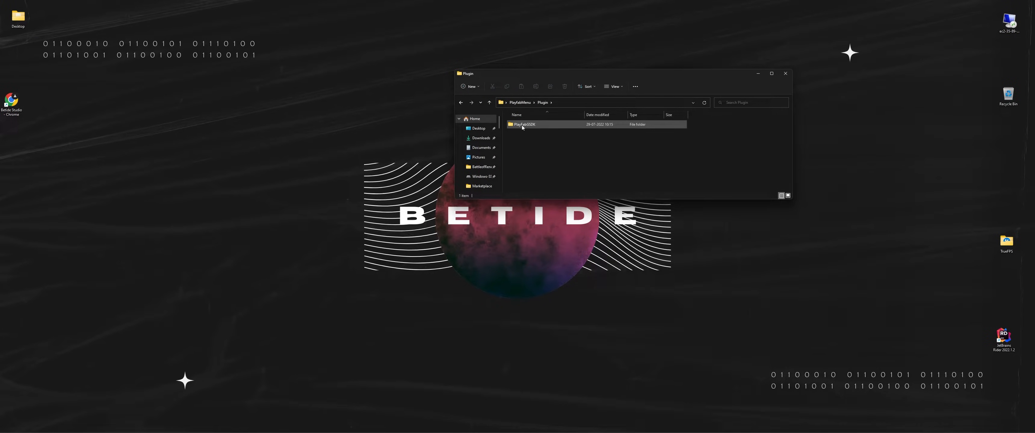
double_click(557, 125)
scroll(555, 153, "down", 2)
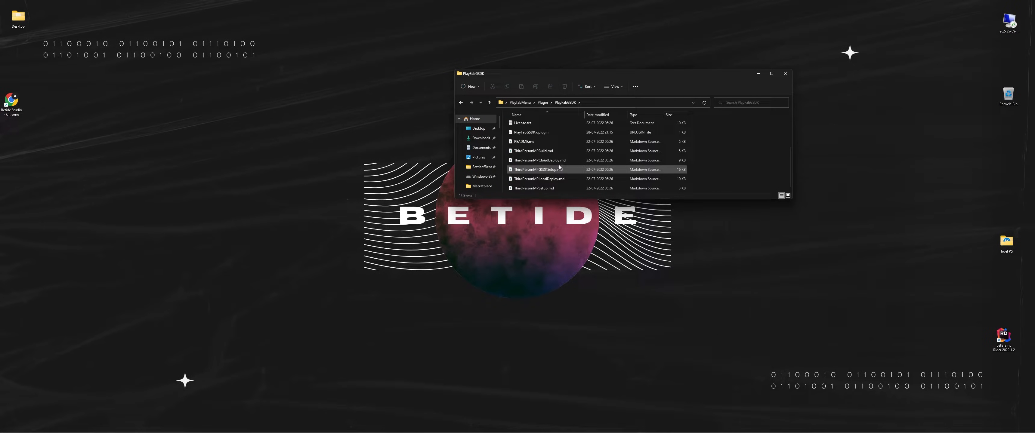
scroll(552, 157, "up", 2)
left_click(543, 103)
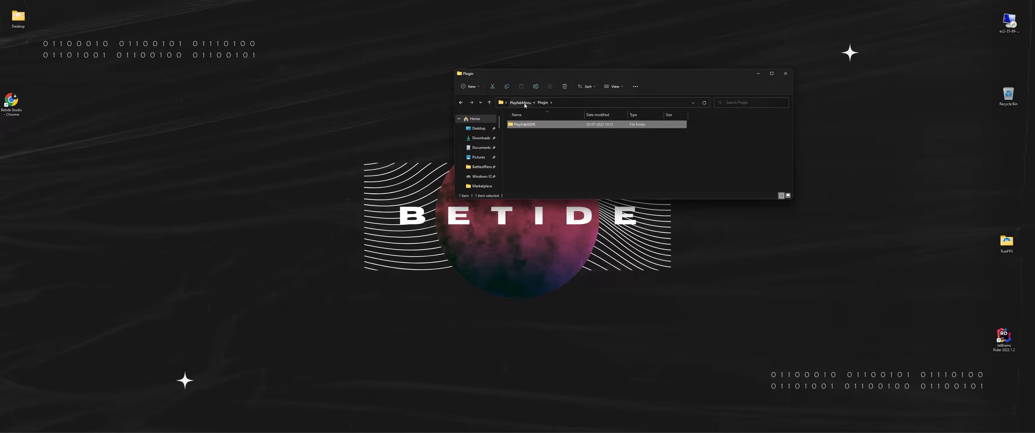
Open PlayfabMenu.uproject in Notepad, examine its EngineAssociation entry, and close the file
left_click(523, 103)
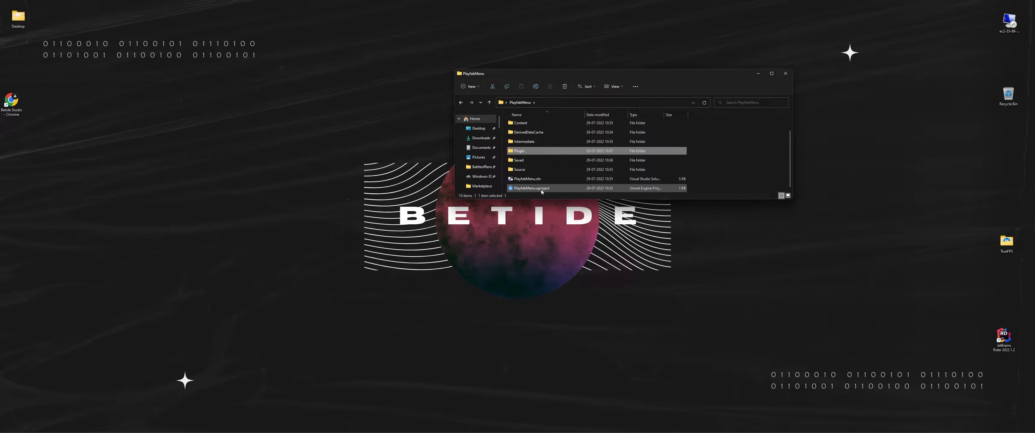
left_click(541, 189)
right_click(541, 190)
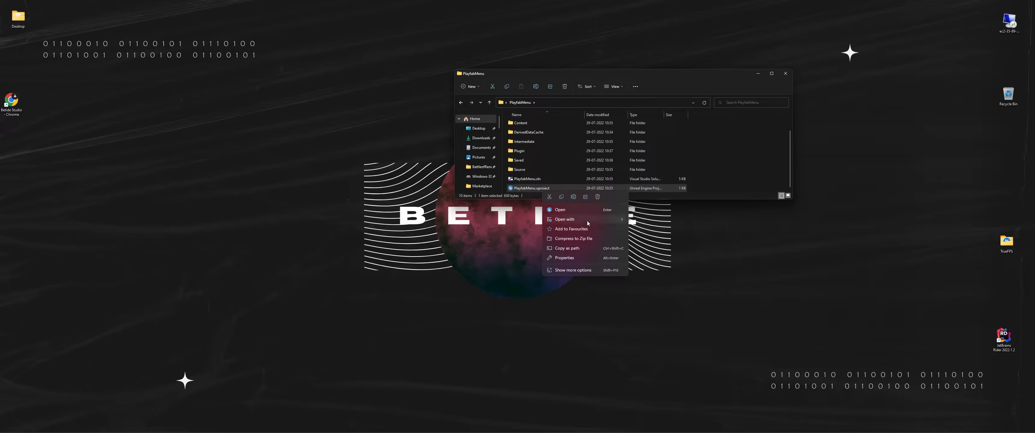
mouse_move(592, 221)
left_click(641, 220)
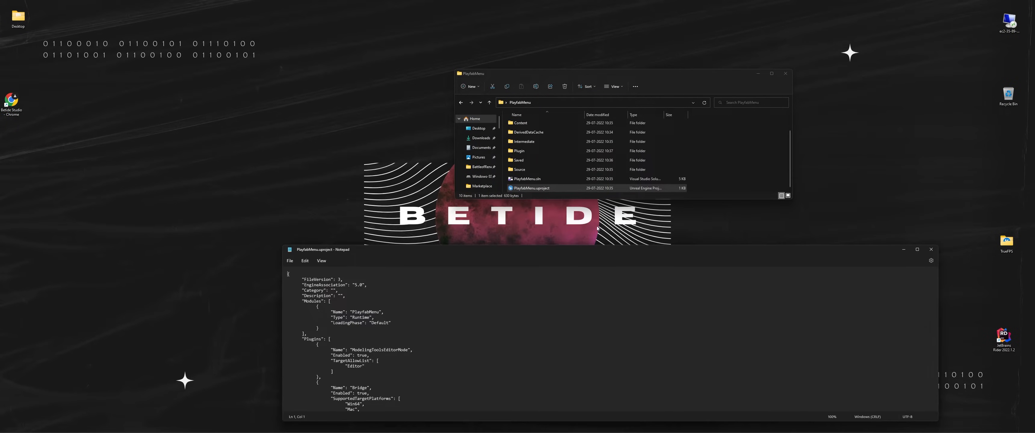
left_click_drag(301, 285, 367, 284)
left_click(931, 250)
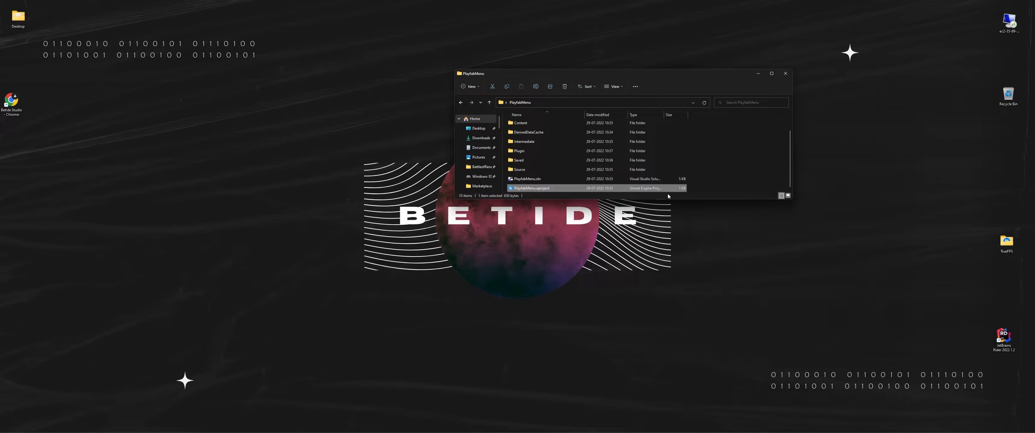
Switch PlayfabMenu.uproject to the UnrealEngine-release source build on the C drive and show the project file generation log
right_click(612, 190)
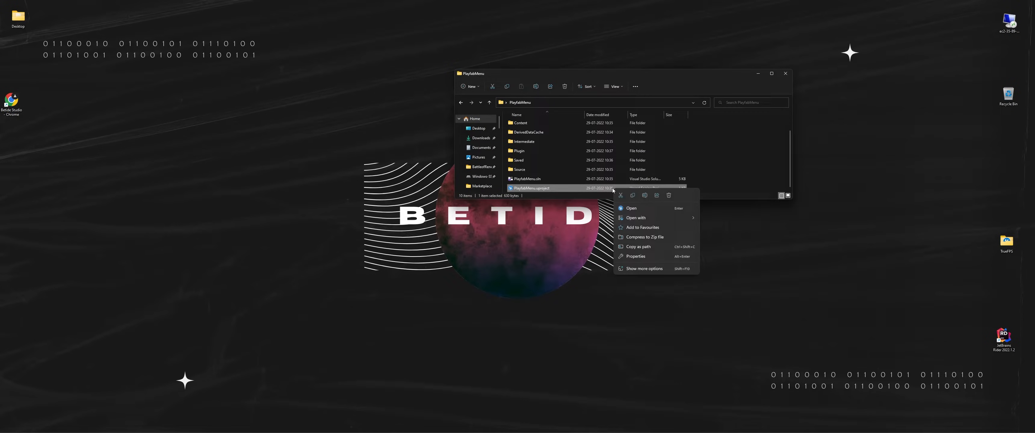
left_click(641, 270)
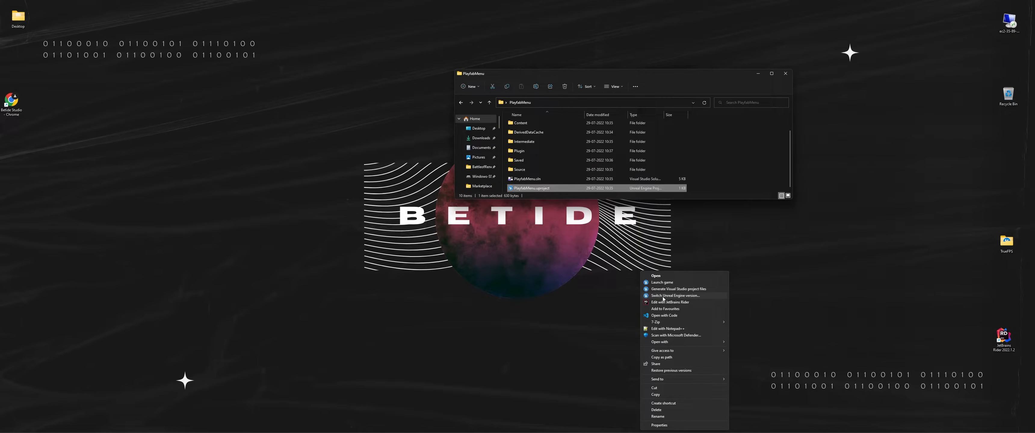
left_click(675, 296)
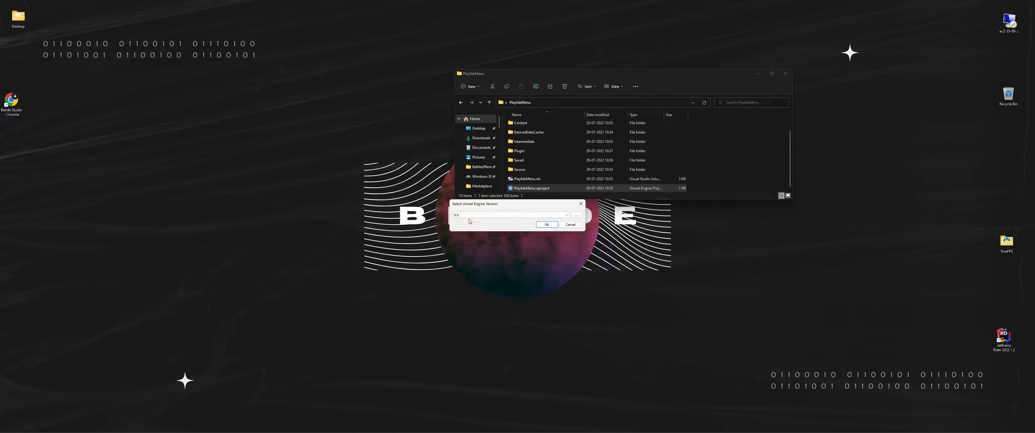
left_click(469, 216)
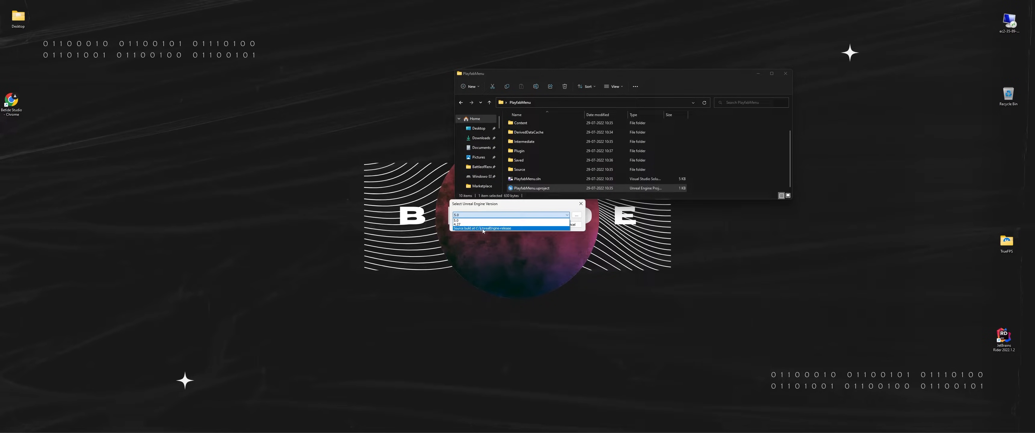
left_click(511, 229)
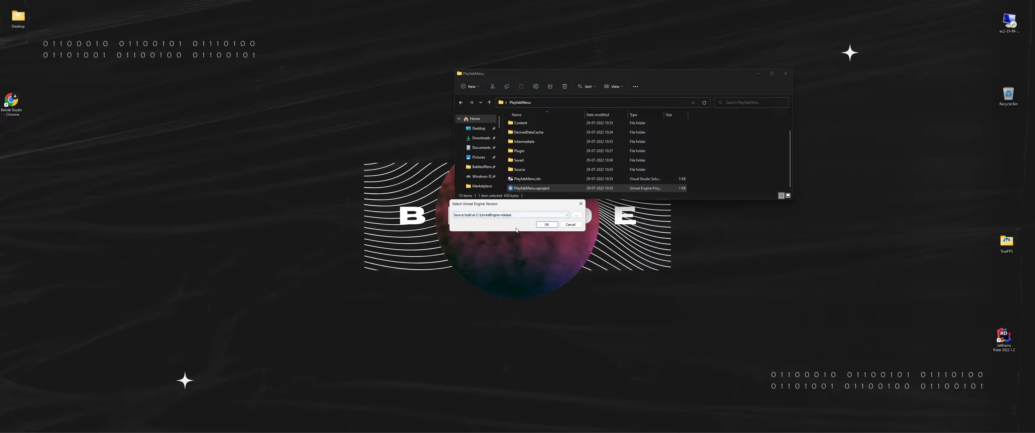
left_click(547, 225)
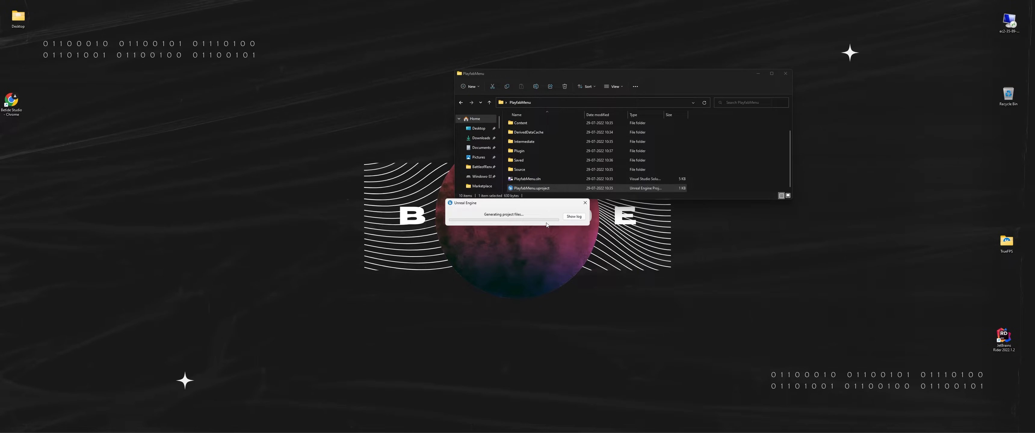
left_click(580, 221)
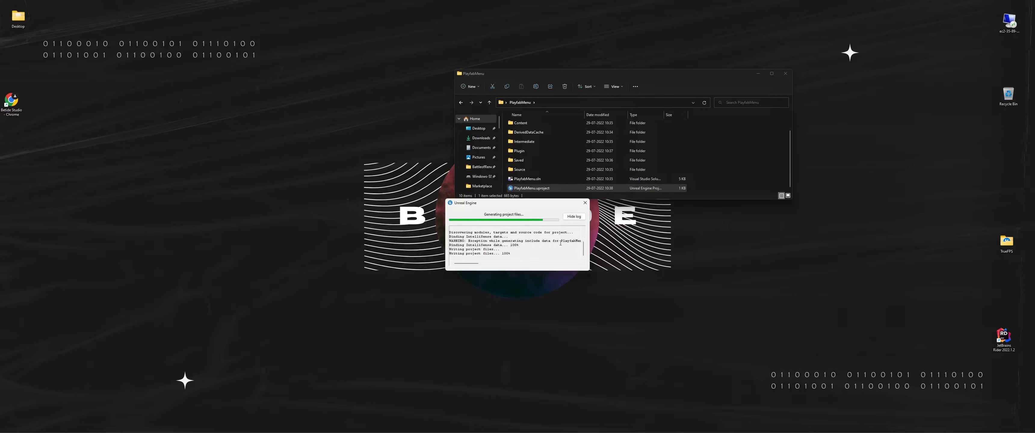
right_click(560, 243)
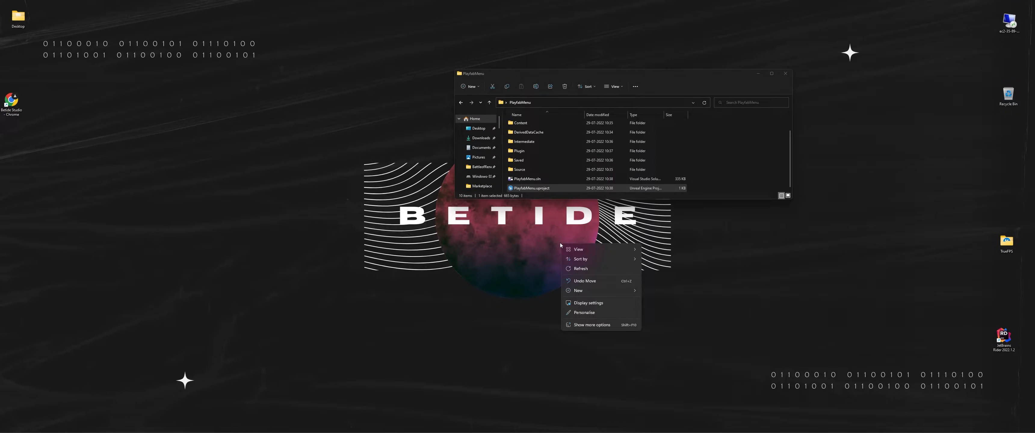
left_click(709, 155)
Check the contents of the project's Plugin folder and return to the PlayfabMenu folder
double_click(568, 148)
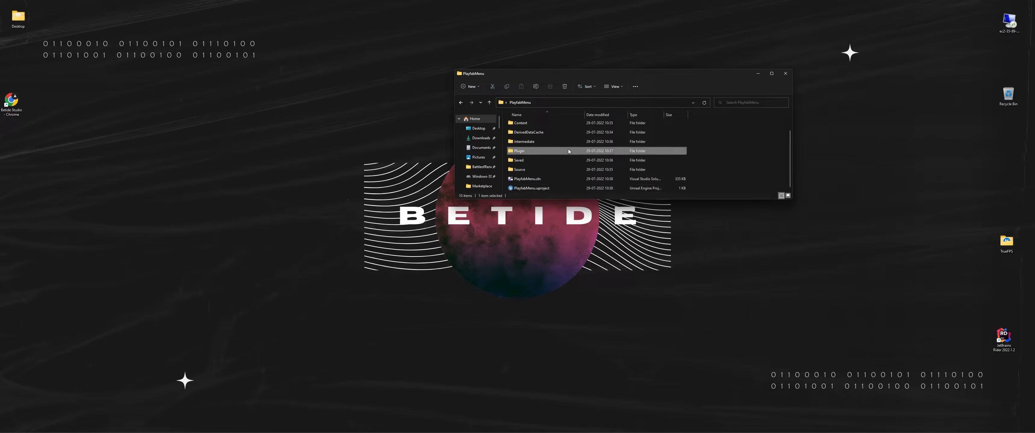
left_click_drag(553, 151, 527, 120)
left_click(551, 143)
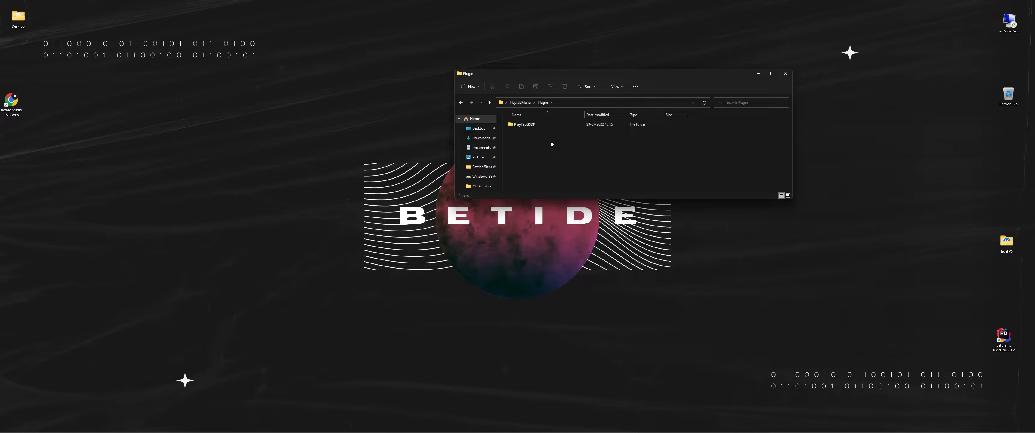
left_click(528, 103)
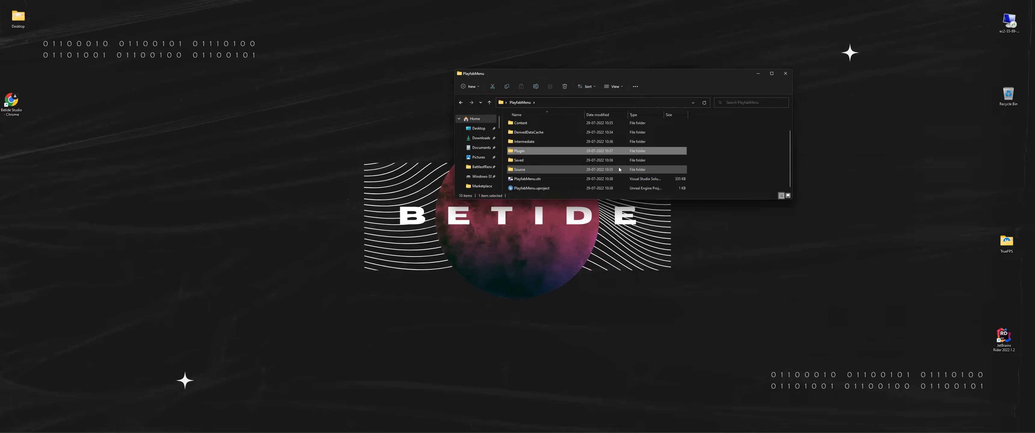
Bring the Unreal Engine shortcut from the Desktop folder out onto the desktop and close that folder
mouse_move(619, 428)
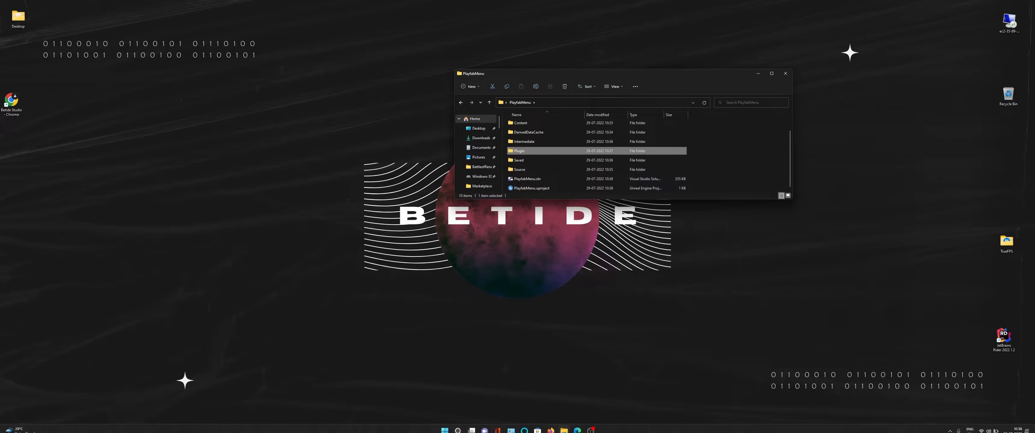
double_click(18, 27)
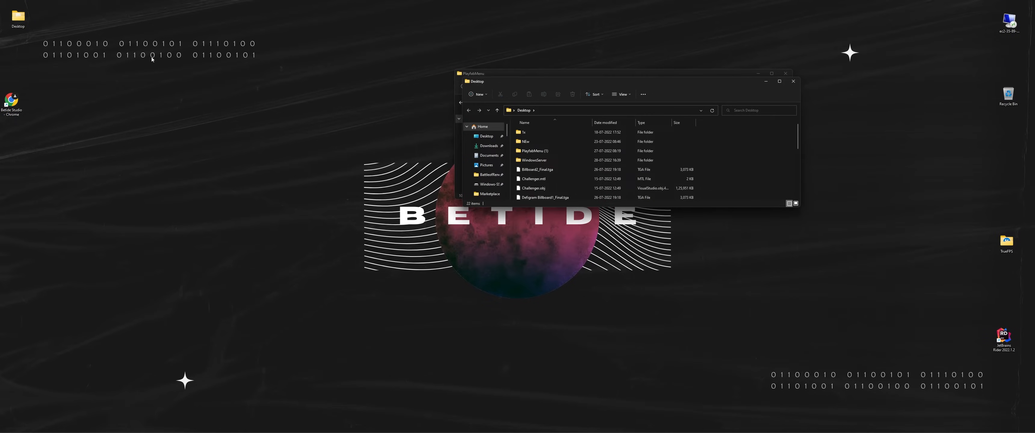
scroll(564, 153, "down", 5)
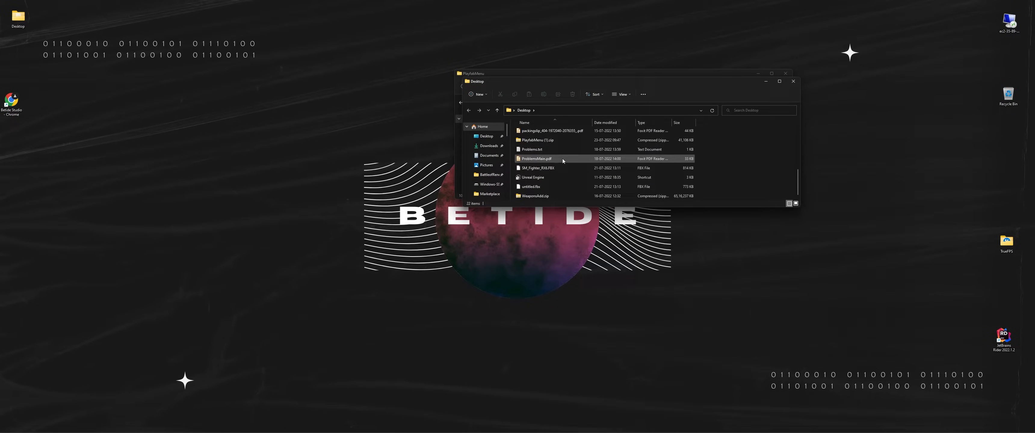
left_click_drag(547, 178, 236, 96)
left_click(793, 82)
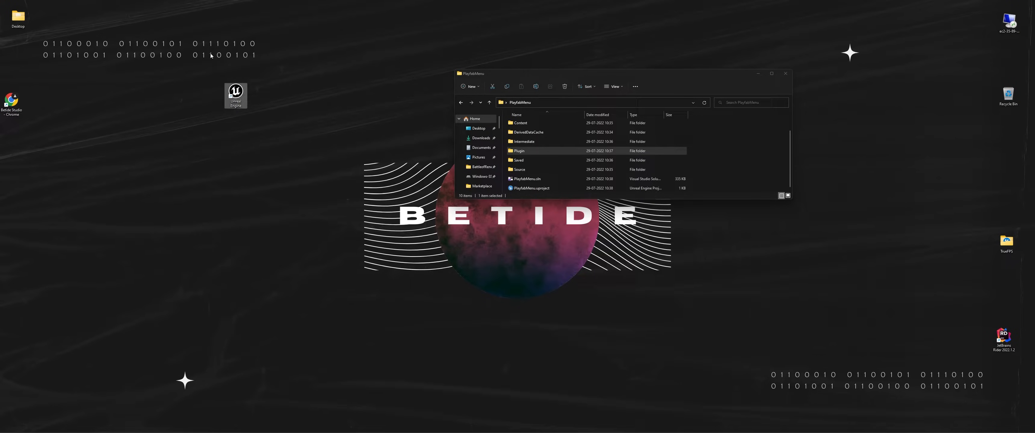
left_click_drag(196, 54, 315, 162)
From the Unreal Engine shortcut's file location, browse to the UE_5.0 engine's Plugins folder and open its Marketplace subfolder
right_click(241, 105)
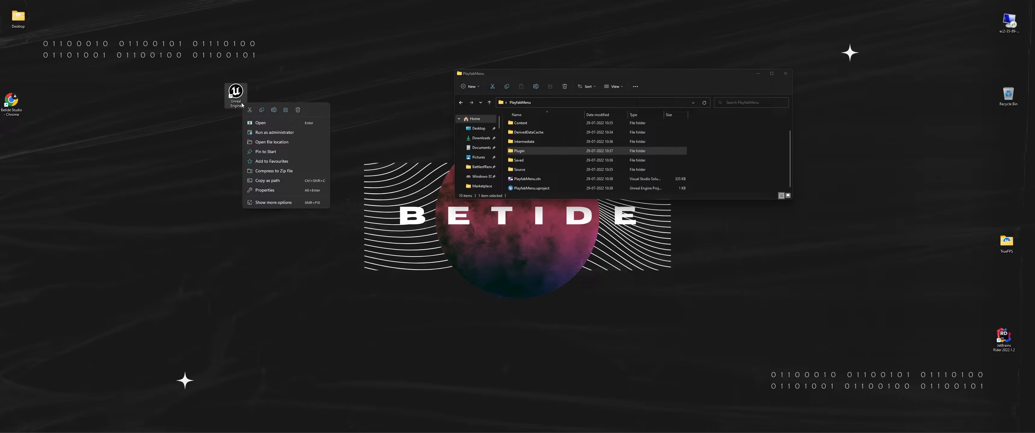
left_click(271, 142)
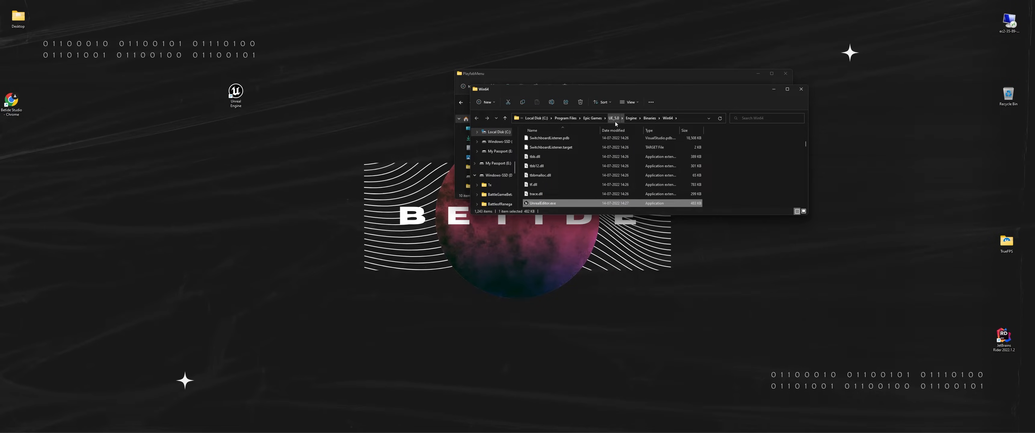
left_click(631, 119)
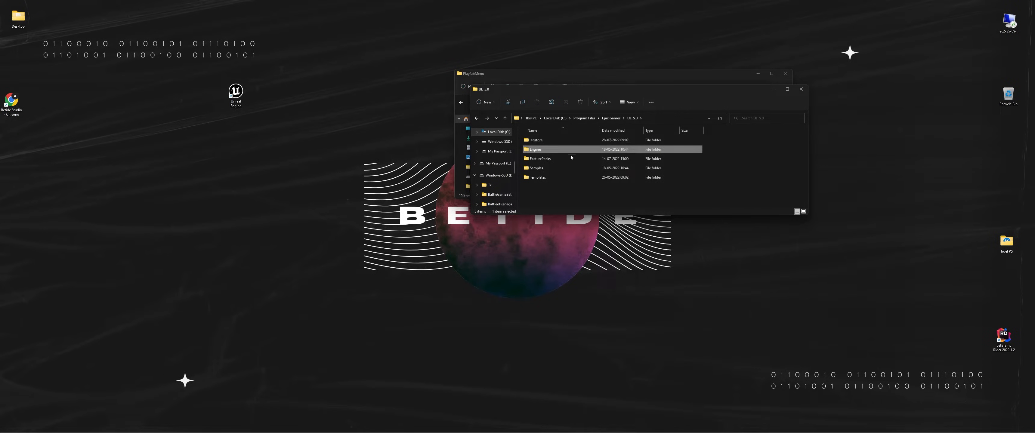
scroll(531, 157, "down", 2)
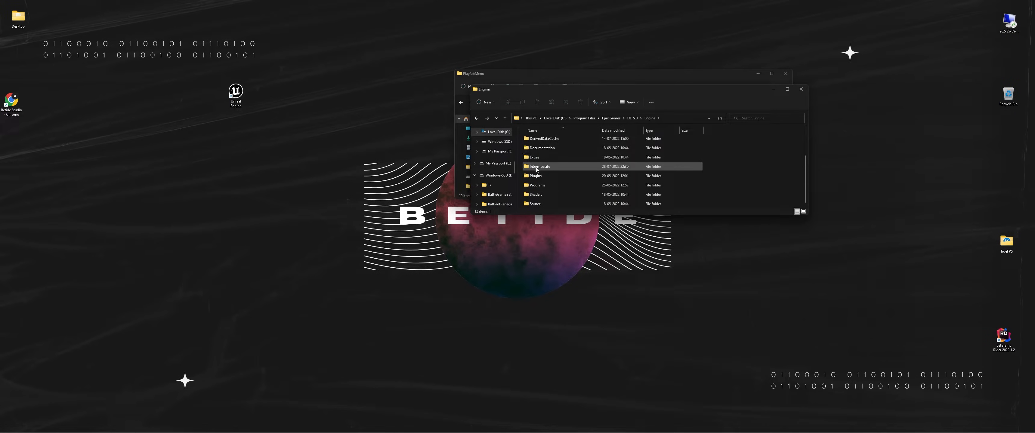
double_click(536, 178)
scroll(539, 181, "down", 5)
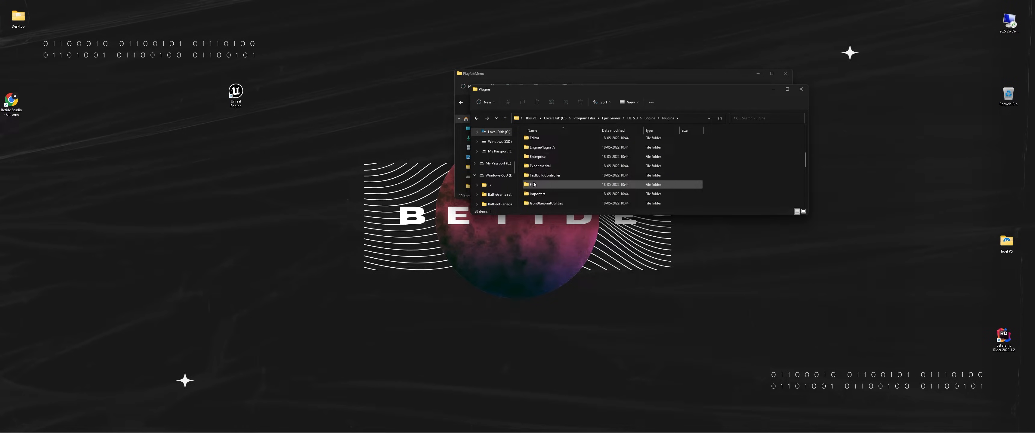
double_click(539, 166)
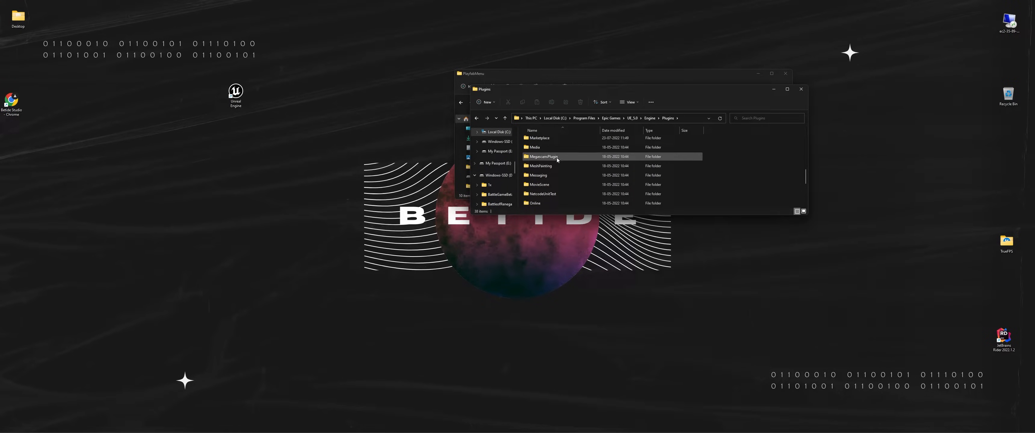
scroll(553, 142, "down", 4)
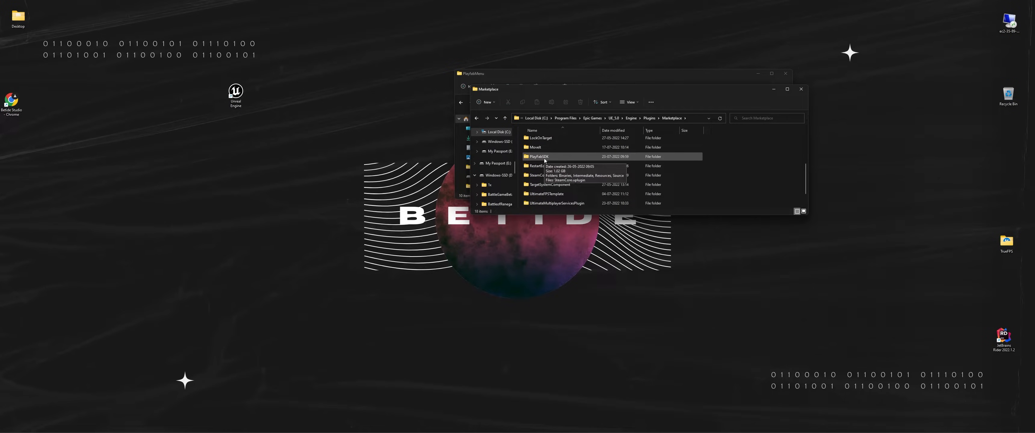
Copy the PlayFabSDK folder from the engine's Marketplace plugins into the PlayfabMenu project's Plugin folder
right_click(541, 159)
left_click(562, 165)
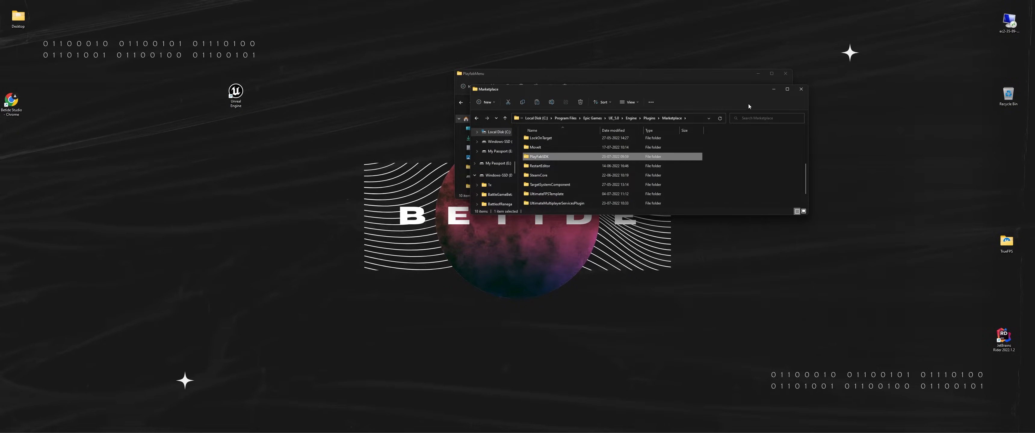
left_click(799, 92)
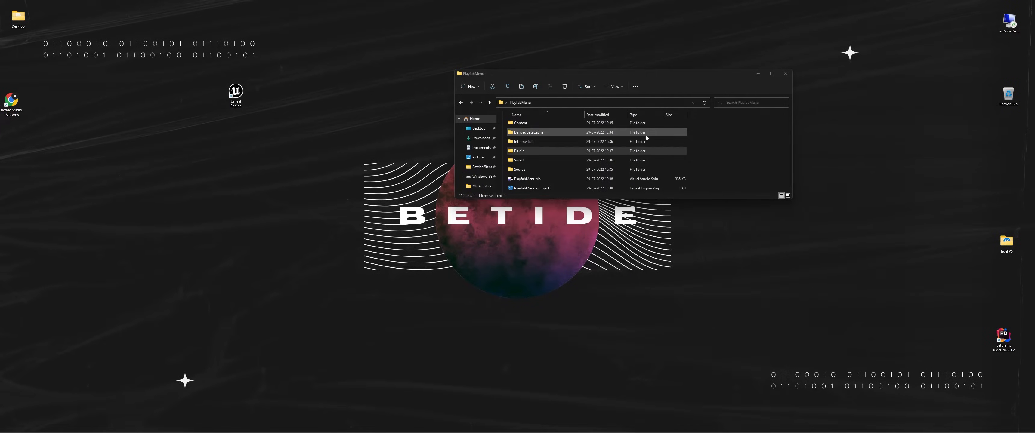
double_click(531, 151)
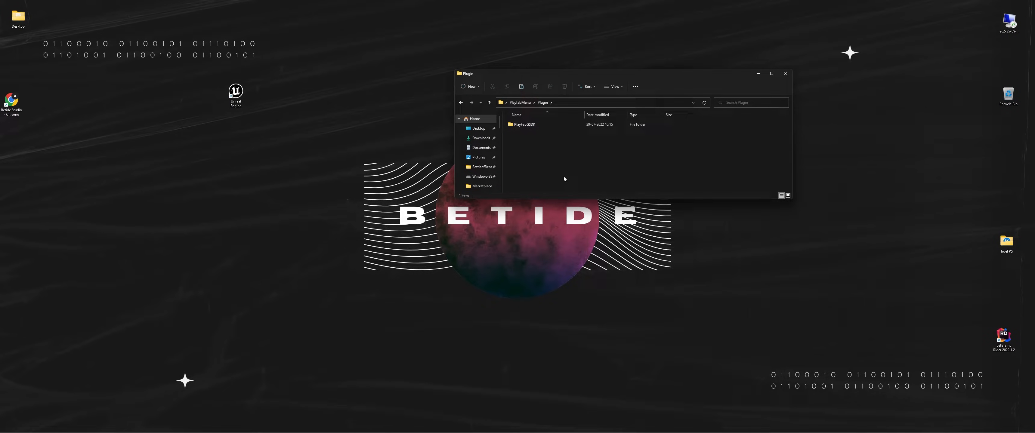
key("ctrl+v")
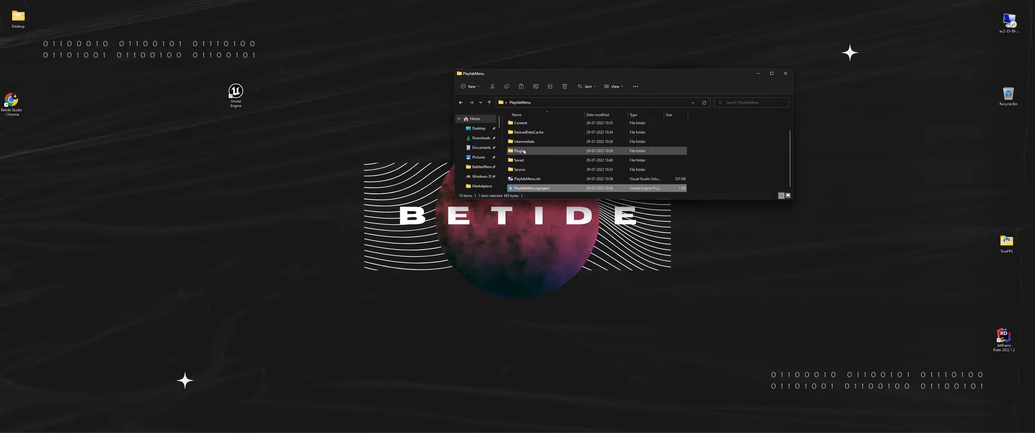
Rename the project's Plugin folder as Plugins
left_click(524, 152)
right_click(534, 152)
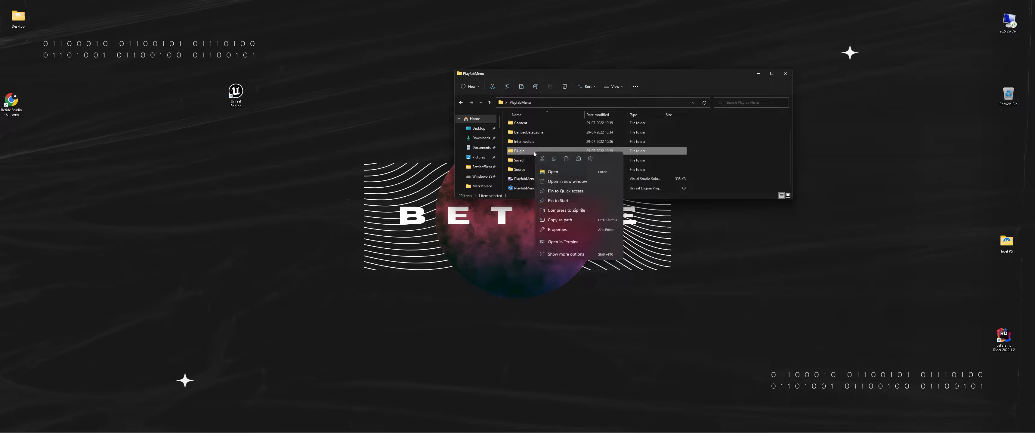
left_click(572, 159)
key("End")
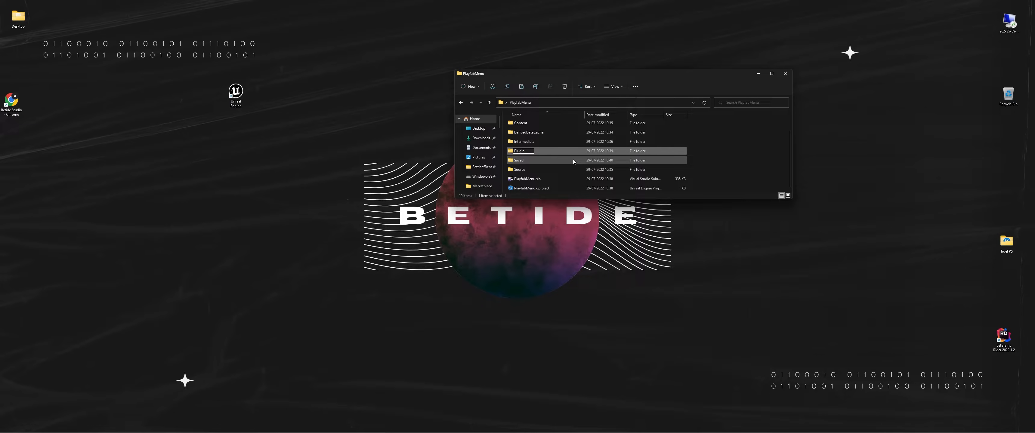
key("Return")
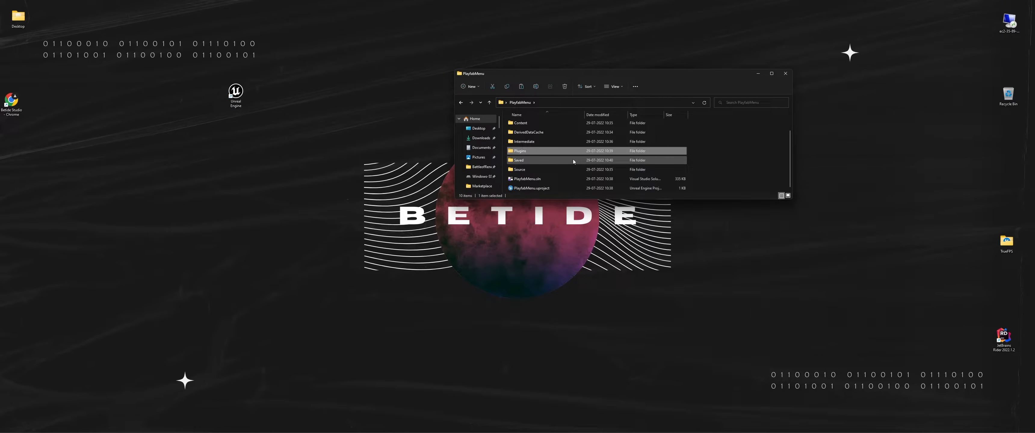
Regenerate the project files for PlayfabMenu.uproject with the log shown, and open the project, agreeing to rebuild its missing modules
right_click(555, 190)
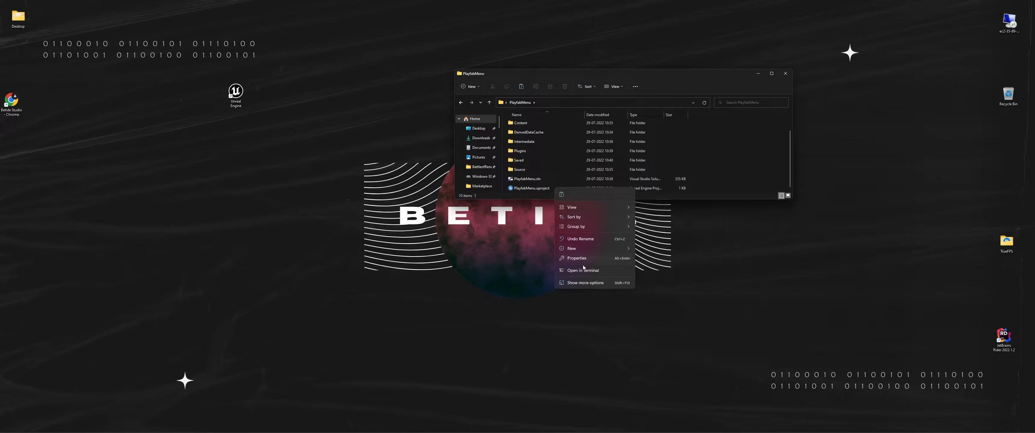
right_click(512, 188)
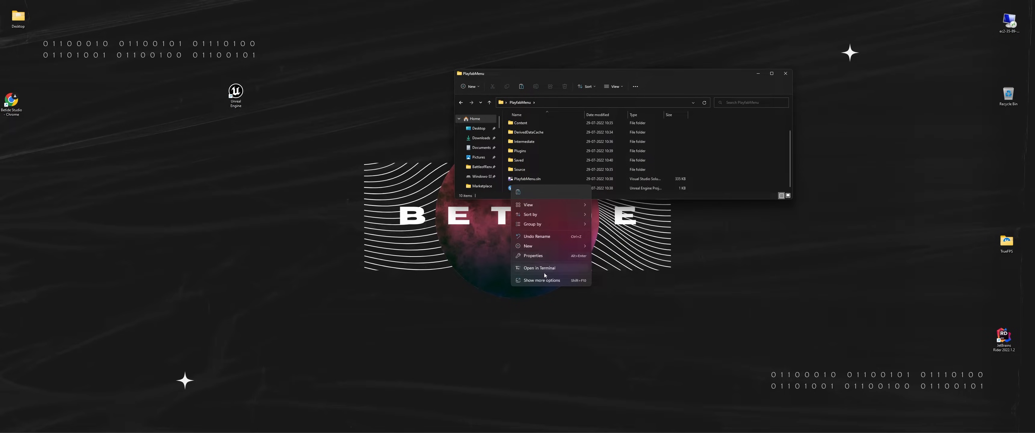
right_click(607, 190)
left_click(633, 268)
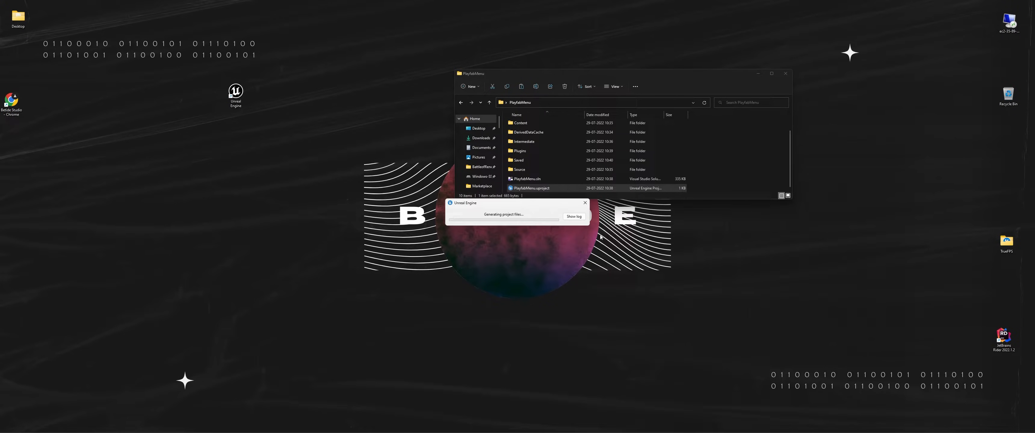
left_click(578, 216)
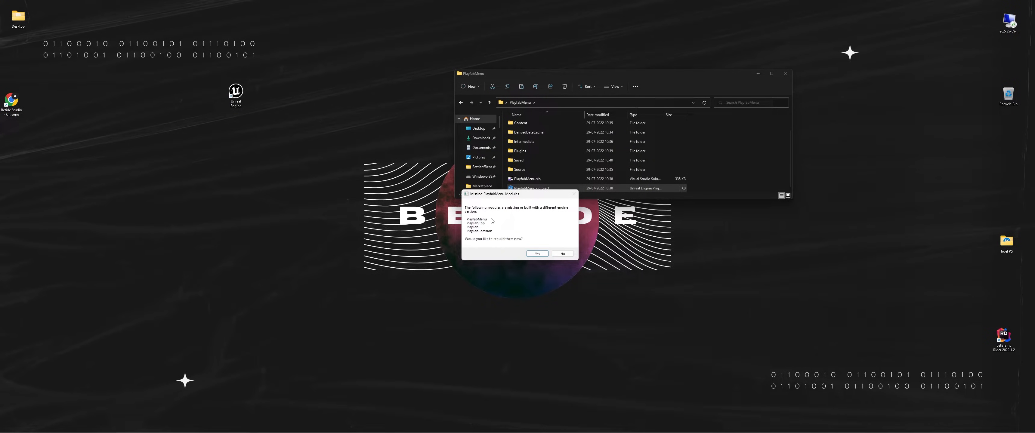
left_click(537, 254)
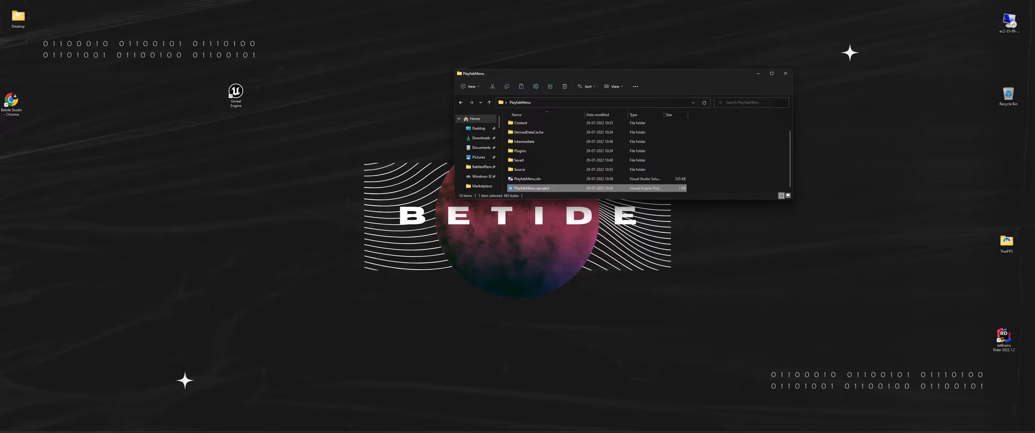
Check the module build's progress in IncrediBuild's Build Monitor, and close the monitor and the PlayfabMenu folder window
left_click(947, 426)
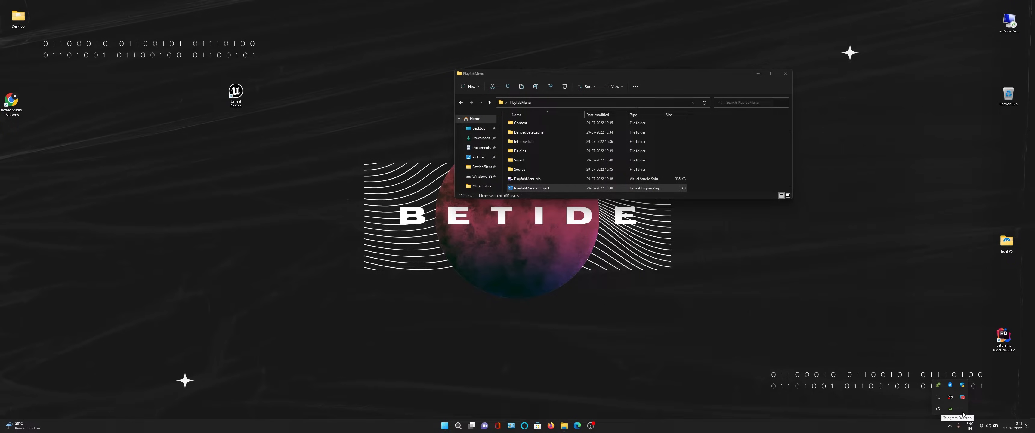
right_click(938, 385)
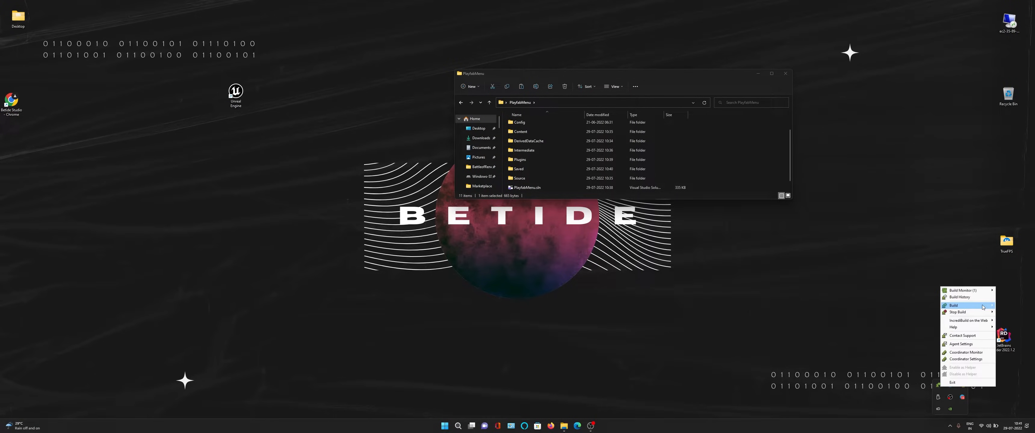
mouse_move(980, 290)
left_click(1014, 291)
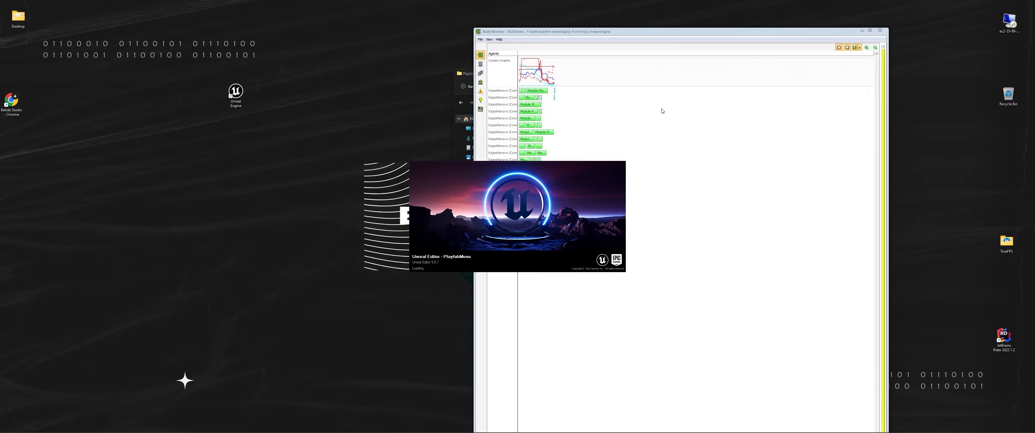
left_click(880, 31)
left_click(786, 74)
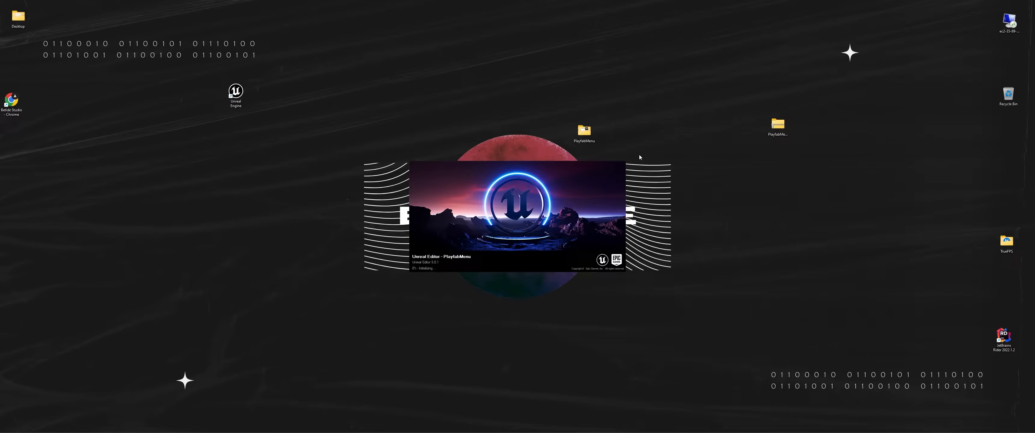
Line up the zipped PlayfabMenu archive and the PlayfabMenu folder on the desktop below the Recycle Bin
left_click_drag(528, 85, 802, 152)
left_click_drag(778, 128, 1006, 139)
left_click(813, 144)
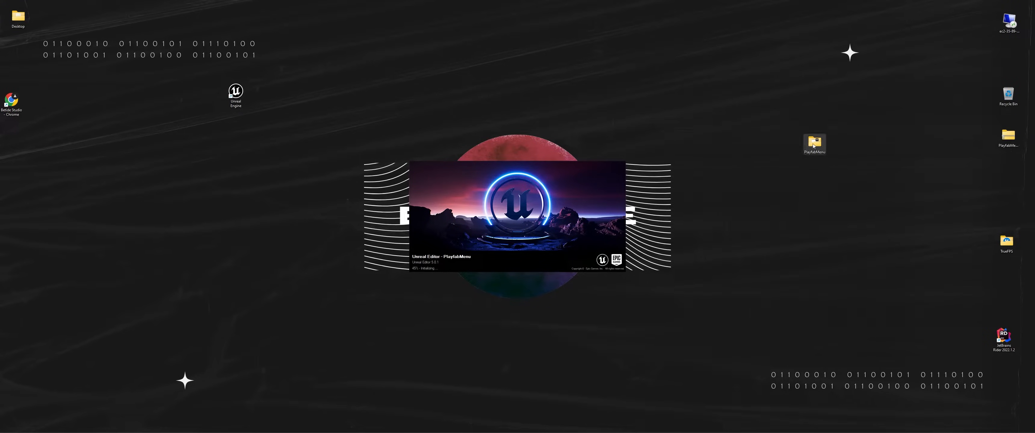
left_click_drag(813, 145, 1007, 186)
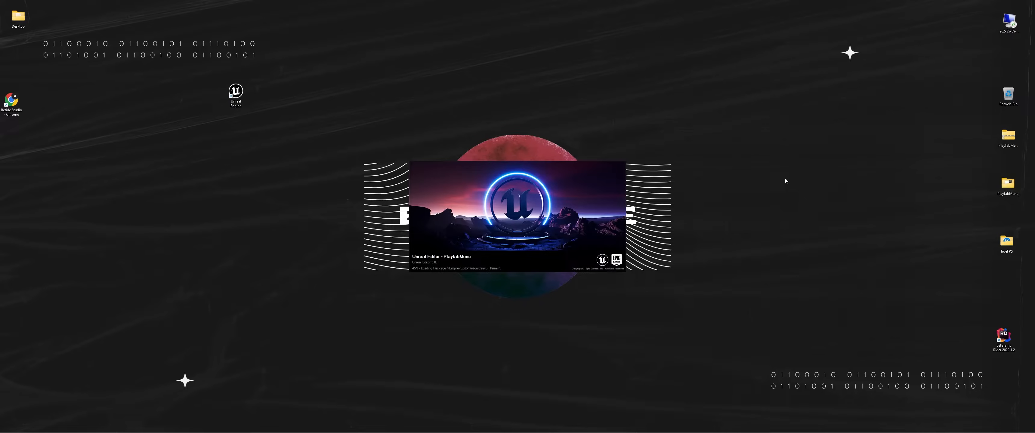
right_click(784, 178)
left_click(802, 217)
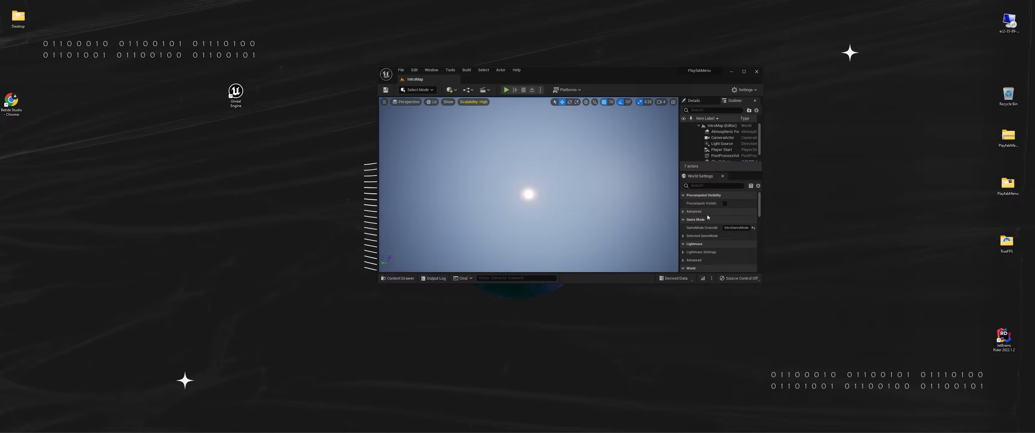
Check the Project and installed PlayFab categories of the editor's plugin list, and close the list
left_click(744, 90)
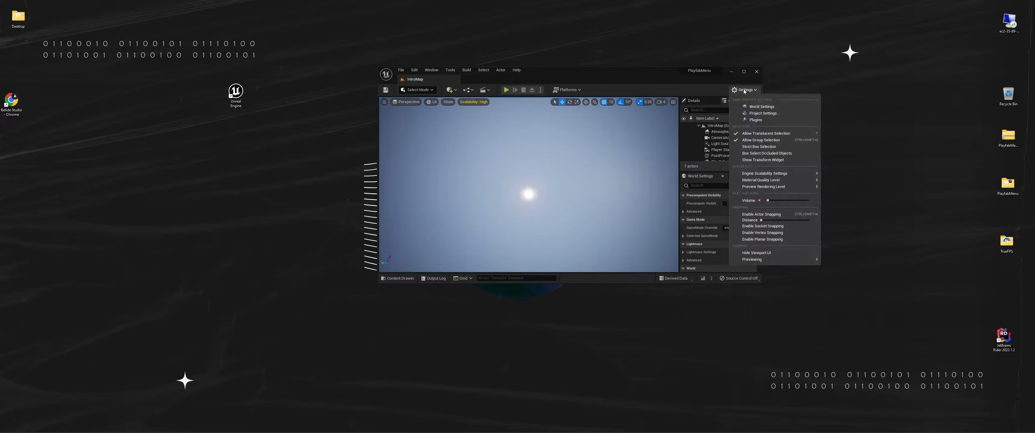
left_click(747, 122)
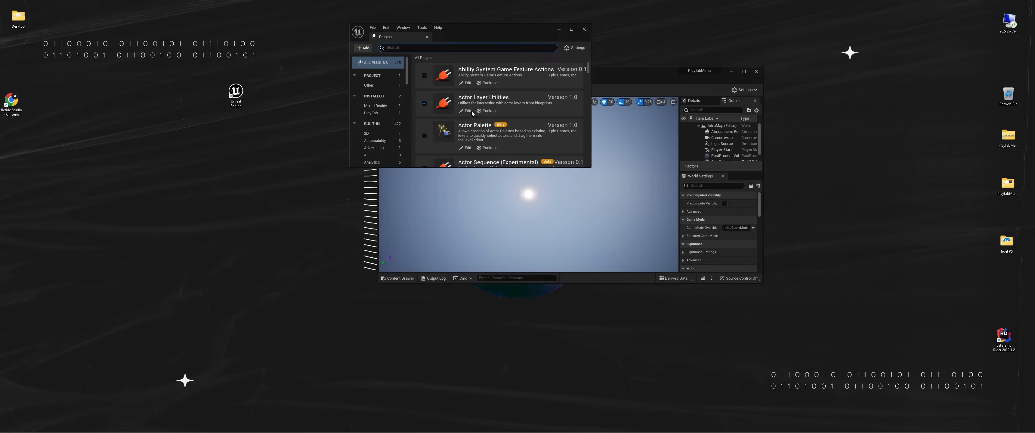
left_click(378, 76)
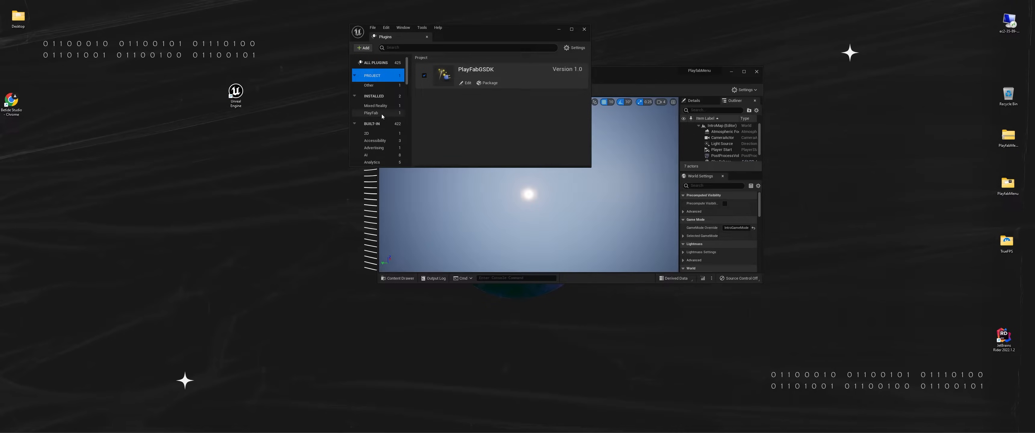
left_click(371, 113)
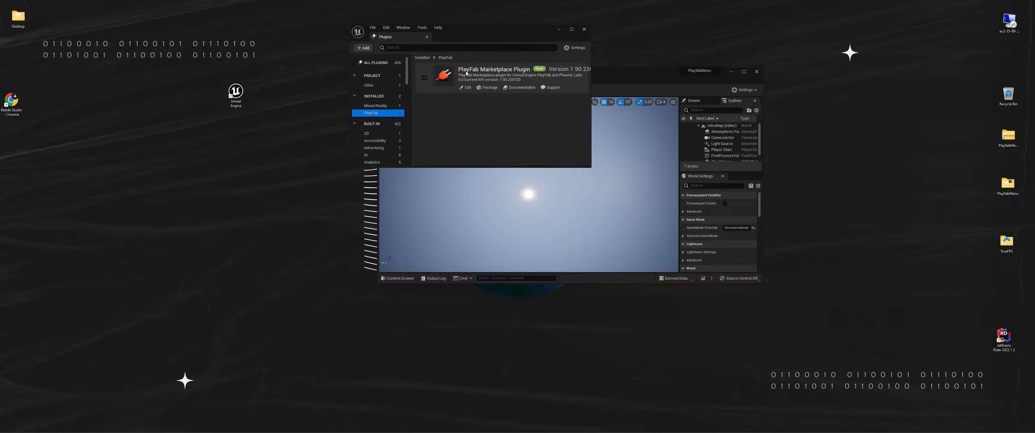
middle_click(392, 36)
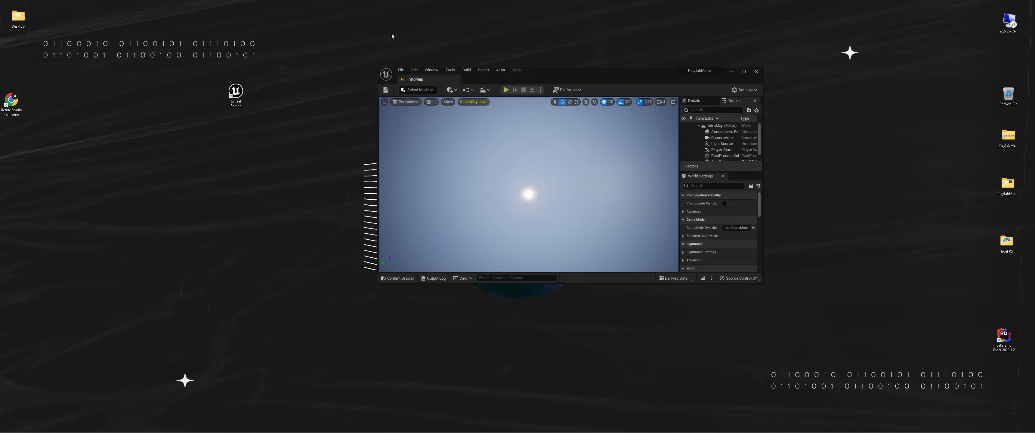
Maximize the PlayfabMenu editor window and open the Maps & Modes page of the Project Settings
left_click_drag(566, 84, 576, 2)
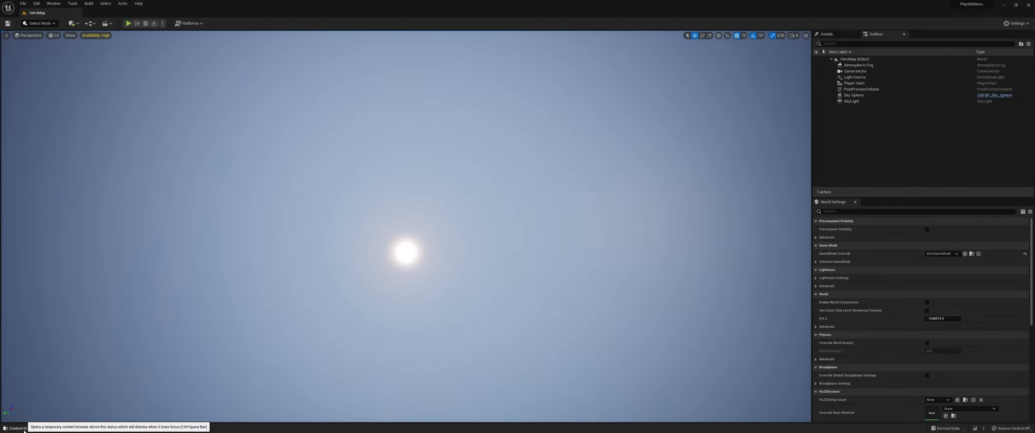
left_click(1016, 22)
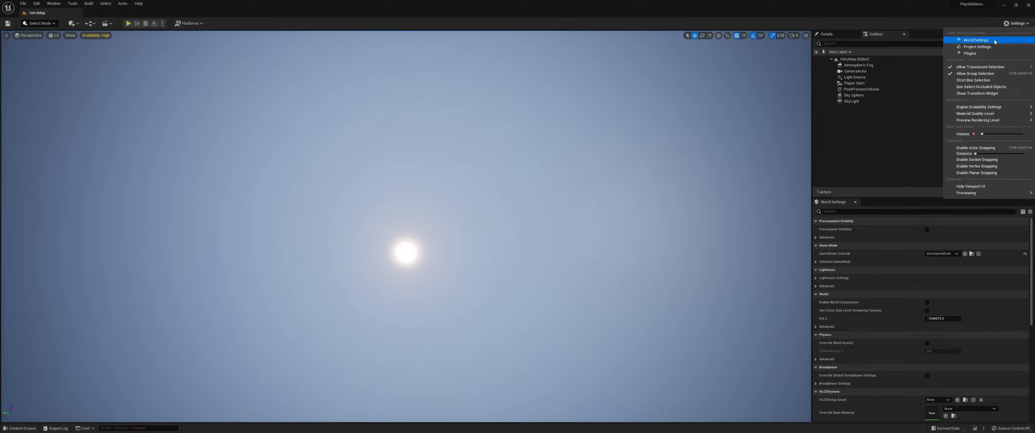
left_click(985, 52)
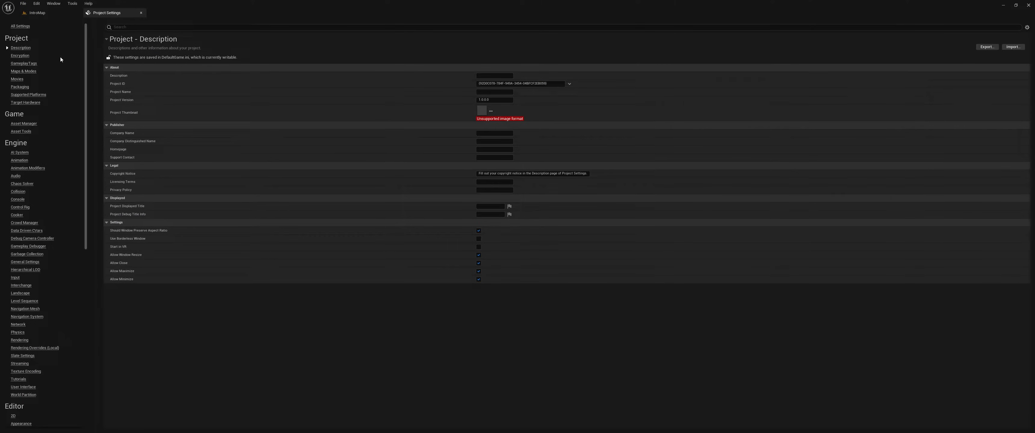
left_click(23, 71)
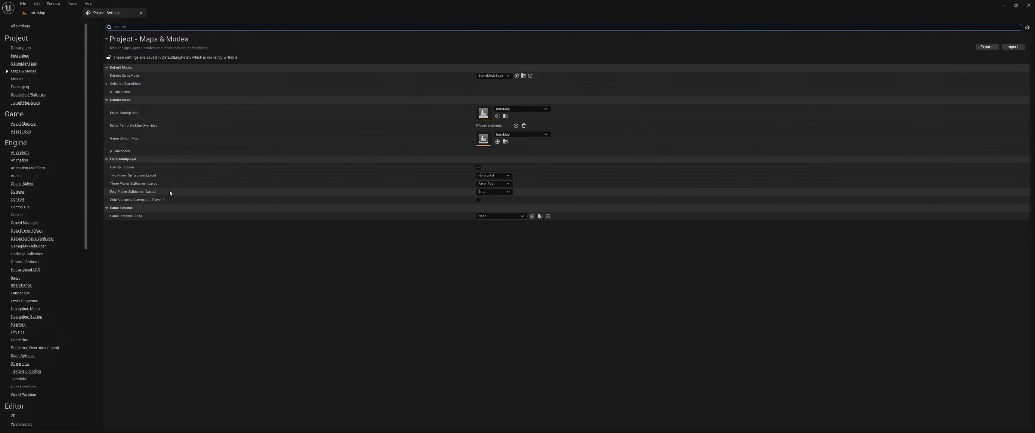
Set the Game Instance Class to PlayFab_GameInstance and locate that asset in the Content Browser
left_click(499, 217)
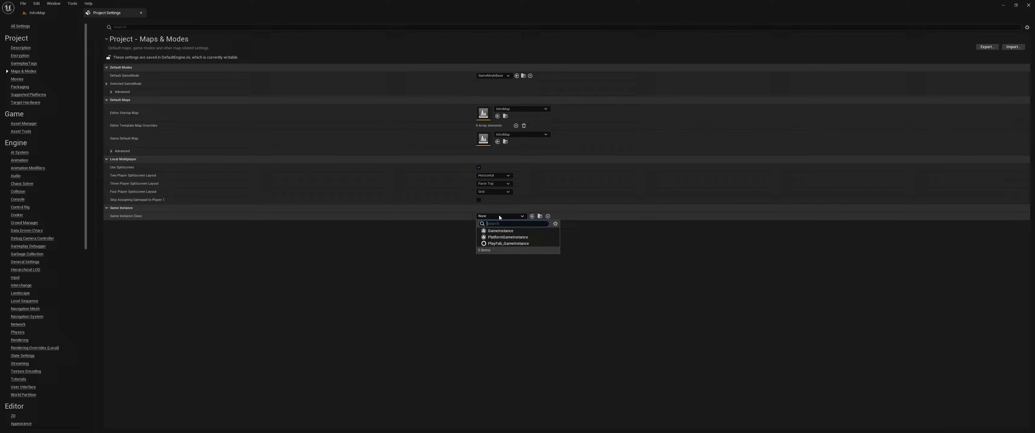
left_click(502, 245)
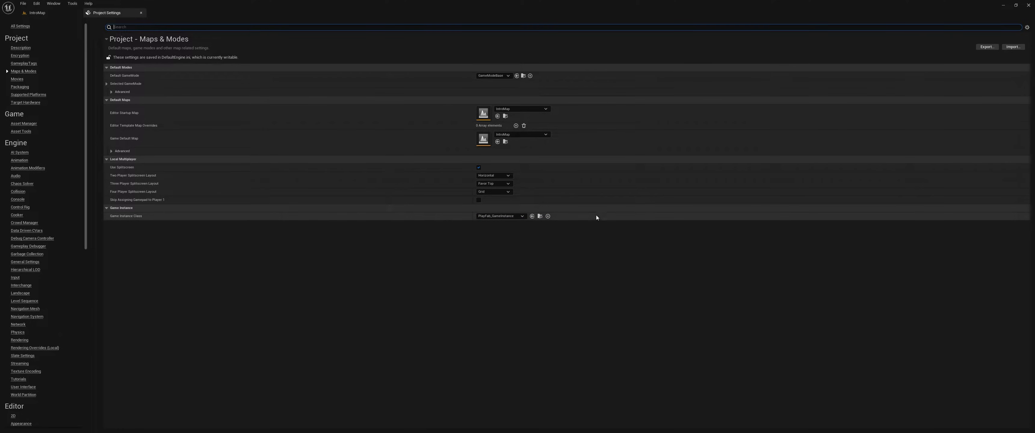
left_click(540, 216)
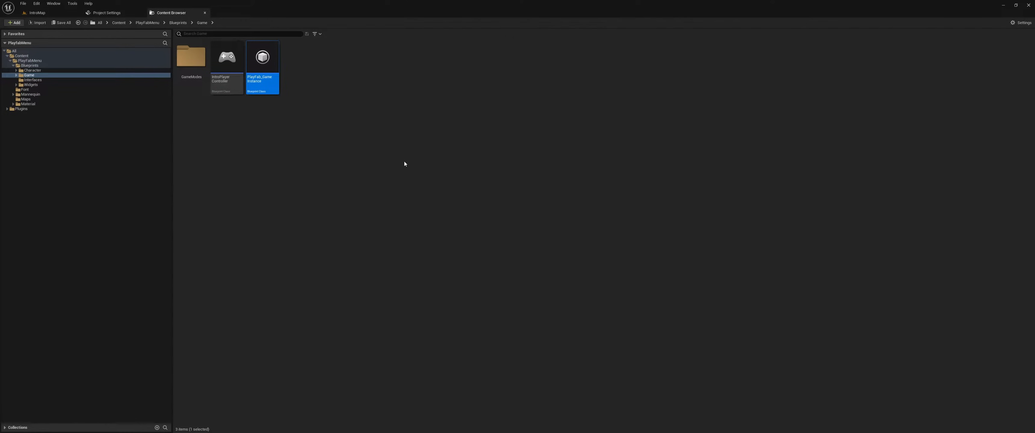
Open the PlayFab_GameInstance blueprint and dock its editor alongside the main window's other tabs
mouse_move(261, 67)
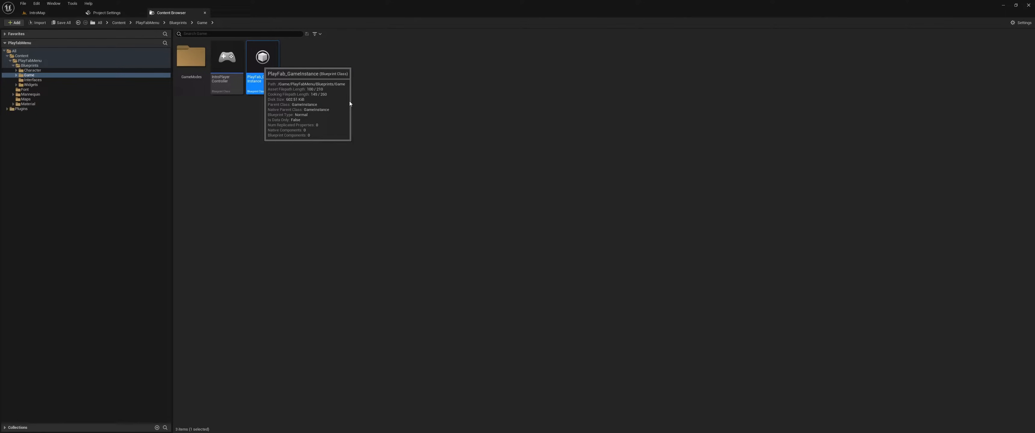
double_click(266, 68)
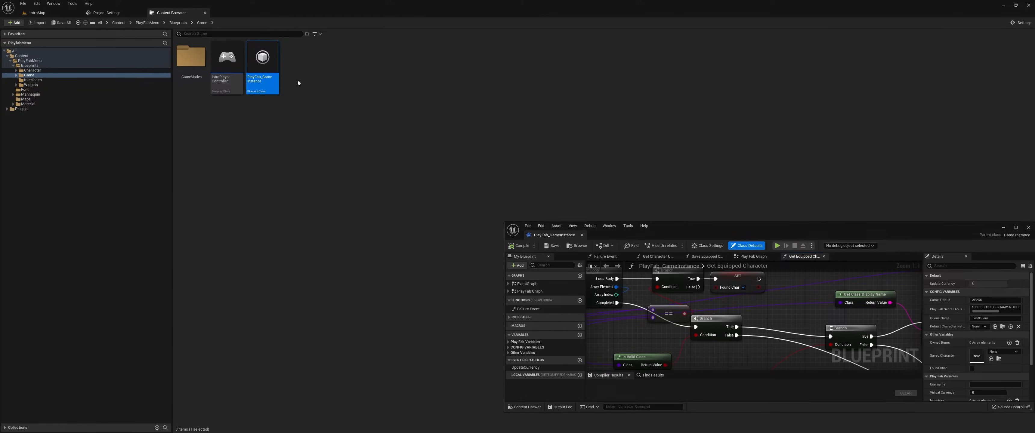
left_click_drag(578, 236, 305, 12)
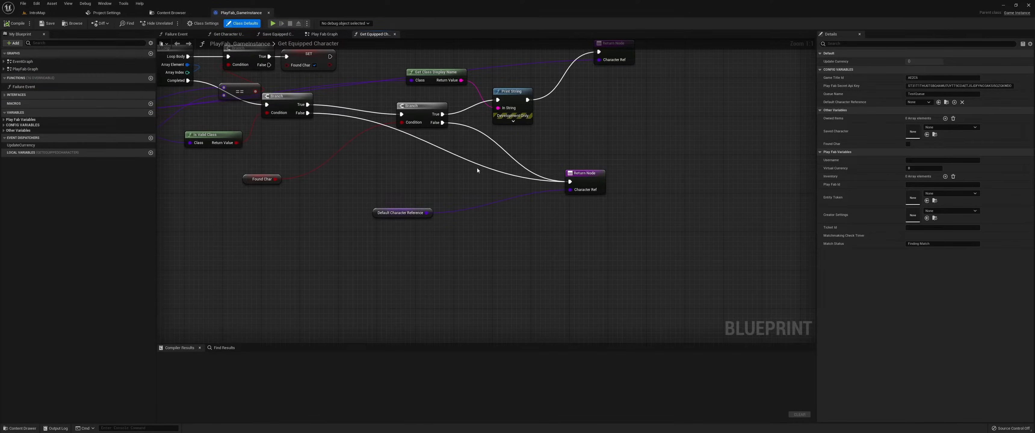
Open the PlayFab Graph and examine its matchmaking logic, from creating the ticket to opening the found match
scroll(469, 173, "down", 5)
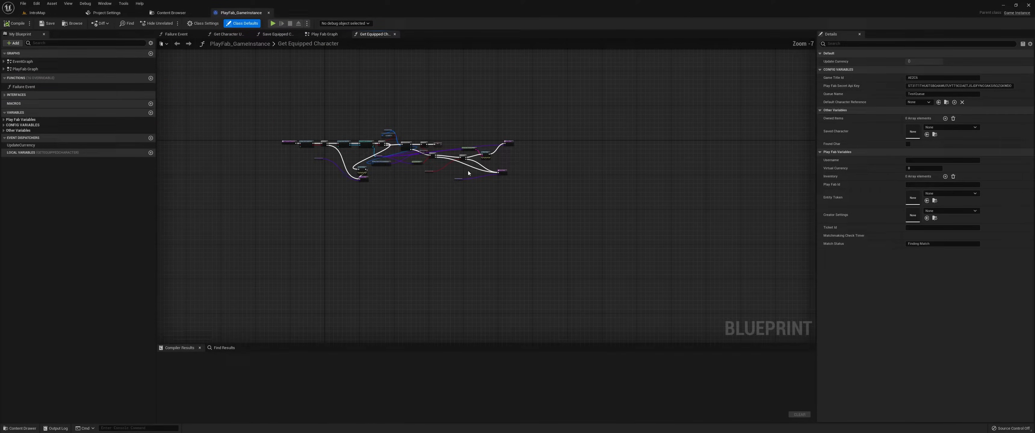
double_click(42, 69)
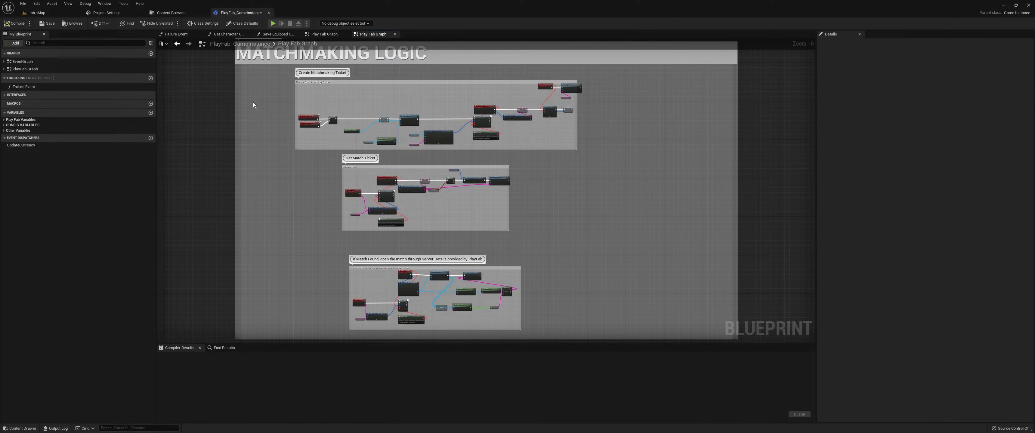
mouse_move(253, 103)
right_mouse_down()
mouse_move(249, 120)
mouse_move(237, 109)
right_mouse_up()
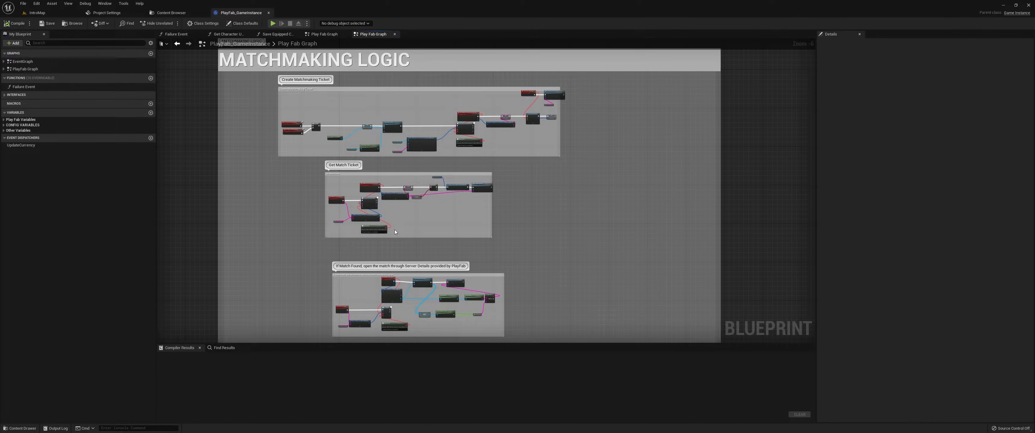
right_click_drag(378, 178, 330, 108)
scroll(452, 246, "up", 1)
right_click_drag(310, 237, 358, 227)
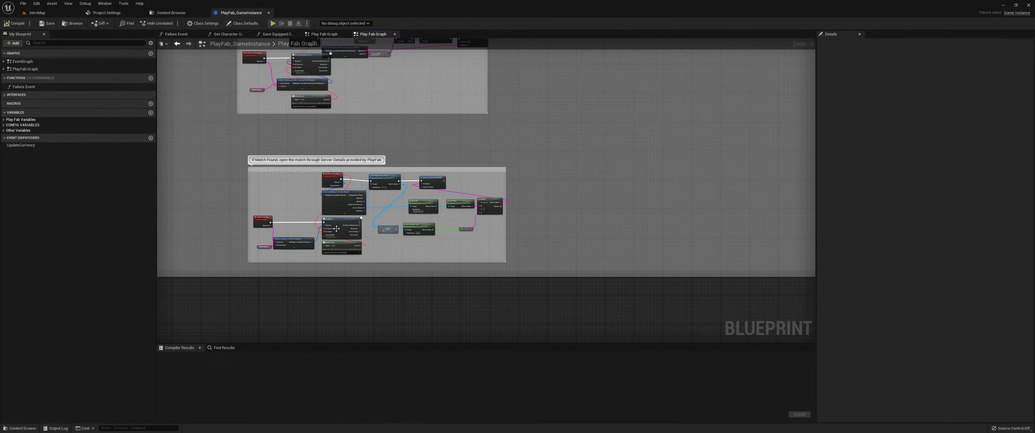
Move the Execute Console Command node above the Append node in the section that opens the found match
scroll(437, 188, "up", 4)
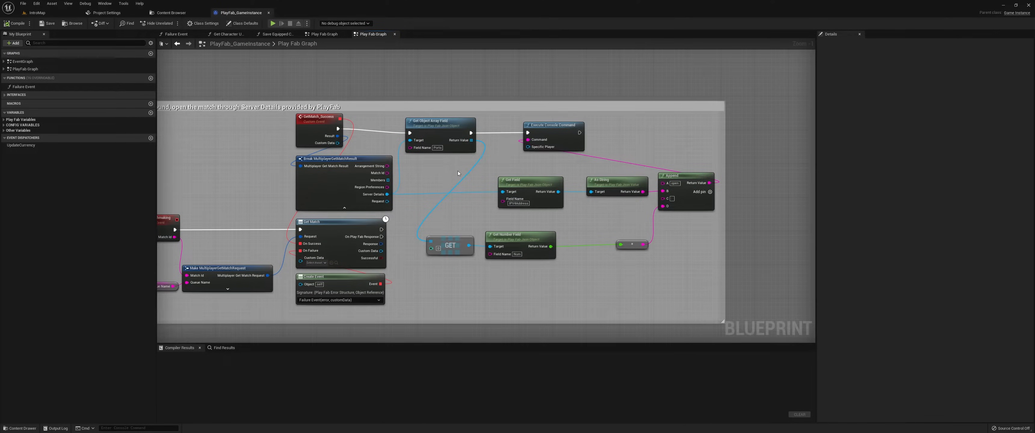
scroll(541, 169, "up", 1)
left_click_drag(559, 133, 707, 128)
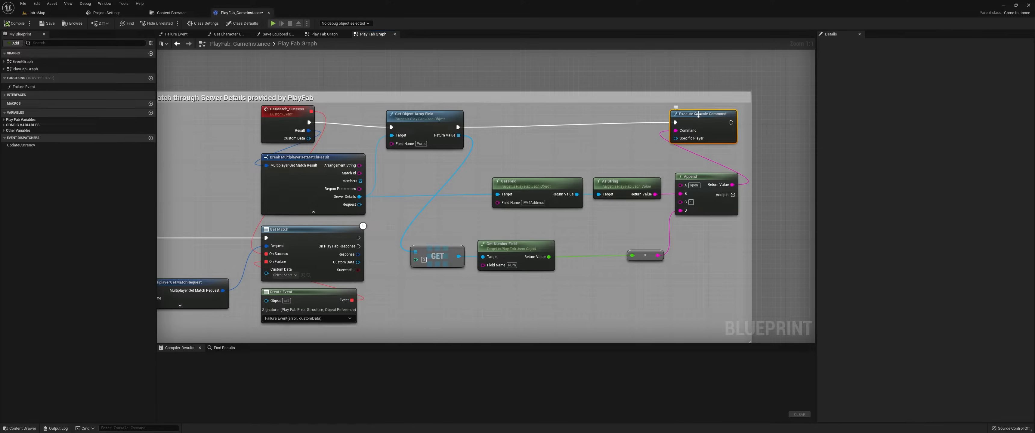
right_click_drag(477, 164, 433, 150)
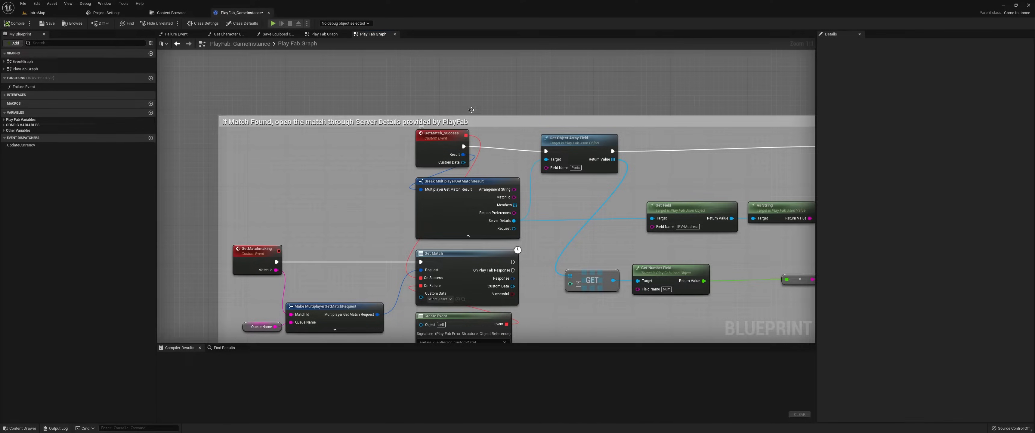
Go to the existing Event Init node in the Event Graph and widen its comment box for more nodes
right_click_drag(380, 143, 465, 218)
right_click(405, 107)
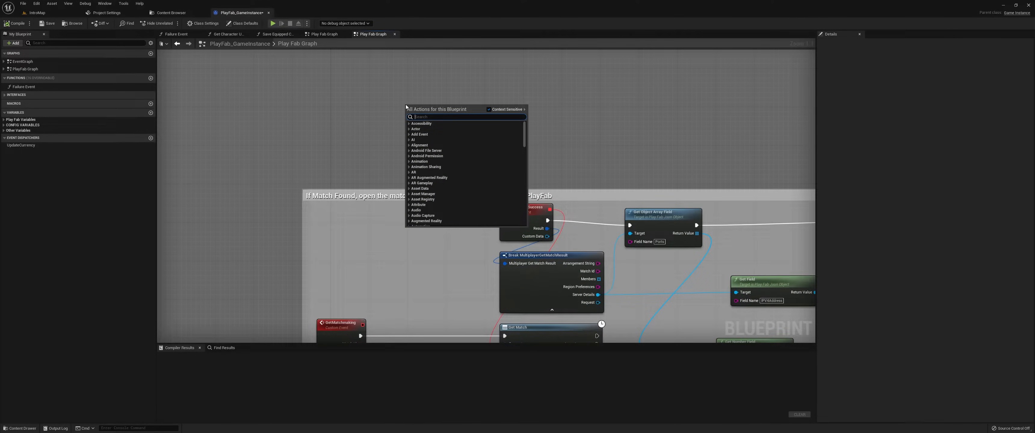
type("custom event")
key("Return")
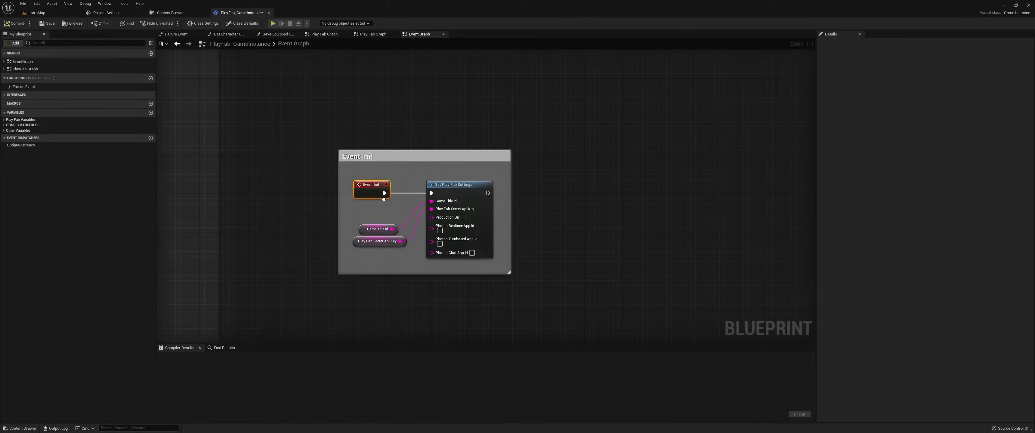
left_click_drag(502, 199, 765, 213)
Inspect the Game Title Id and Play Fab Secret Api Key variables feeding the Set Play Fab Settings node
right_click_drag(378, 255, 267, 250)
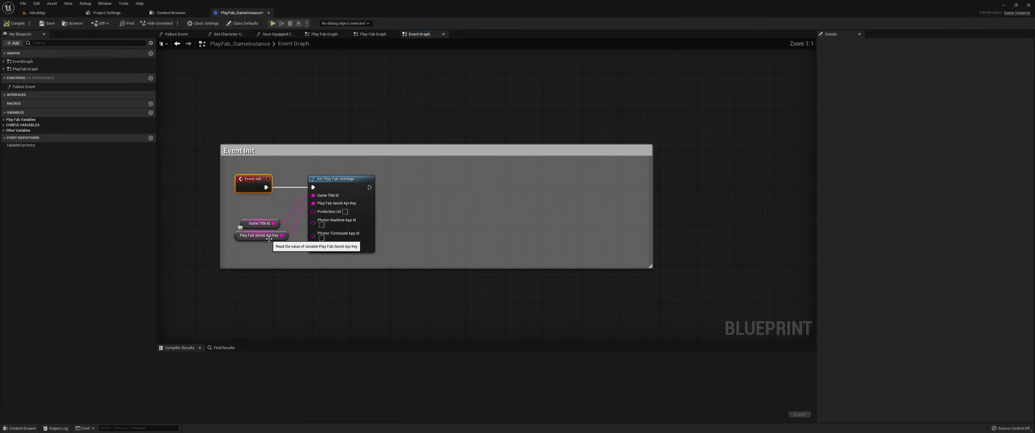
left_click(266, 237)
left_click(248, 223)
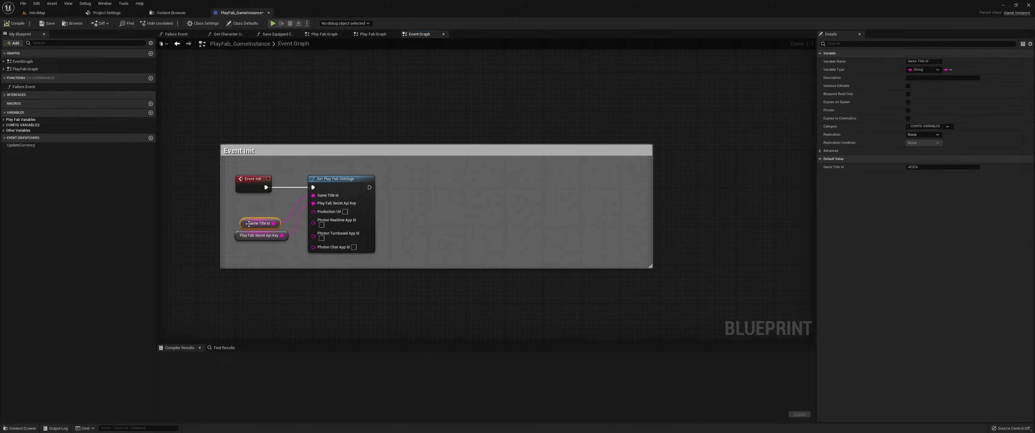
left_click(283, 238)
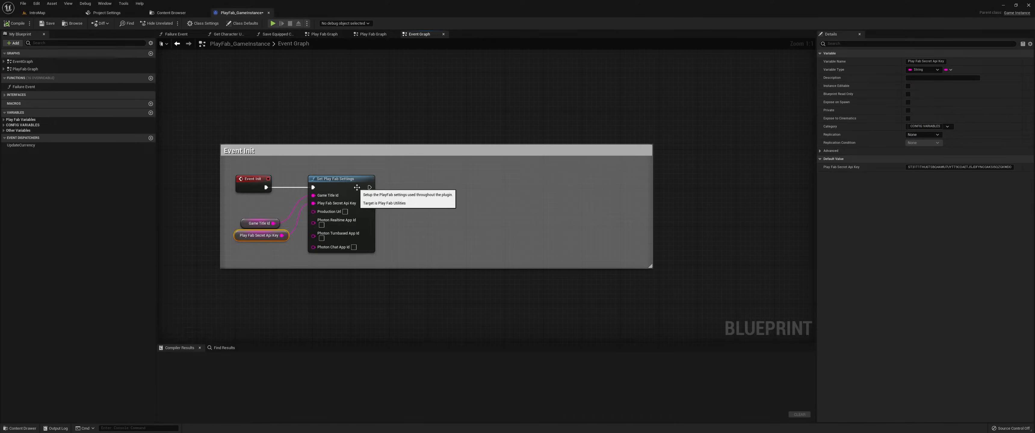
Add a Register GSDK Shutdown Delegate node after Set Play Fab Settings and place it beside that node
left_click_drag(369, 187, 483, 192)
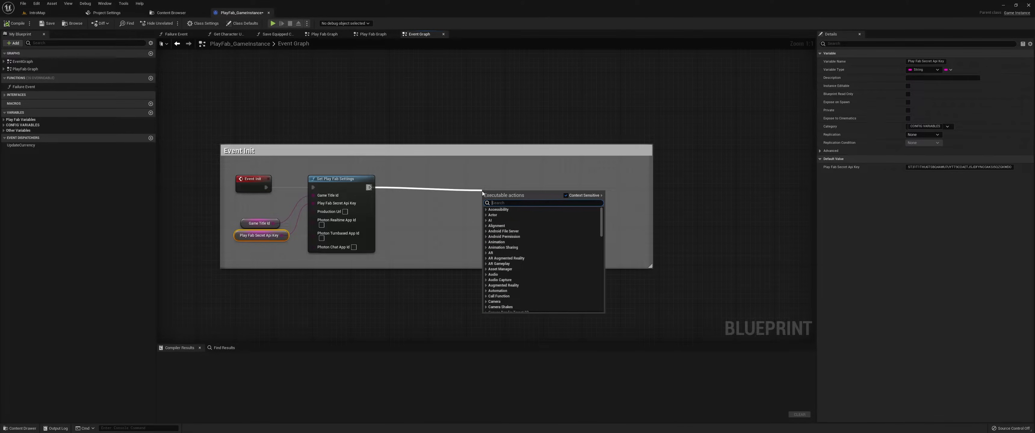
type("regis")
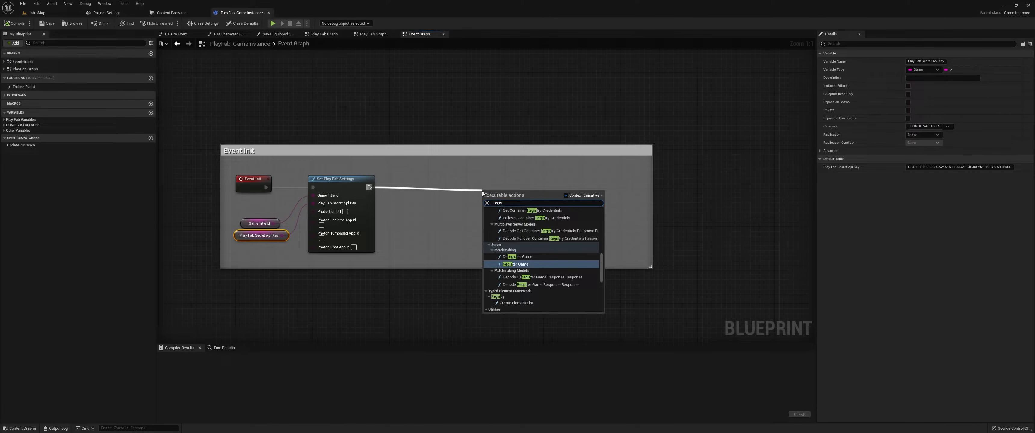
type("ter GSDK")
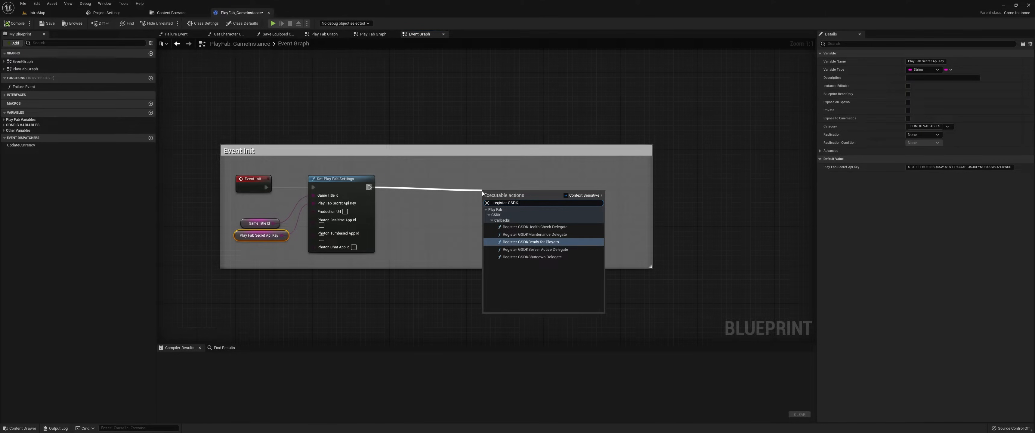
key("Down")
key("Down")
key("Return")
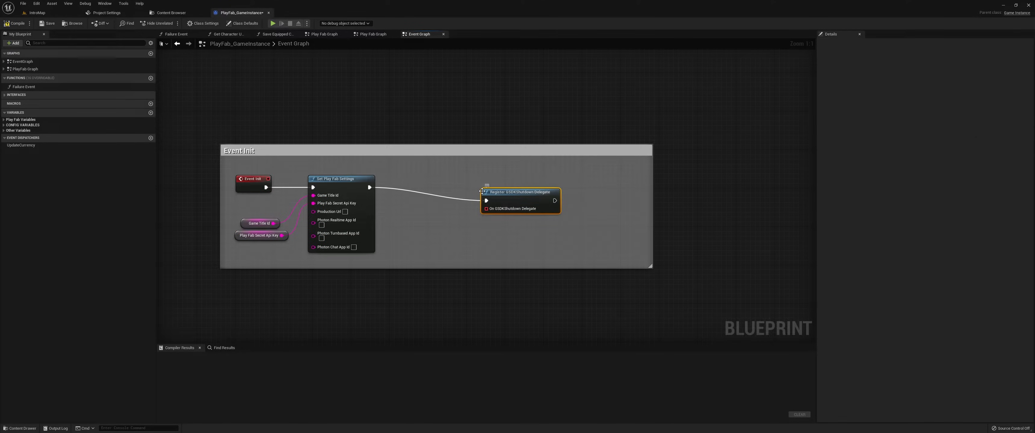
left_click_drag(482, 192, 428, 178)
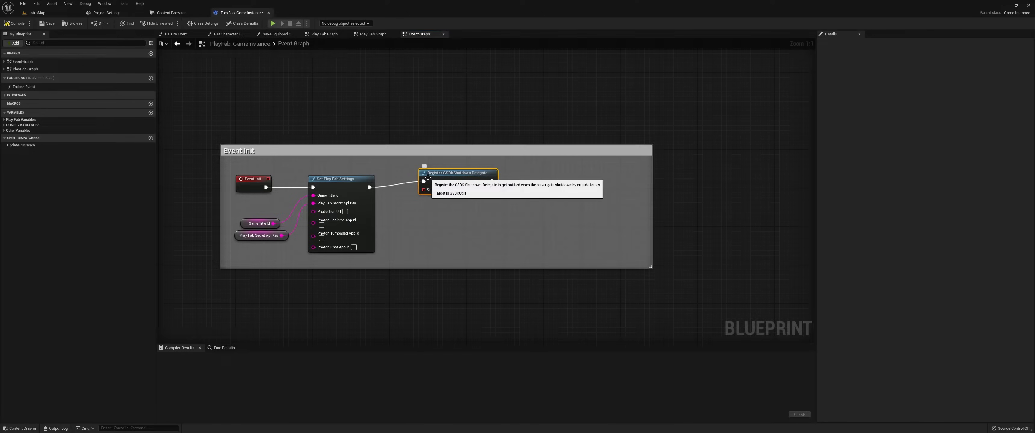
Try to bind a new custom event to the On GSDK Shutdown Delegate input
left_click_drag(423, 189, 430, 231)
type("cu")
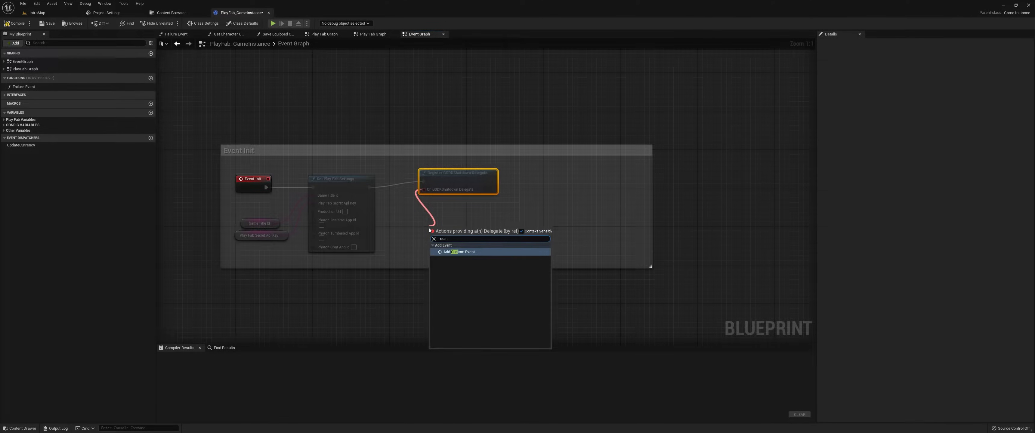
type("s")
key("Return")
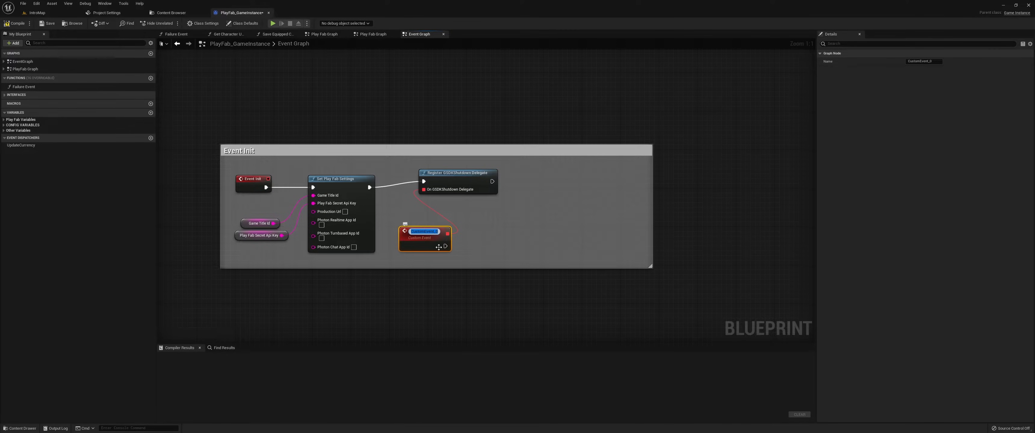
left_click(439, 247)
left_click(434, 239)
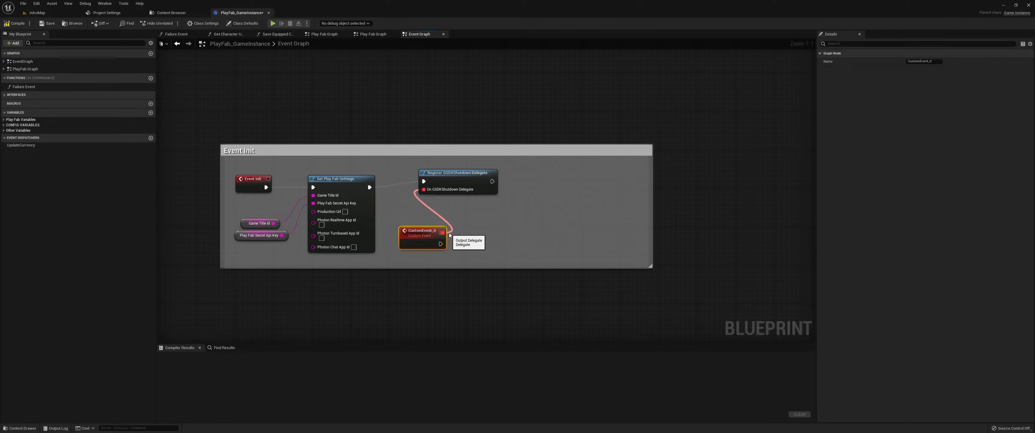
key("Delete")
Add a Register GSDK Health Check Delegate node after the shutdown registration node and align the two
left_click_drag(487, 184, 524, 185)
type("r")
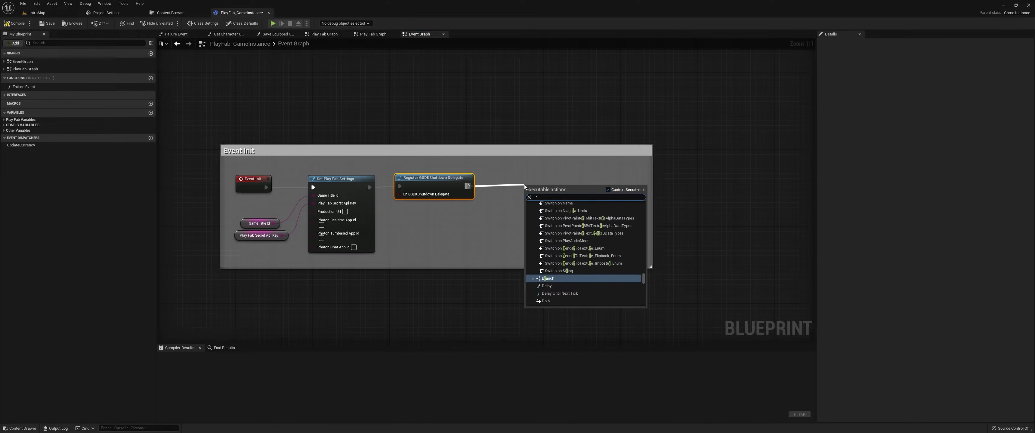
type("egister gsdk")
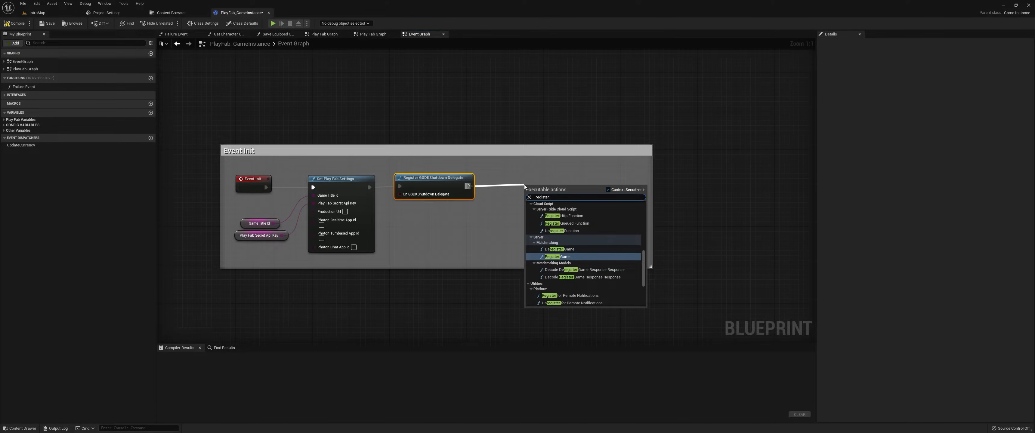
key("Up")
key("Up")
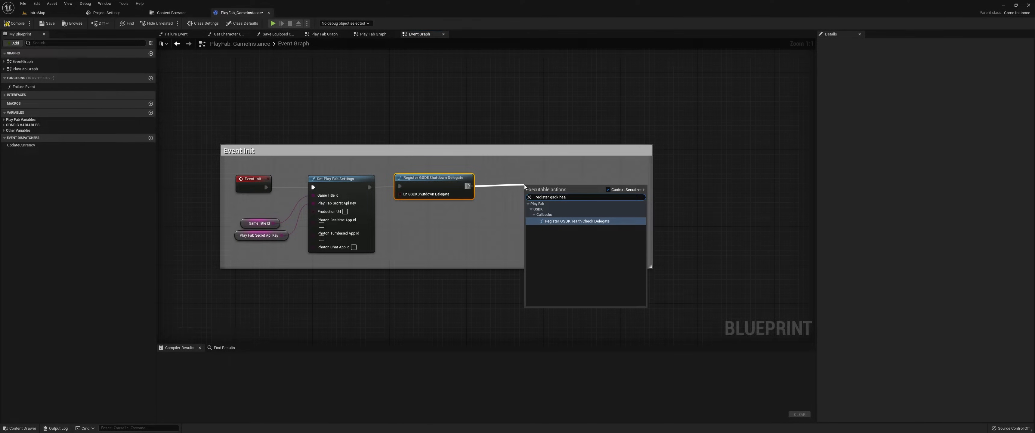
key("Return")
right_click_drag(525, 187, 473, 156)
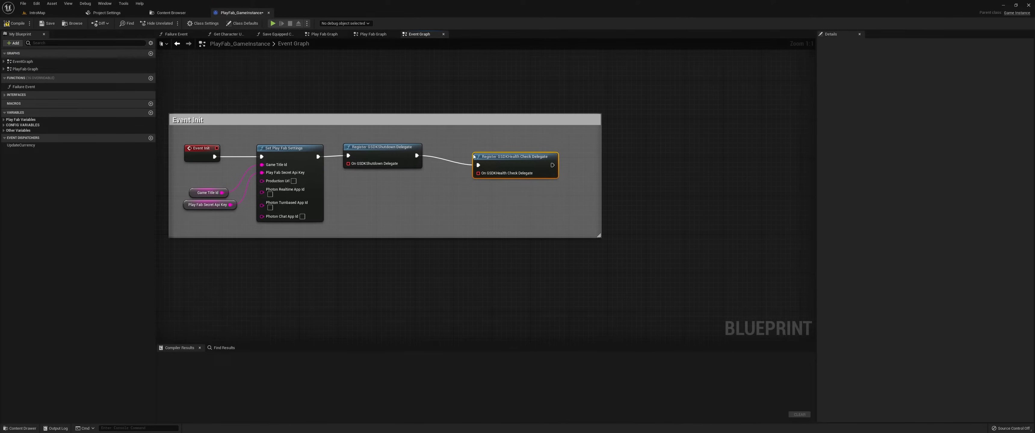
Bind a Create Event node to the On GSDK Health Check Delegate input and place it below the registration node
mouse_move(507, 158)
left_mouse_down()
mouse_move(494, 149)
mouse_move(434, 197)
left_mouse_up()
left_click(437, 220)
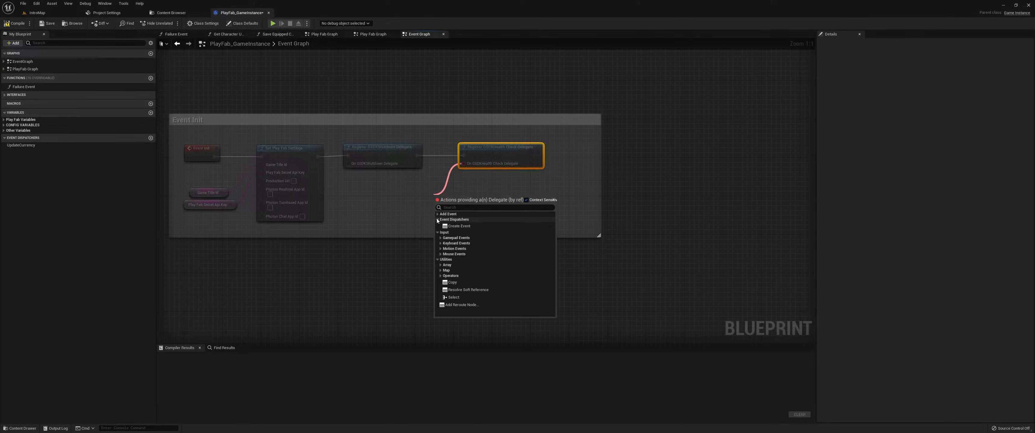
left_click(437, 214)
left_click(449, 234)
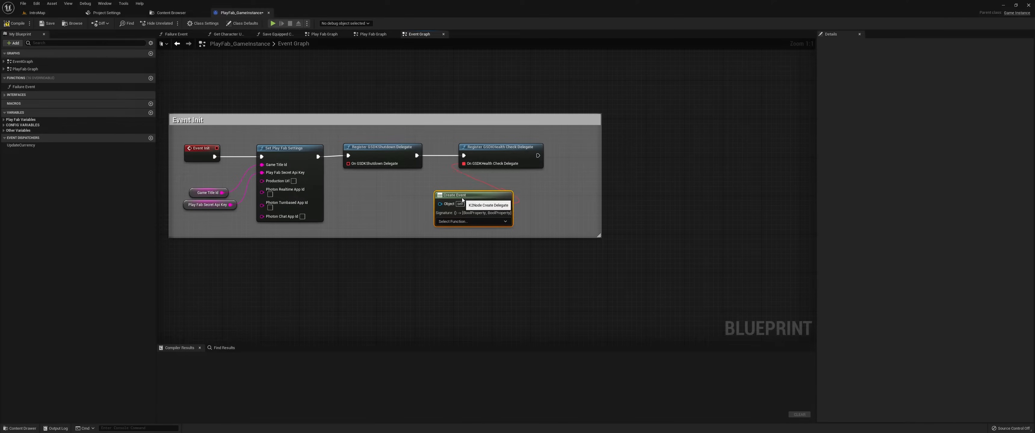
left_click_drag(499, 200, 519, 180)
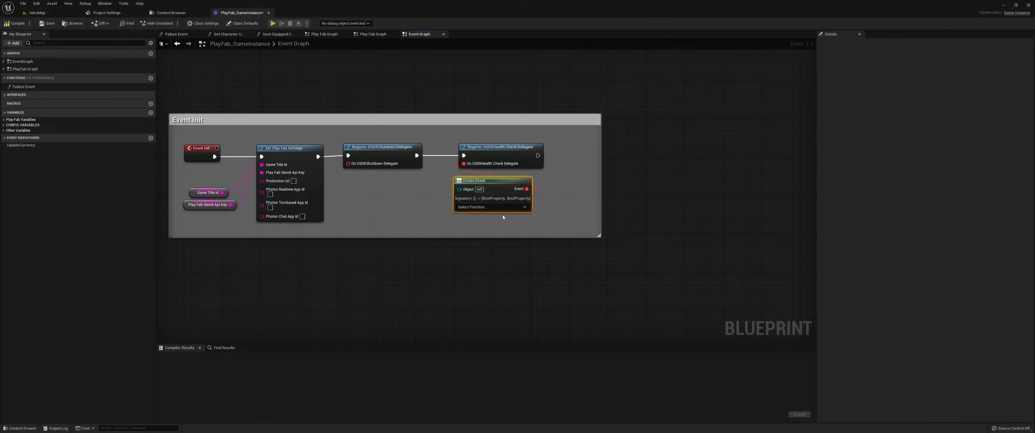
Generate a matching function for the health check's Create Event node and space out its entry and return nodes
left_click(498, 207)
left_click(476, 229)
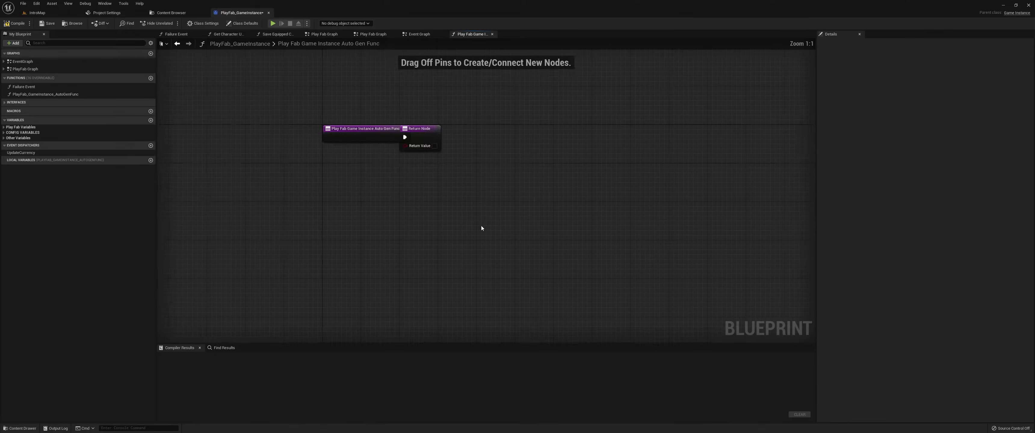
left_click_drag(477, 195, 396, 197)
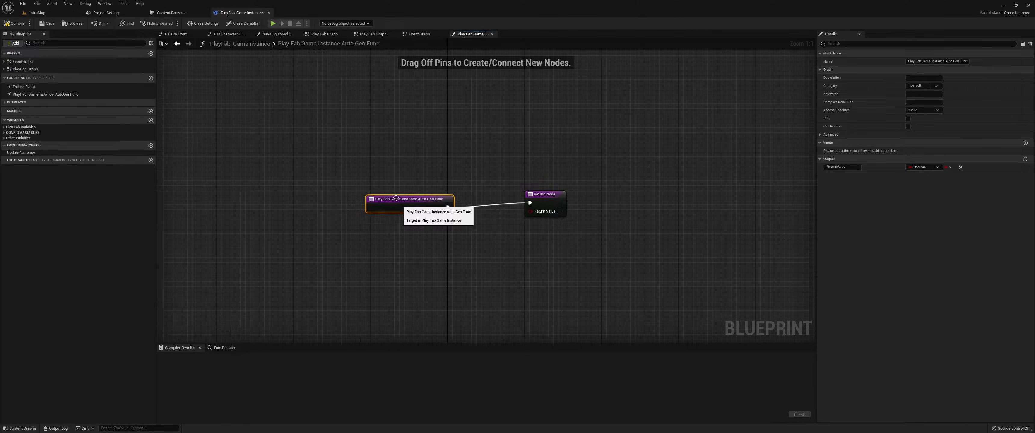
Align the health check function's entry and return nodes, enable Return Value, and compile the blueprint
left_click_drag(384, 163, 622, 250)
left_click_drag(428, 209, 418, 204)
left_click(478, 225)
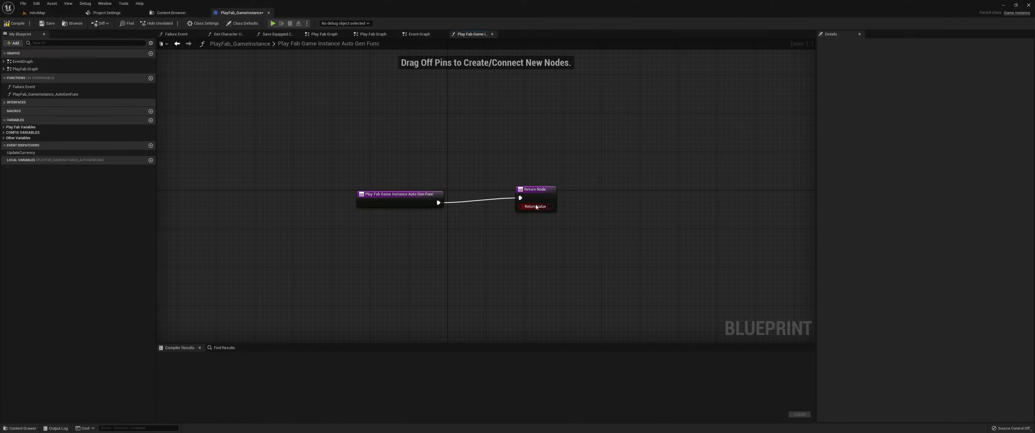
left_click(551, 207)
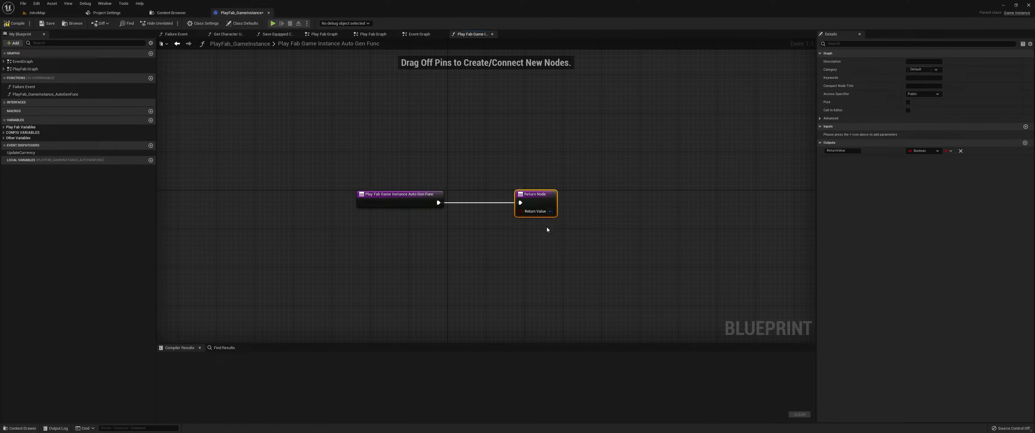
key("F7")
In the EventGraph's Event Init section, bind a new custom event named GSDKShutdownDelegate to the On GSDK Shutdown Delegate input
double_click(27, 62)
scroll(375, 130, "down", 3)
scroll(372, 176, "up", 12)
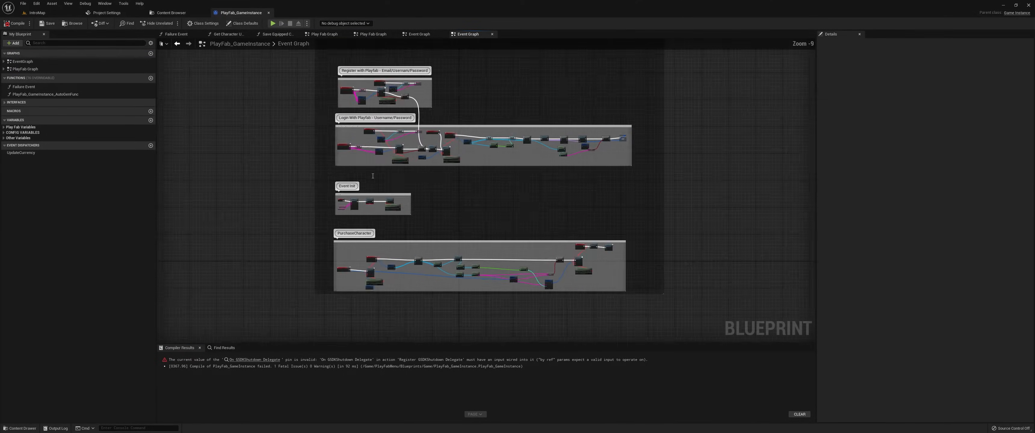
right_click_drag(336, 237, 370, 208)
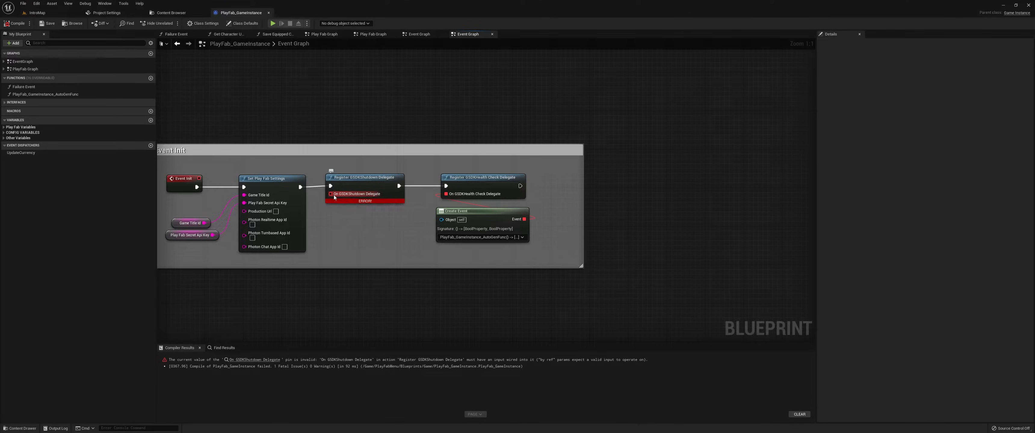
left_click_drag(337, 196, 346, 230)
left_click(350, 247)
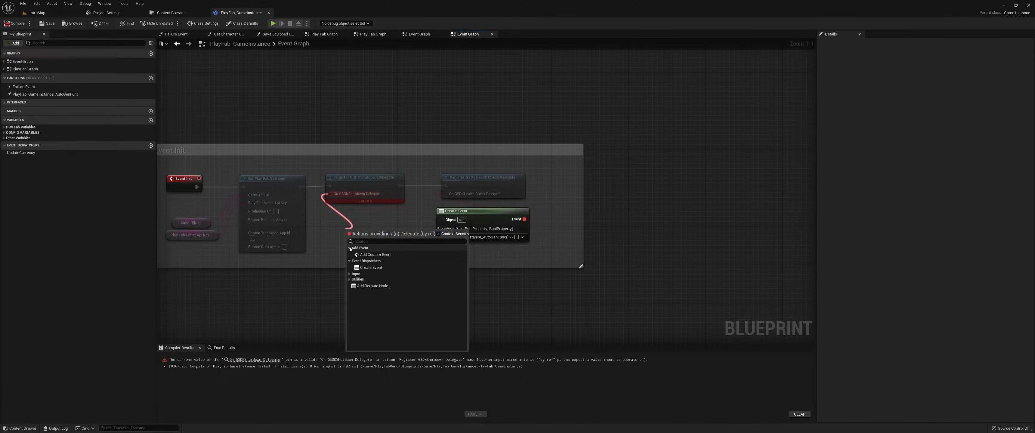
left_click(373, 255)
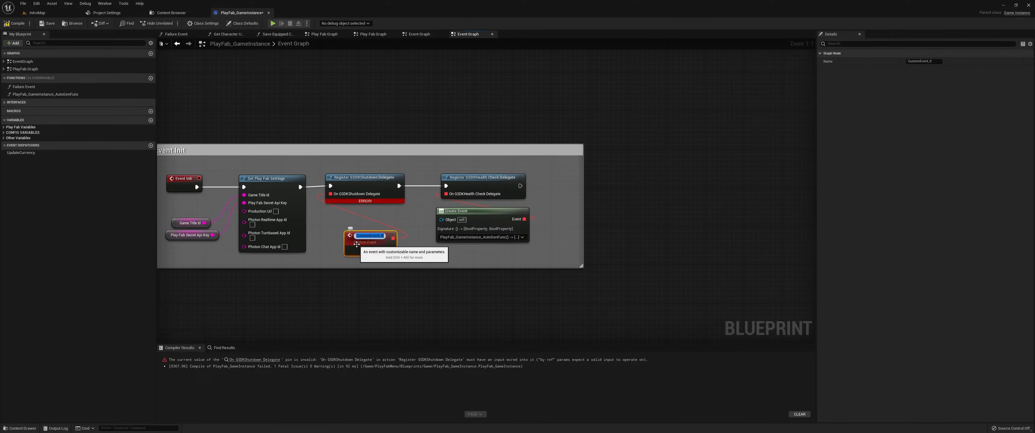
type("GSDKShutdownDelegate")
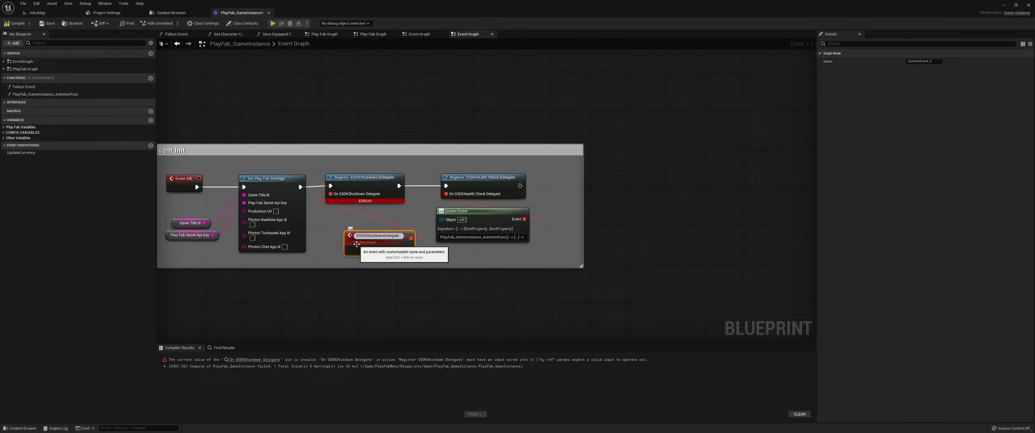
key("Return")
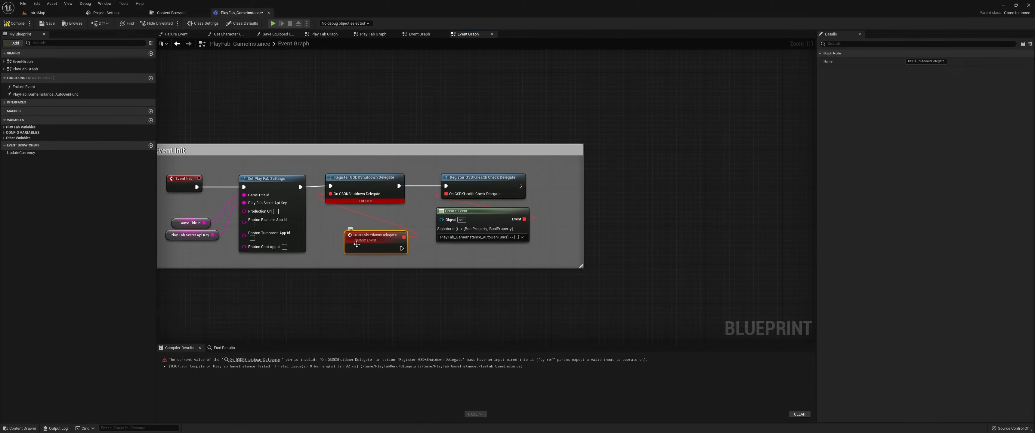
Place GSDKShutdownDelegate beneath the shutdown registration node and connect it to a new Quit Game node below
left_click_drag(356, 244, 391, 265)
type("quit")
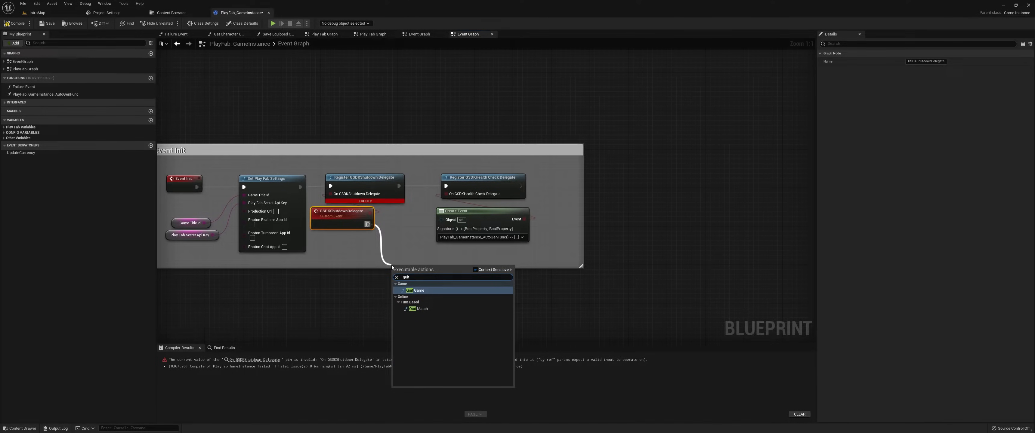
key("Return")
left_click_drag(440, 280, 369, 243)
Move the health check registration and Create Event nodes further along the chain and widen the Event Init comment box
right_click_drag(455, 173, 383, 191)
mouse_move(383, 187)
left_mouse_down()
mouse_move(429, 246)
mouse_move(479, 224)
mouse_move(448, 235)
left_mouse_up()
right_click_drag(510, 234, 454, 241)
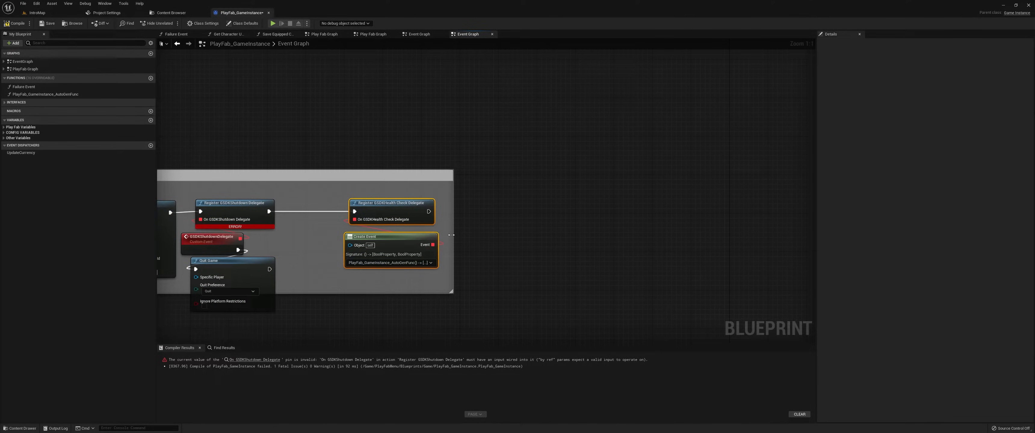
left_click_drag(453, 241, 748, 221)
right_click_drag(573, 258, 610, 257)
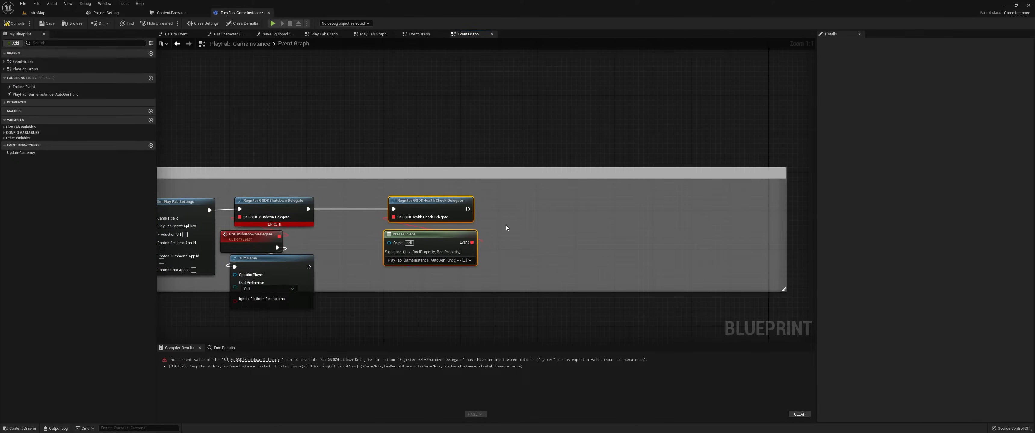
Connect GSDKShutdownDelegate's delegate output to the On GSDK Shutdown Delegate input and compile the blueprint
left_click_drag(280, 234, 239, 217)
left_click(15, 23)
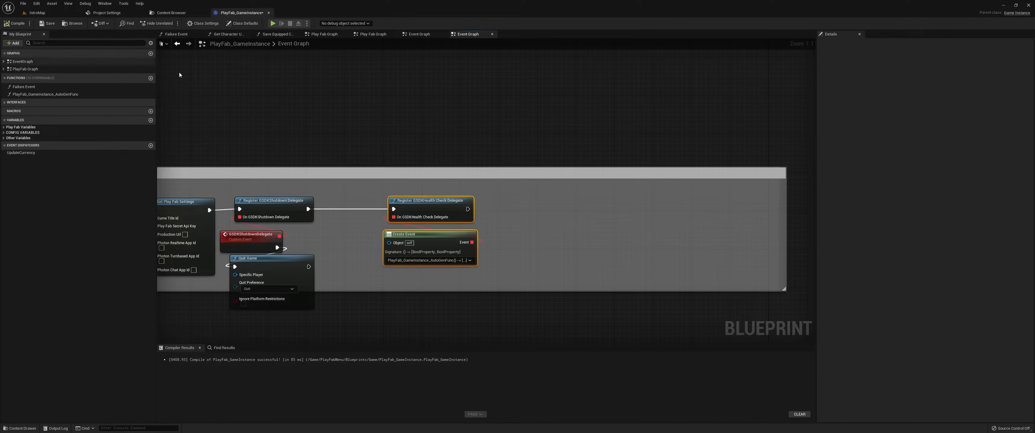
Add a Register GSDK Maintenance Delegate node after the health check registration node
left_click_drag(467, 209, 568, 208)
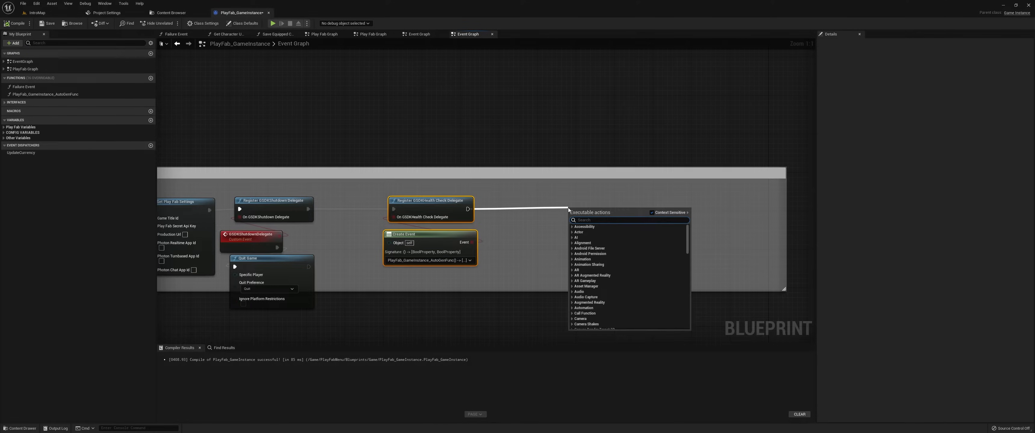
type("regist")
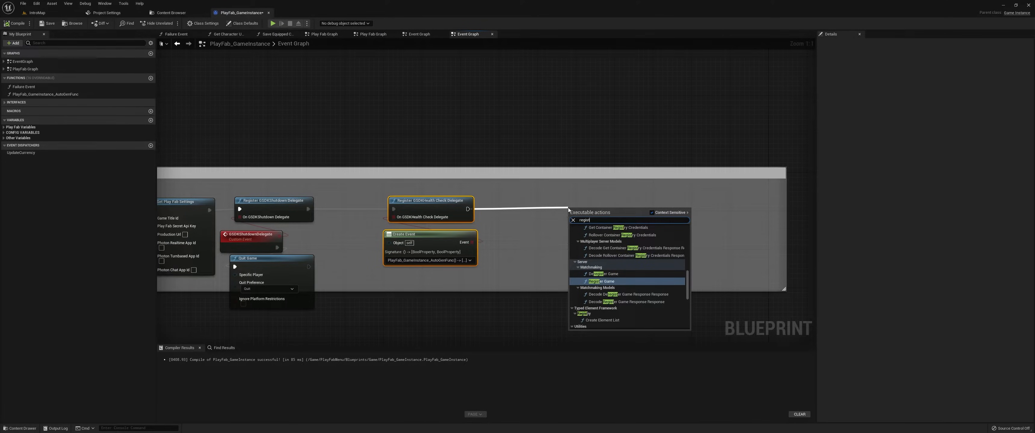
type("er gsdkmain")
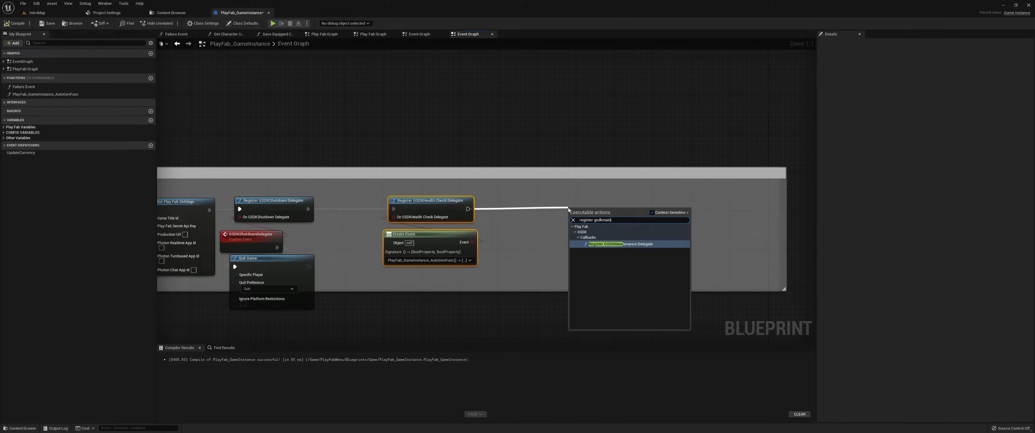
key("Return")
Bind a custom event named RegisterFSDKMaintenance to the On GSDK Maintenance Delegate input and place it below the registration node
left_click_drag(586, 219, 556, 245)
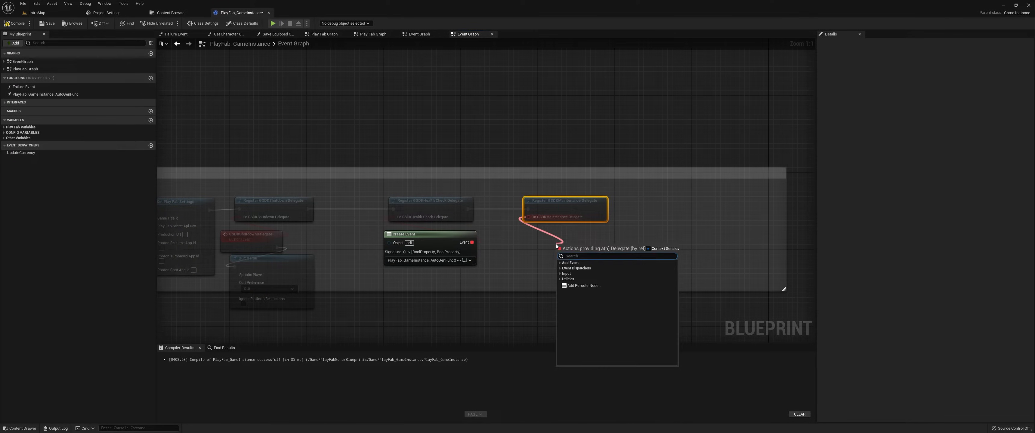
type("custom")
key("Return")
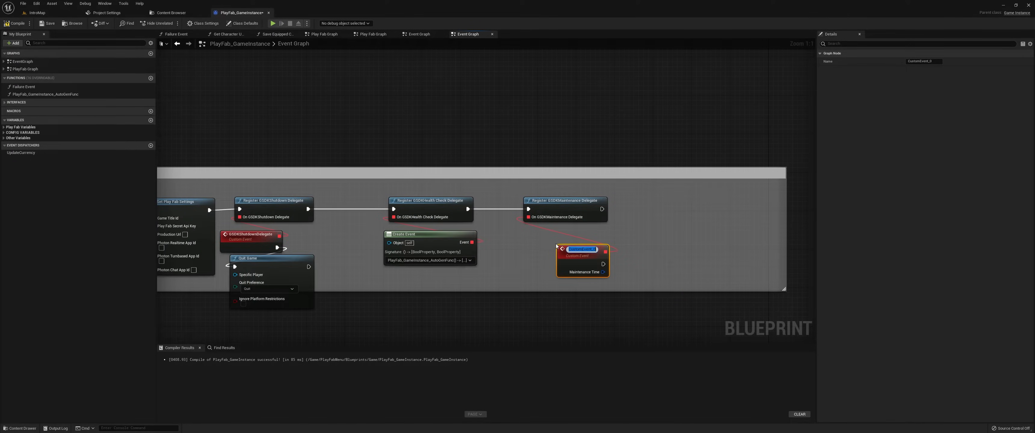
type("Regist")
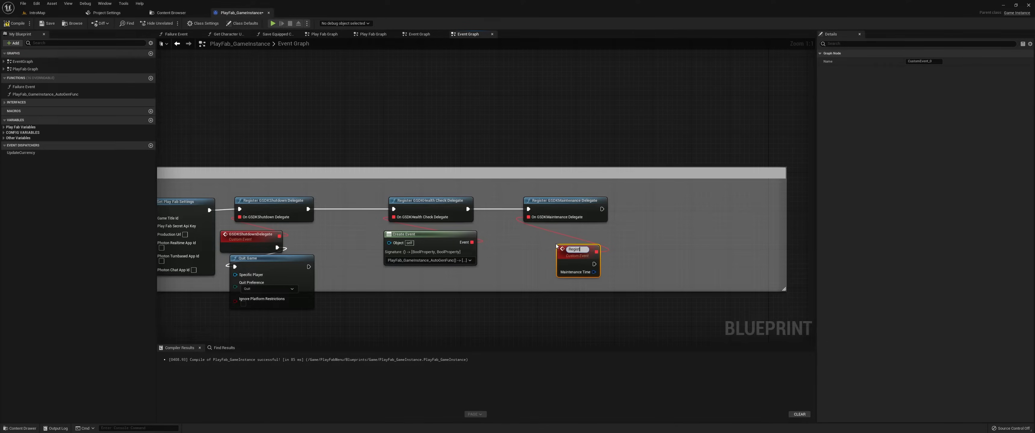
type("erFSDK")
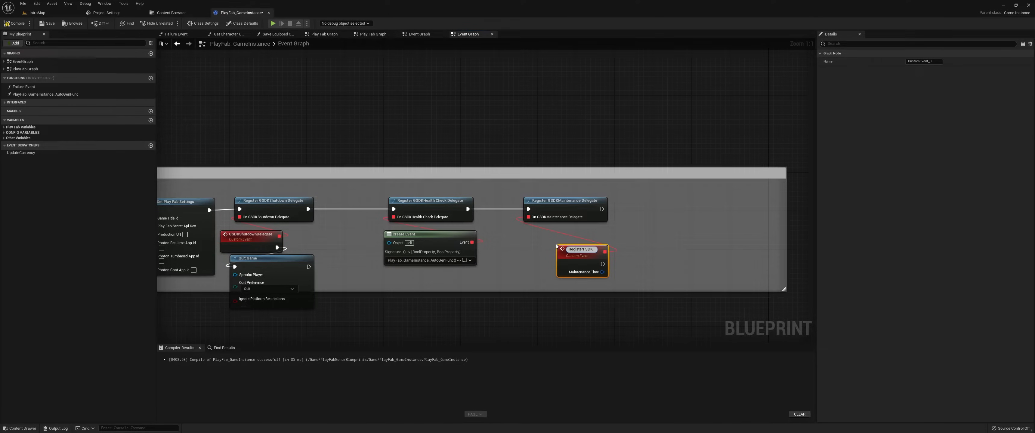
type("Main")
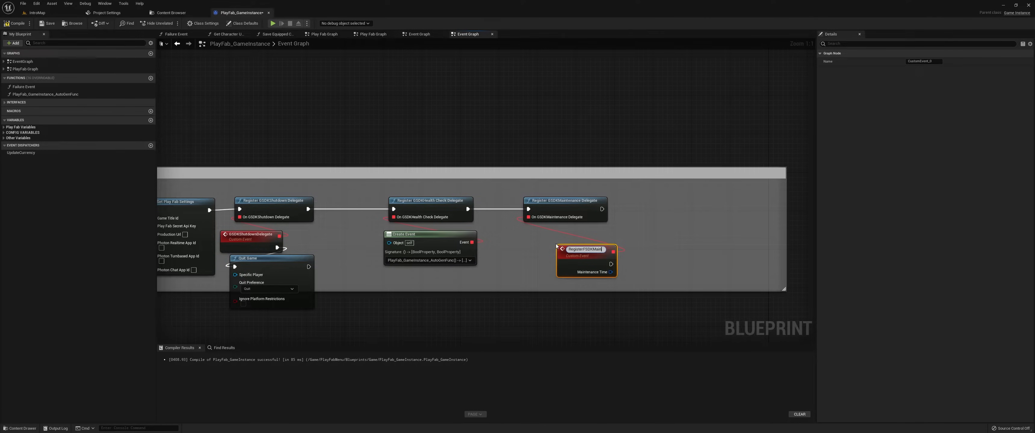
type("tenance")
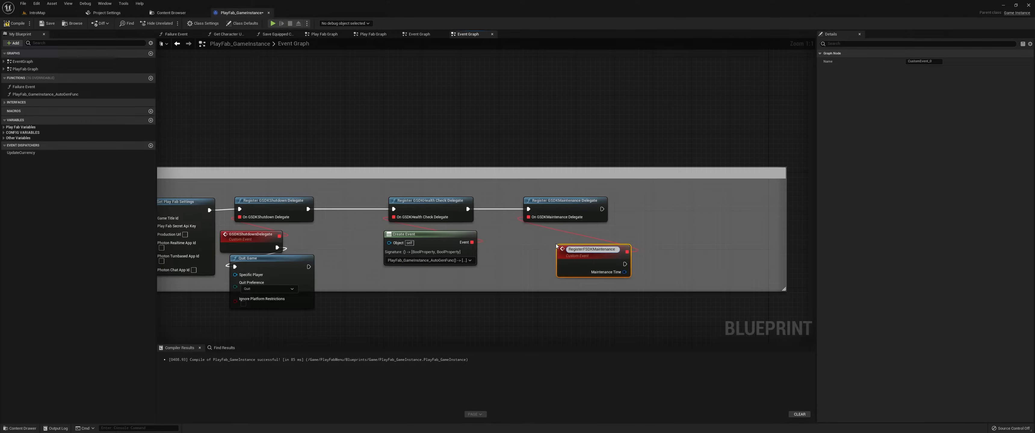
key("Return")
left_click_drag(588, 245, 564, 231)
Add a Register GSDK Server Active Delegate node after the maintenance registration node
right_click_drag(651, 249, 511, 229)
left_click_drag(462, 189, 581, 189)
type("registe")
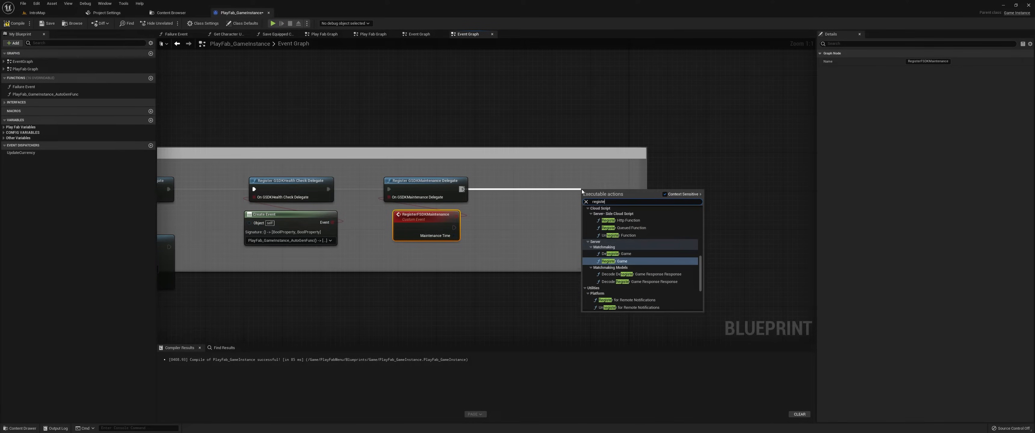
type("r gsdk")
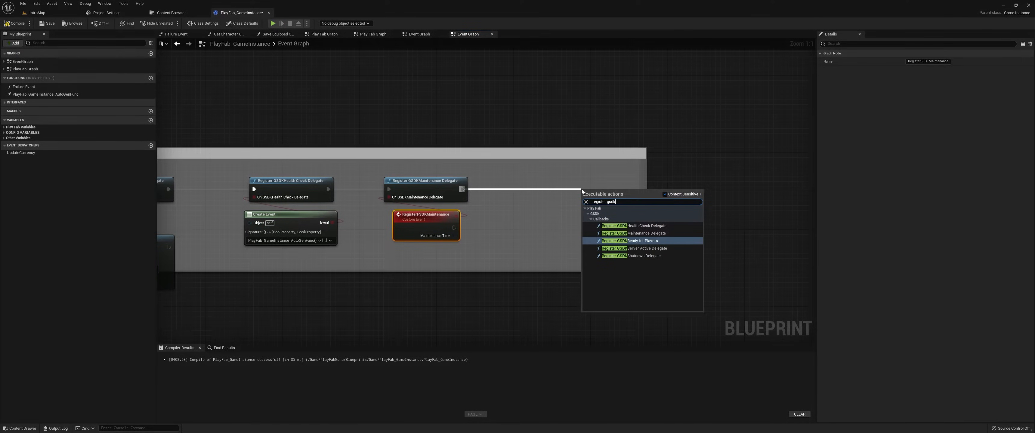
key("Down")
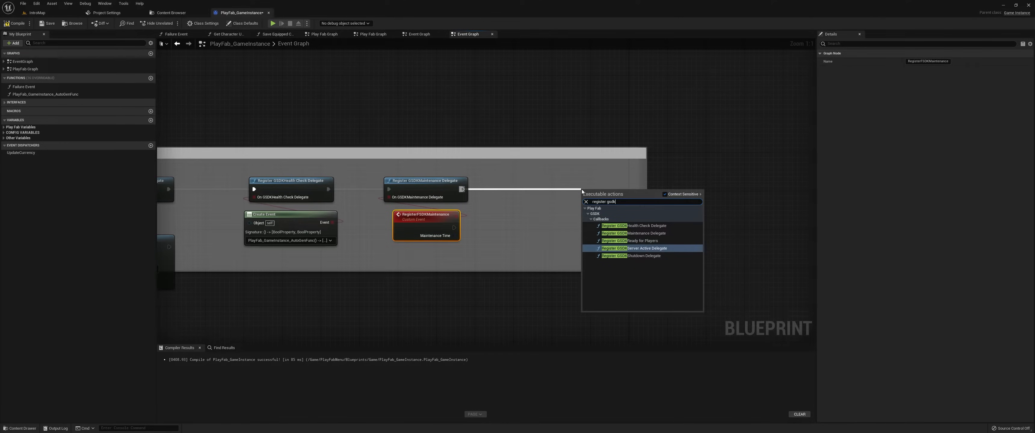
key("Return")
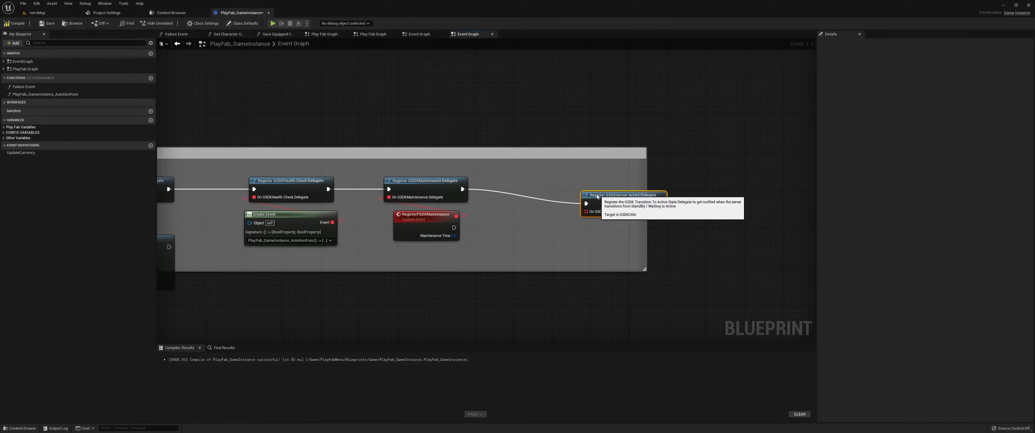
Align the server active registration node and bind a custom event named RegisterActiveDelegate, placed beneath it, to its delegate input
left_click_drag(596, 184, 545, 240)
type("custom")
key("Return")
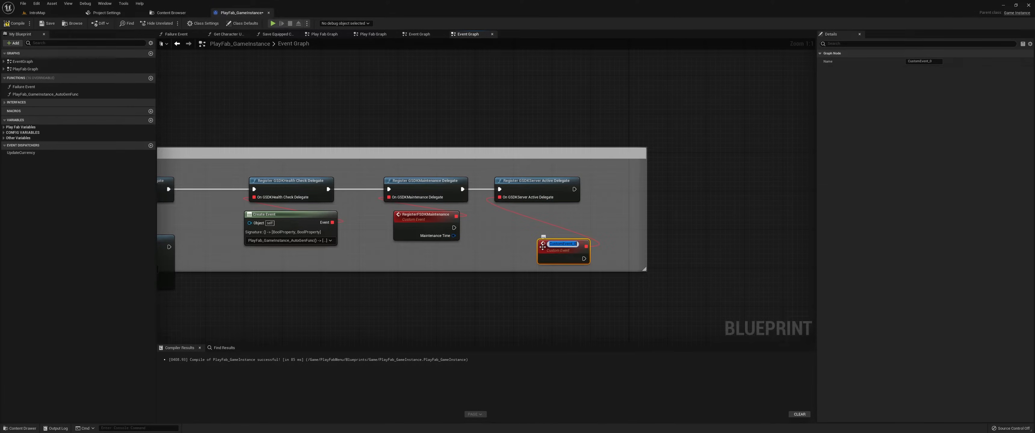
type("RegisterActiveDelegate")
key("Return")
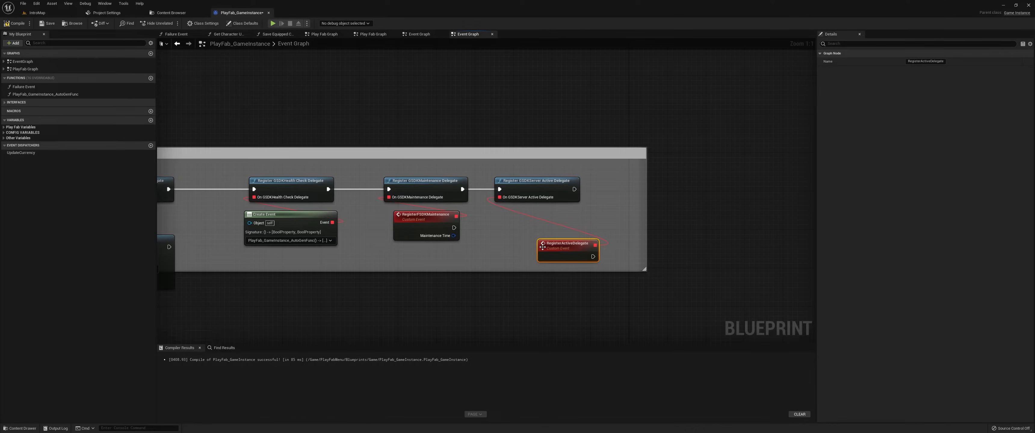
left_click_drag(543, 246, 509, 218)
Widen the Event Init comment box and add a Register GSDK Ready for Players node after the server active registration node
right_click_drag(589, 215, 461, 218)
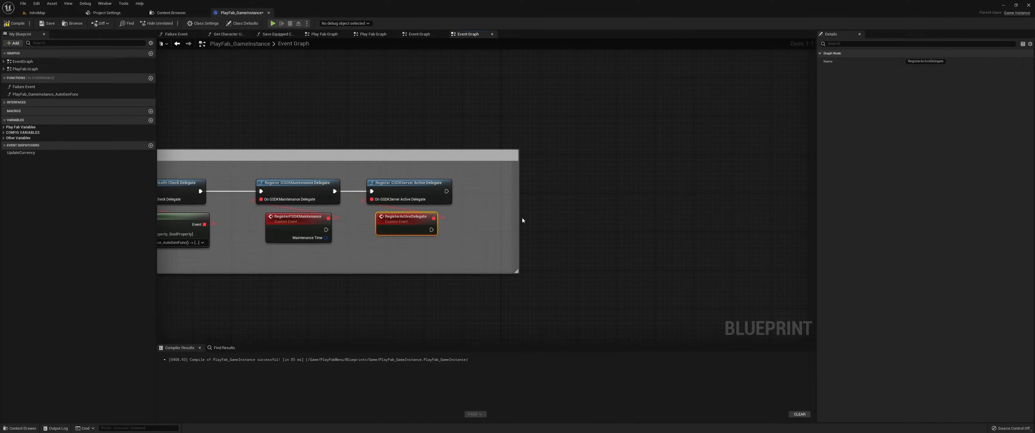
left_click_drag(519, 217, 704, 203)
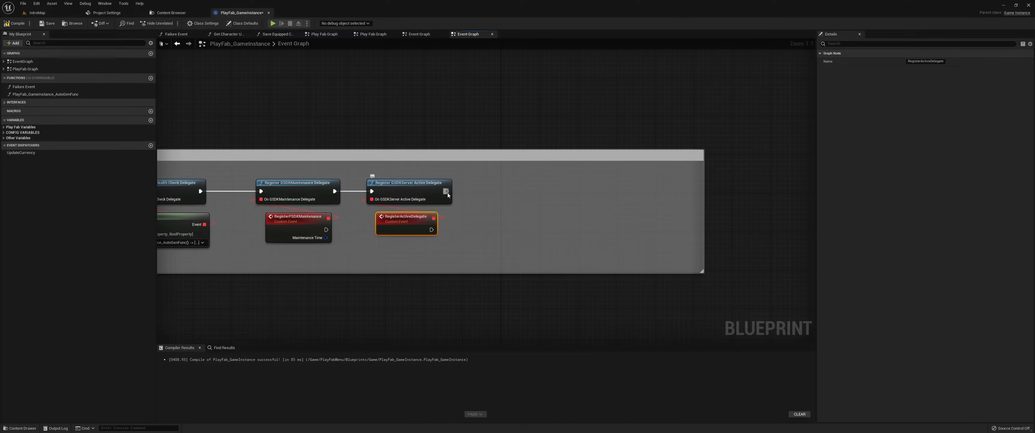
left_click_drag(447, 193, 582, 192)
type("regi")
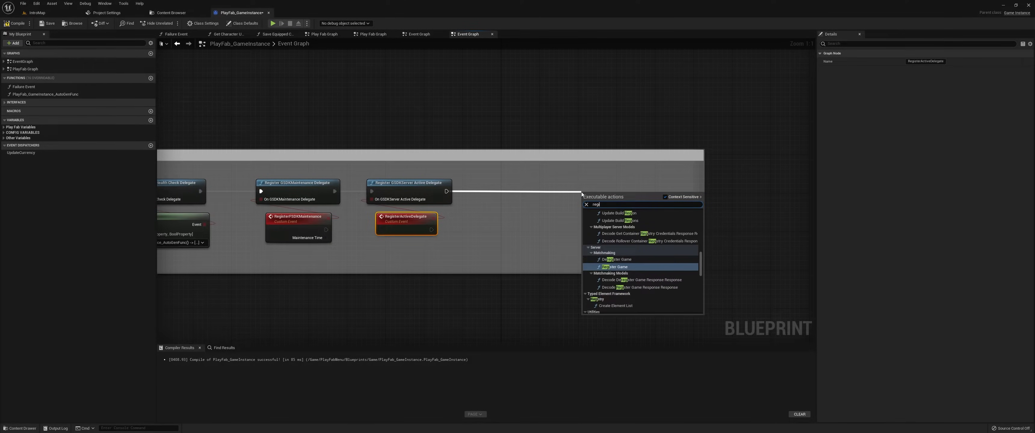
type("ster gsdk")
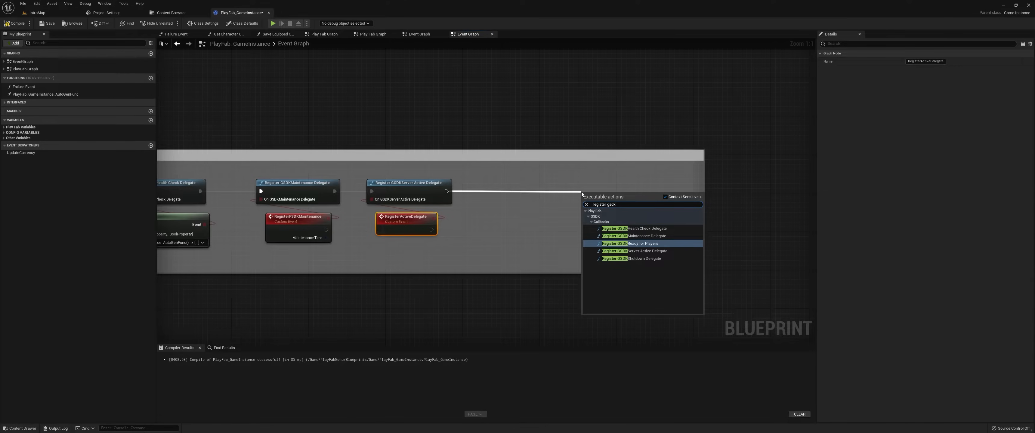
key("Return")
Bind a custom event named ReadyForPlayets to the On GSDK Ready for Players Delegate input and place it below the aligned registration node
left_click_drag(598, 201, 514, 233)
type("custom")
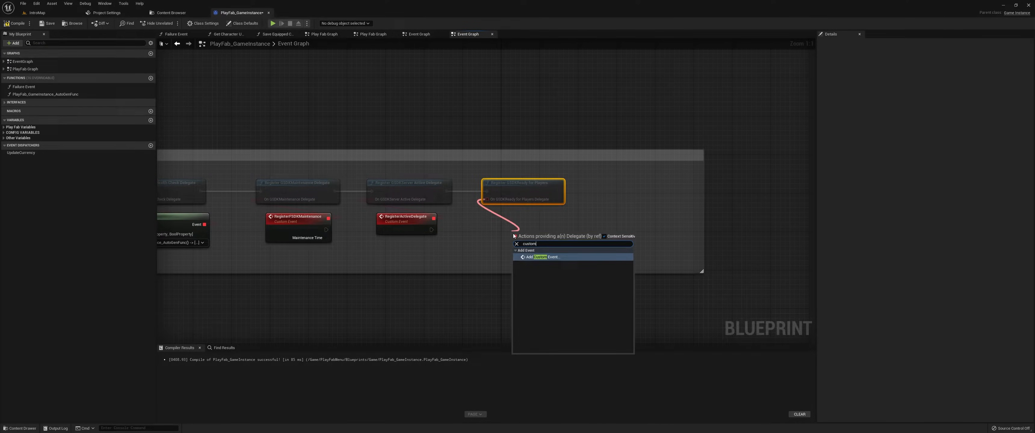
key("Return")
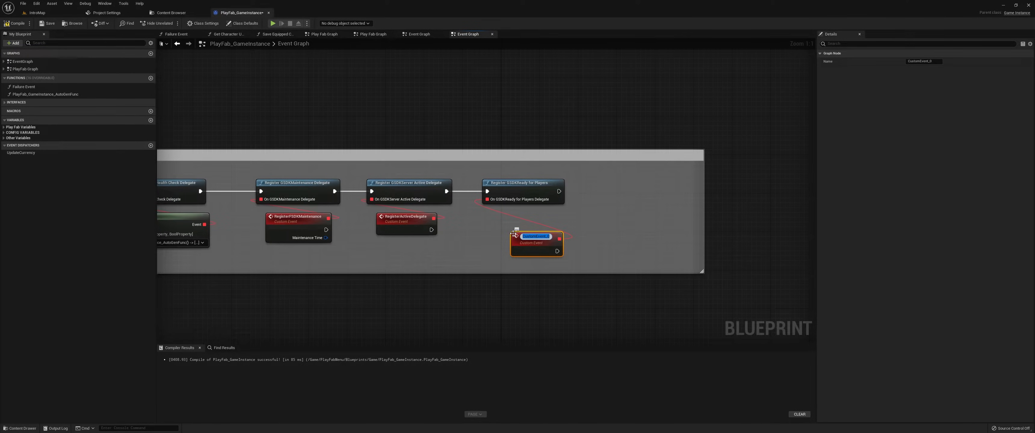
type("ReadyForPlayets")
key("Return")
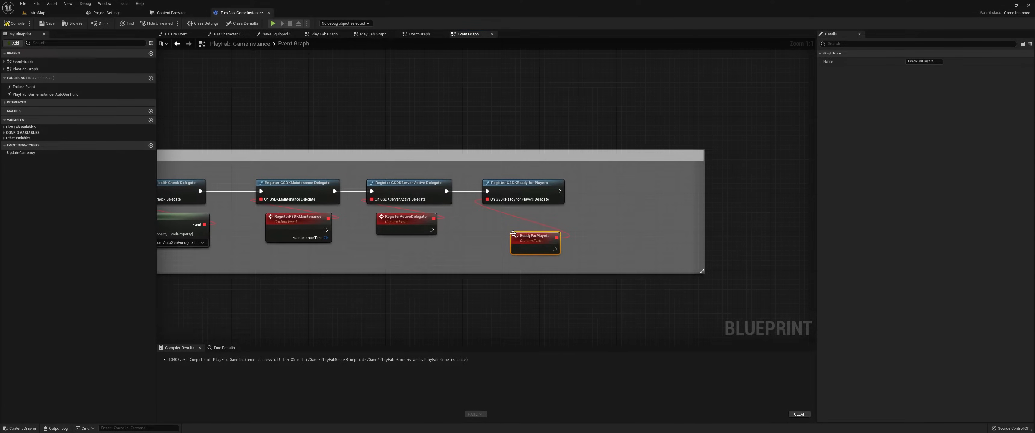
left_click_drag(514, 234, 486, 210)
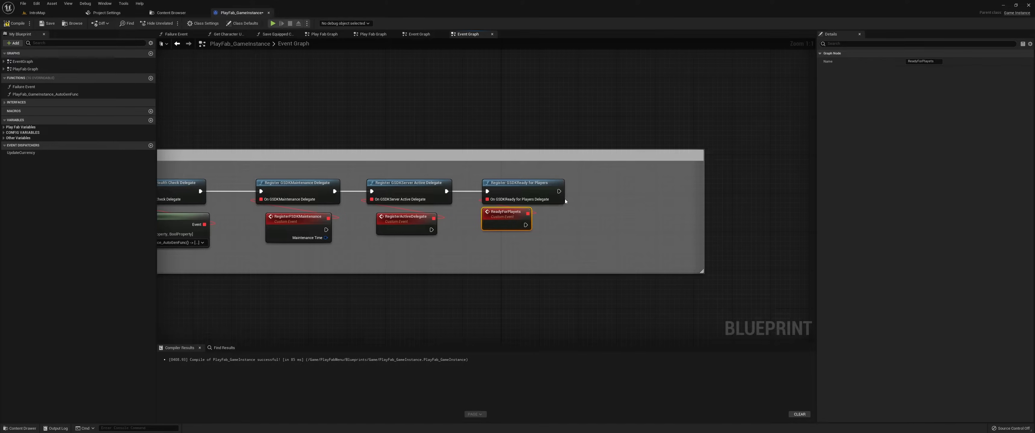
Add a Ready for Players node after the Register GSDK Ready for Players node and line it up in the execution chain
left_click_drag(559, 191, 651, 190)
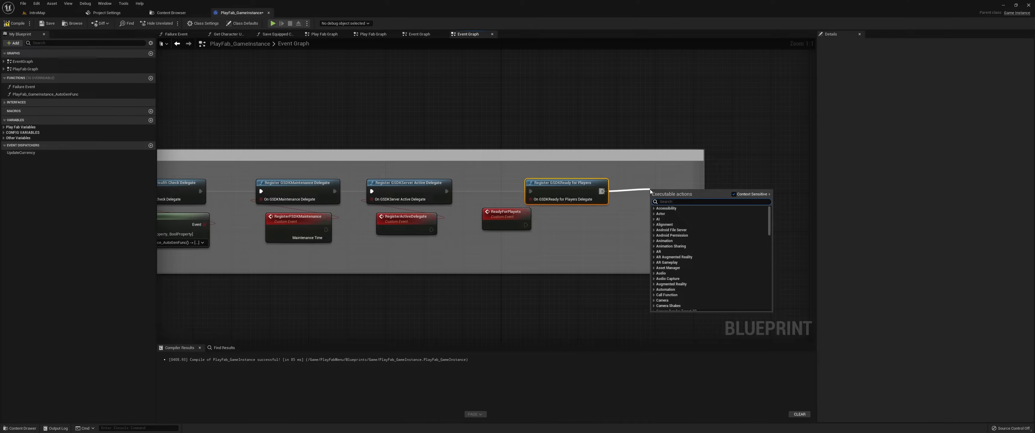
type("readyfor")
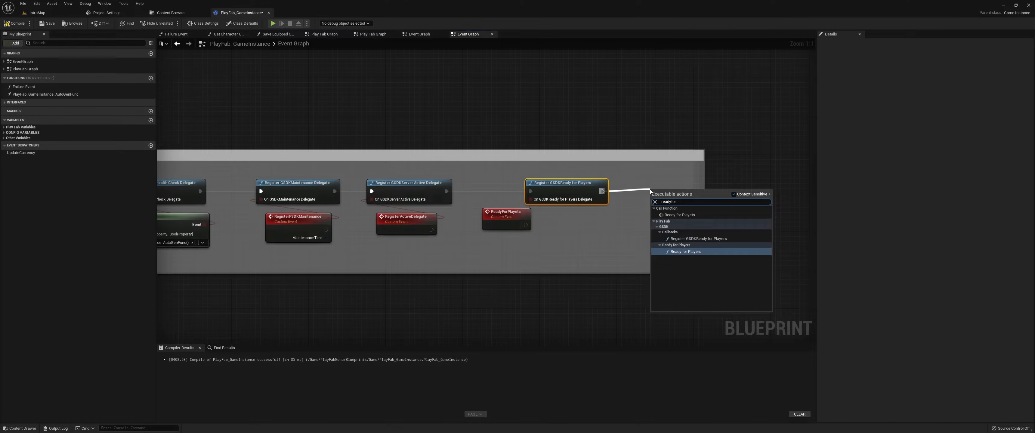
key("Return")
left_click_drag(667, 197, 648, 187)
left_click(667, 211)
Extend the Event Init comment box downward to enclose the Quit Game node, and compile and save the blueprint
scroll(667, 211, "down", 4)
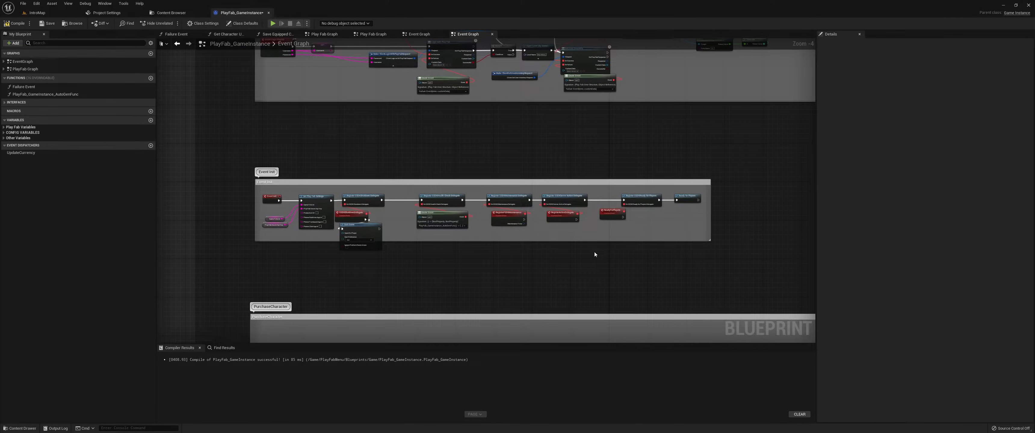
scroll(451, 239, "up", 2)
left_click_drag(452, 243, 452, 261)
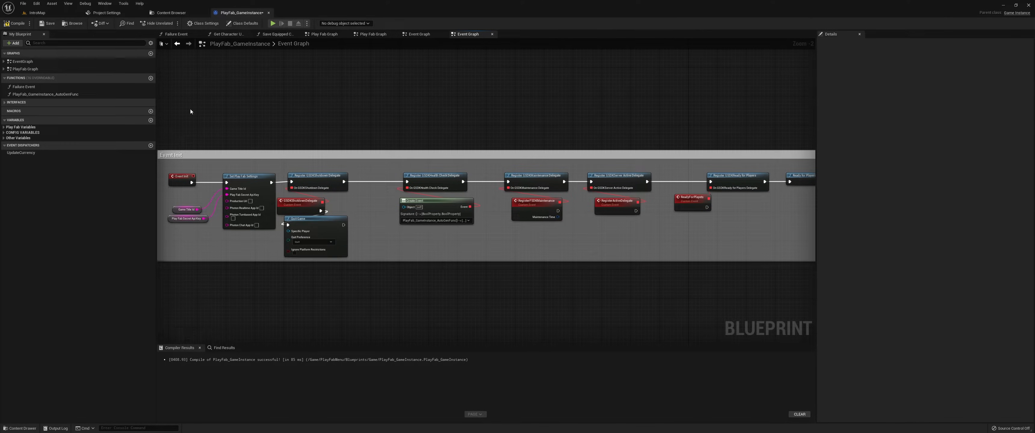
left_click(15, 23)
left_click(44, 27)
left_click_drag(289, 5, 394, 28)
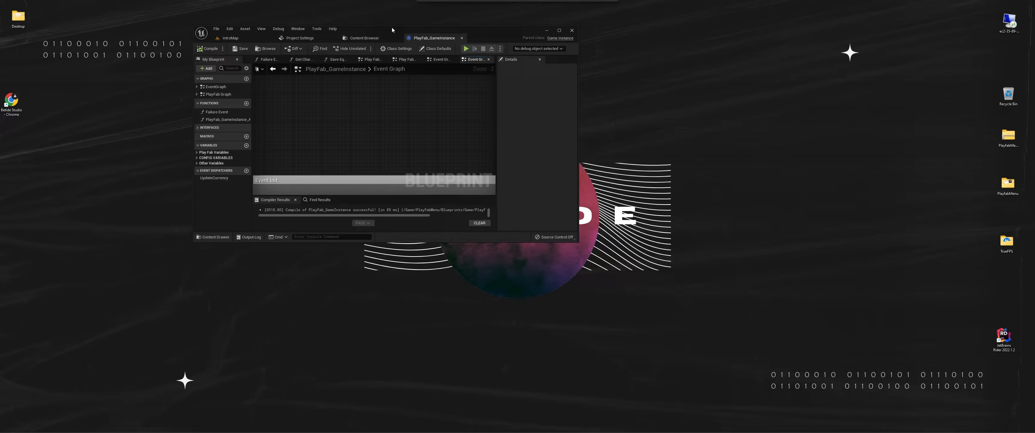
left_click(559, 31)
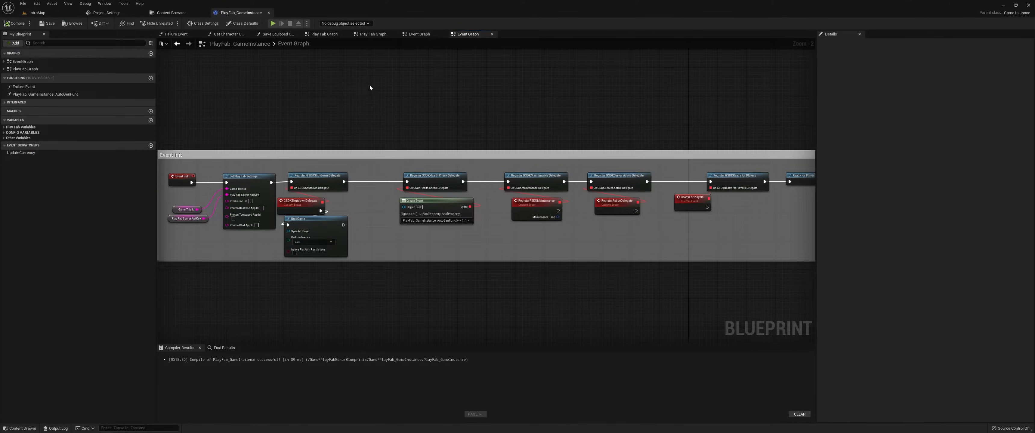
scroll(312, 132, "down", 2)
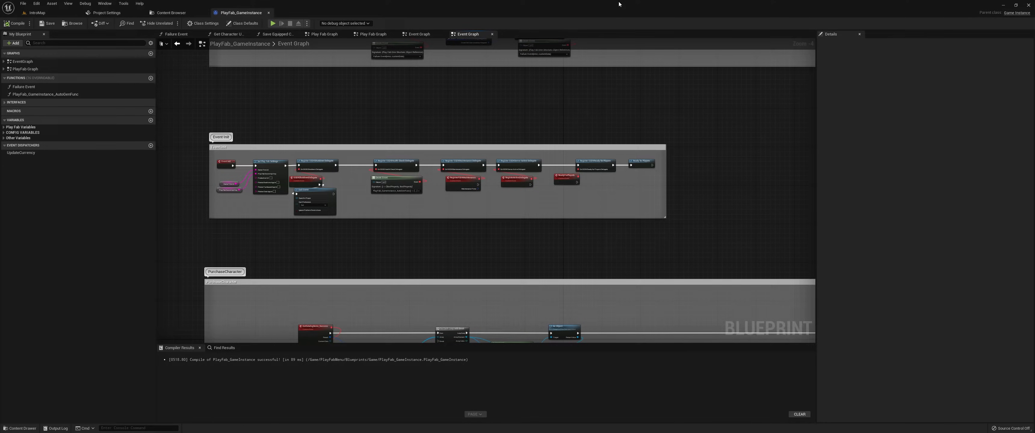
Close the Unreal editor and open PlayfabMenu.Build.cs from the project's Source/PlayfabMenu folder
left_click(1029, 5)
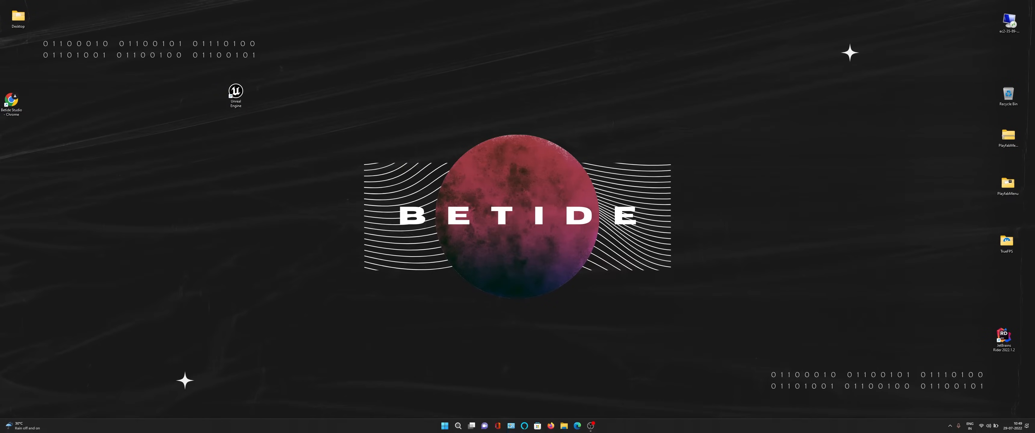
double_click(999, 188)
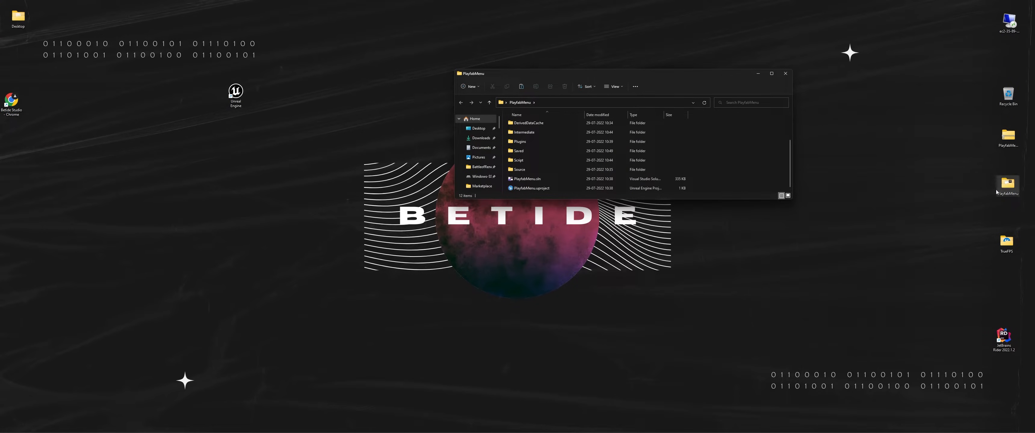
double_click(536, 170)
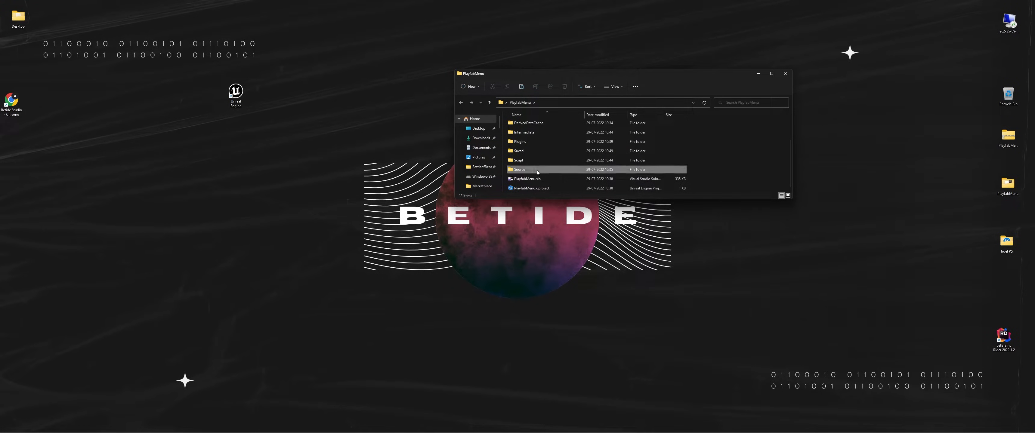
double_click(535, 125)
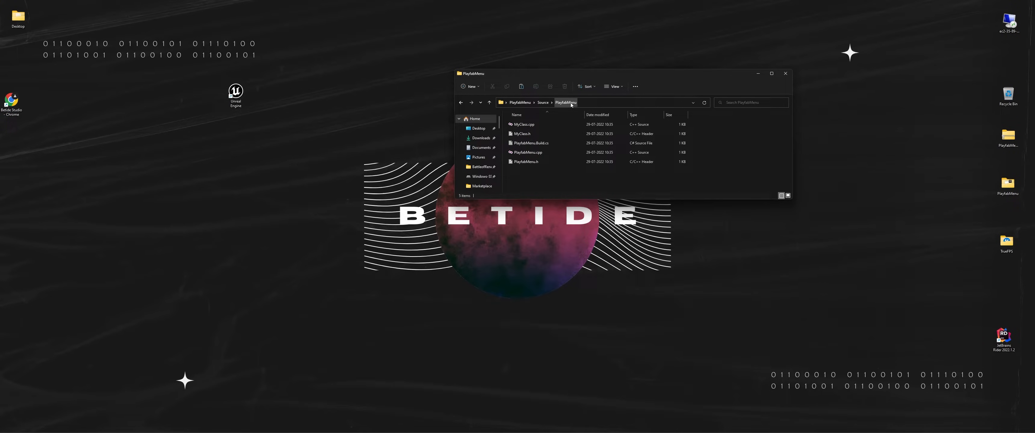
double_click(552, 146)
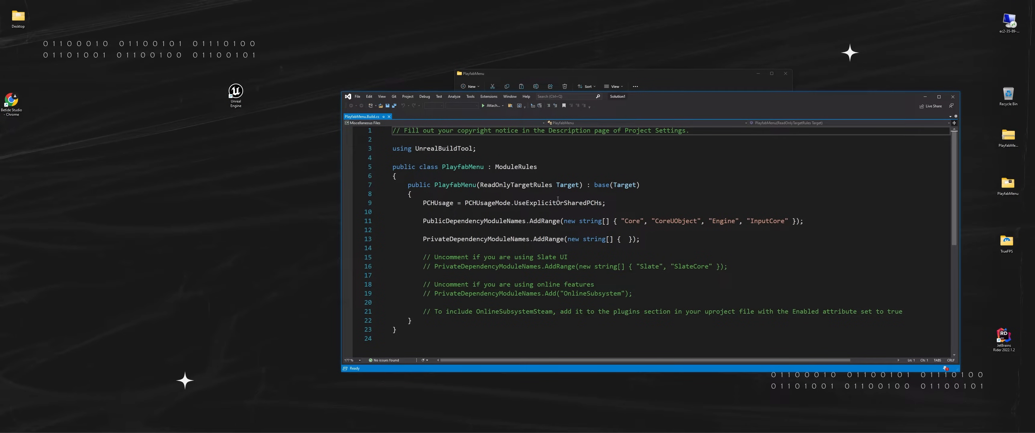
Add "PlayFabGSDK" after "InputCore" in the PublicDependencyModuleNames list, save the build file and close the code editor
left_click(789, 220)
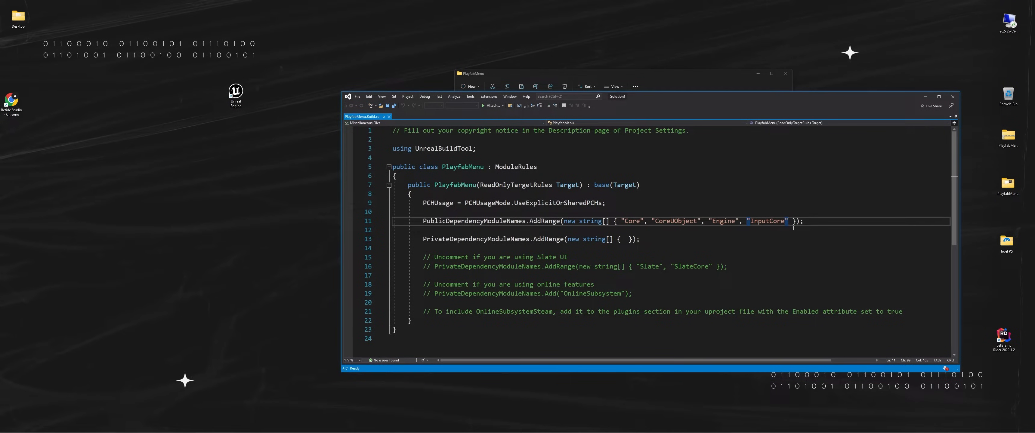
type(", \"PlayFabGSDK")
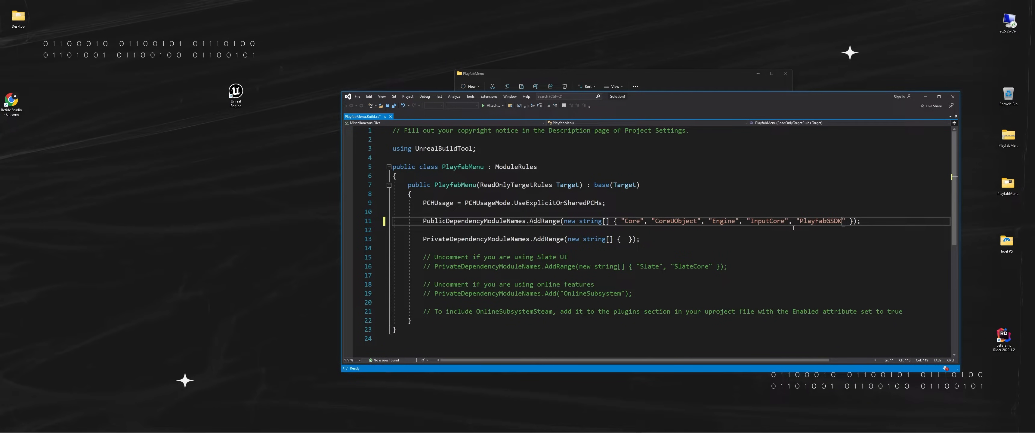
key("Down")
key("Down")
key("Down")
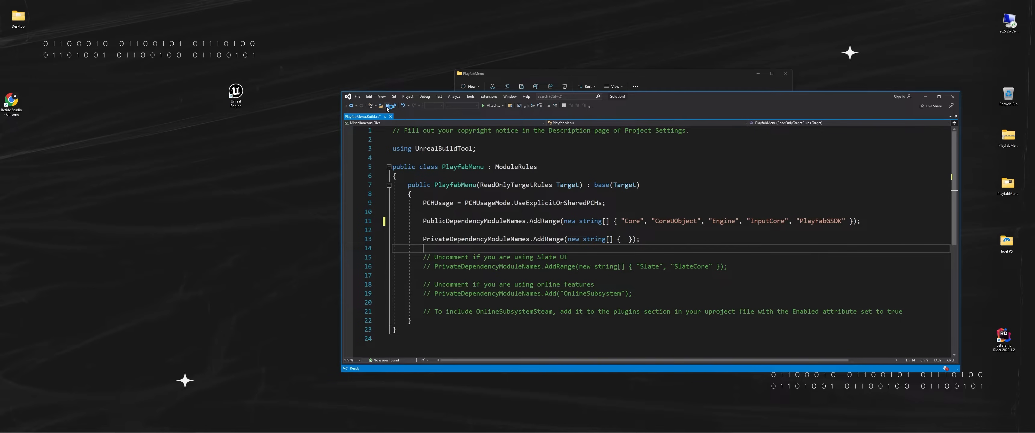
left_click(387, 106)
left_click(952, 96)
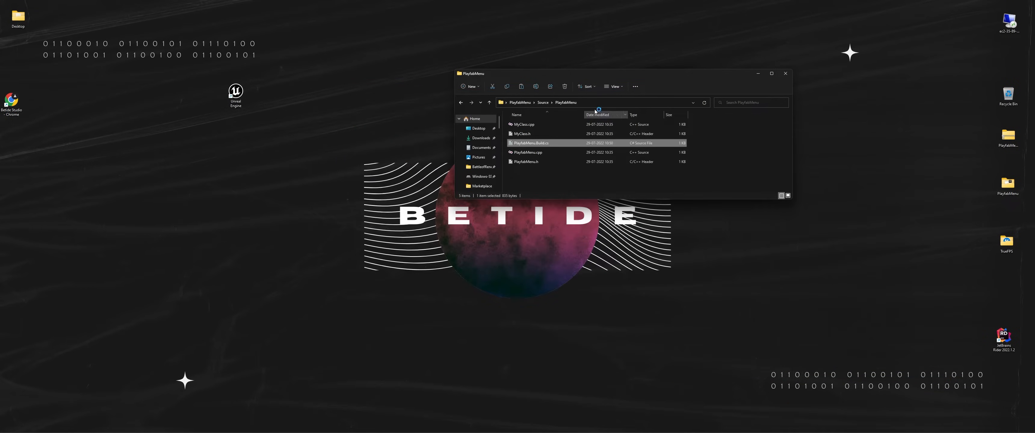
Return to the project's root folder and generate the Visual Studio project files for PlayfabMenu.uproject, showing the log
left_click(541, 103)
left_click(520, 103)
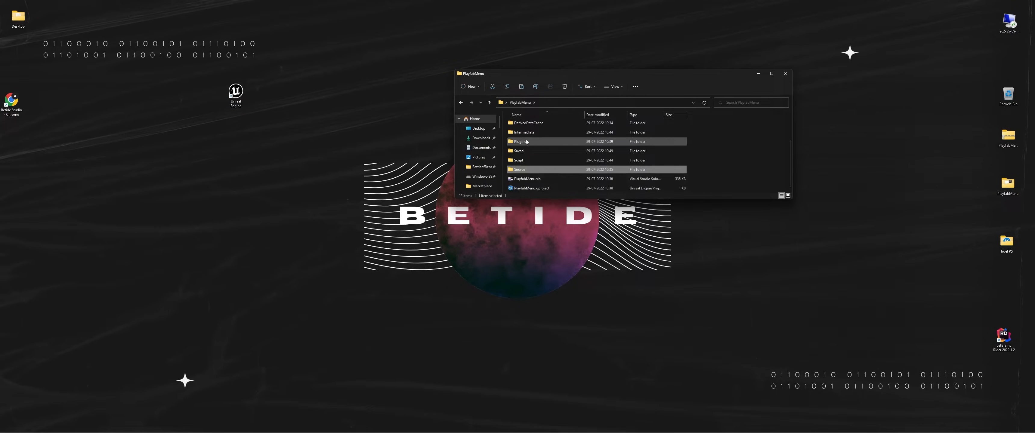
right_click(526, 188)
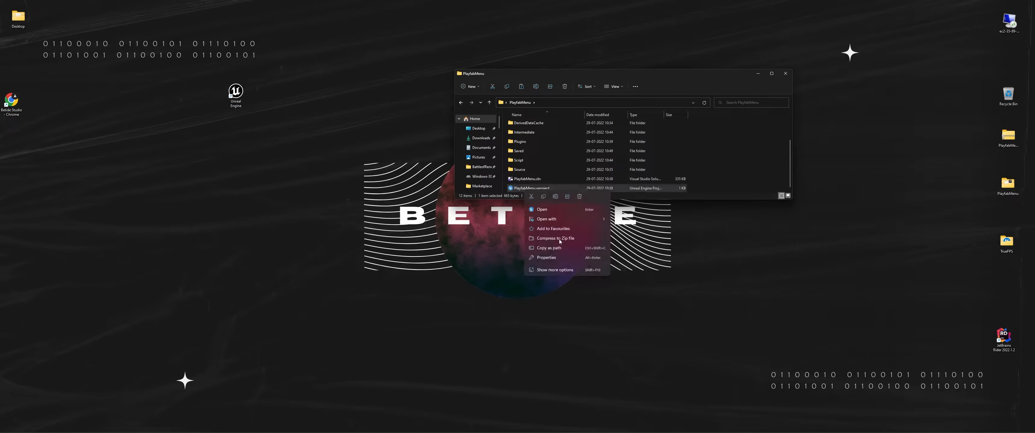
left_click(563, 270)
left_click(592, 286)
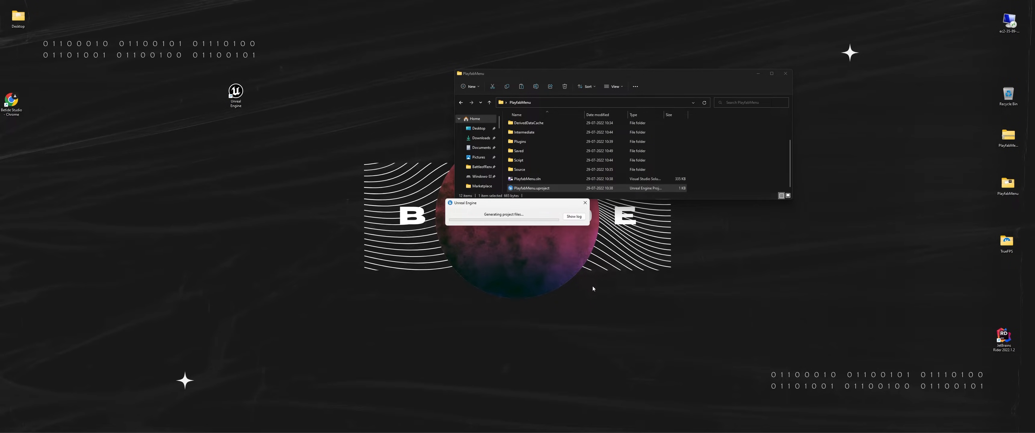
left_click(574, 217)
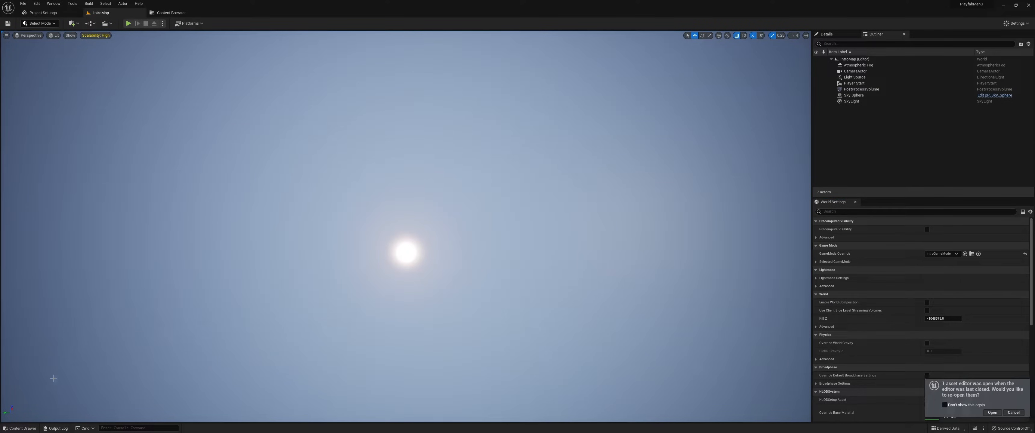
Reopen the PlayFab_GameInstance blueprint and examine the match-found section that opens the server connection in its Play Fab Graph
left_click(990, 412)
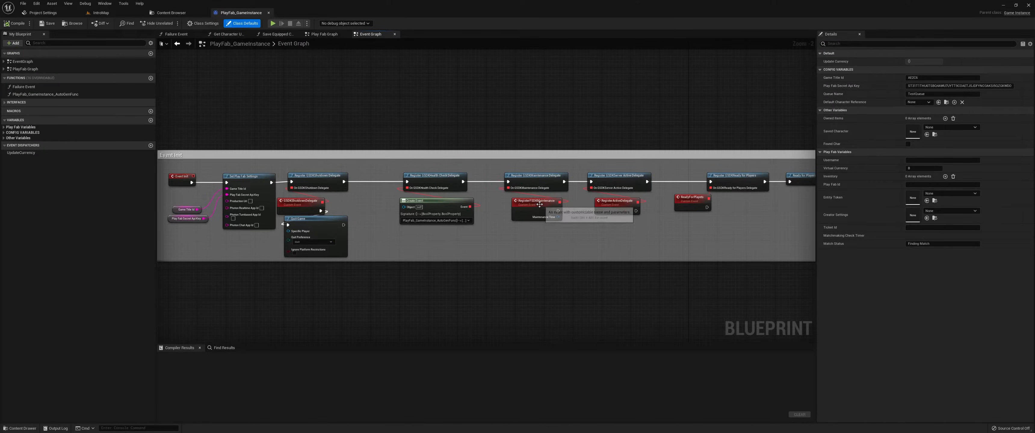
scroll(389, 185, "down", 4)
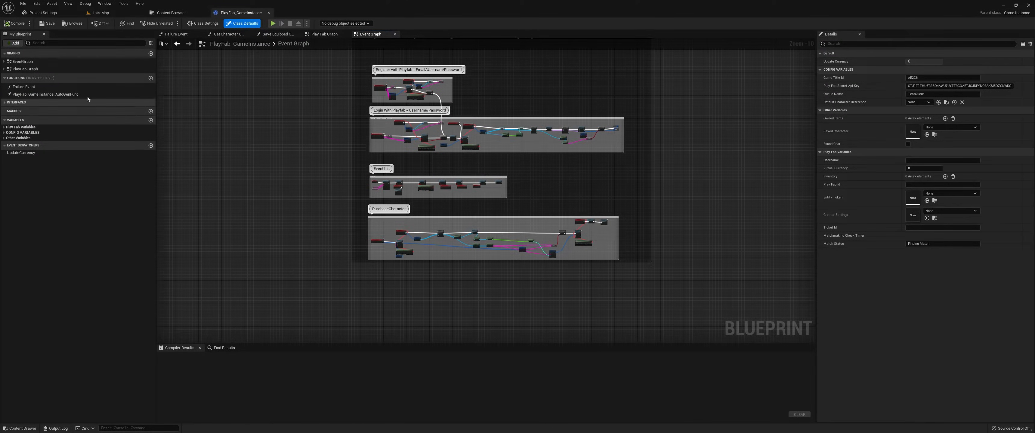
left_click(52, 72)
double_click(53, 72)
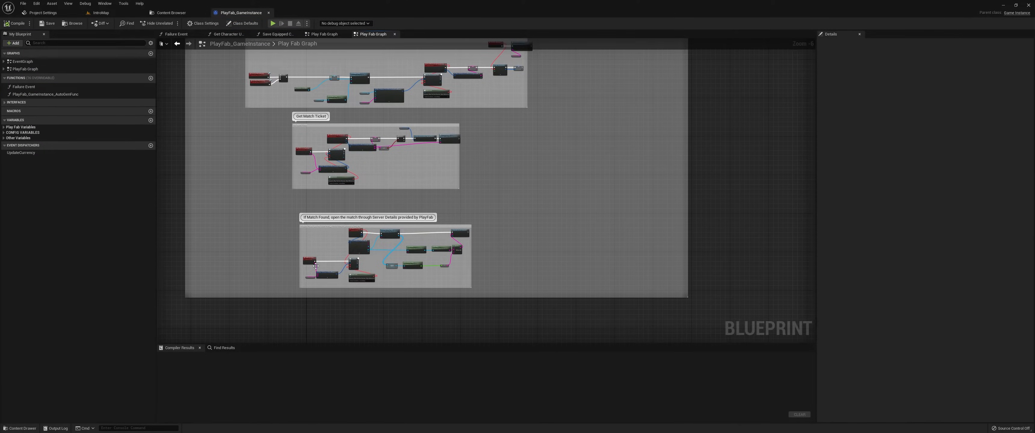
scroll(344, 285, "up", 6)
scroll(344, 285, "up", 1)
right_click_drag(557, 199, 393, 203)
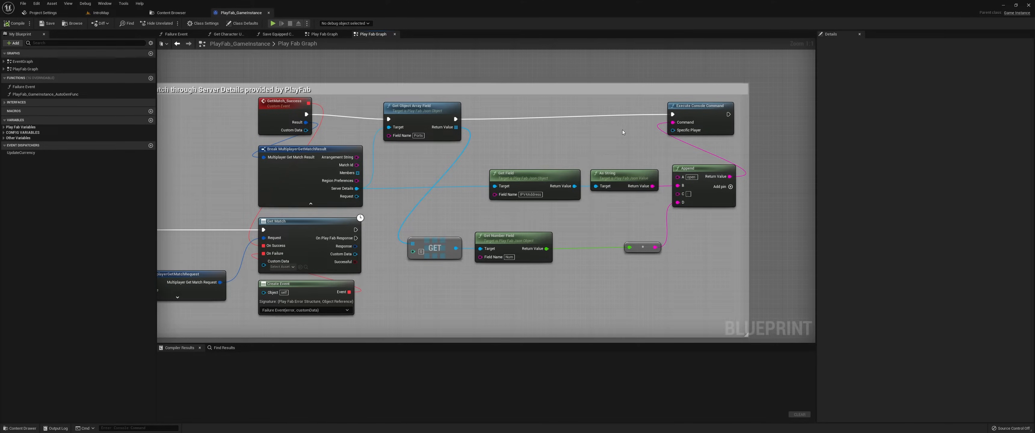
scroll(261, 148, "down", 3)
scroll(298, 153, "up", 3)
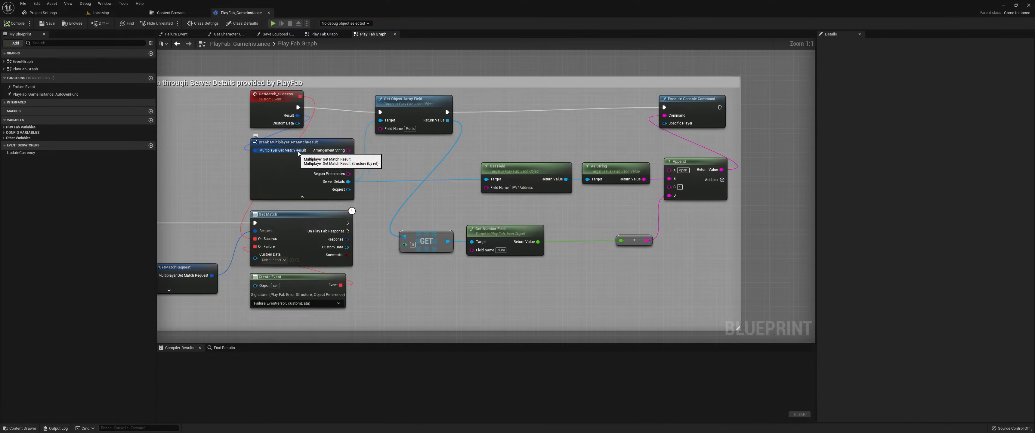
right_click_drag(298, 153, 316, 156)
Shift the Get Object Array Field node slightly away from the GetMatch_Success event and save the blueprint
left_click_drag(438, 116, 453, 112)
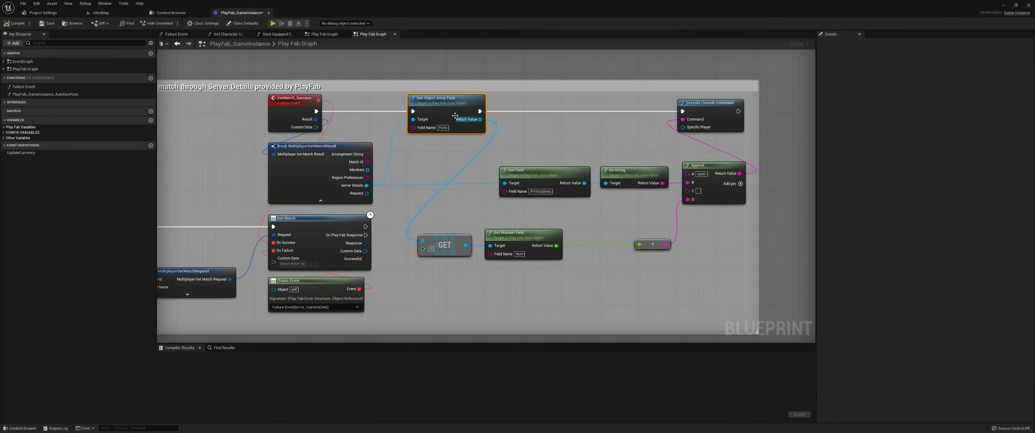
left_click_drag(395, 106, 748, 280)
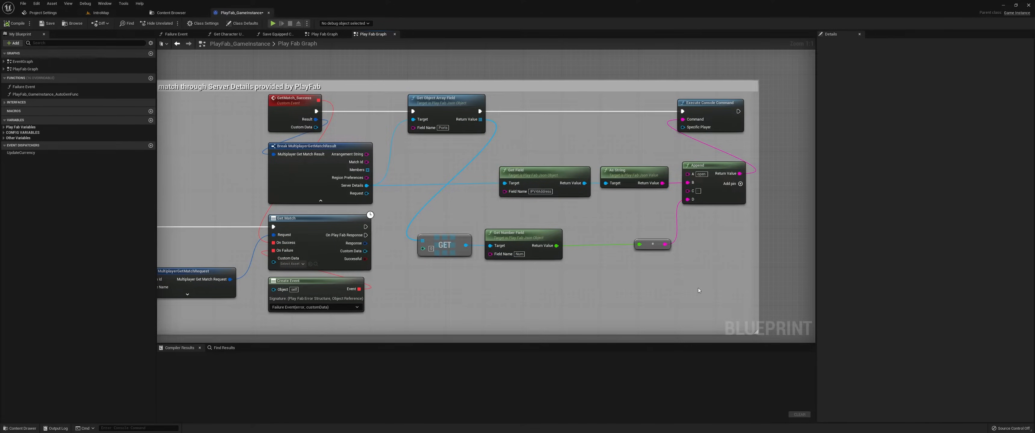
left_click(682, 278)
left_click(539, 178)
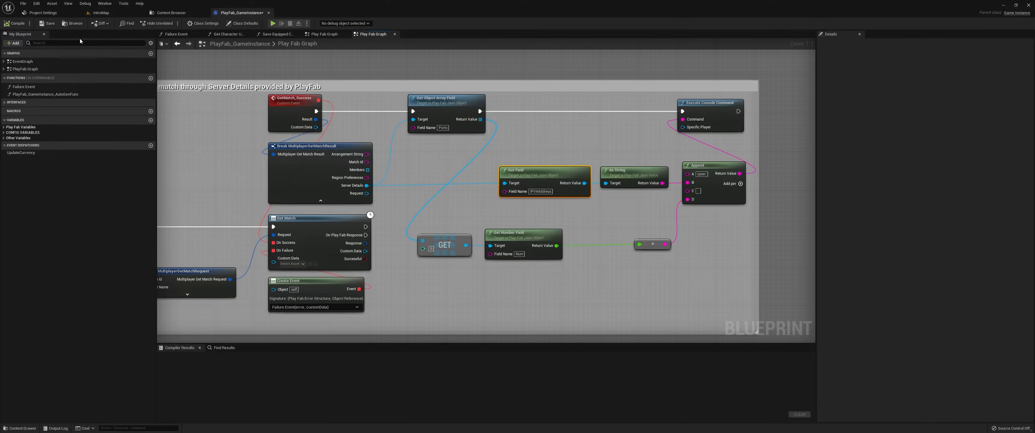
left_click(43, 23)
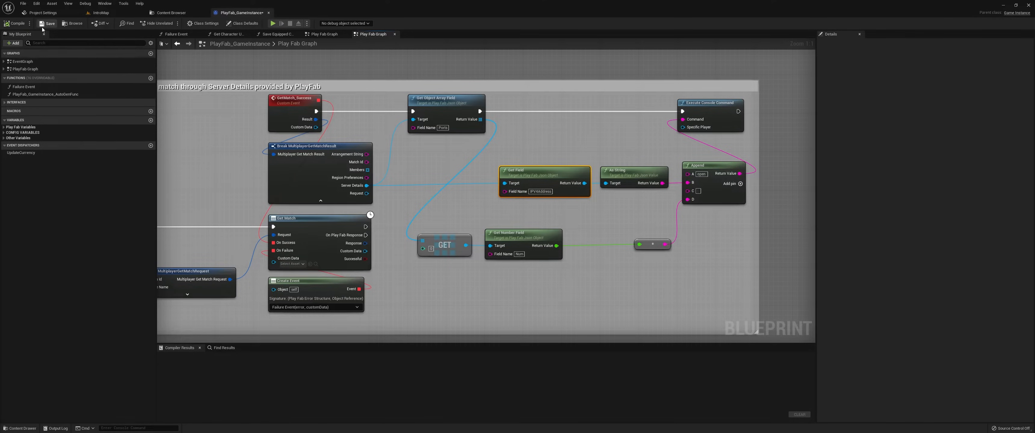
Switch to the IntroMap level and look through the available build platforms
left_click(149, 16)
left_click(100, 13)
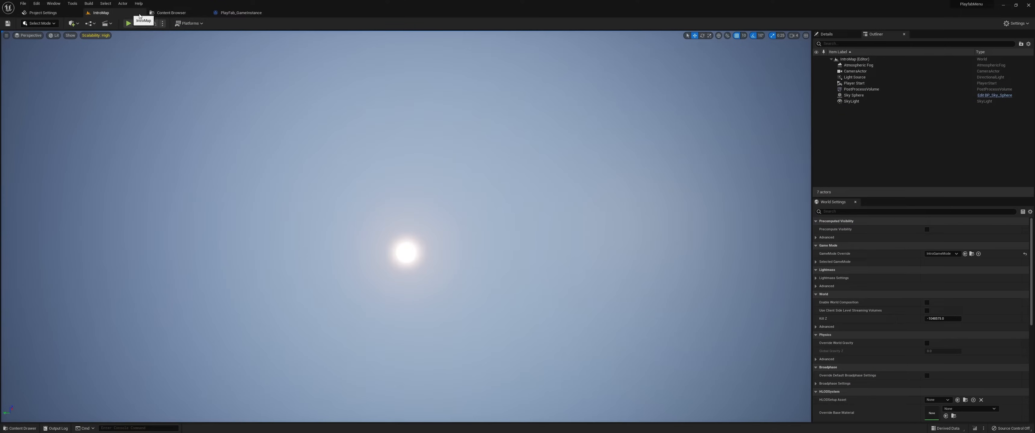
left_click(190, 23)
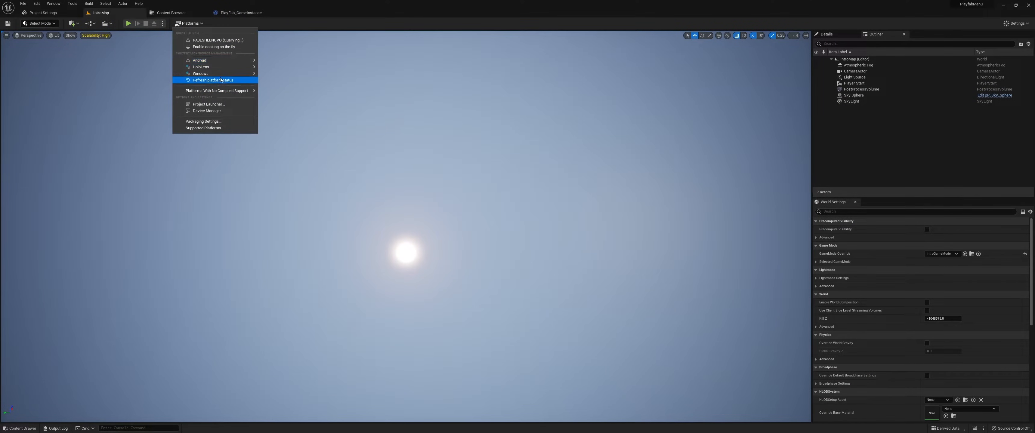
mouse_move(216, 73)
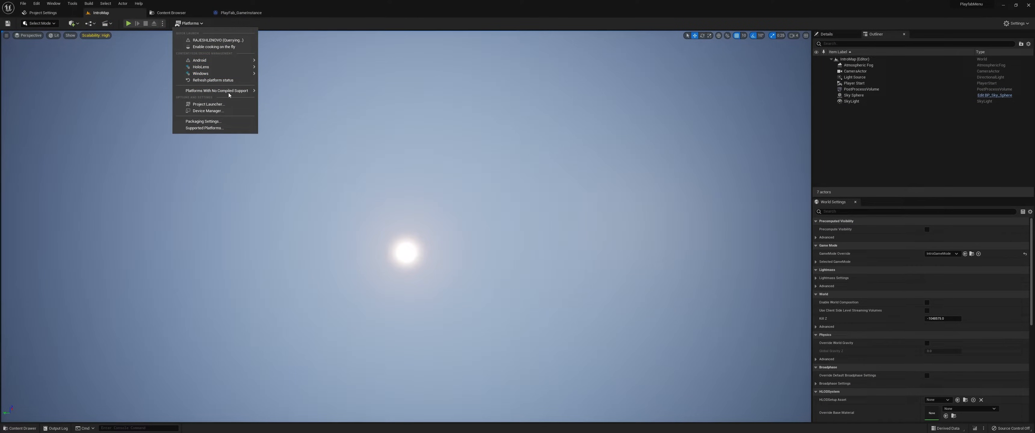
Close the Unreal Editor and open the project's Source folder
double_click(810, 3)
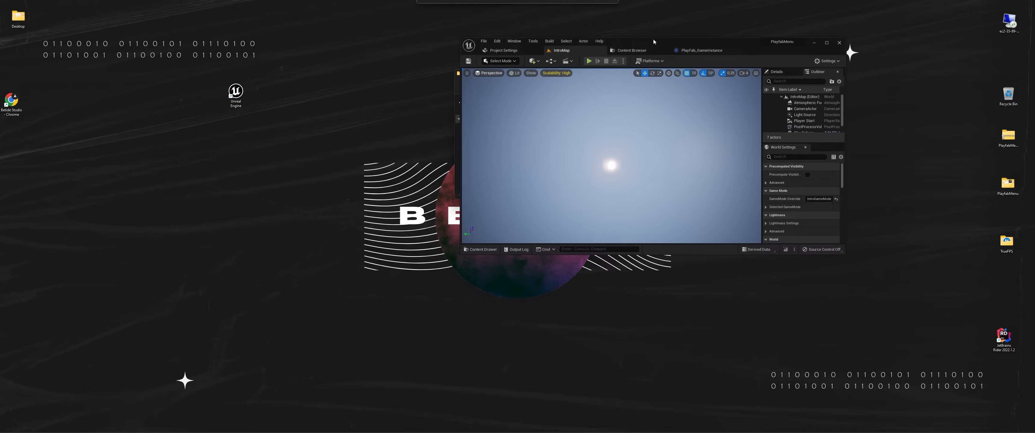
left_click(839, 42)
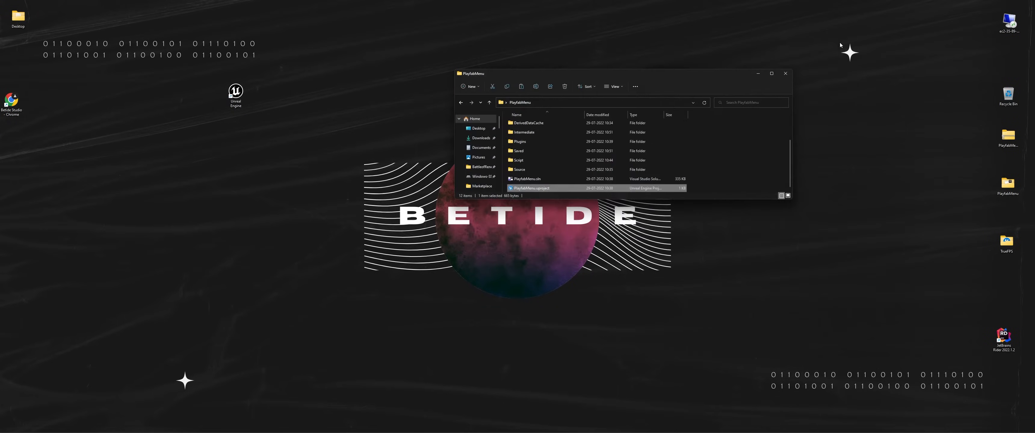
double_click(530, 169)
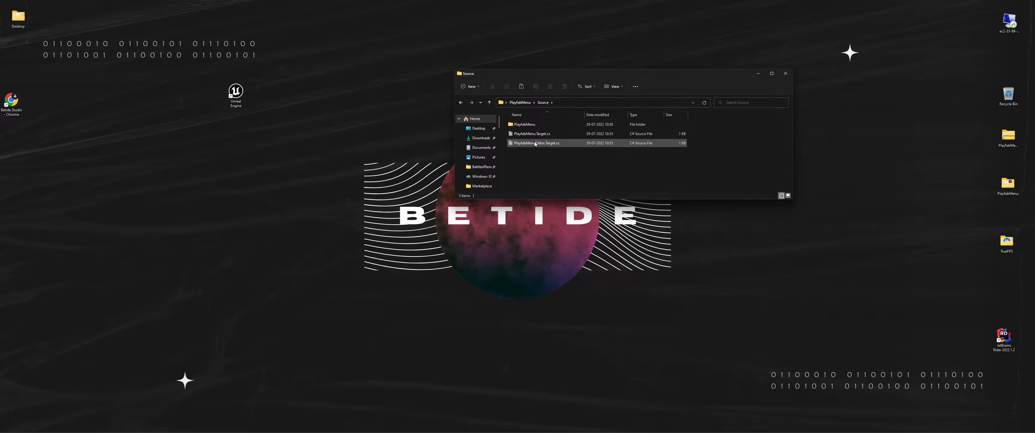
Duplicate PlayfabMenuEditor.Target.cs within the Source folder
left_click(556, 144)
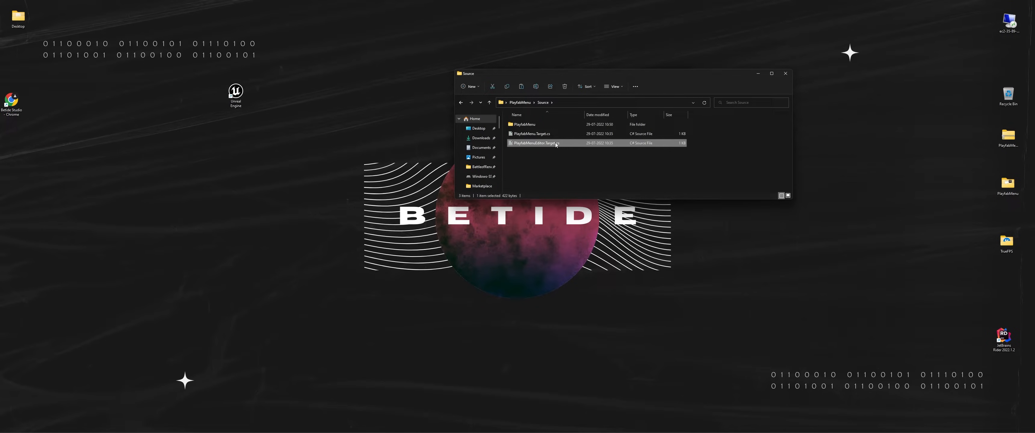
right_click(556, 142)
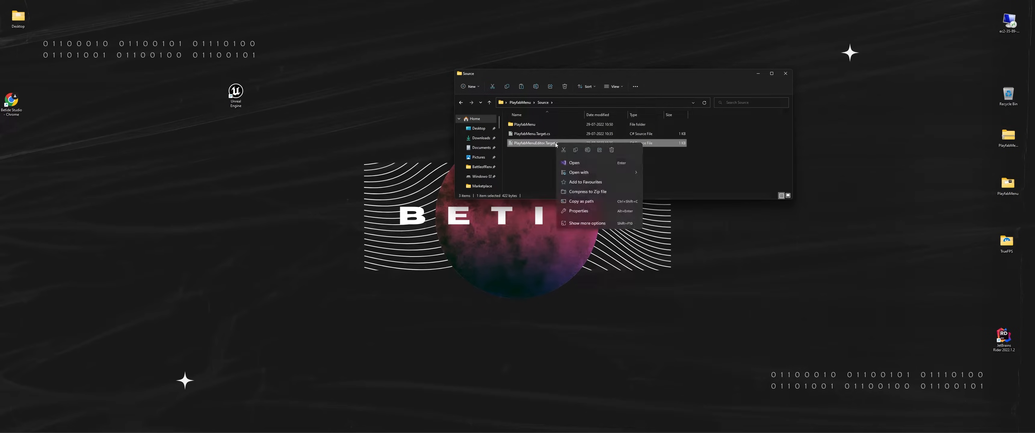
left_click(588, 219)
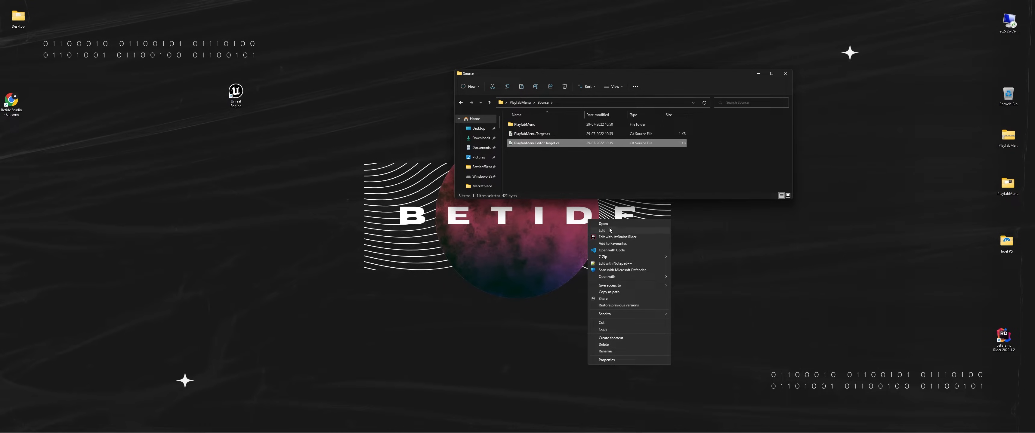
left_click(603, 330)
right_click(532, 179)
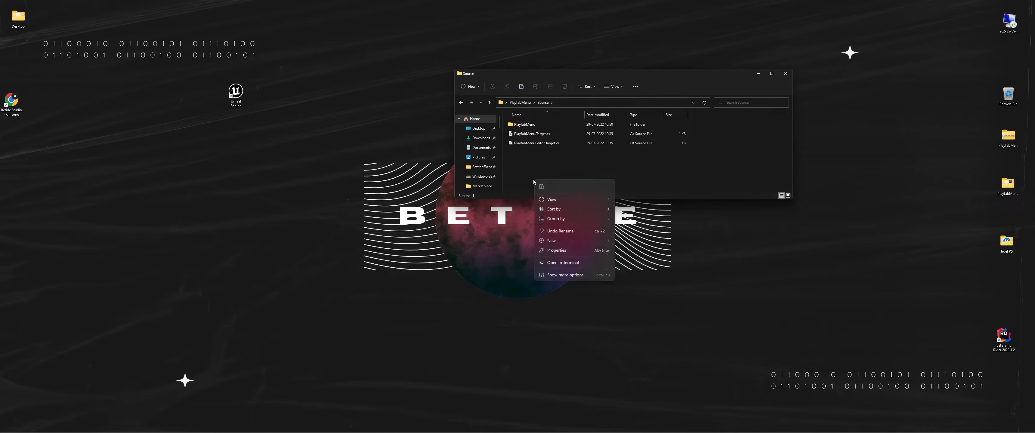
left_click(541, 187)
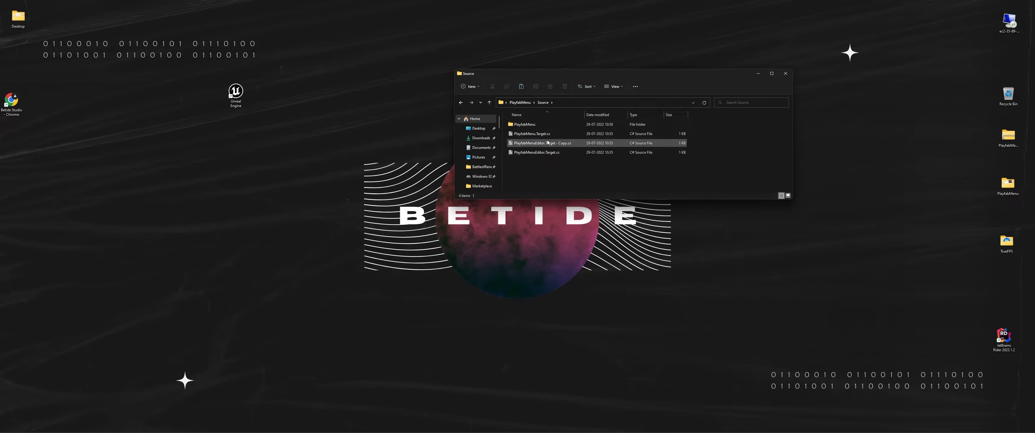
Rename the copied target file as PlayfabMenuServer.Target.cs
right_click(548, 142)
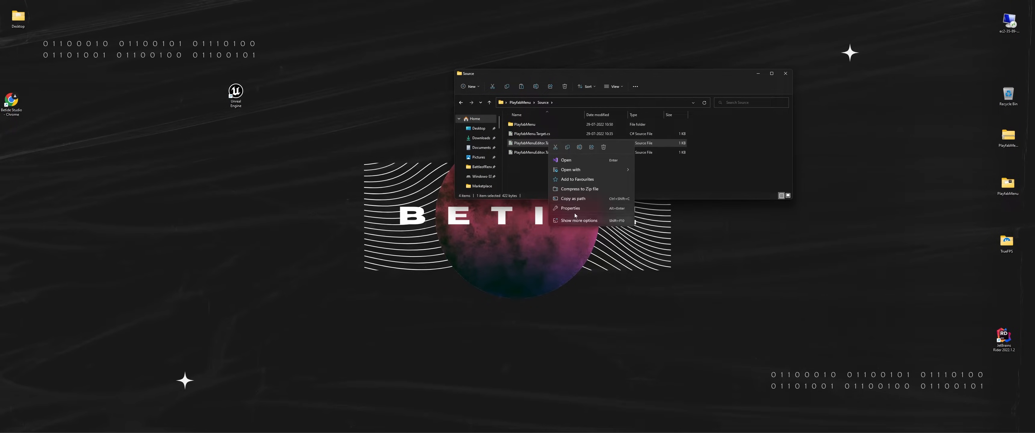
left_click(578, 148)
left_click(566, 145)
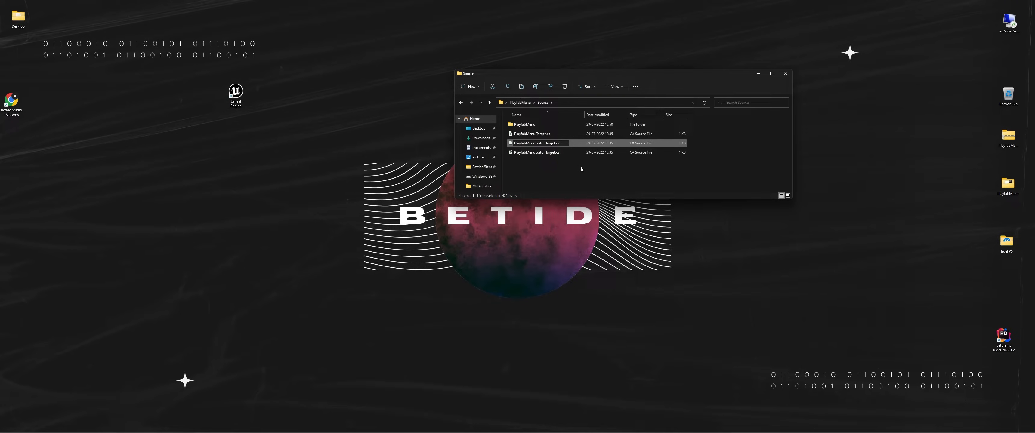
key("BackSpace")
key("BackSpace")
key("BackSpace")
key("BackSpace")
key("BackSpace")
type("Server")
key("Return")
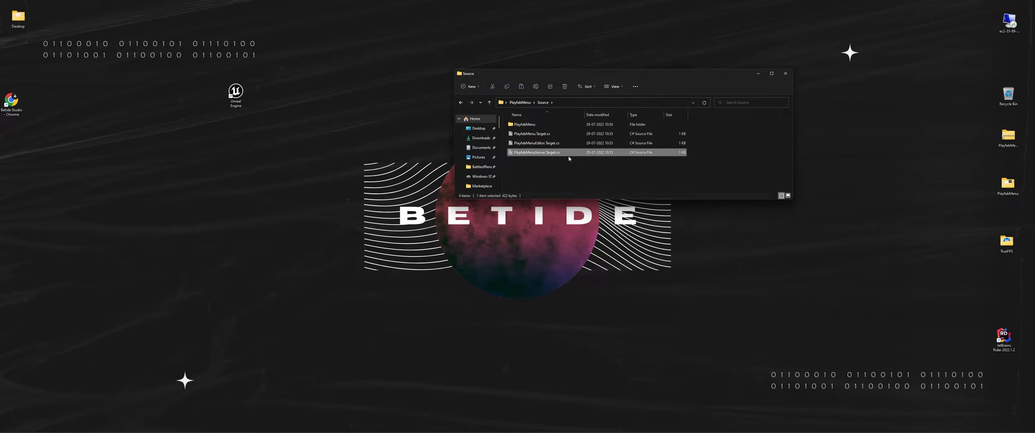
Open PlayfabMenuServer.Target.cs and rename both its class and its constructor to PlayfabMenuServerTarget
double_click(568, 155)
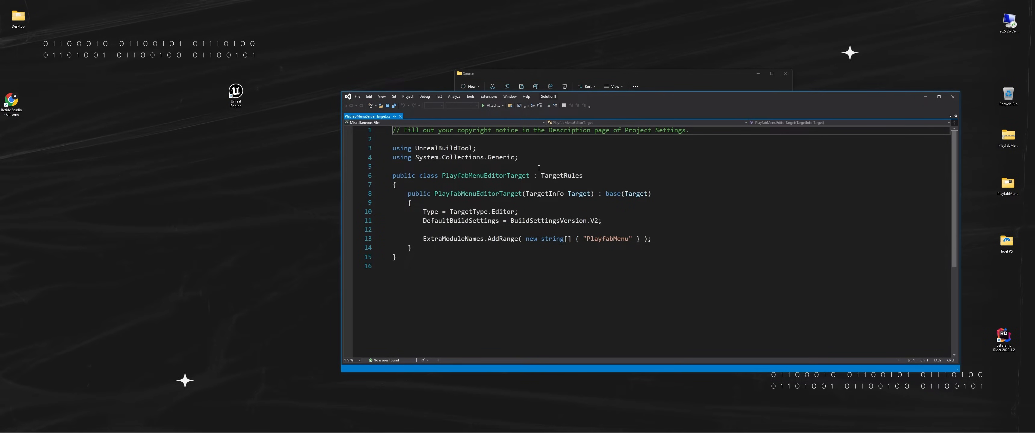
left_click_drag(507, 176, 487, 176)
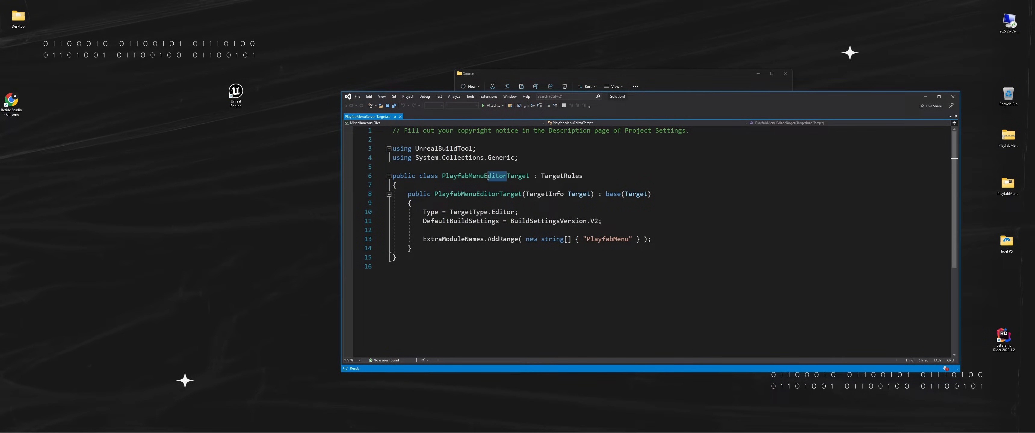
key("BackSpace")
key("BackSpace")
type("Serv")
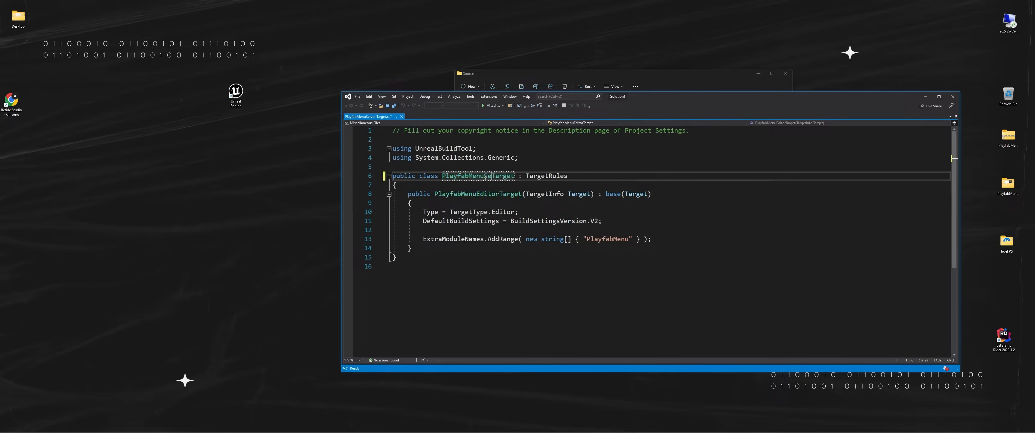
type("er")
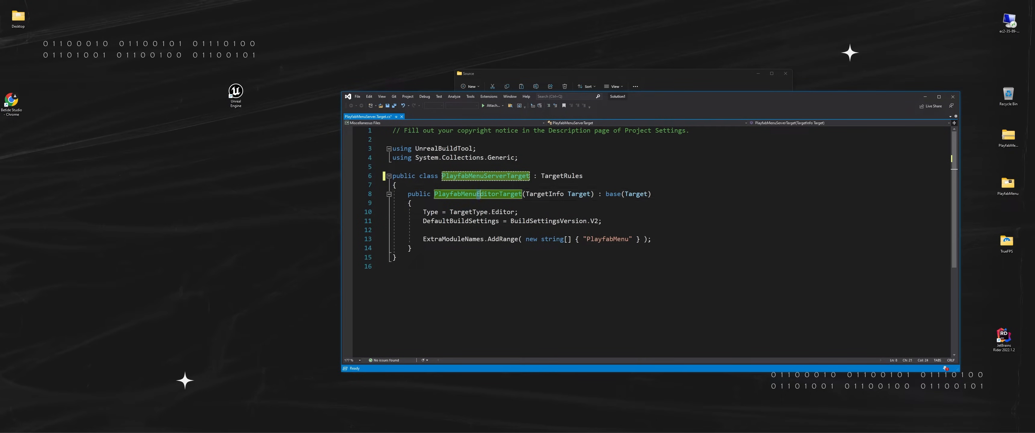
left_click_drag(476, 194, 503, 194)
type("Server")
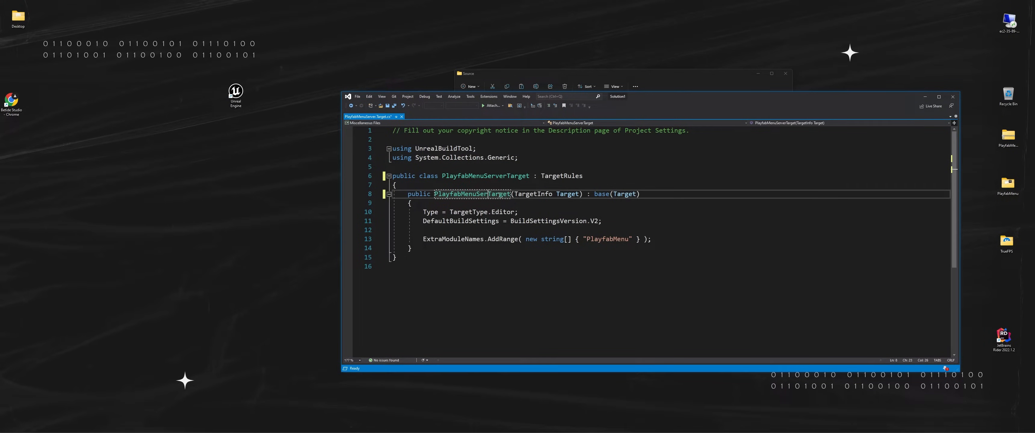
Change the target type to TargetType.Server, save the file and close Visual Studio
double_click(501, 212)
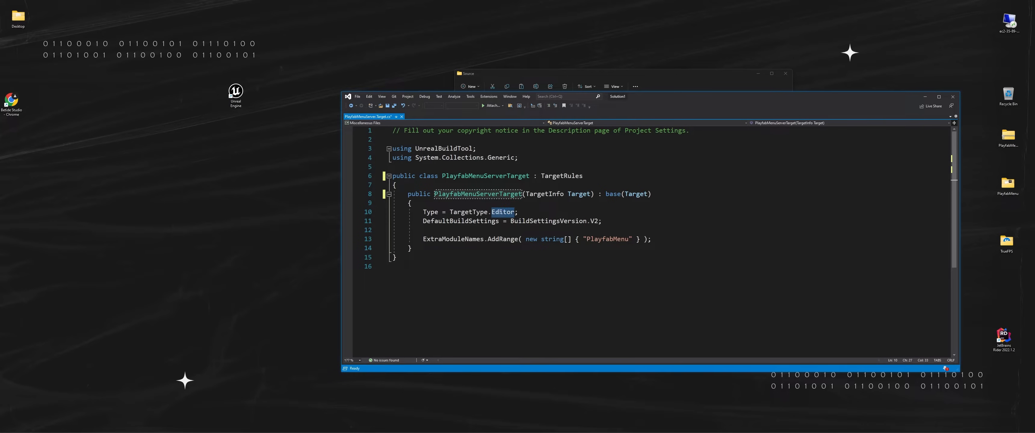
type("Server")
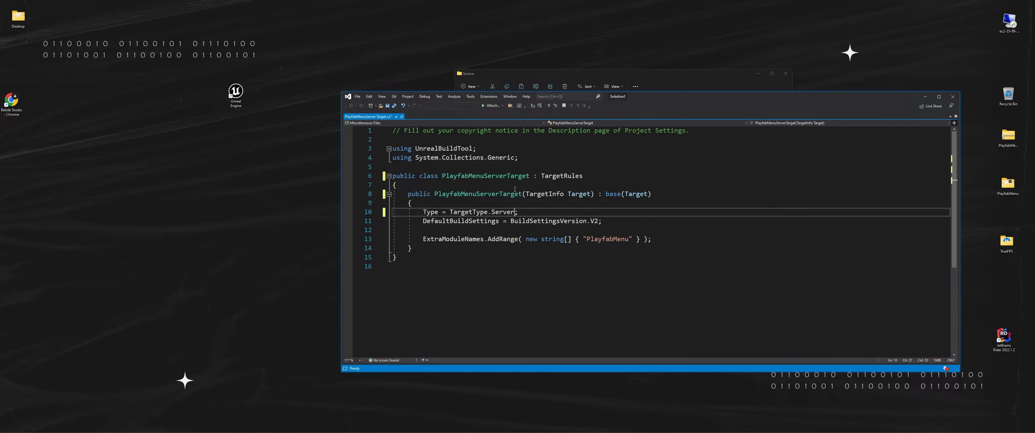
left_click(514, 189)
left_click(387, 105)
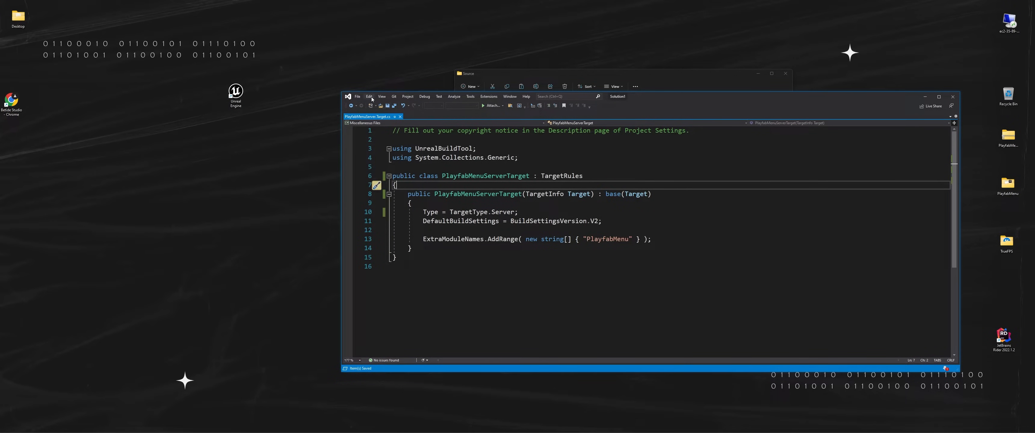
left_click(357, 97)
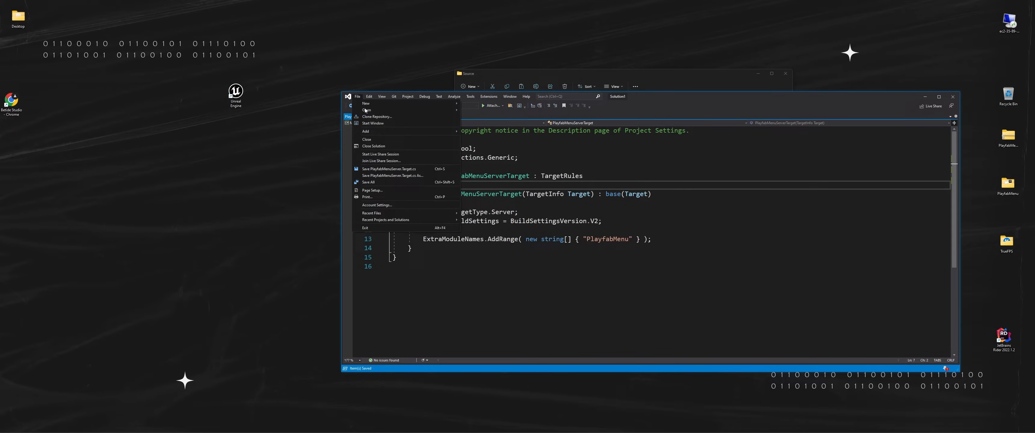
left_click(377, 183)
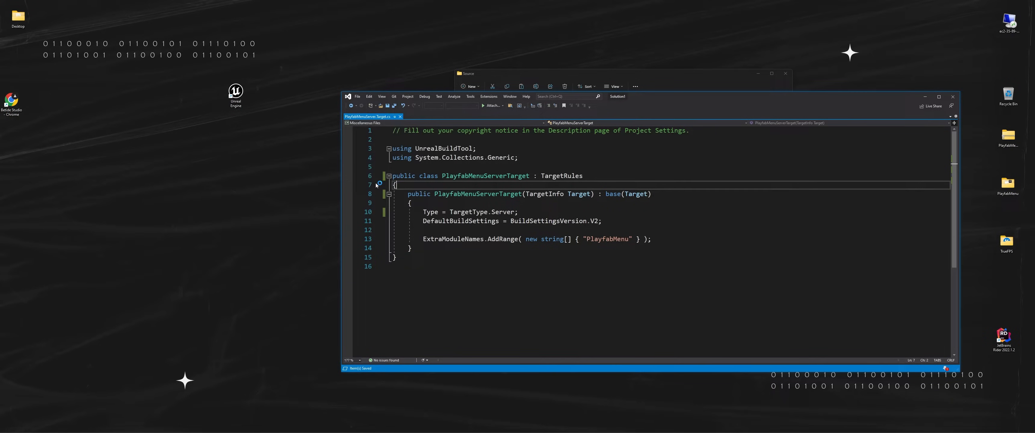
left_click(952, 97)
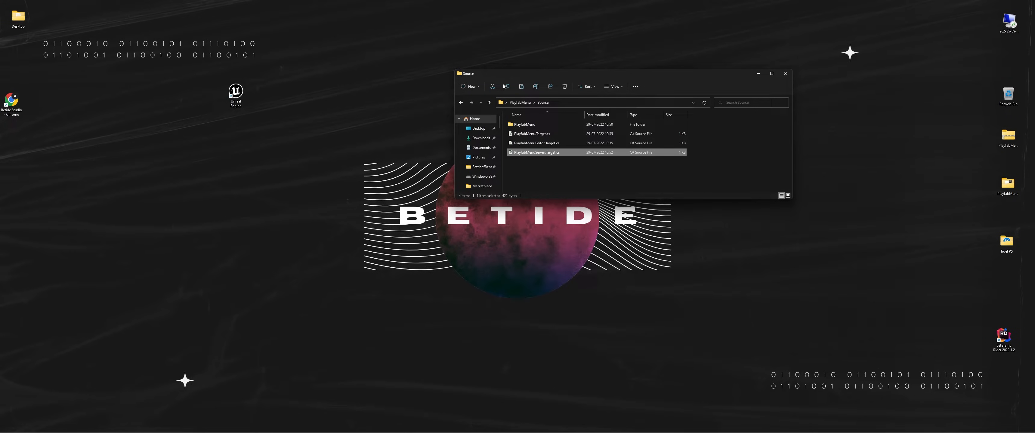
Go back to the PlayfabMenu root folder and regenerate the Visual Studio project files from PlayfabMenu.uproject, showing the log
left_click(521, 103)
scroll(538, 177, "down", 2)
right_click(538, 189)
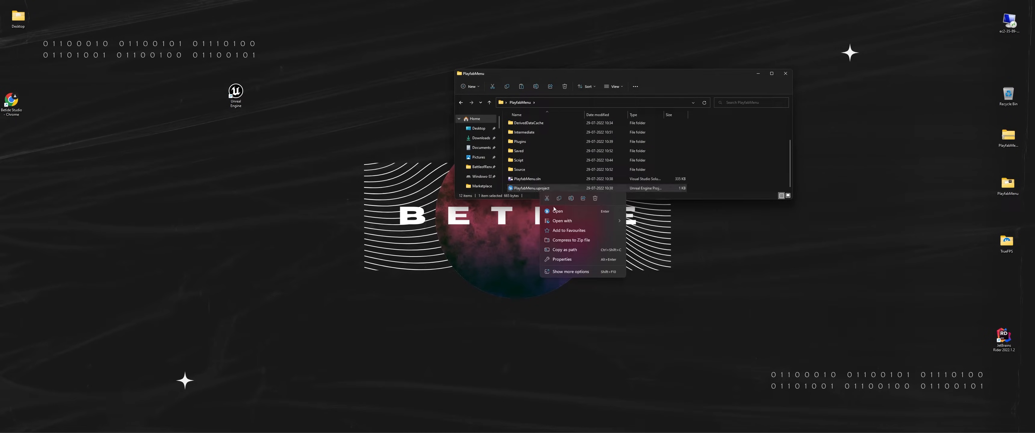
left_click(567, 270)
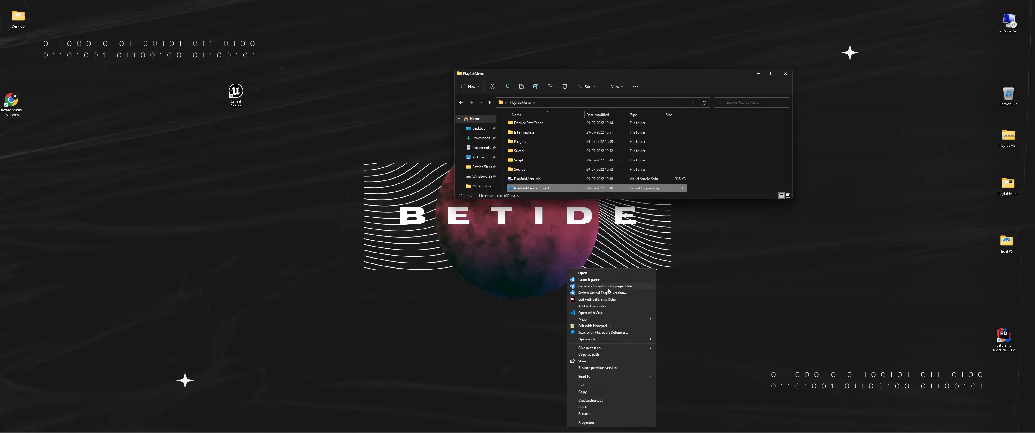
left_click(607, 287)
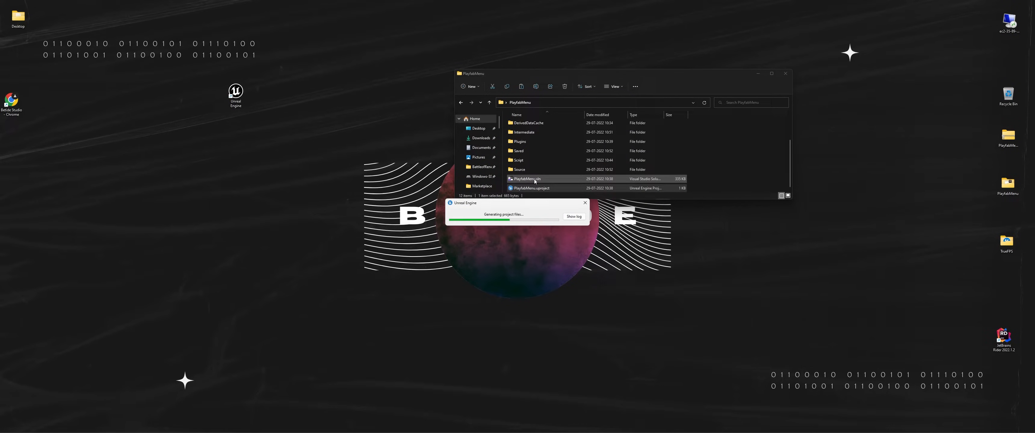
left_click(572, 217)
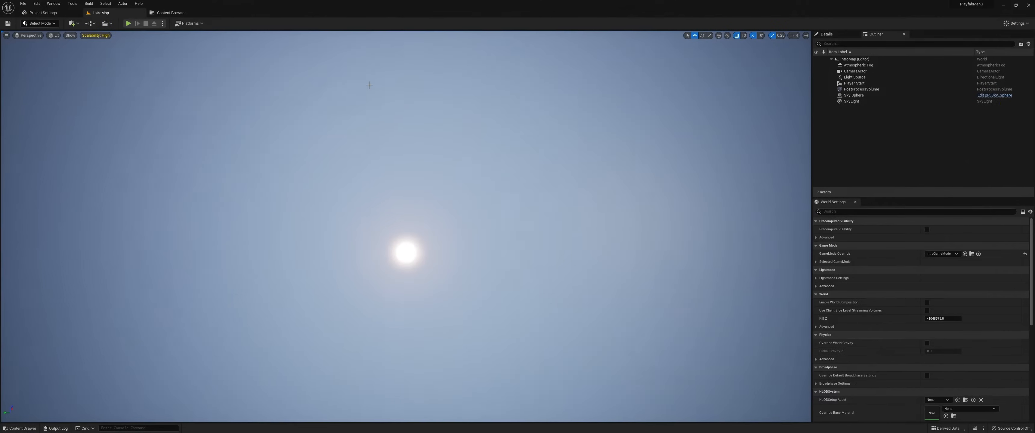
Start packaging the project for Windows with the Shipping configuration and the PlayfabMenuServer build target
left_click(196, 23)
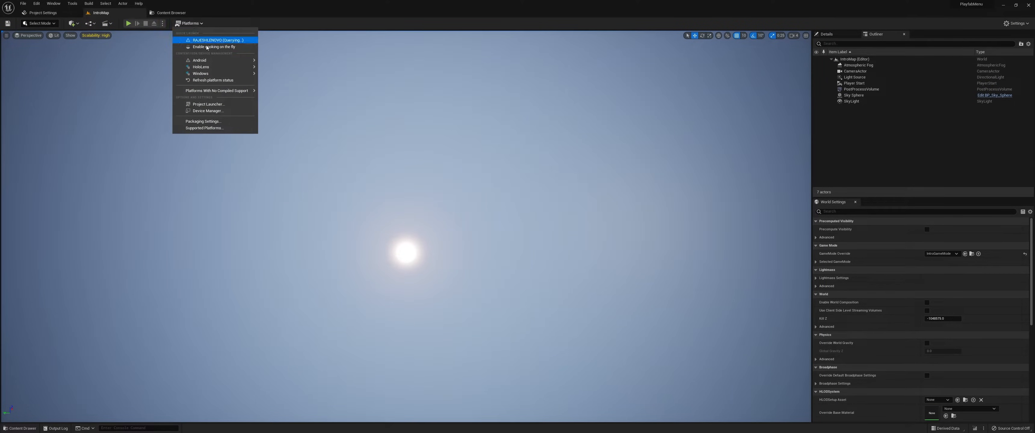
mouse_move(237, 76)
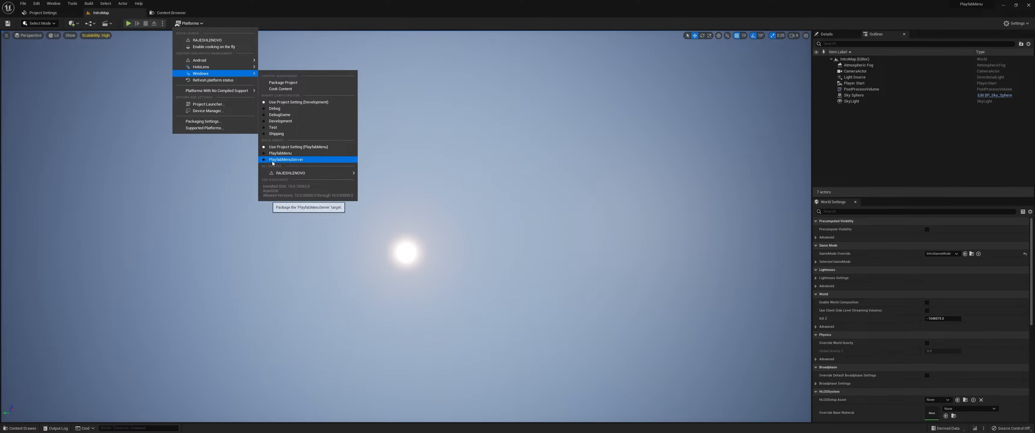
left_click(265, 134)
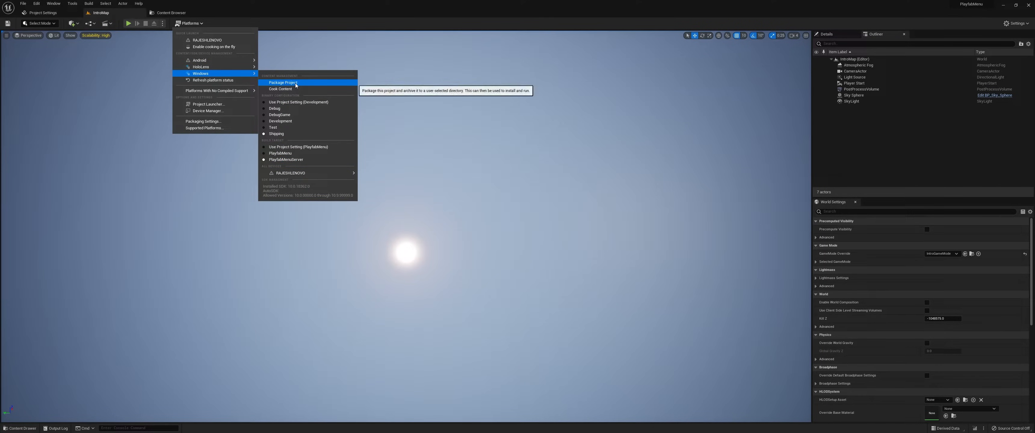
left_click(283, 82)
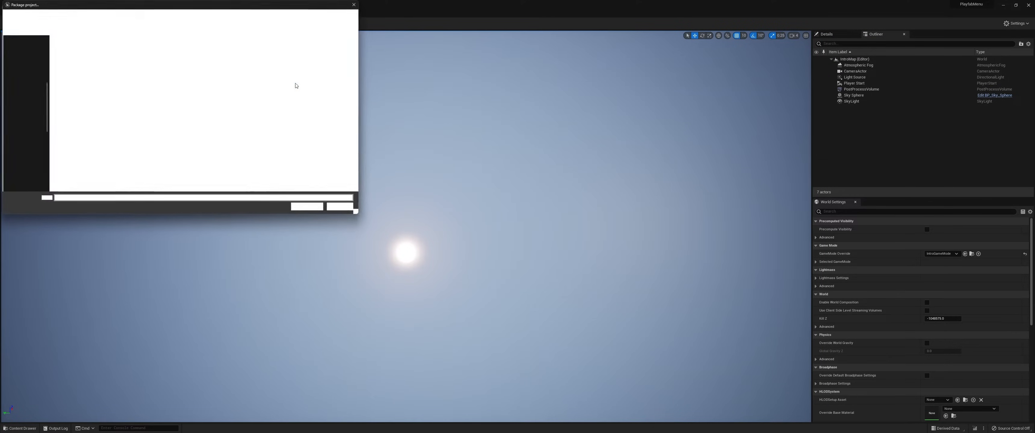
scroll(4, 64, "up", 2)
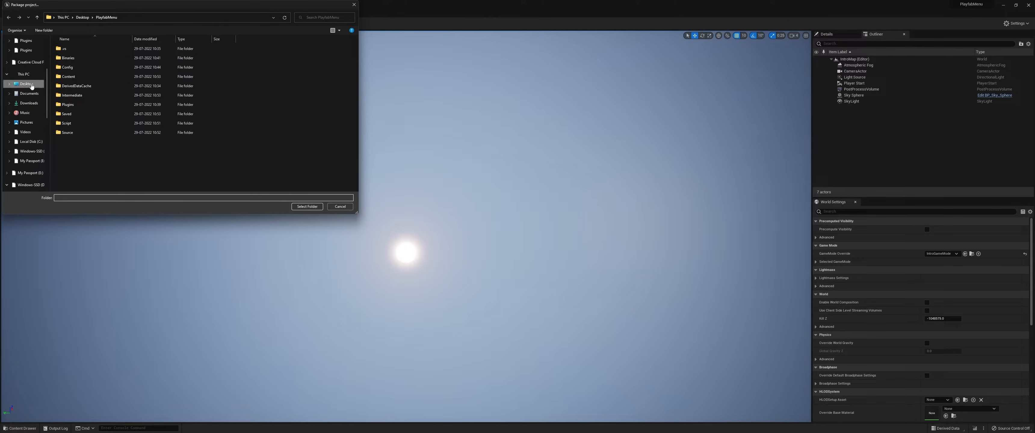
right_click(94, 153)
mouse_move(117, 268)
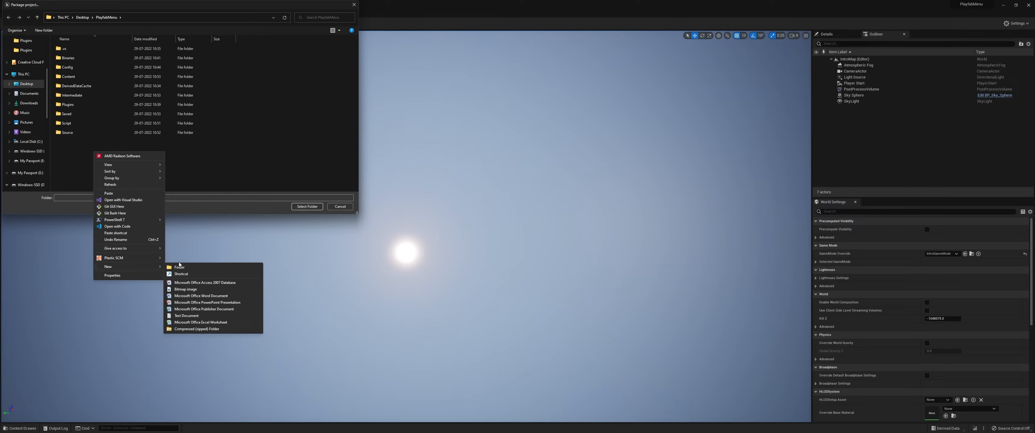
left_click(189, 276)
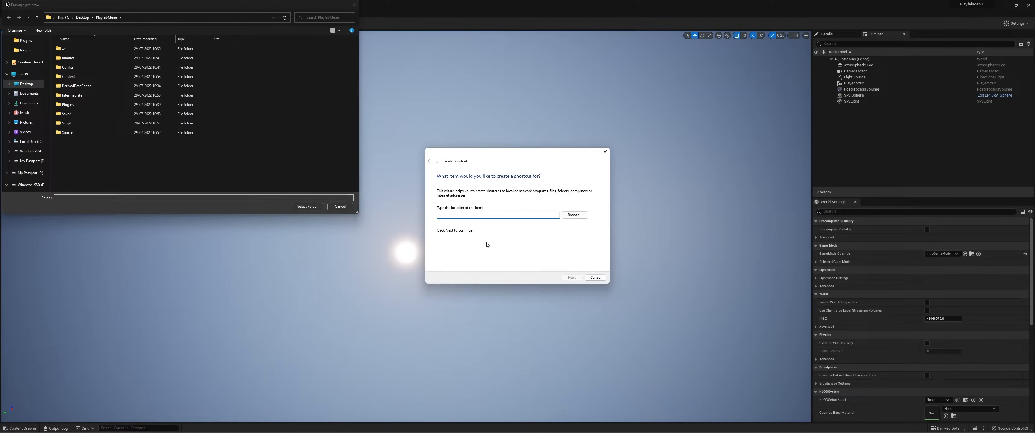
left_click(595, 278)
Create a folder named PlayFab Build on the Desktop and choose it as the output folder for the packaged project
left_click(26, 84)
right_click(157, 111)
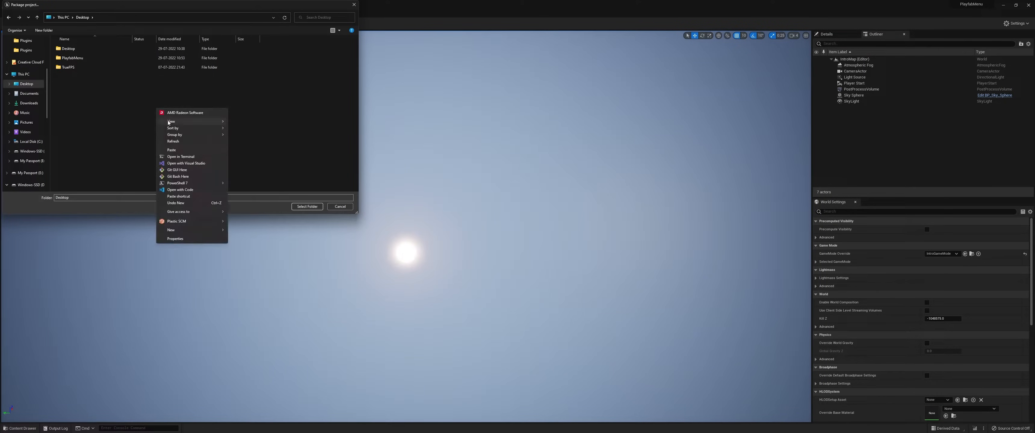
mouse_move(179, 226)
left_click(243, 231)
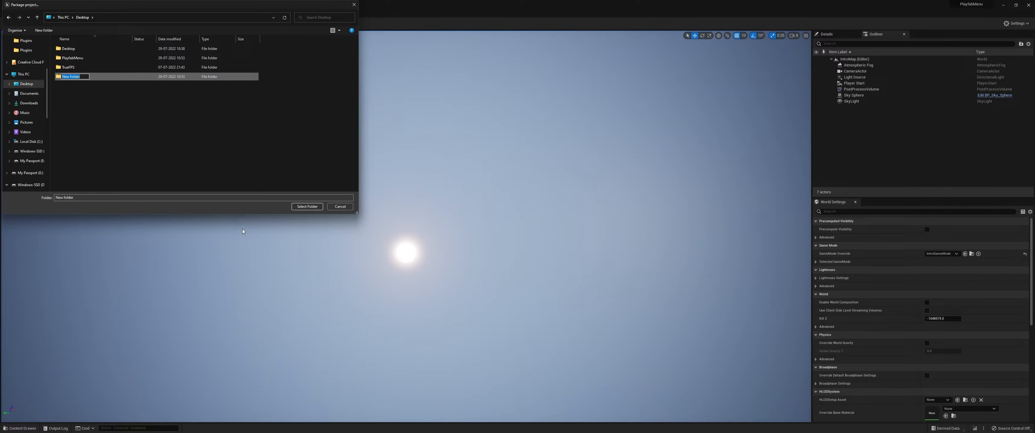
type("PlayFab Build")
key("Return")
key("Return")
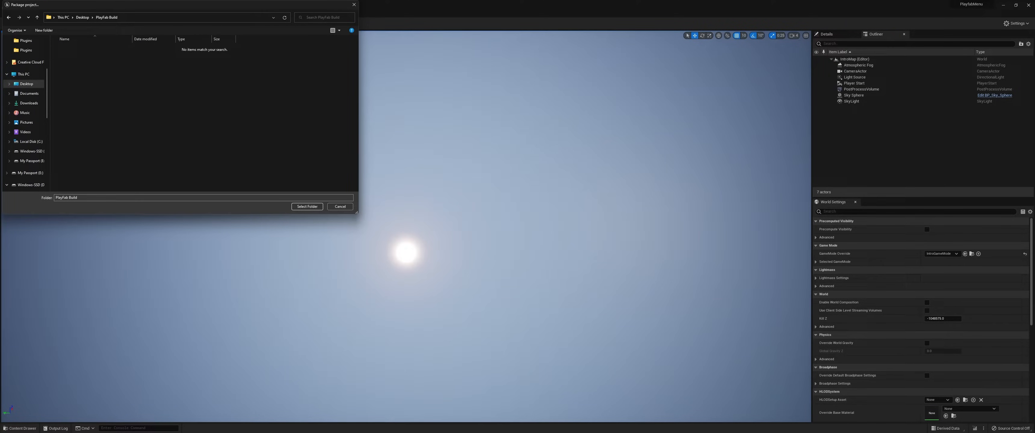
left_click(315, 206)
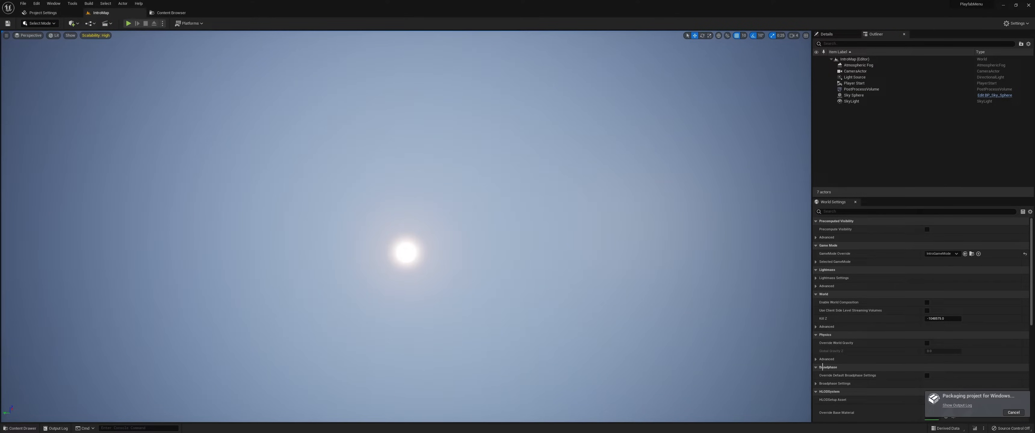
Show the packaging output log, open IncrediBuild's Build Monitor to follow the compilation, and close the monitor
left_click(957, 405)
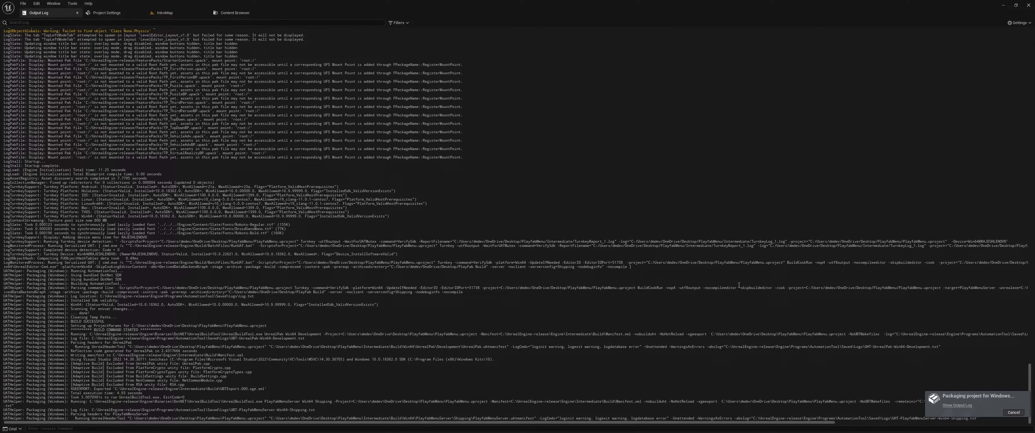
key("super")
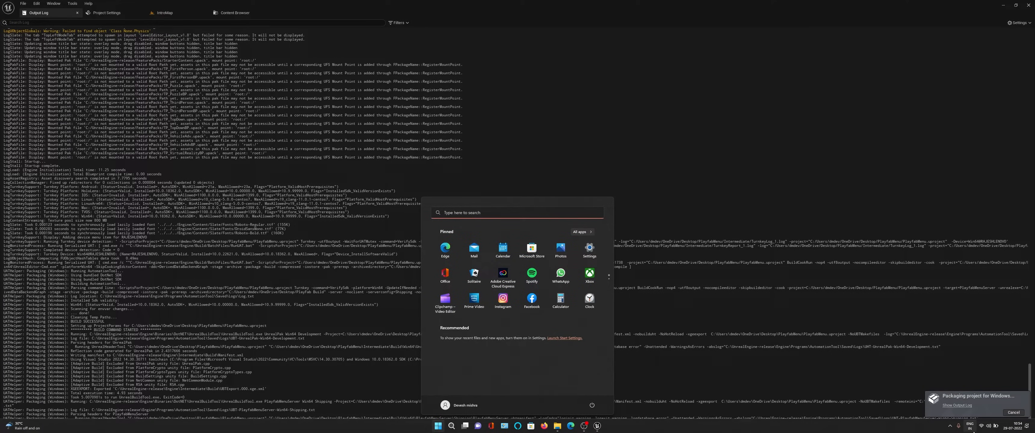
left_click(950, 426)
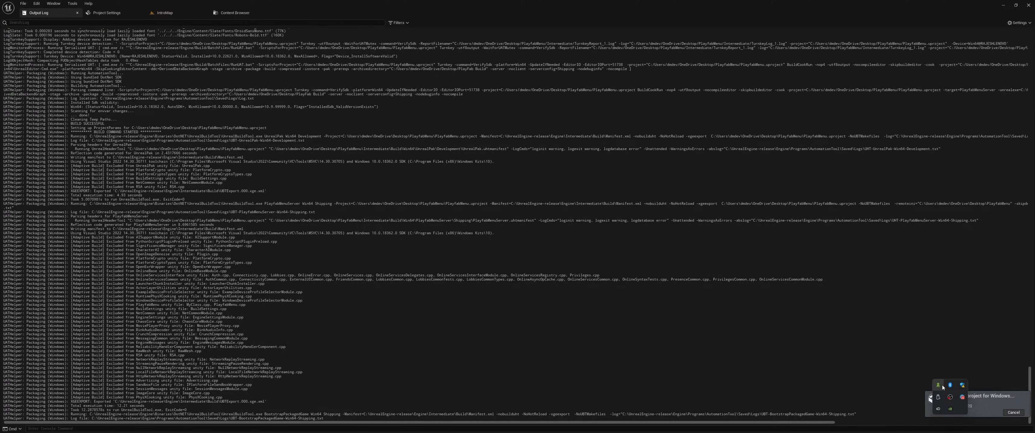
right_click(942, 385)
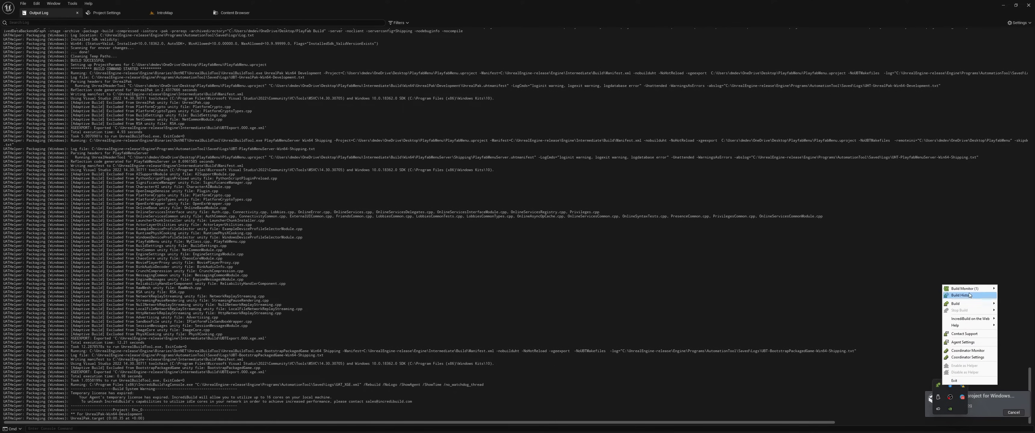
mouse_move(969, 290)
left_click(1002, 289)
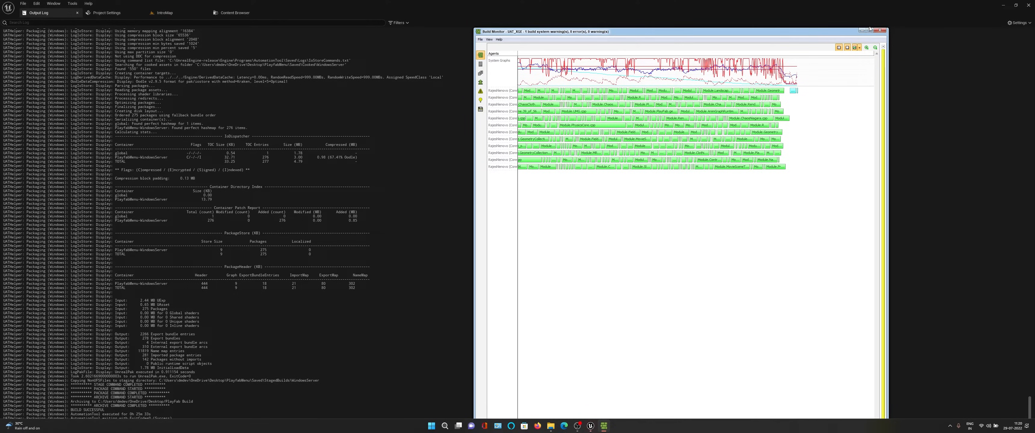
left_click(882, 30)
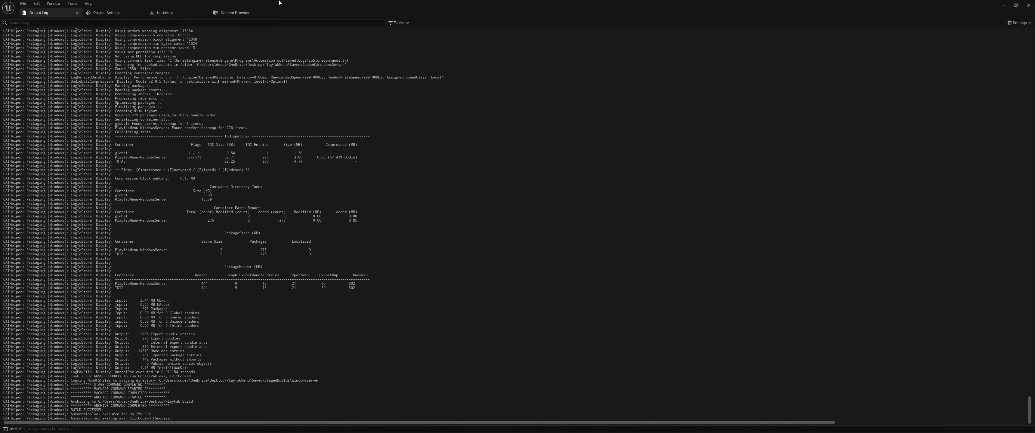
Move the editor window aside and open the WindowsServer folder inside the Desktop's PlayFab Build folder in File Explorer
left_click_drag(281, 3, 293, 81)
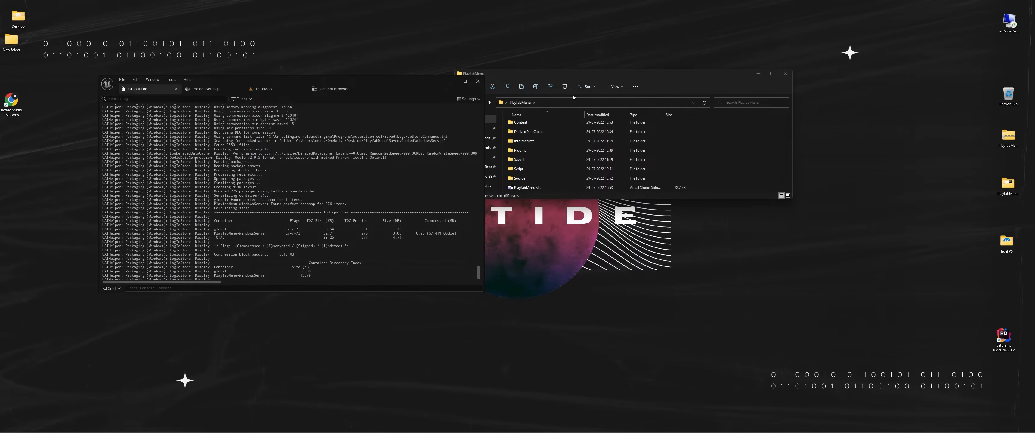
left_click_drag(583, 77, 616, 76)
scroll(560, 124, "down", 1)
scroll(560, 124, "up", 3)
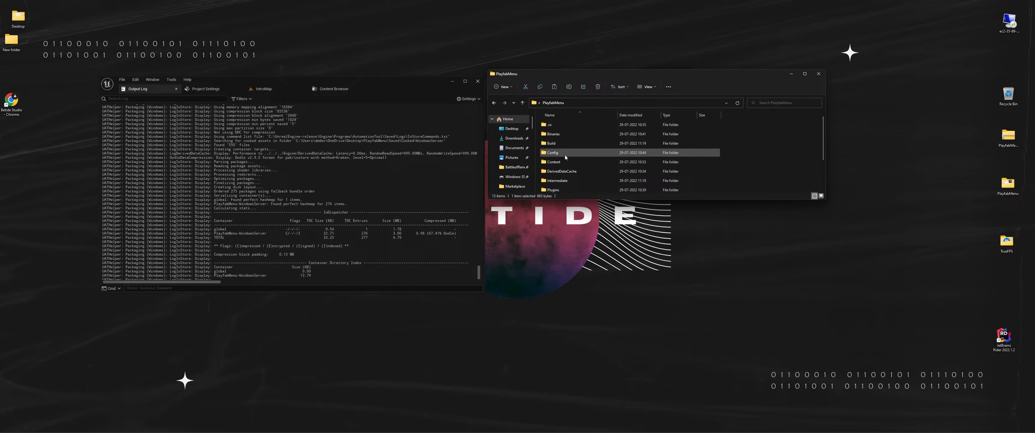
left_click(509, 129)
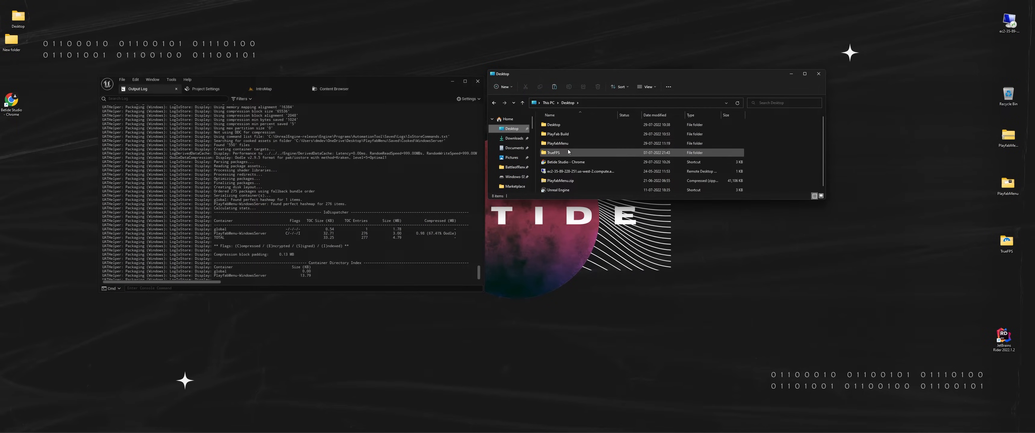
double_click(571, 134)
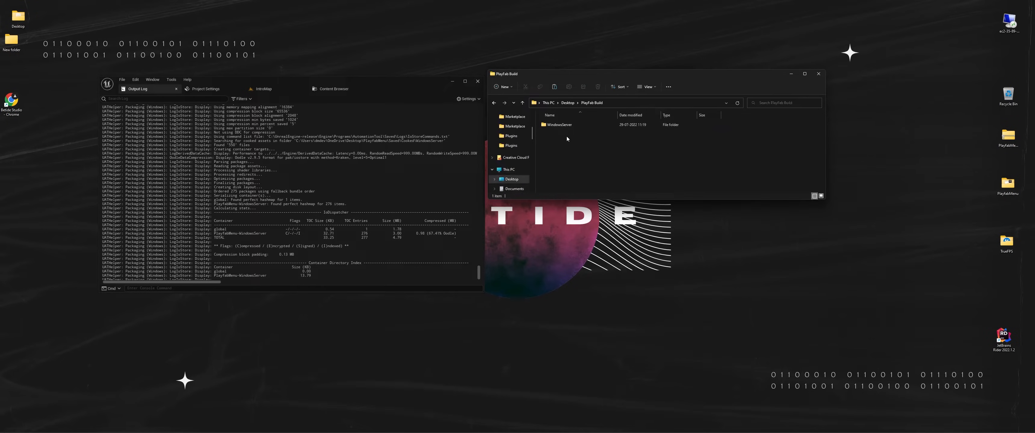
left_click(569, 125)
double_click(570, 125)
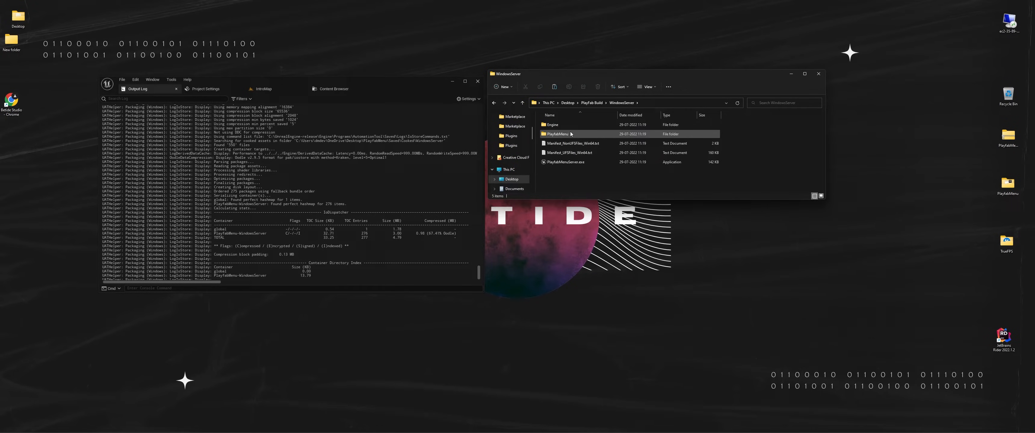
Examine the packaged Engine folder's contents down to Binaries\ThirdParty, and return to the Engine folder
double_click(549, 125)
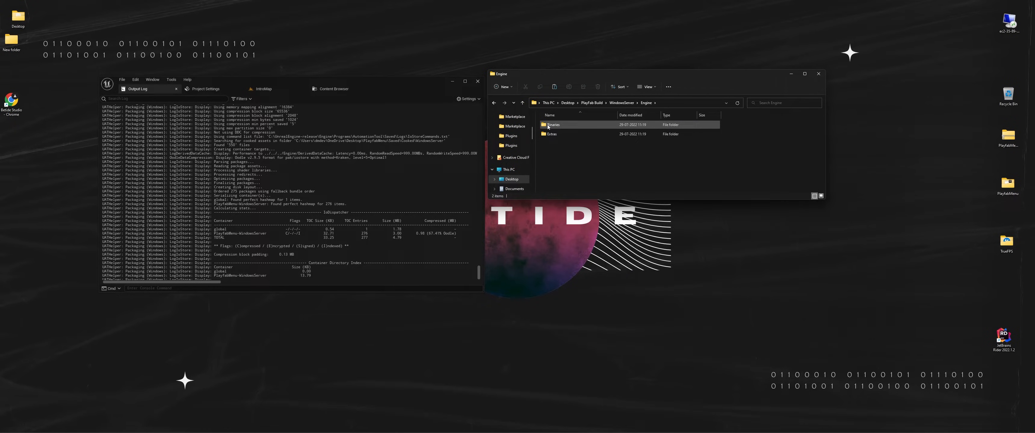
double_click(549, 125)
left_click(549, 126)
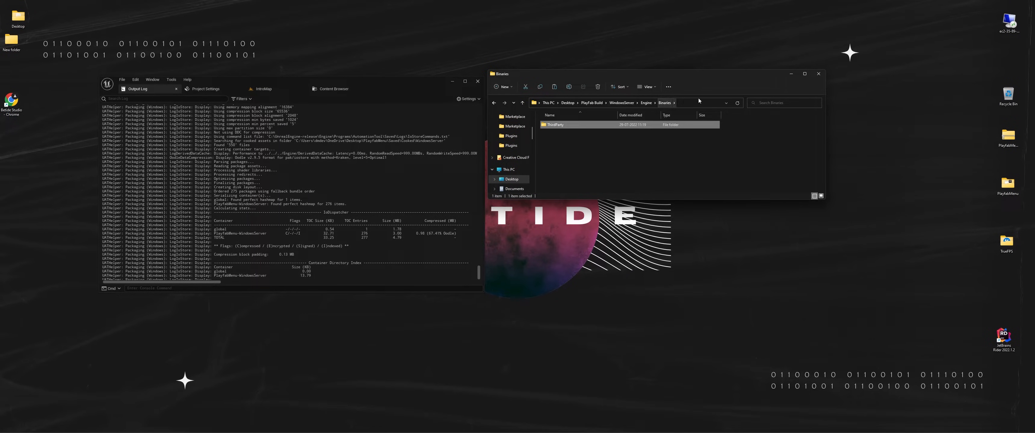
double_click(616, 124)
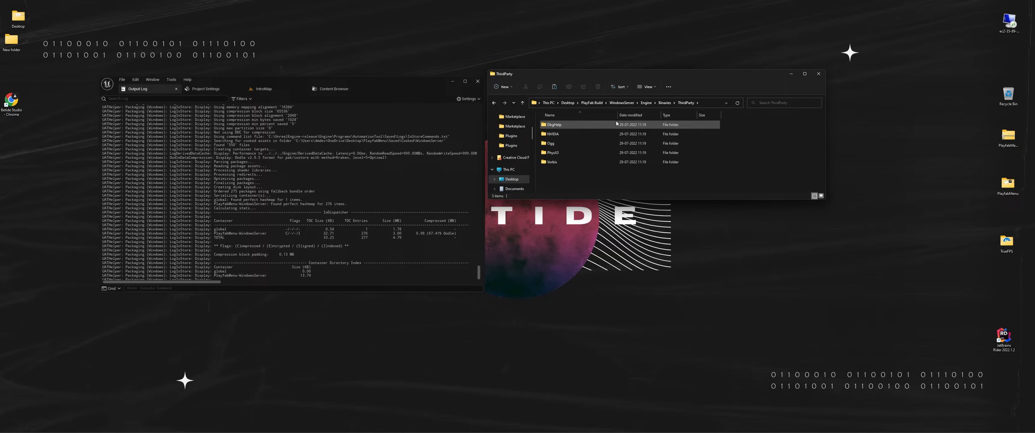
left_click(646, 102)
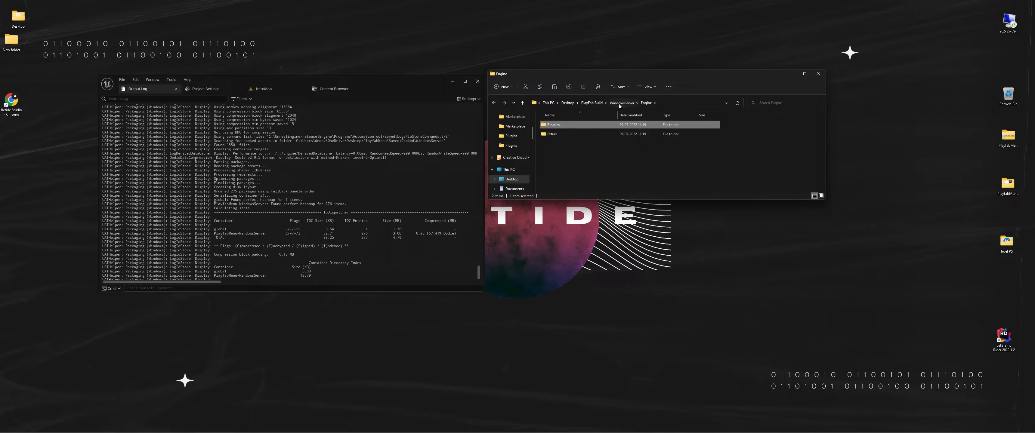
Locate and select PlayfabMenuServer-Win64-Shipping.exe under WindowsServer\PlayfabMenu\Binaries\Win64
left_click(619, 102)
double_click(556, 133)
double_click(561, 125)
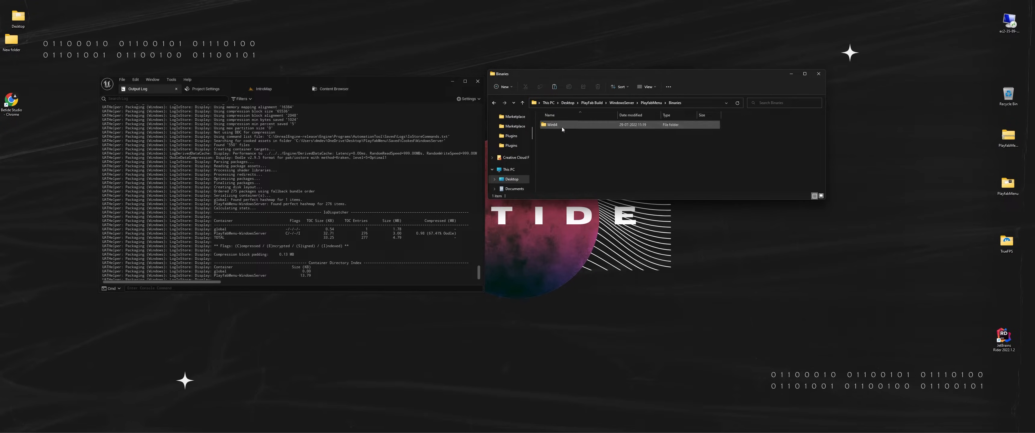
double_click(562, 128)
left_click(585, 153)
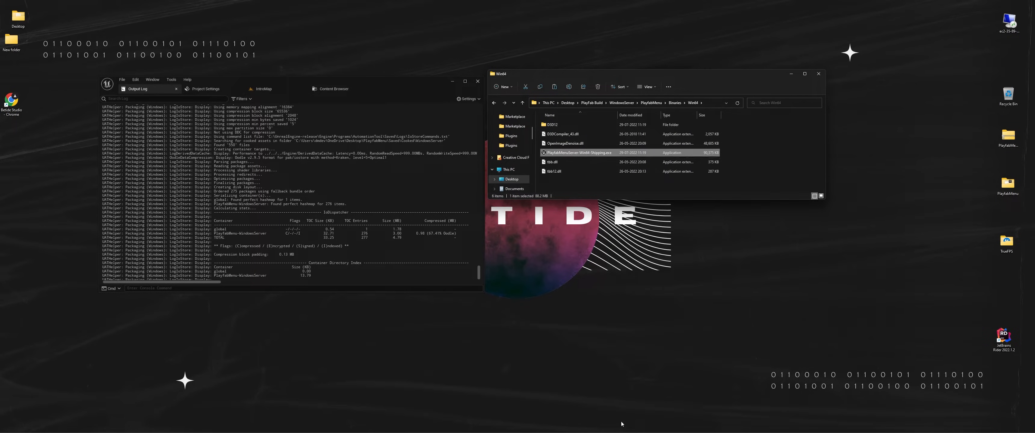
Switch to the PlayFab dashboard in the browser and open the title's Multiplayer servers page
mouse_move(622, 429)
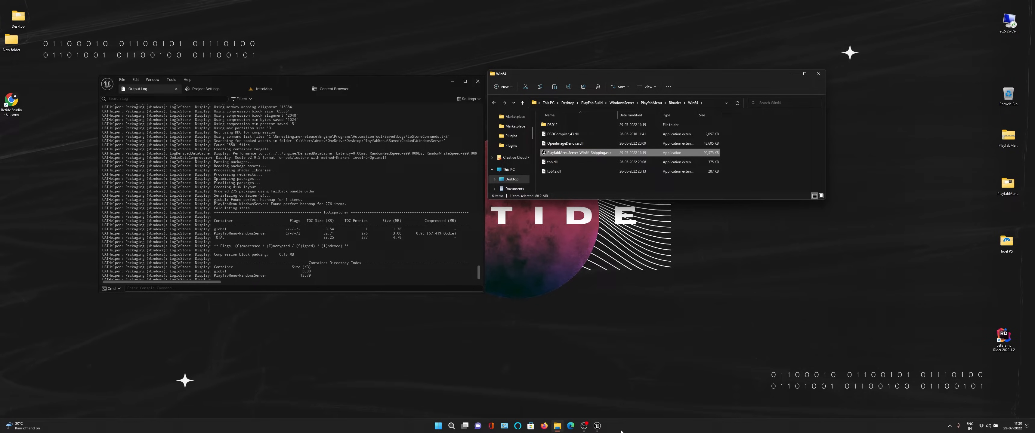
left_click(584, 426)
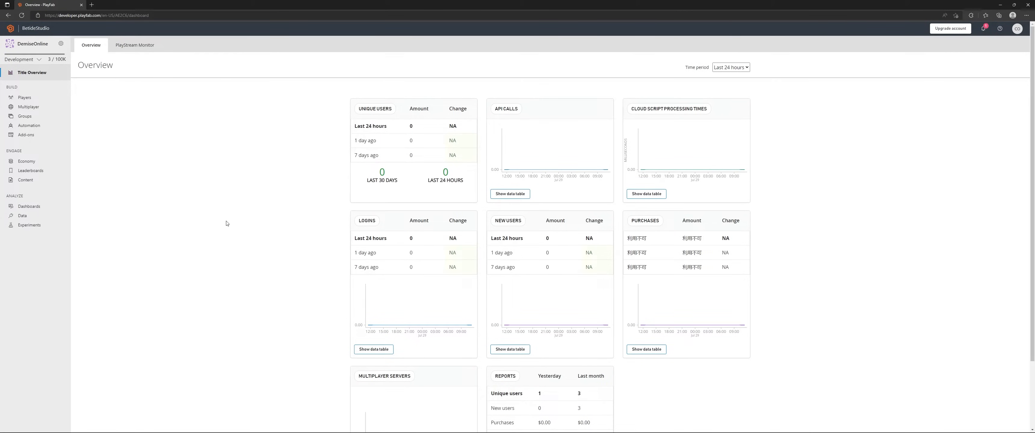
left_click(33, 108)
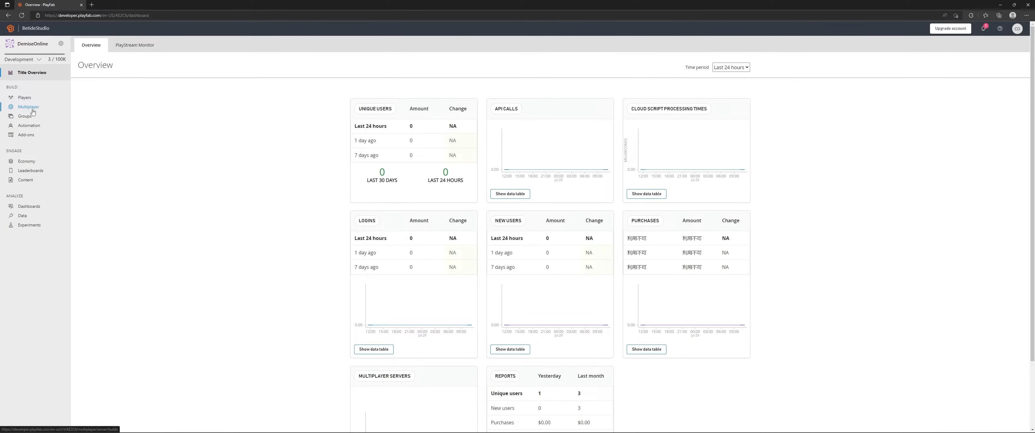
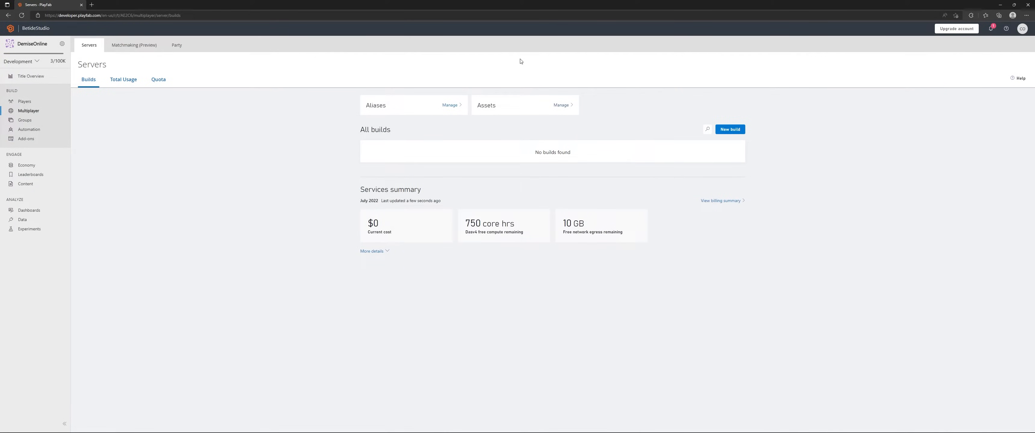
Examine the list of builds and the free compute allowance in the services summary
left_click_drag(359, 130, 368, 130)
left_click(375, 142)
left_click_drag(577, 157, 533, 153)
left_click_drag(353, 130, 572, 172)
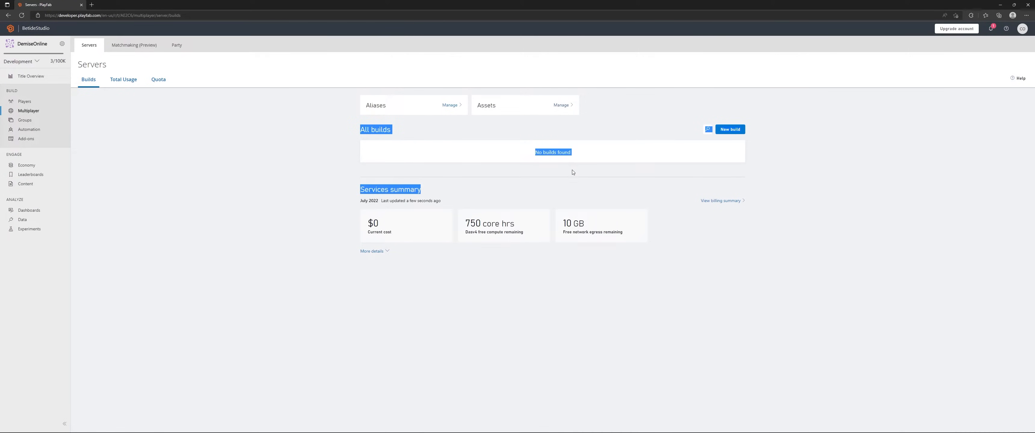
left_click(520, 153)
left_click(500, 212)
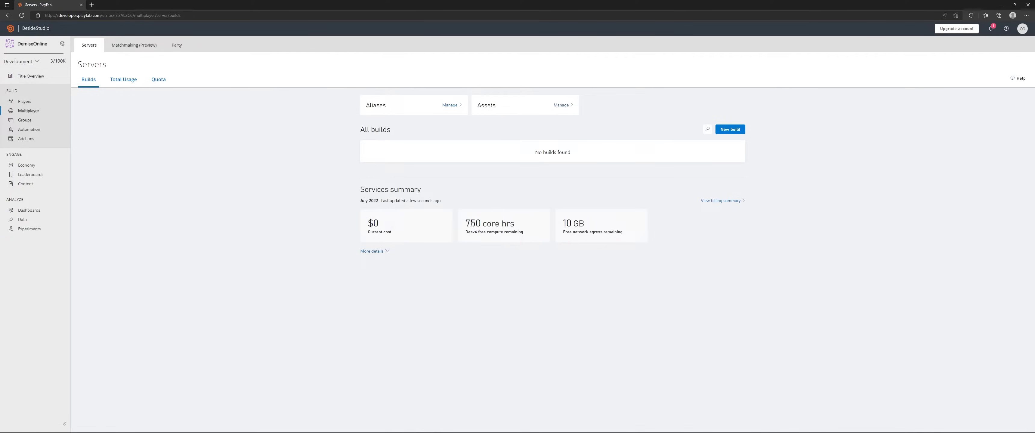
left_click_drag(471, 224, 515, 225)
left_click_drag(506, 233, 508, 238)
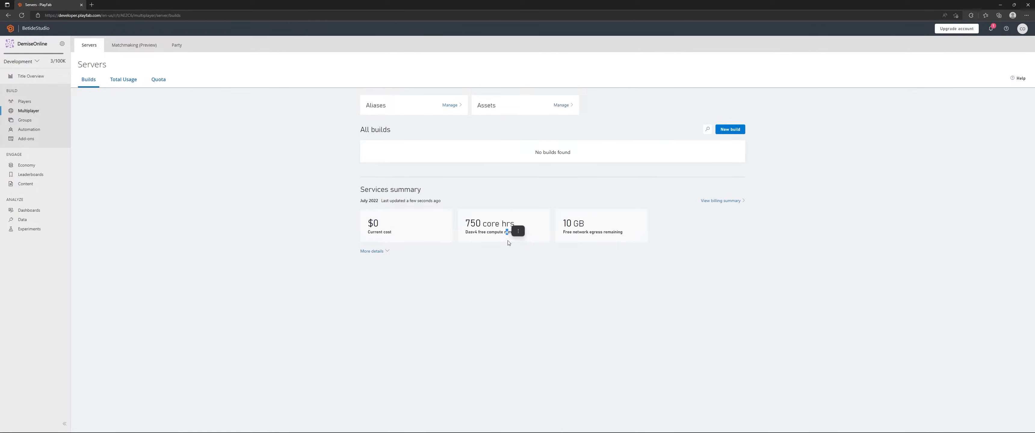
Start a new server build named betideteastbuild and set its virtual machine to Dasv4 (4 cores)
left_click(739, 133)
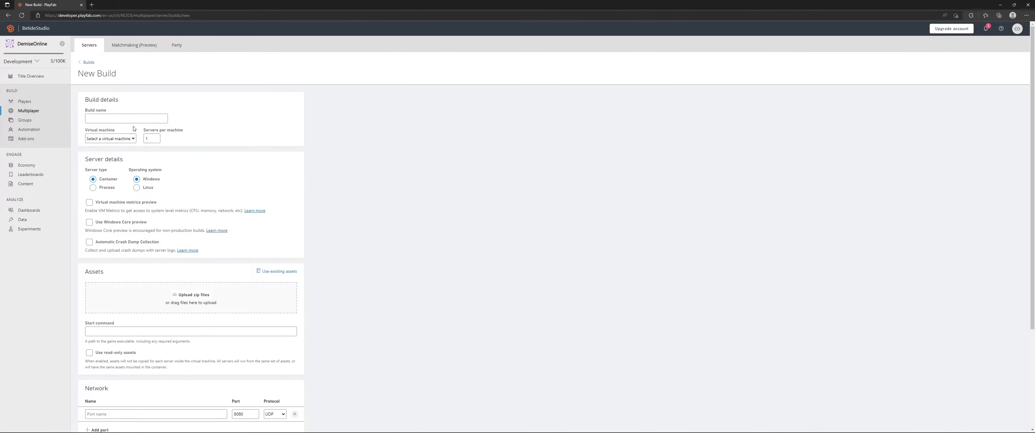
left_click(125, 117)
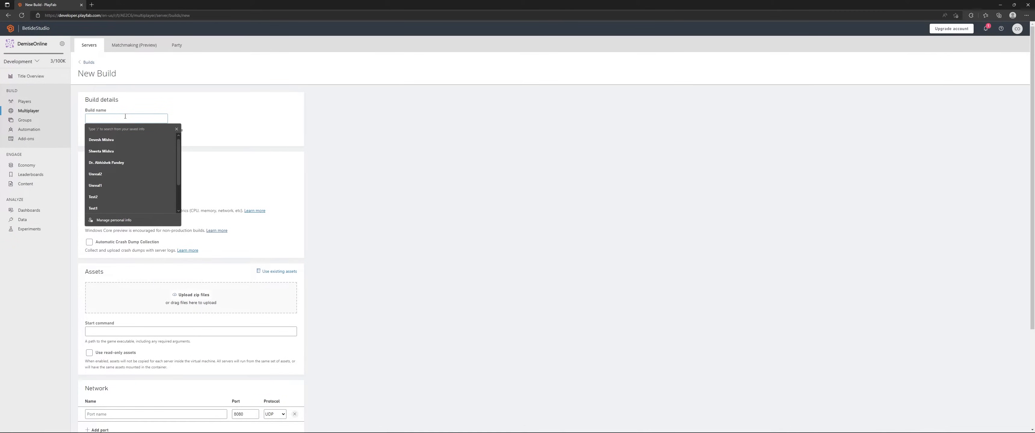
type("betideteastbuild")
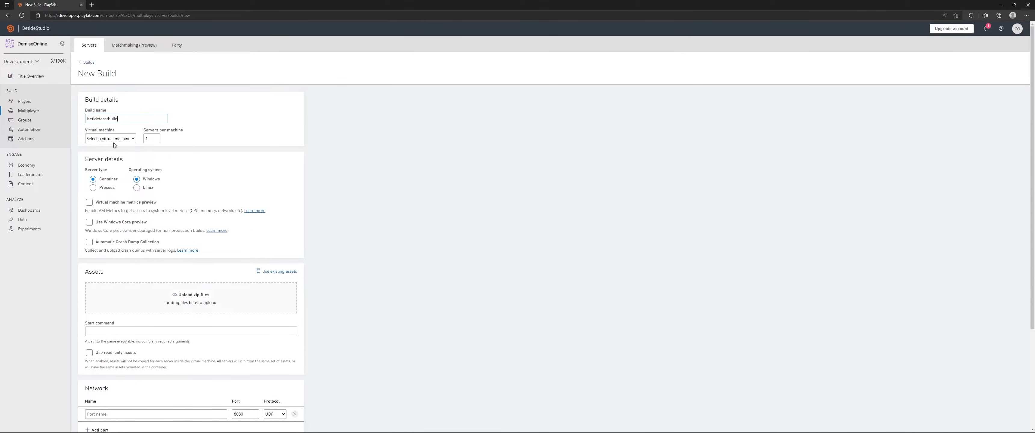
left_click(114, 141)
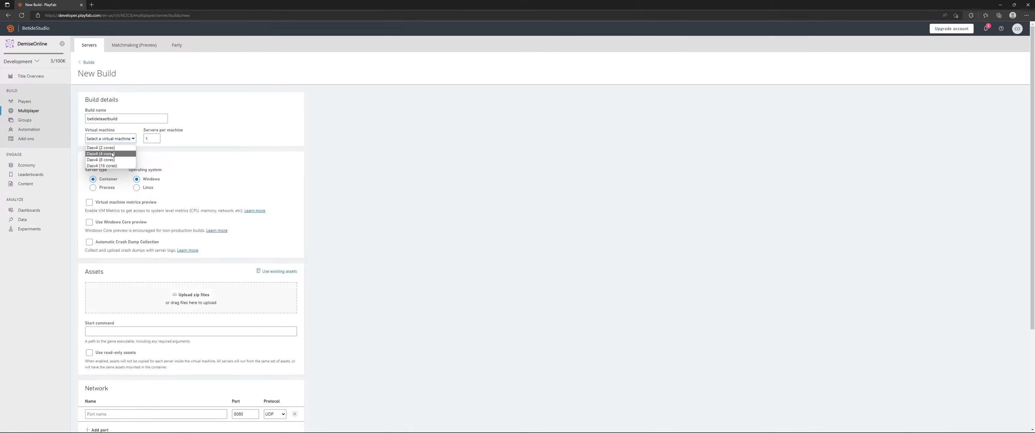
left_click(113, 154)
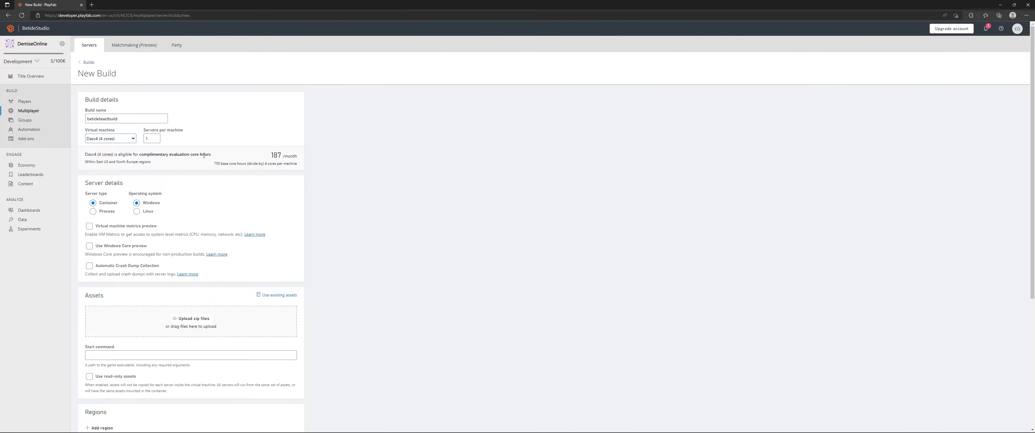
left_click_drag(211, 155, 103, 168)
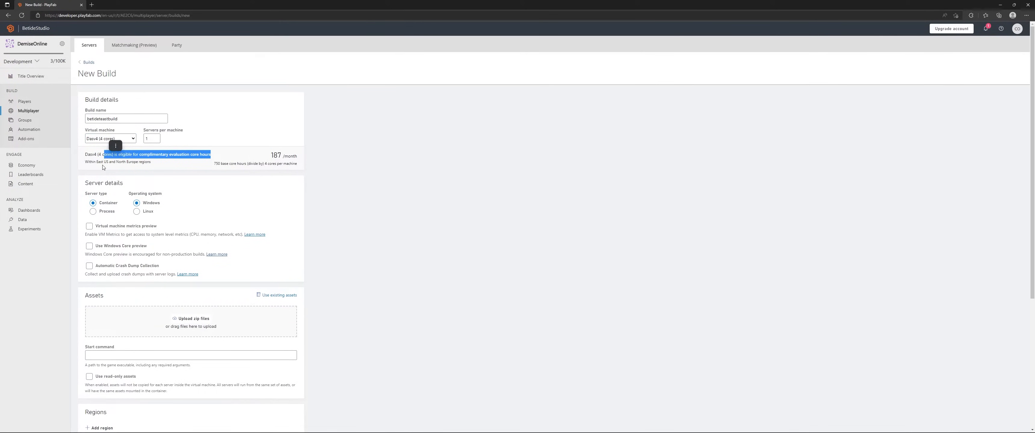
left_click(118, 183)
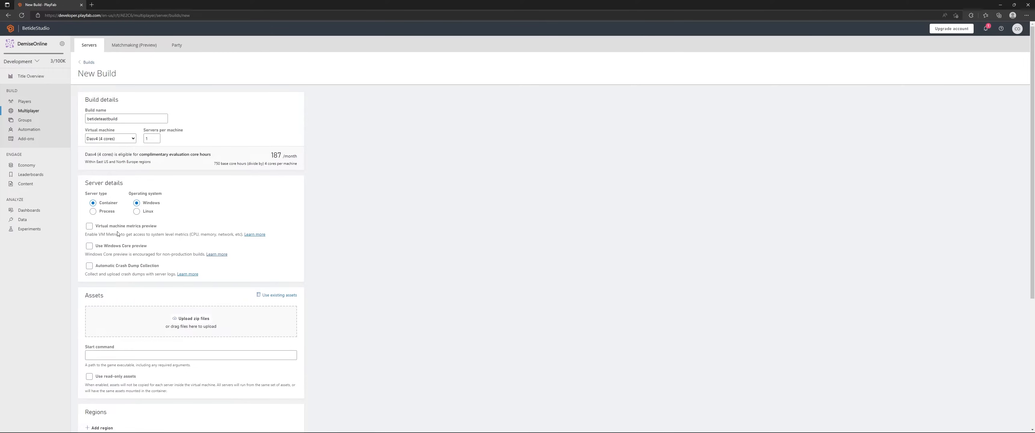
Enable the virtual machine metrics preview in the new build's server details
left_click(144, 227)
scroll(162, 250, "down", 2)
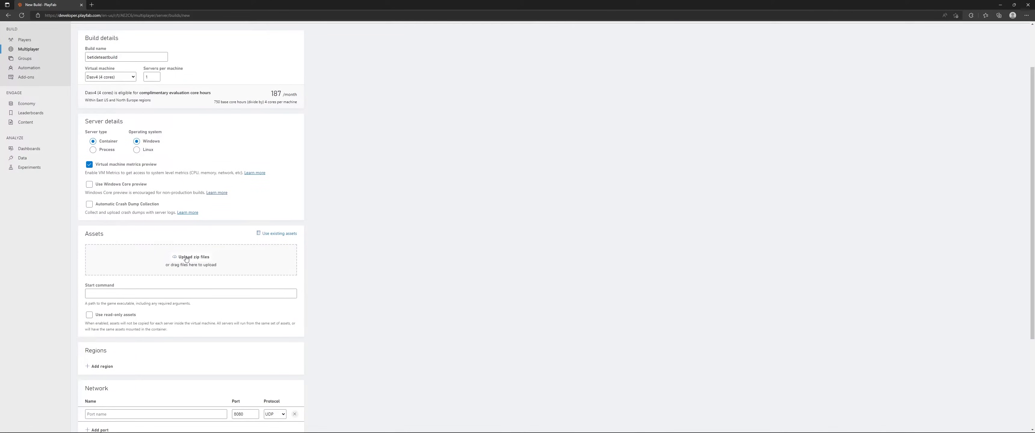
left_click(205, 261)
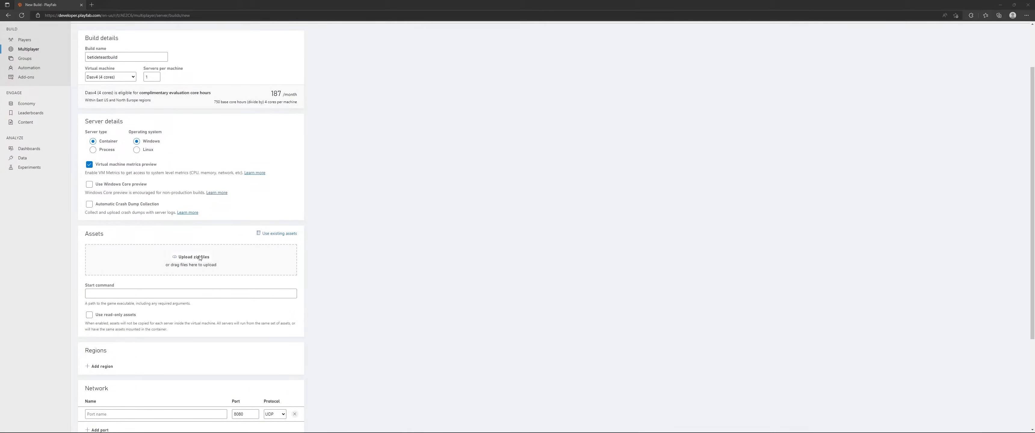
left_click(341, 206)
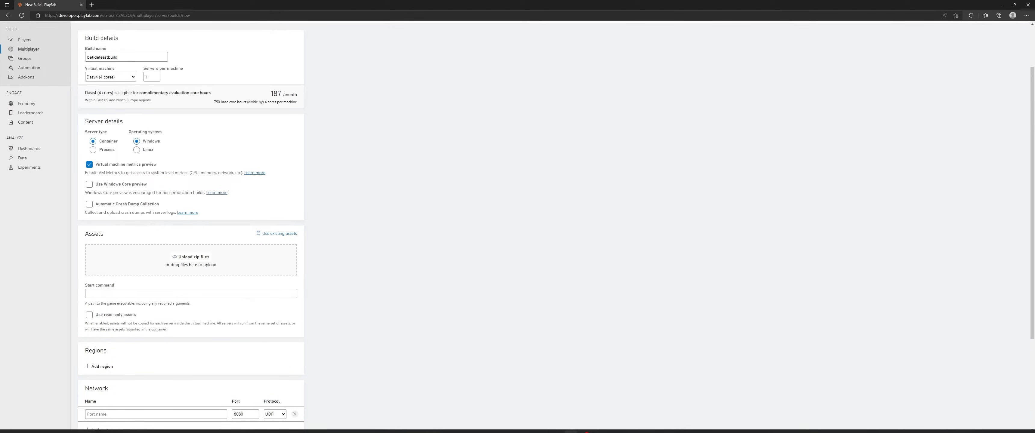
Switch to File Explorer and compress the entire contents of the WindowsServer folder into WindowsServer.zip with 7-Zip
left_click(557, 426)
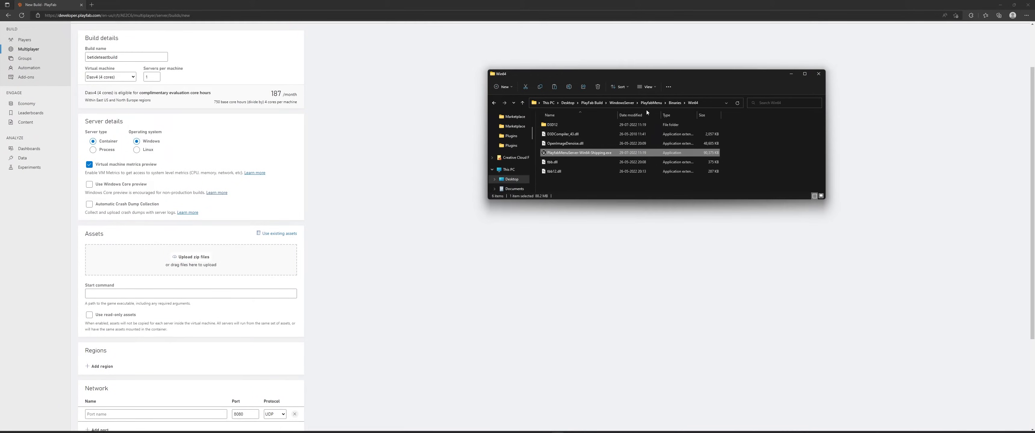
left_click(651, 103)
left_click(625, 104)
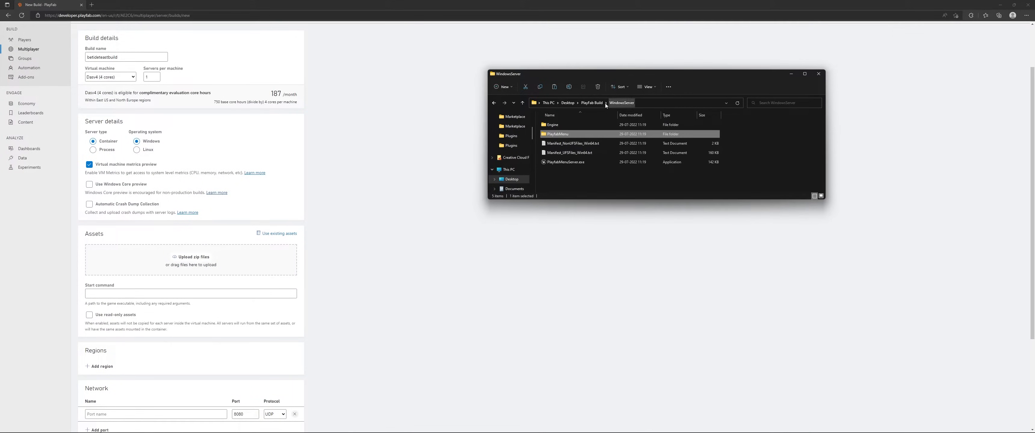
left_click_drag(570, 187, 568, 118)
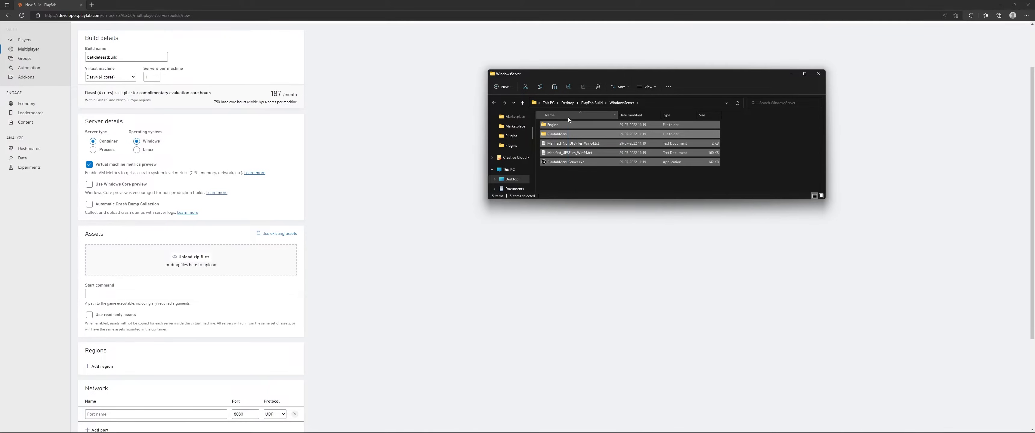
right_click(564, 138)
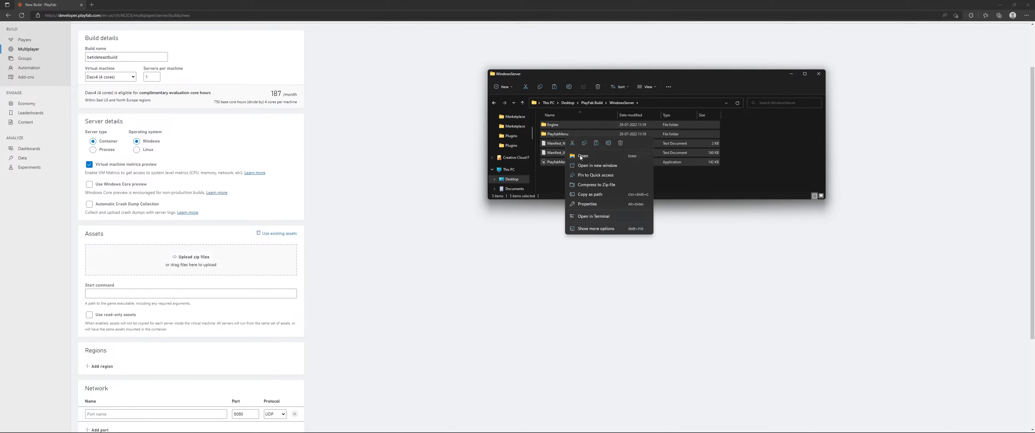
left_click(607, 227)
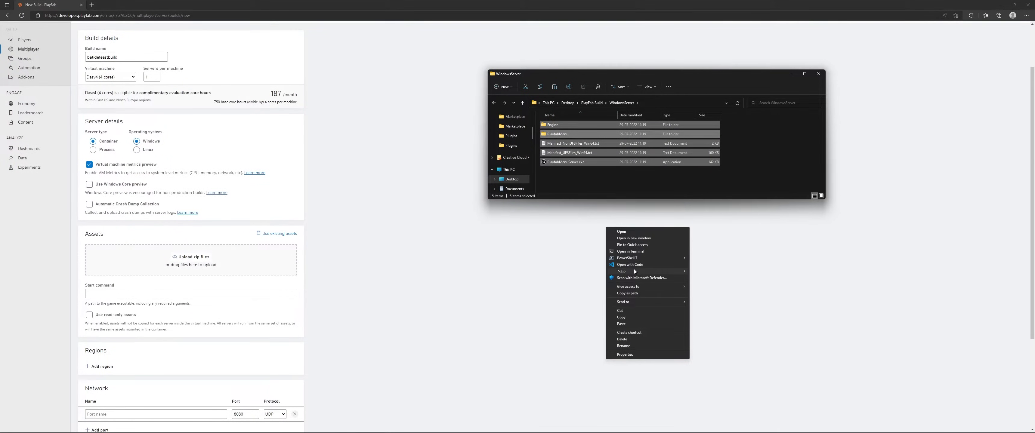
mouse_move(665, 272)
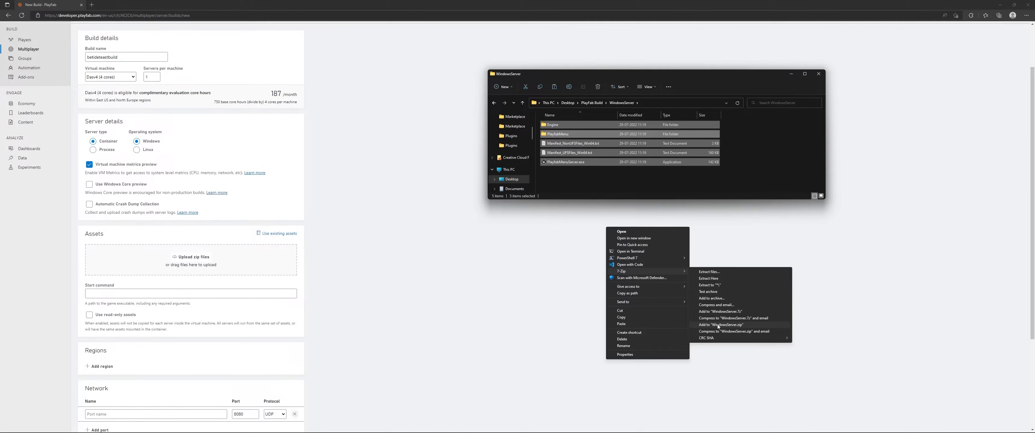
left_click(742, 325)
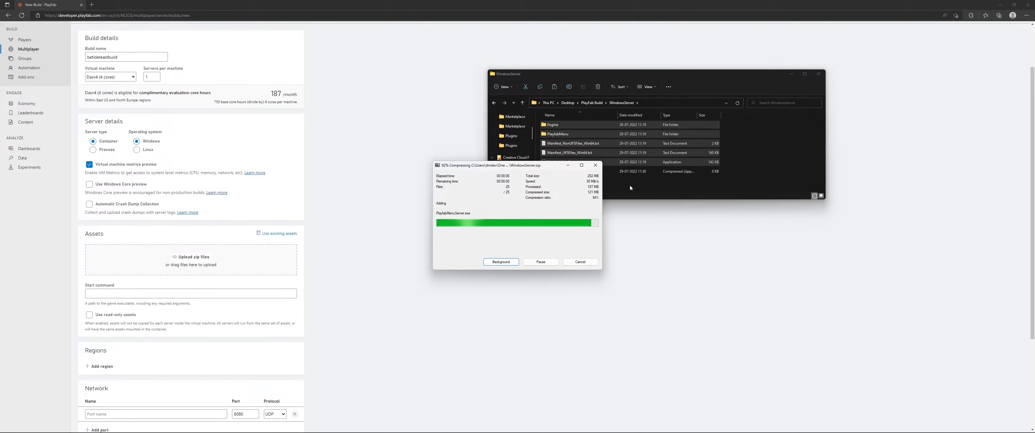
left_click(598, 173)
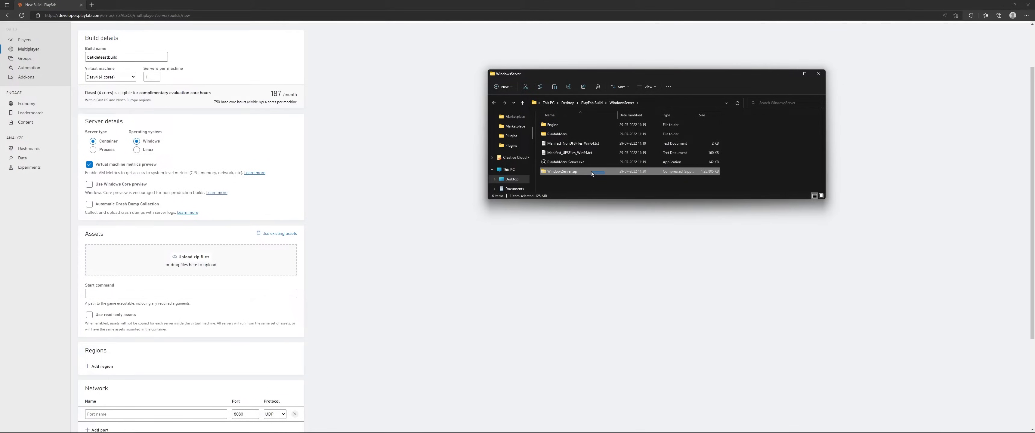
Upload WindowsServer.zip from Desktop\PlayFab Build\WindowsServer as the asset of the PlayFab build
left_click(199, 257)
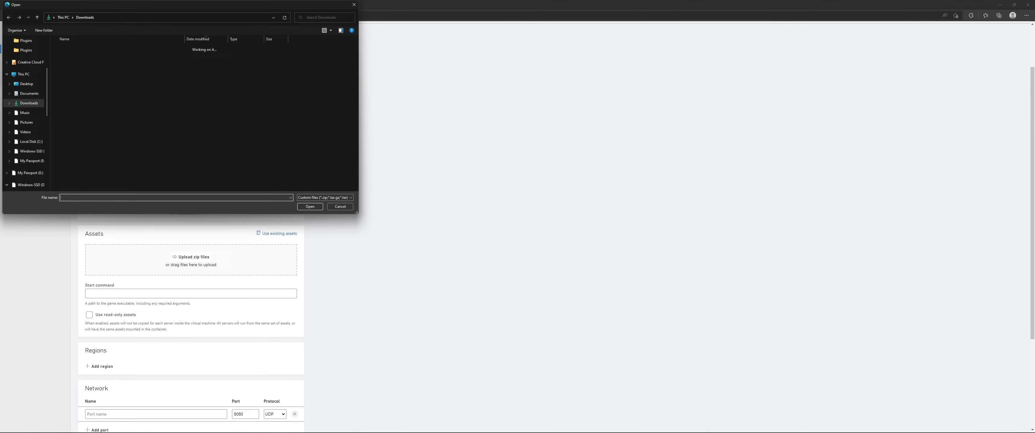
left_click(39, 84)
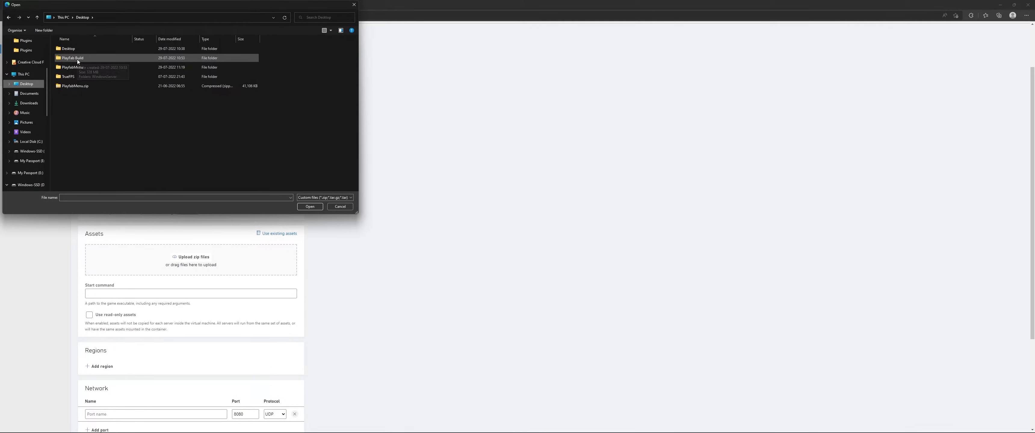
double_click(87, 57)
double_click(87, 51)
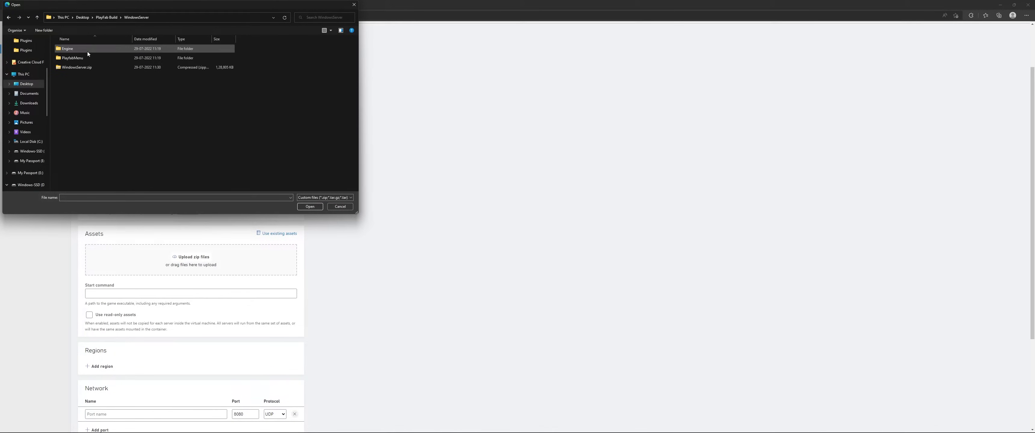
left_click(80, 68)
double_click(81, 68)
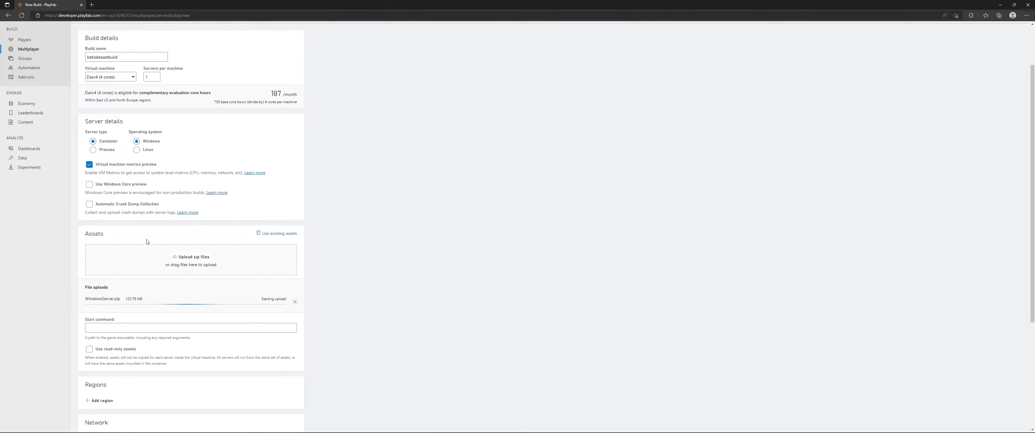
Switch back to File Explorer and open the PlayfabMenu\Binaries\Win64 folder inside WindowsServer
scroll(165, 261, "down", 2)
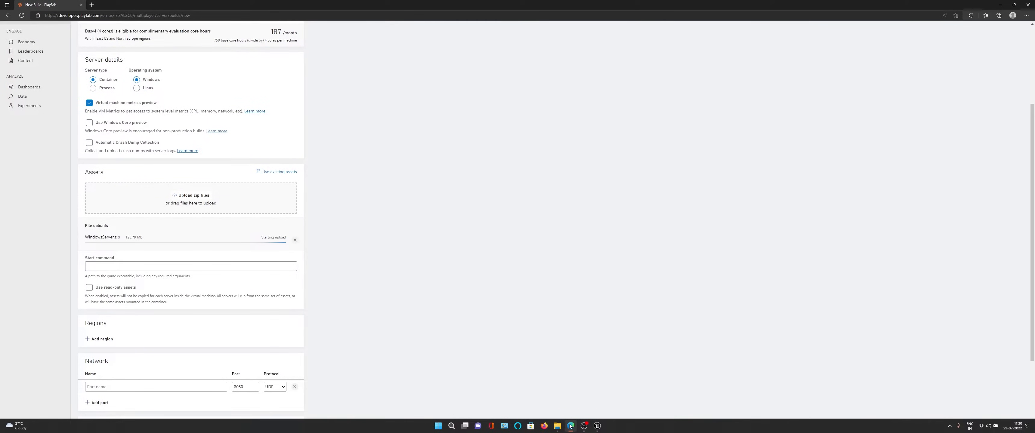
left_click(557, 426)
double_click(604, 125)
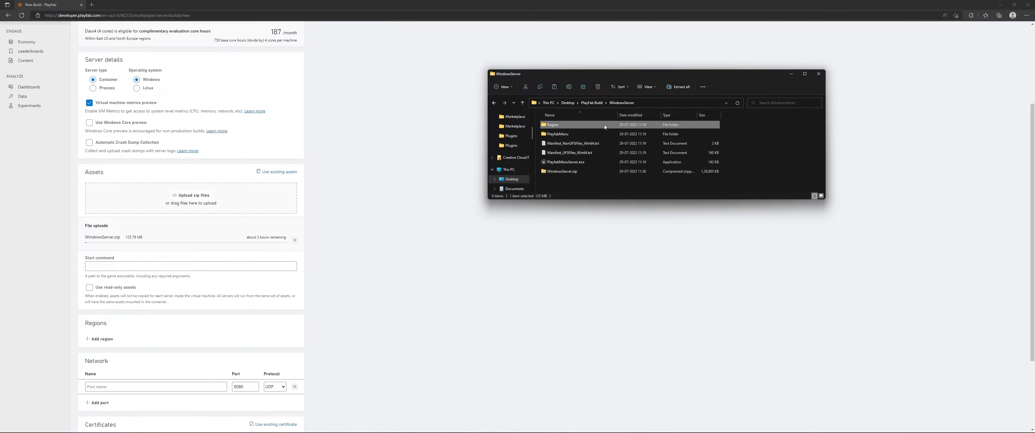
left_click(622, 103)
double_click(574, 133)
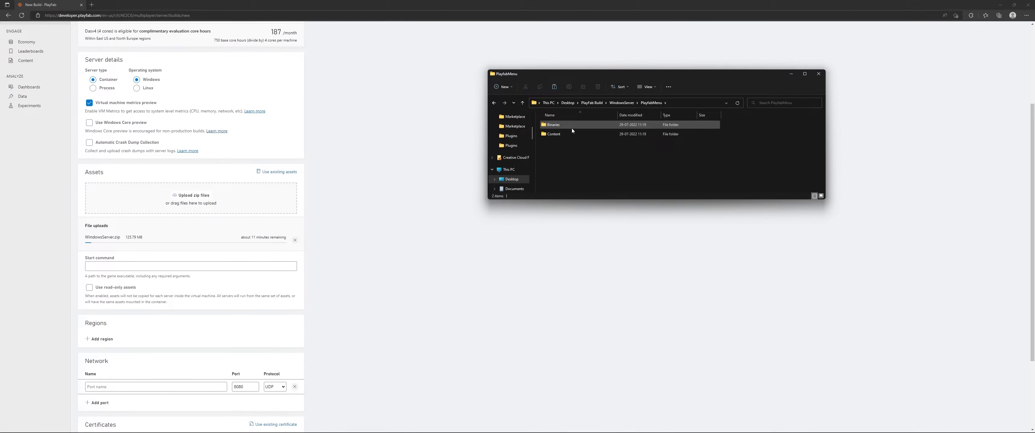
double_click(571, 128)
double_click(569, 126)
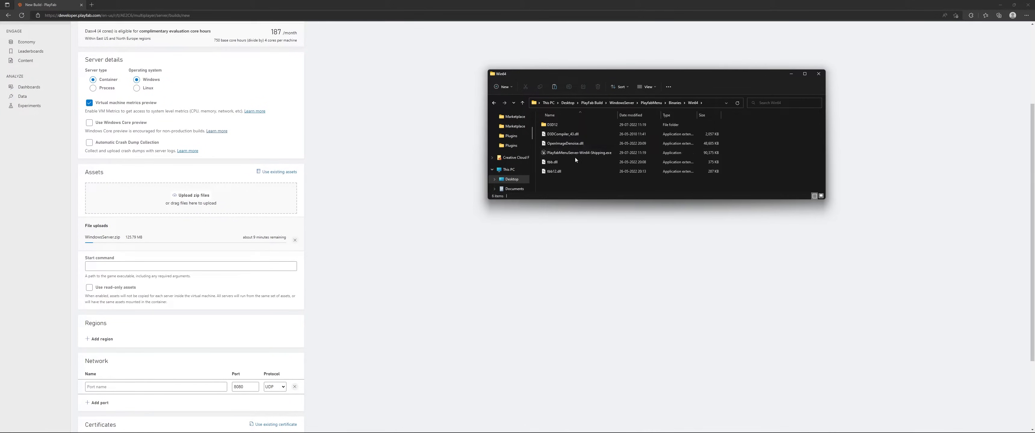
Copy the relative path PlayfabMenu\Binaries\Win64 from the folder address into the build's start command, ending with a backslash
left_click(697, 103)
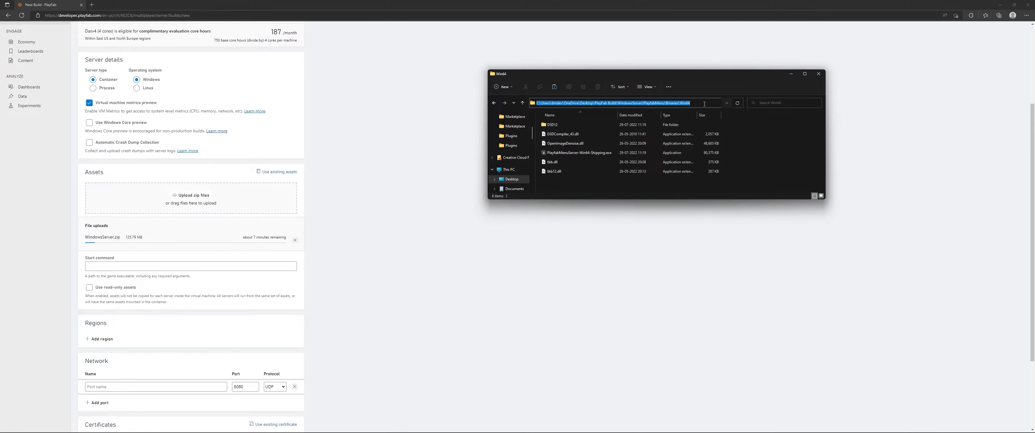
left_click(696, 104)
left_click_drag(697, 103, 644, 104)
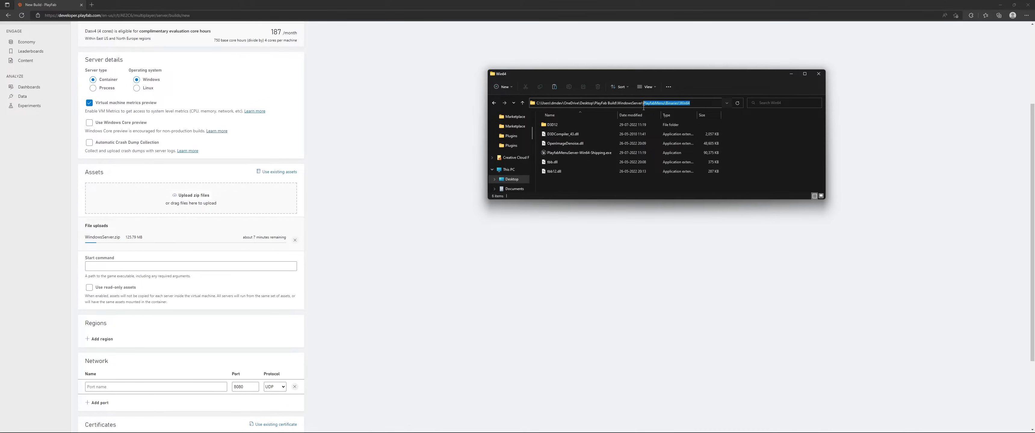
right_click(656, 104)
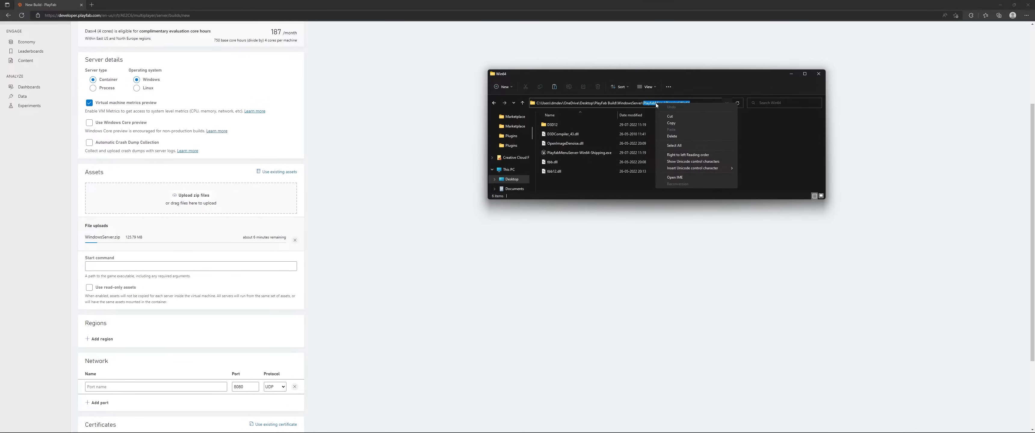
left_click(679, 124)
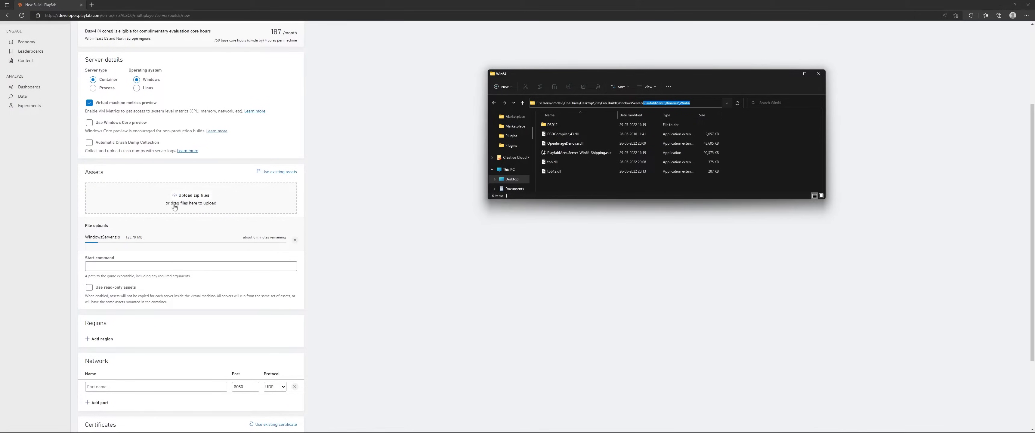
left_click(129, 263)
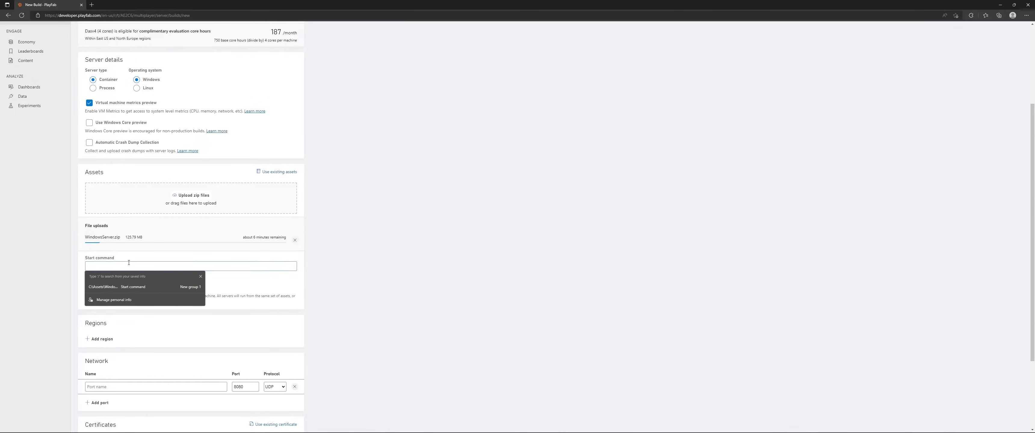
key("ctrl+v")
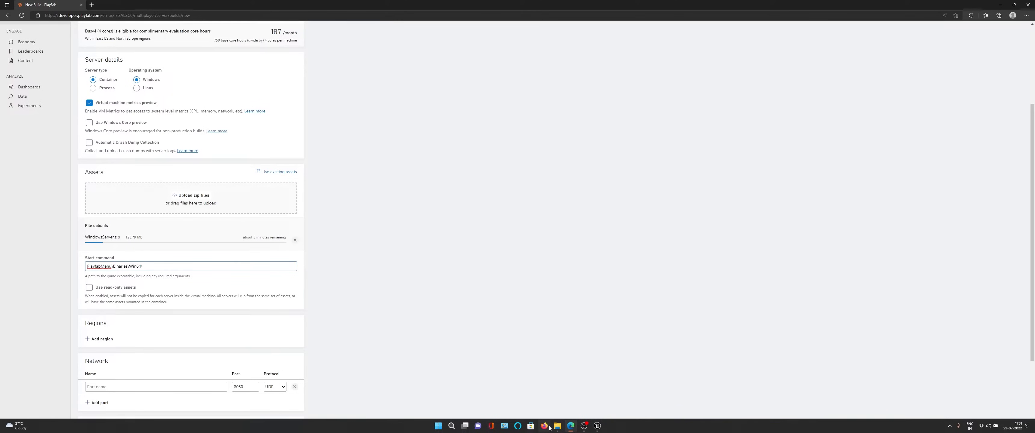
Copy the executable's full file name and append it to the start command, giving PlayfabMenu\Binaries\Win64\PlayfabMenuServer-Win64-Shipping.exe
left_click(556, 426)
right_click(580, 154)
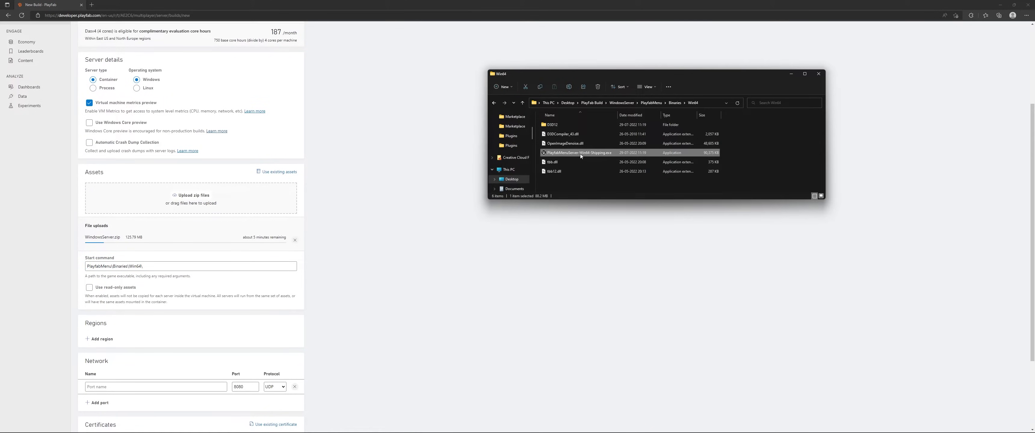
left_click(612, 160)
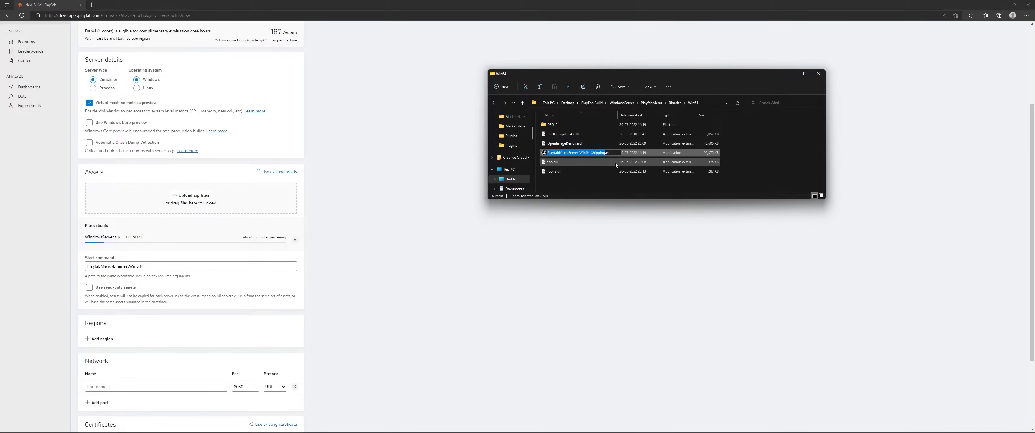
key("Escape")
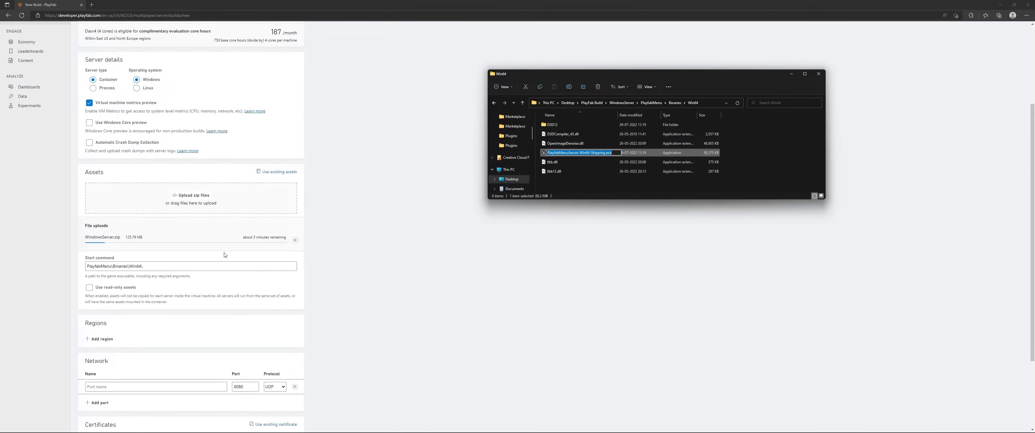
left_click(233, 268)
key("ctrl+v")
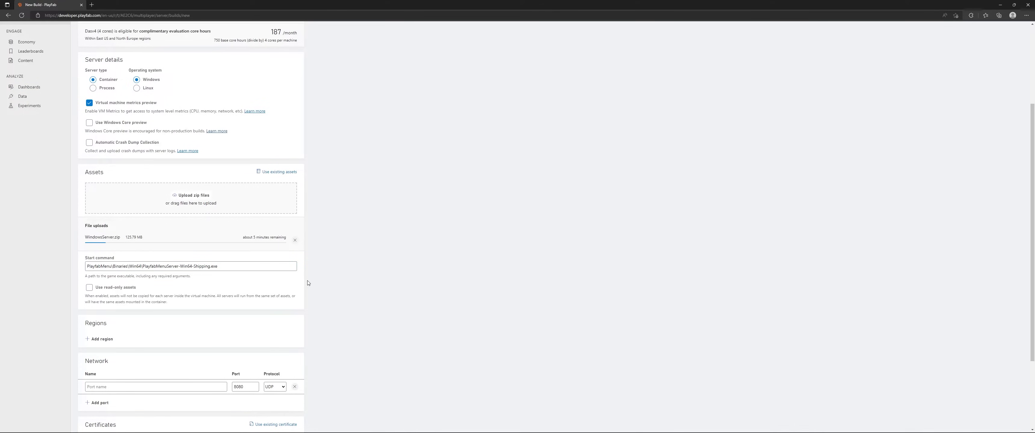
scroll(133, 265, "down", 2)
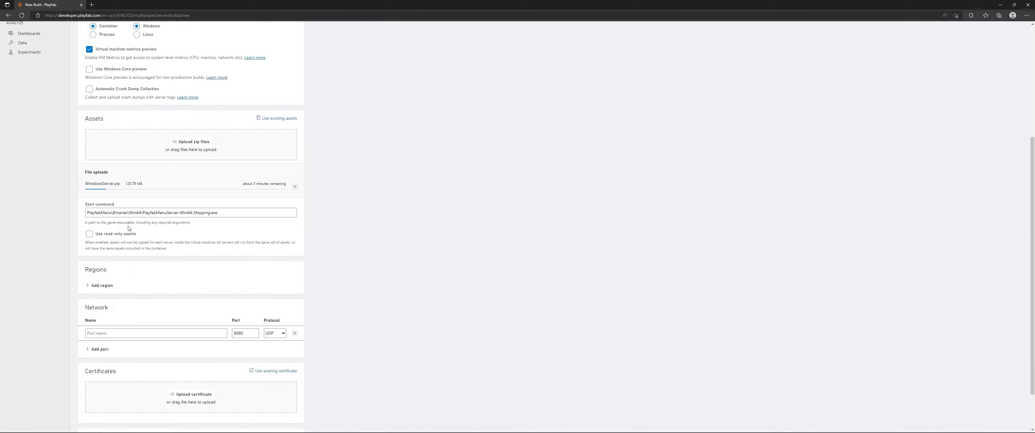
left_click(97, 284)
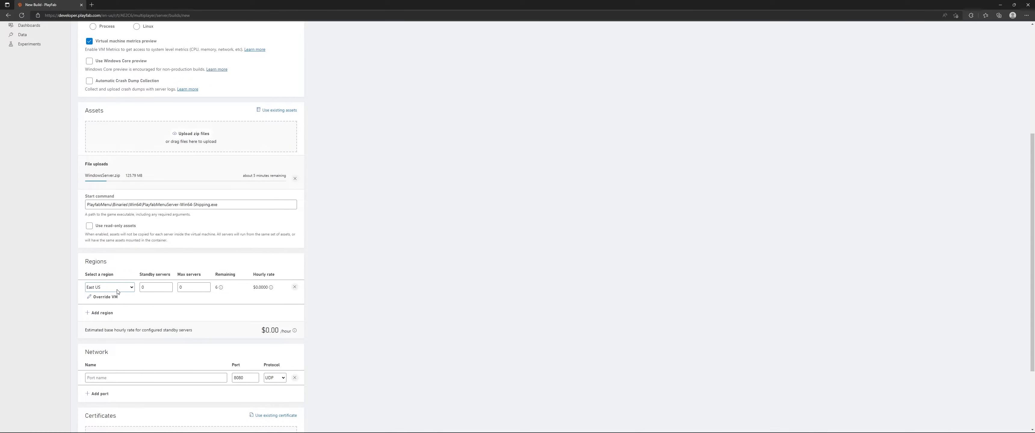
left_click(294, 287)
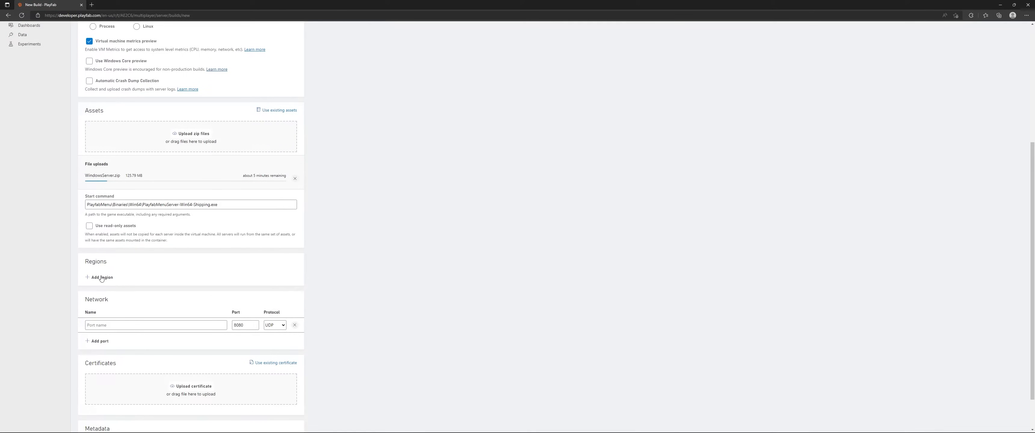
Name the network port UE5 Port and set its port number to 7777
scroll(119, 293, "down", 1)
left_click(124, 282)
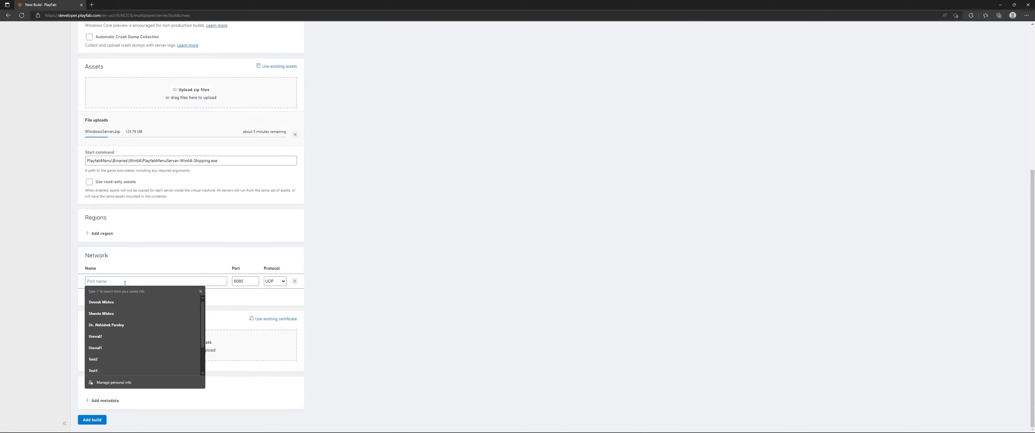
type("7777")
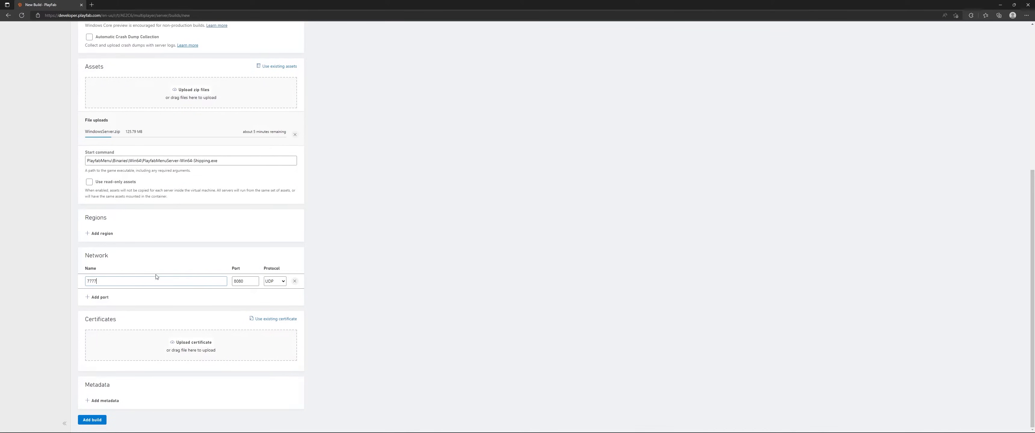
key("ctrl+a")
type("UE4")
left_click_drag(255, 279, 212, 281)
type("777")
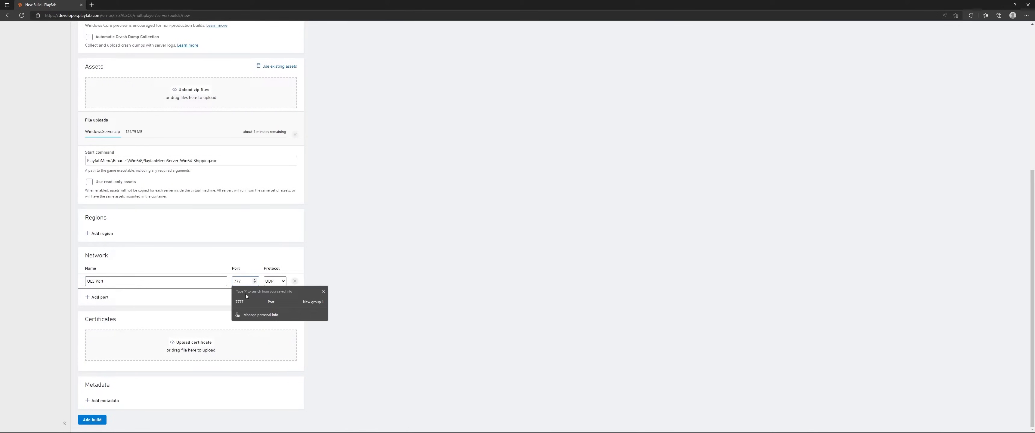
type("7")
left_click(255, 272)
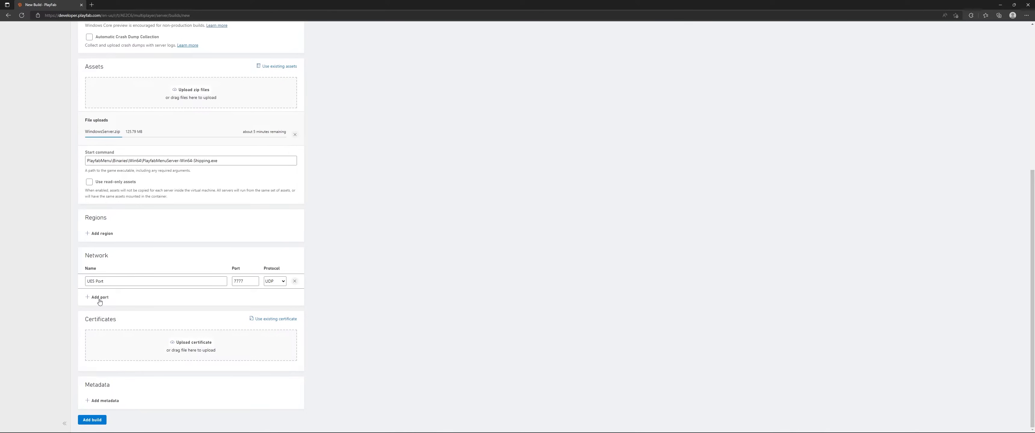
scroll(111, 379, "up", 2)
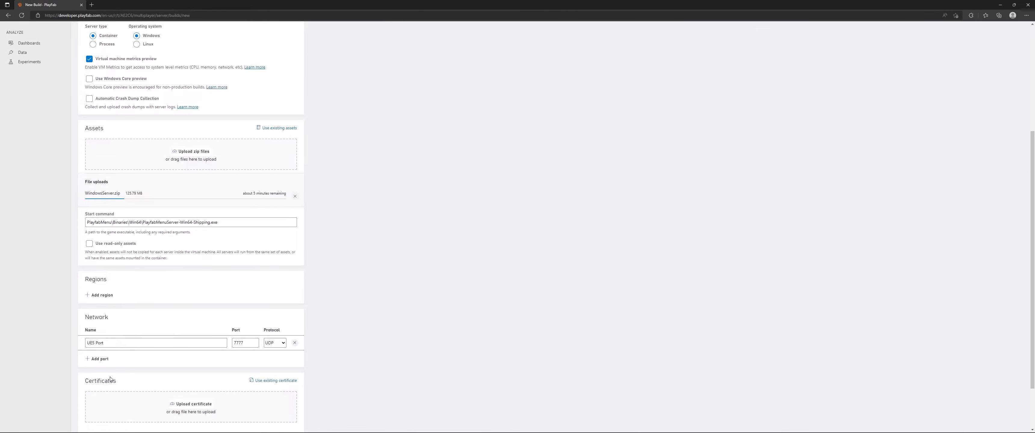
left_click_drag(82, 192, 262, 194)
left_click(247, 206)
scroll(246, 208, "down", 2)
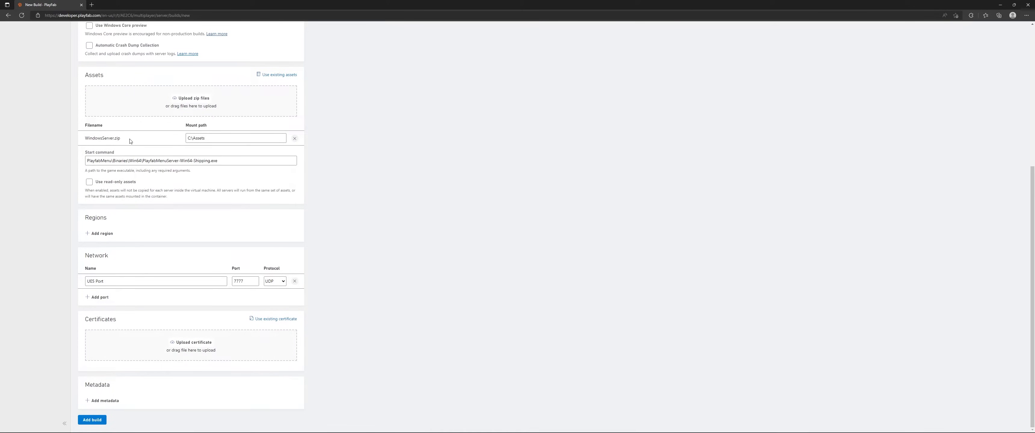
Prefix the start command with the mount path so it reads C:\Assets\PlayfabMenu\Binaries\Win64\PlayfabMenuServer-Win64-Shipping.exe
left_click_drag(130, 138, 89, 138)
left_click(194, 140)
left_click_drag(208, 139, 116, 138)
left_click(94, 161)
key("ctrl+v")
left_click(108, 181)
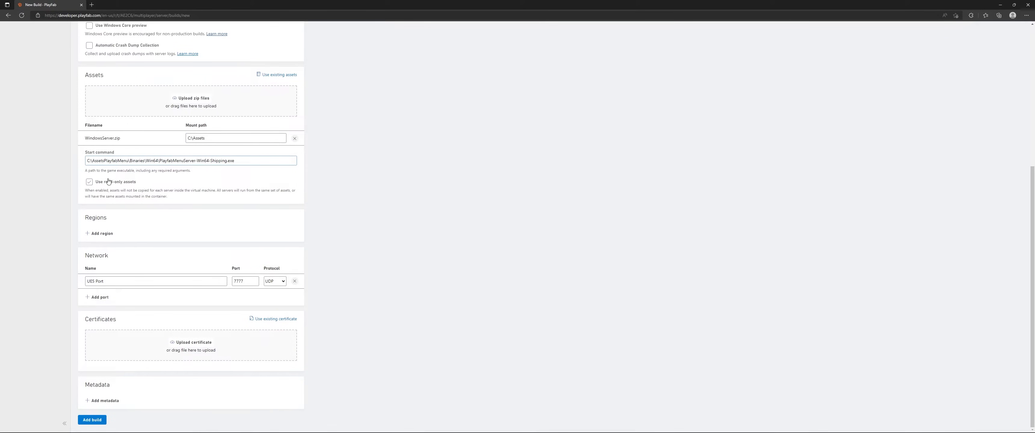
type("\\")
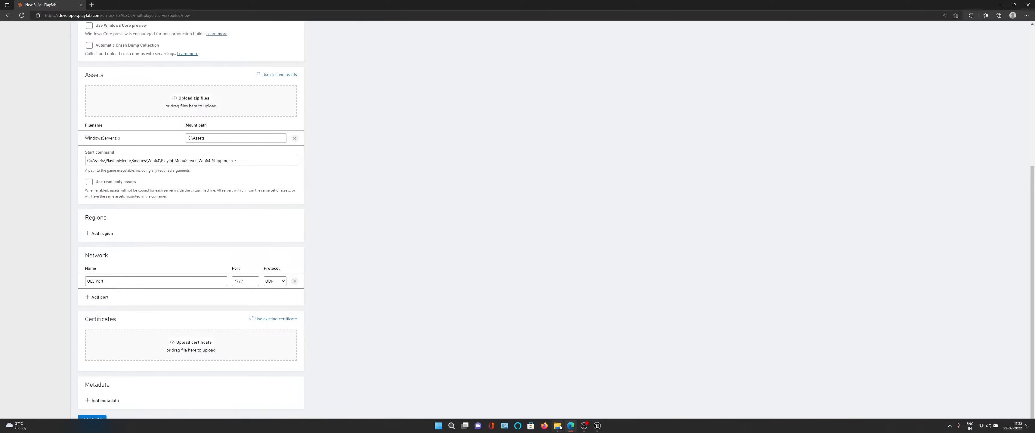
Check in File Explorer the packaged WindowsServer folder's contents and the path through PlayfabMenu, Binaries and Win64 to the server executable
left_click(558, 427)
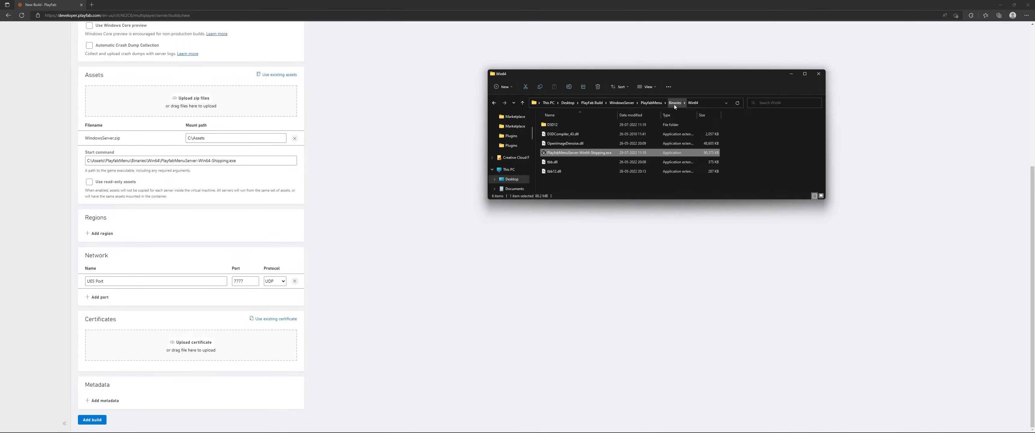
left_click(626, 103)
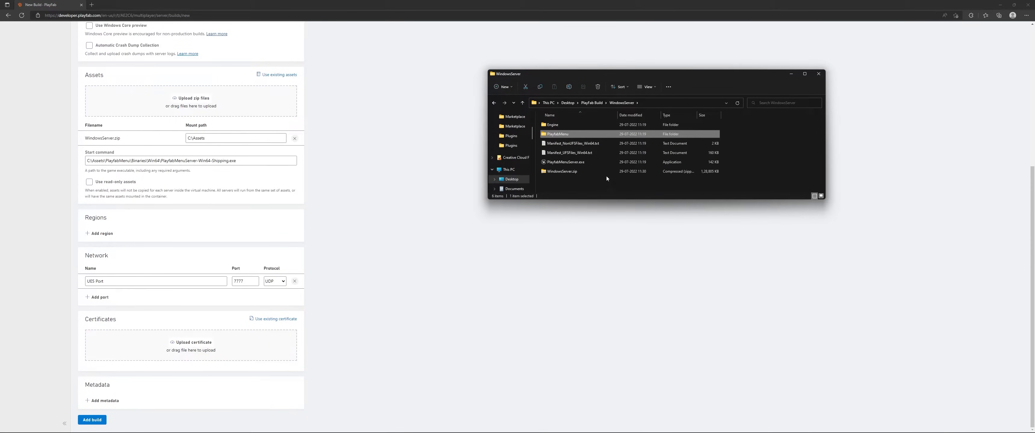
left_click_drag(738, 168, 624, 122)
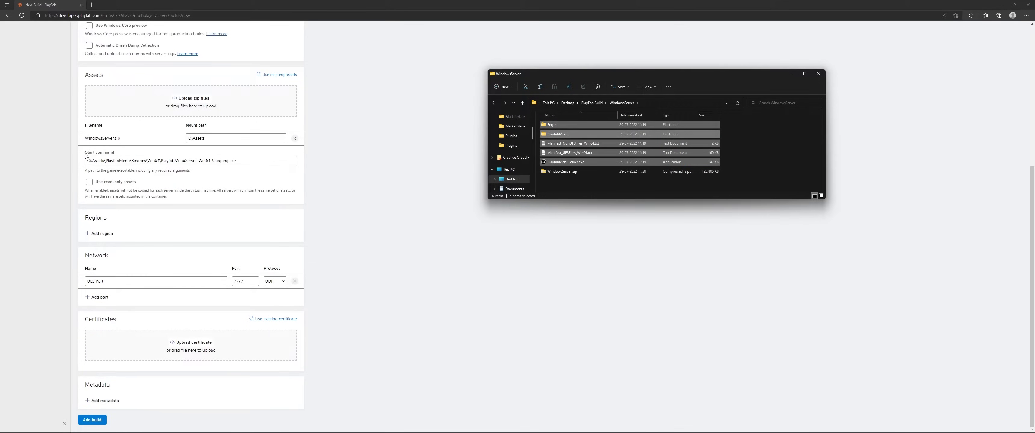
double_click(565, 138)
double_click(568, 125)
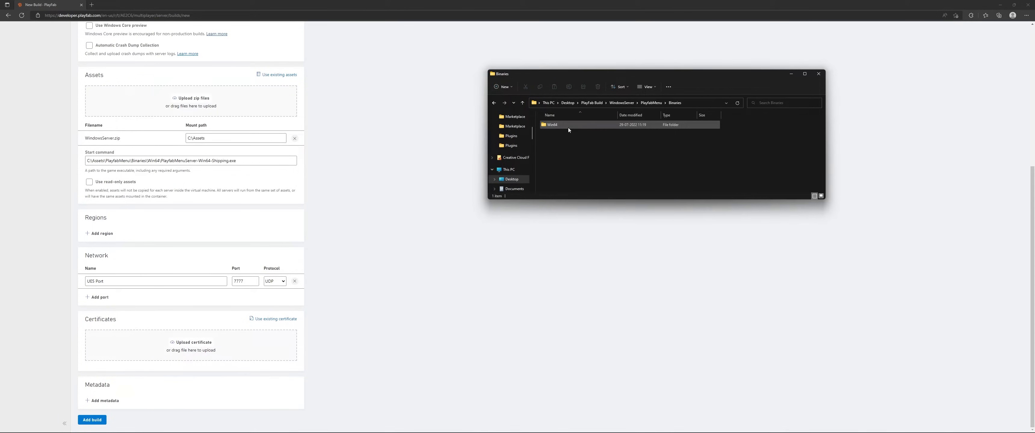
double_click(569, 128)
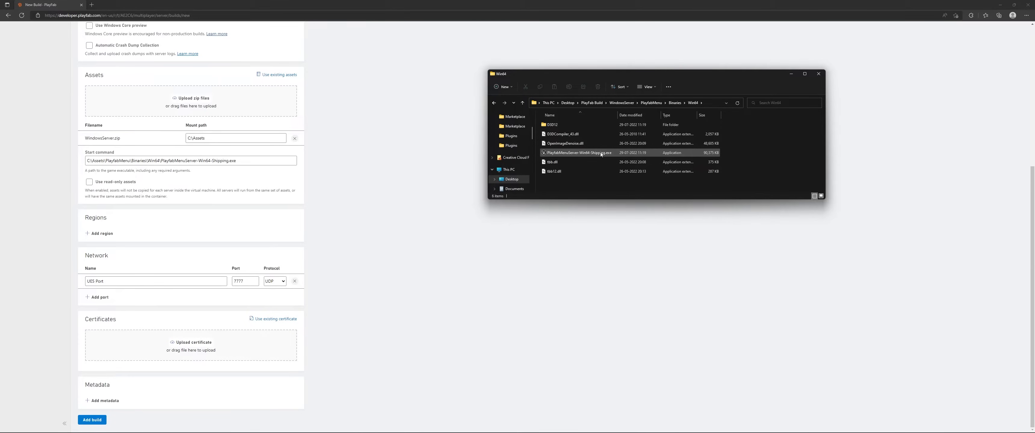
left_click(160, 241)
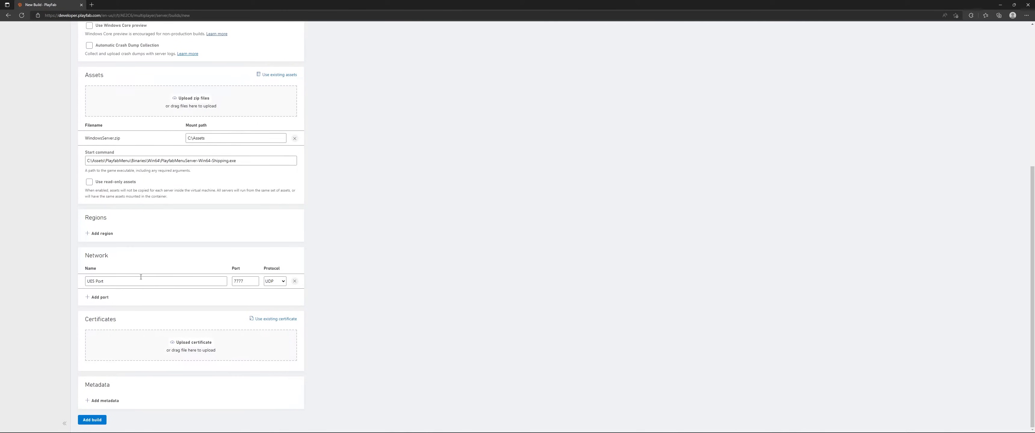
Add a second network port named UE5 Second Port with port 7777 and the TCP protocol
left_click(100, 297)
left_click(121, 294)
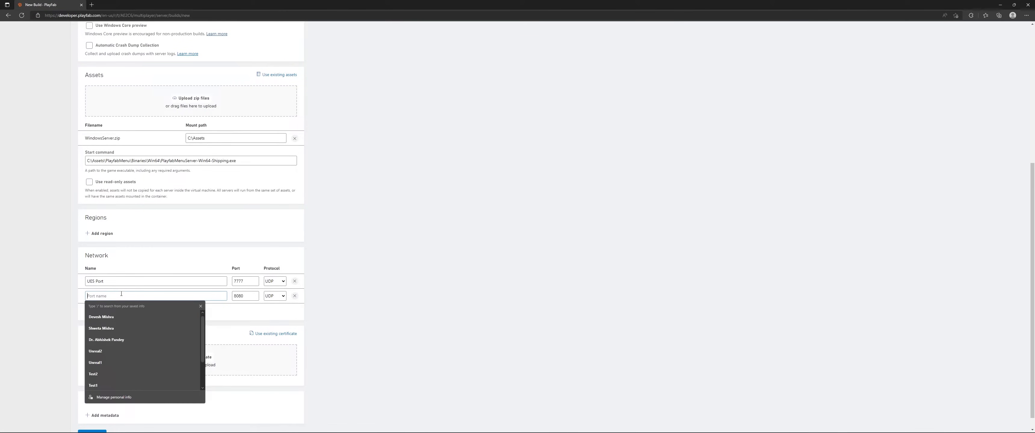
type("UE5 S")
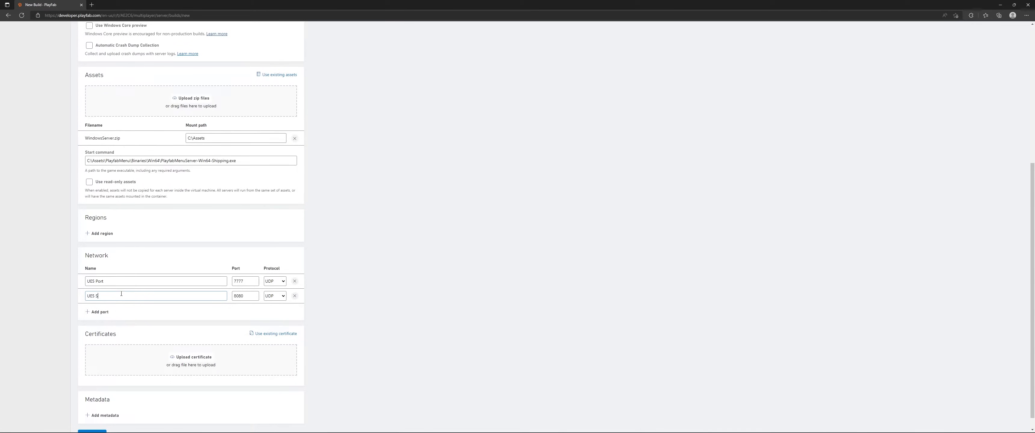
type("econd Port")
key("ctrl+a")
type("7")
left_click(277, 298)
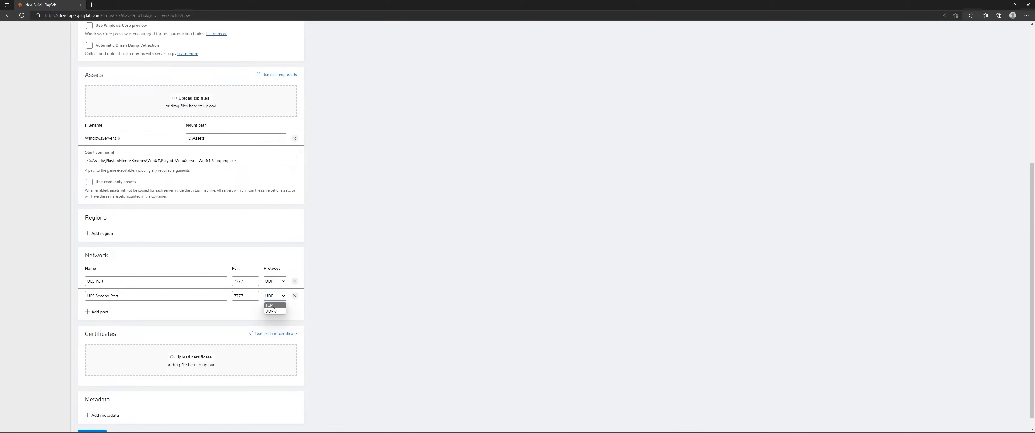
left_click(274, 305)
scroll(240, 286, "down", 1)
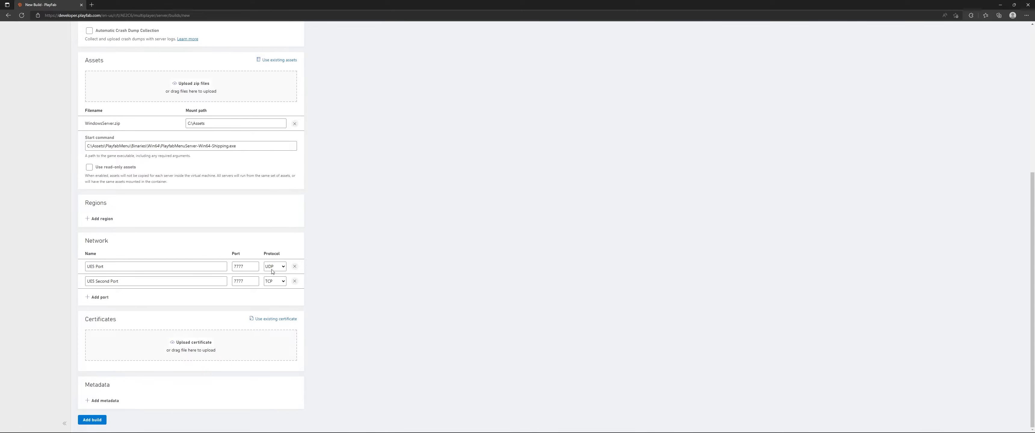
Add the East US region to the build with 1 standby server and a maximum of 4 servers
left_click(102, 218)
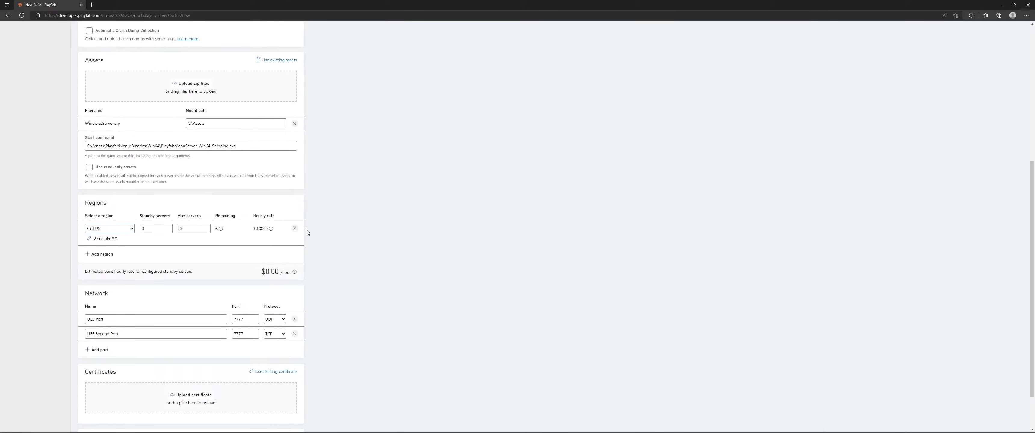
left_click_drag(154, 230, 113, 230)
type("2")
left_click(120, 231)
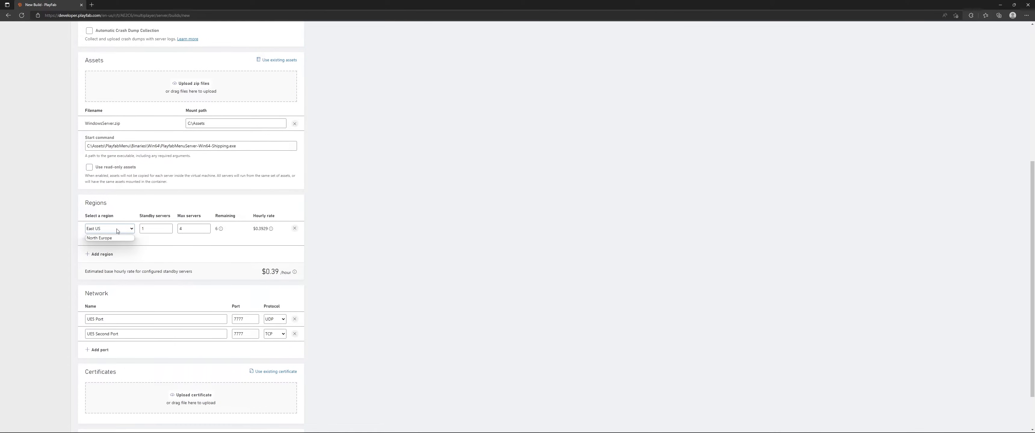
left_click(95, 232)
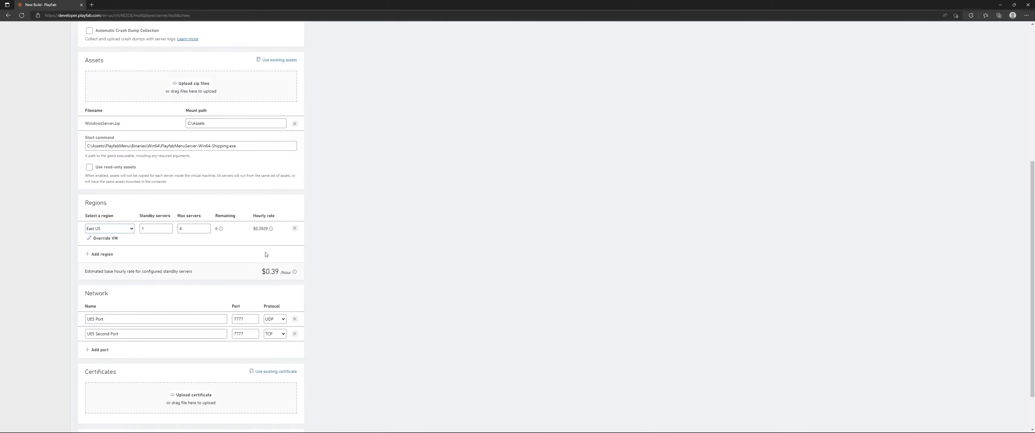
Review the complete build configuration and submit it as a new build
scroll(265, 253, "up", 5)
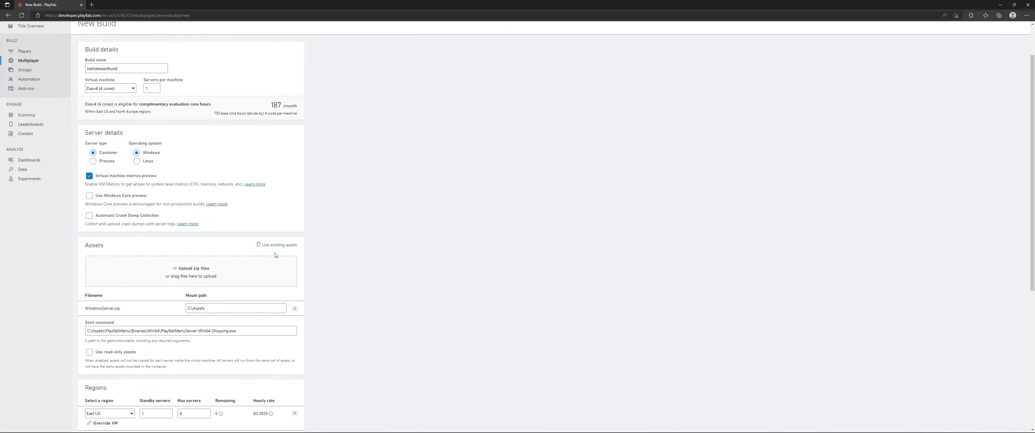
scroll(276, 255, "up", 1)
scroll(276, 255, "down", 5)
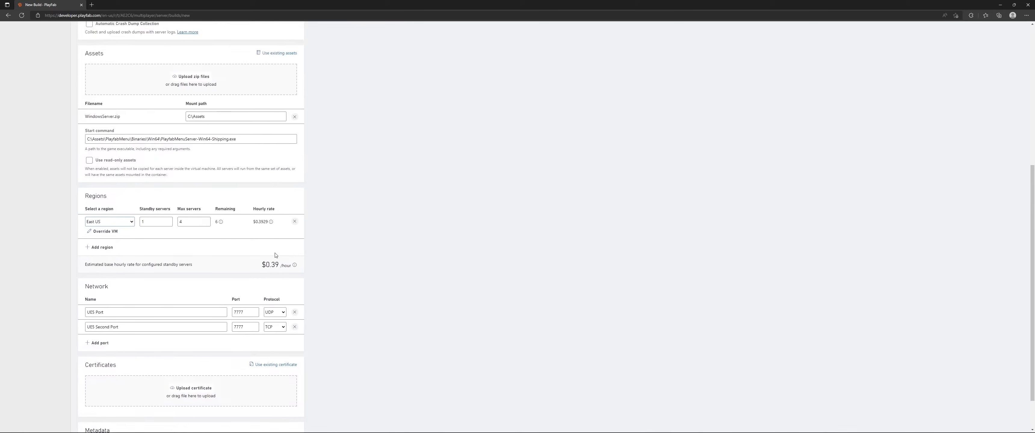
scroll(276, 255, "up", 5)
scroll(162, 342, "down", 6)
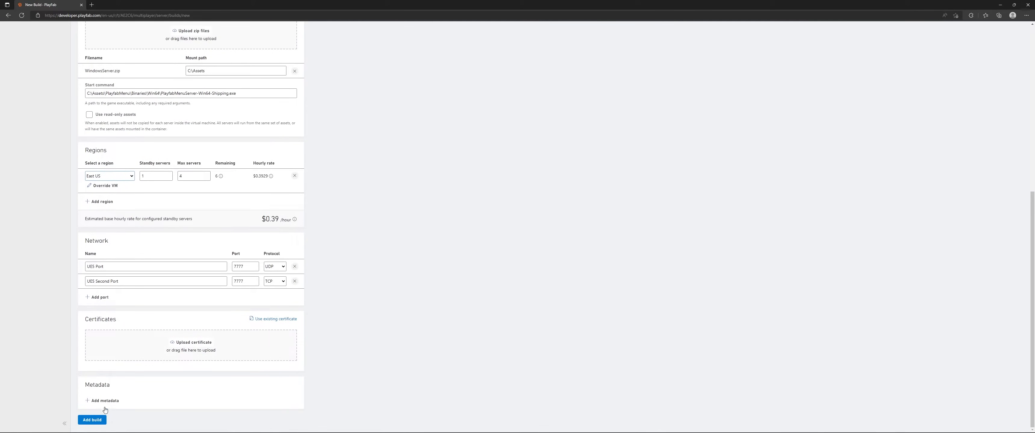
left_click(92, 420)
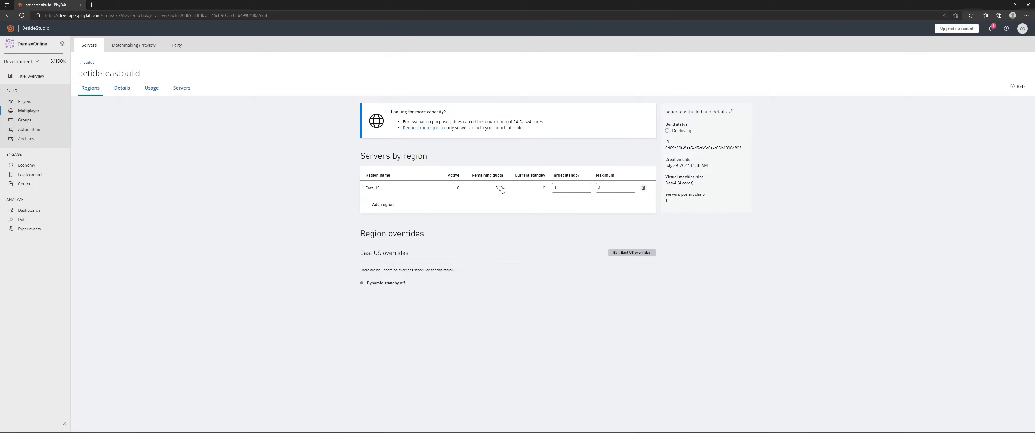
Inspect the new build's remaining East US quota and build status, and return to the list of all builds
mouse_move(501, 188)
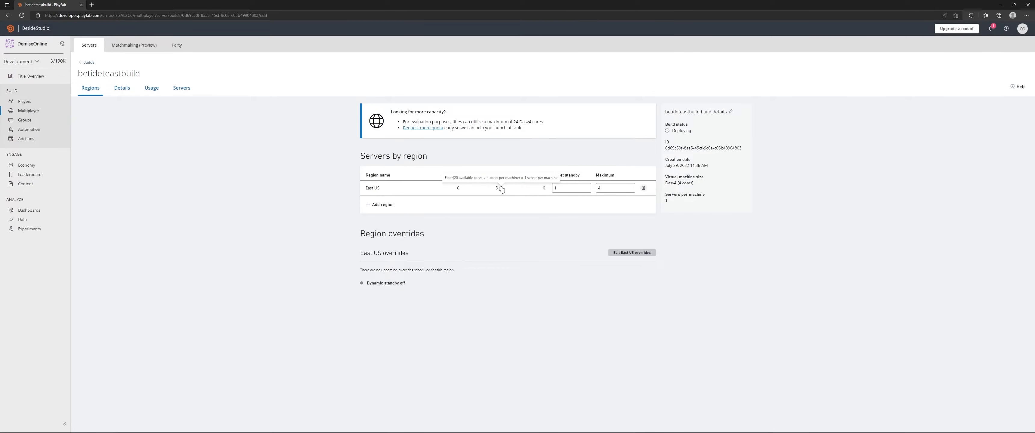
left_click_drag(709, 128, 619, 129)
left_click(350, 140)
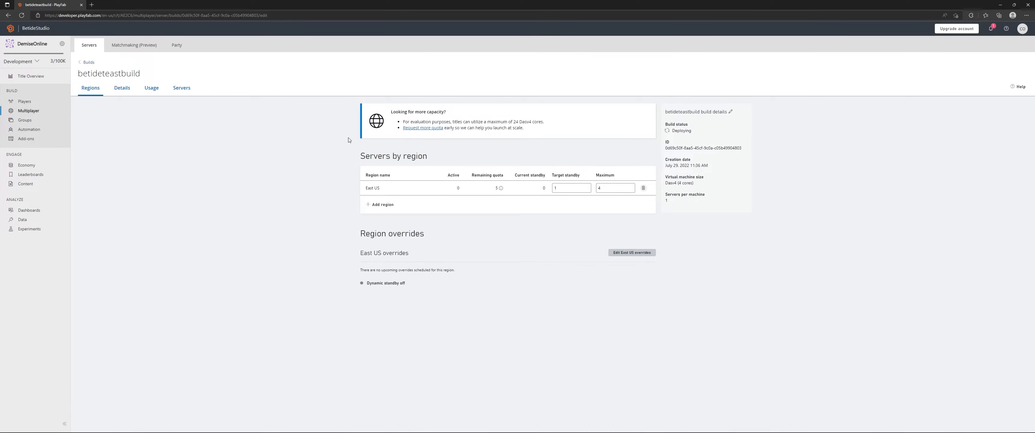
left_click(83, 63)
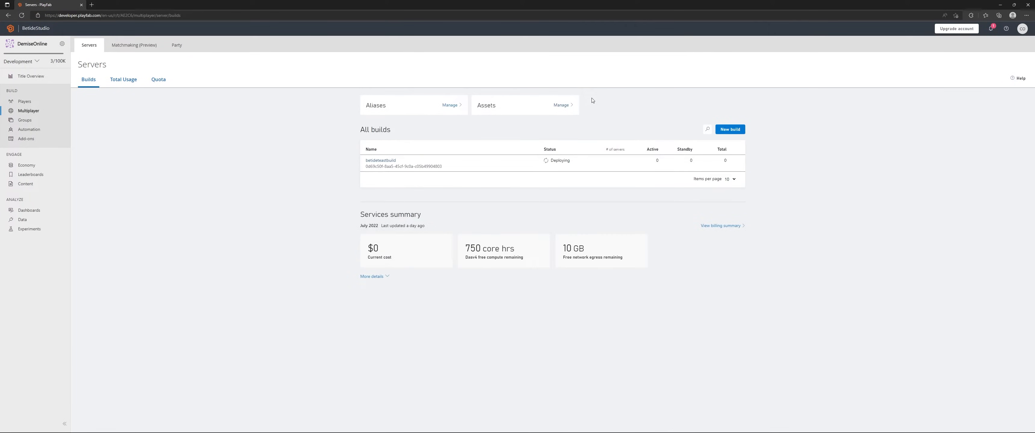
mouse_move(562, 161)
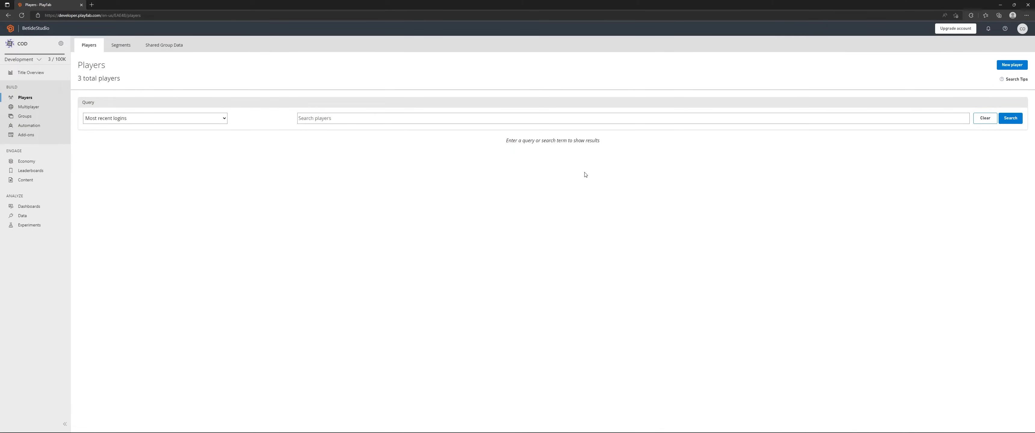
Open the DemiseOnline title from the studio overview and view its multiplayer server builds
right_click(585, 174)
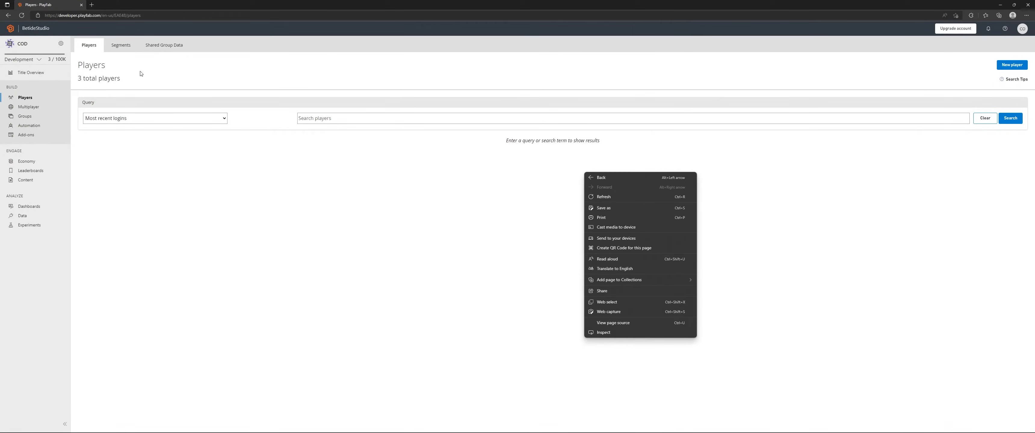
left_click(40, 120)
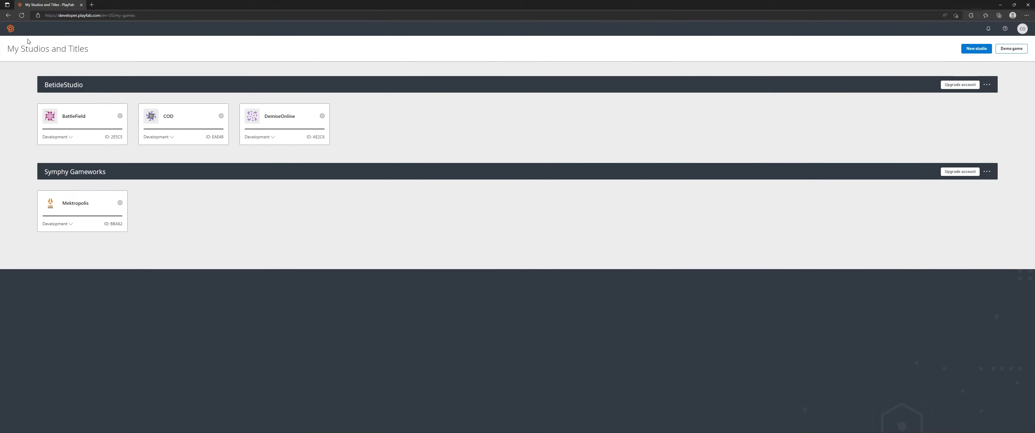
left_click(284, 118)
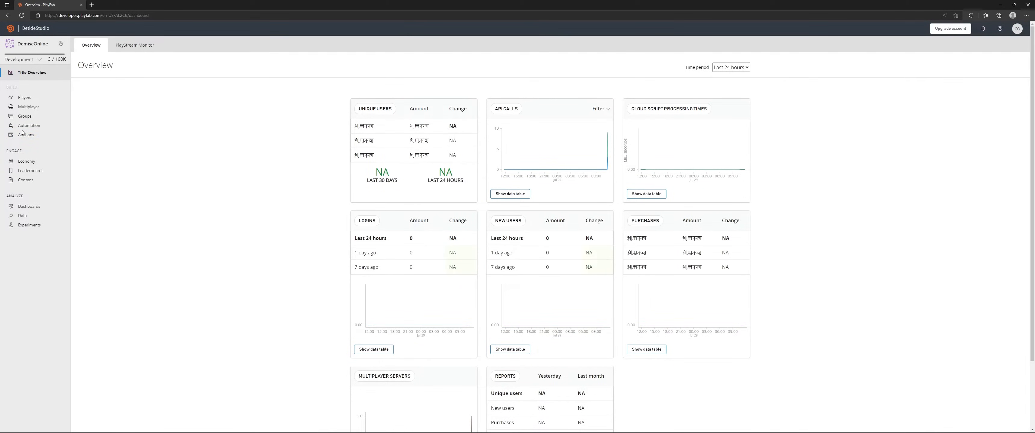
left_click(27, 159)
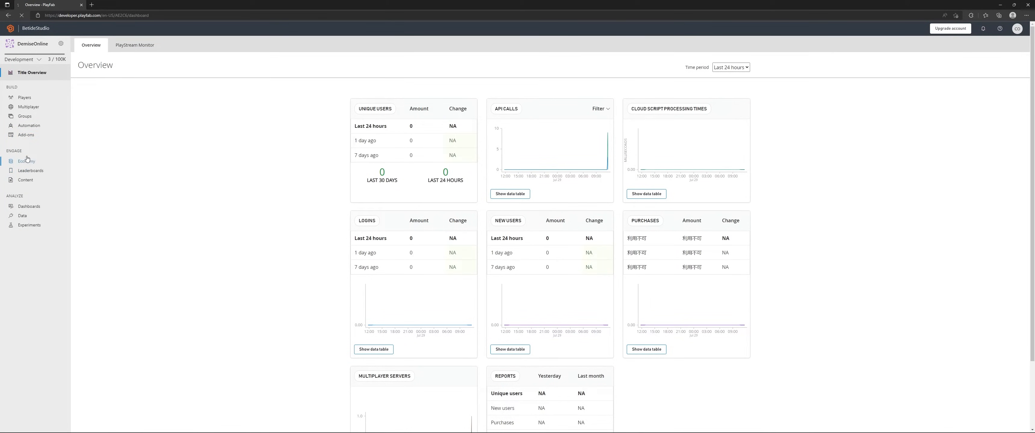
left_click(34, 112)
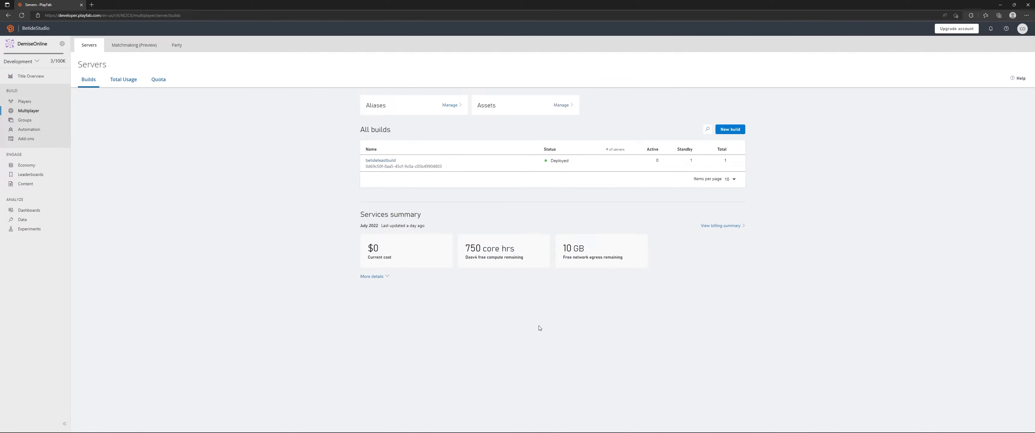
Switch to Unreal Editor and view the project's Maps & Modes settings
left_click(598, 426)
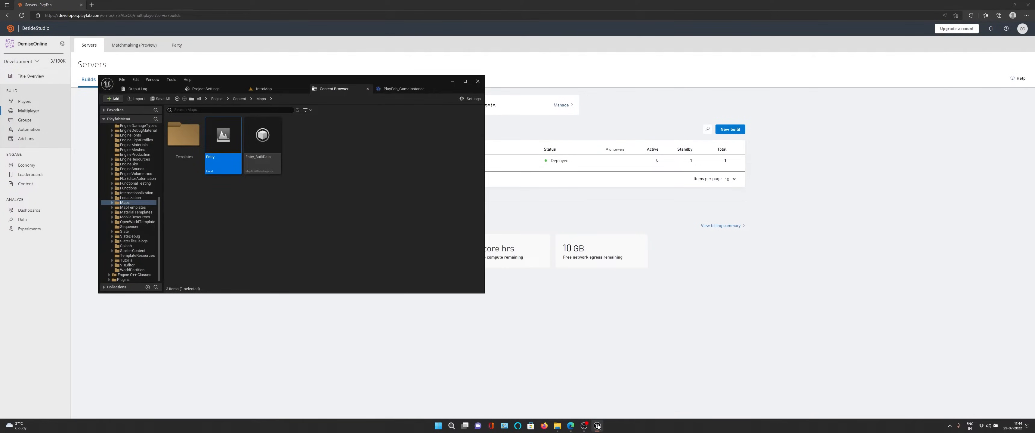
left_click(188, 87)
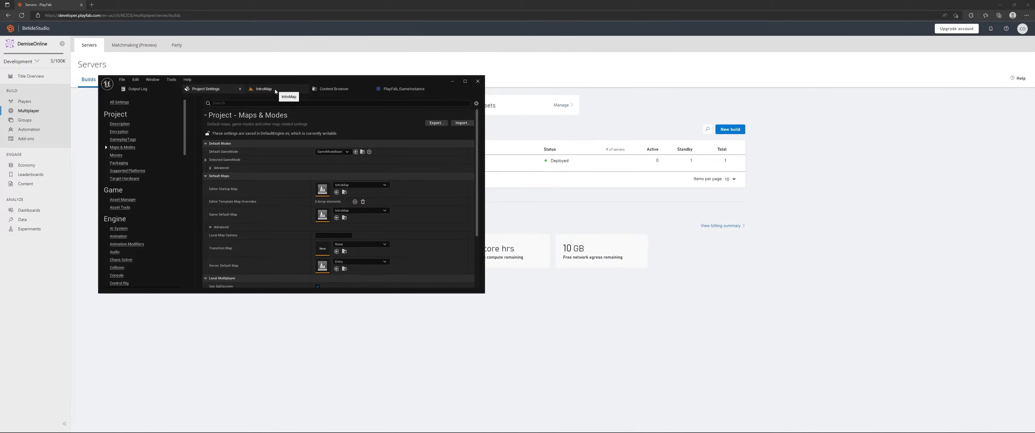
left_click(249, 62)
mouse_move(530, 432)
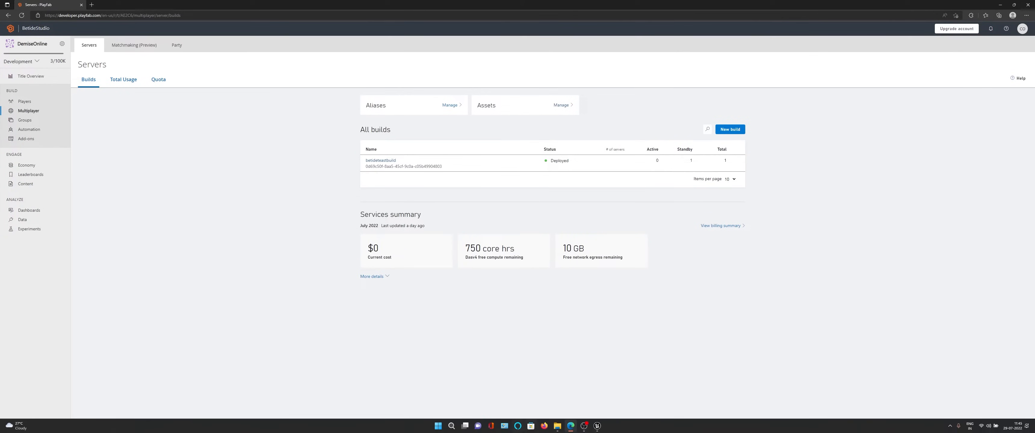
Bring up the IntroMap level in Unreal Editor and browse the project content to the PlayFabMenu Maps folder
left_click(597, 426)
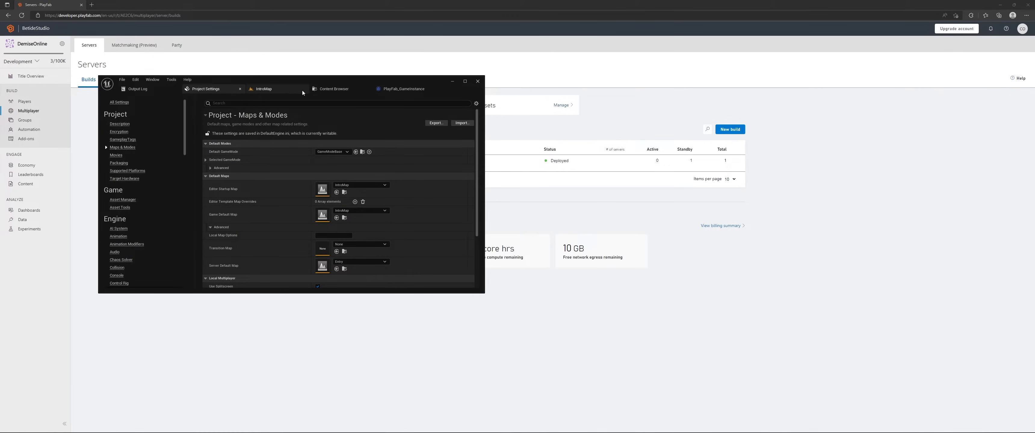
left_click(122, 80)
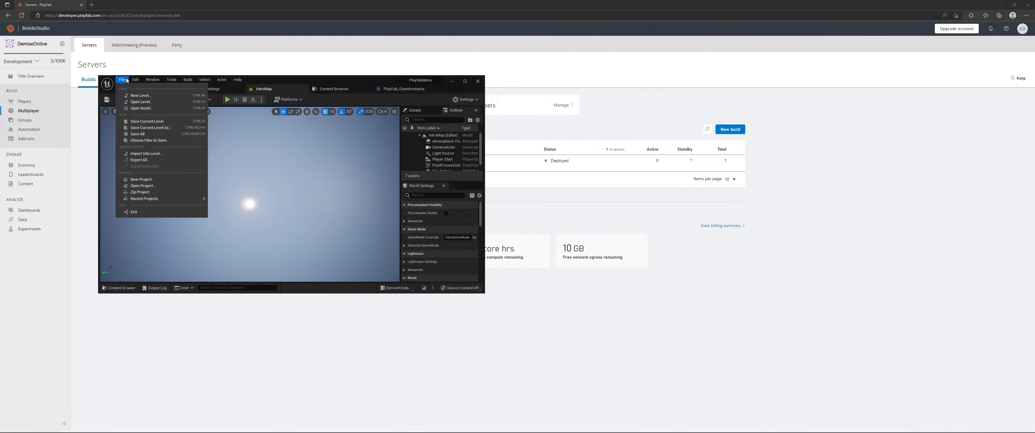
mouse_move(133, 82)
left_click(118, 288)
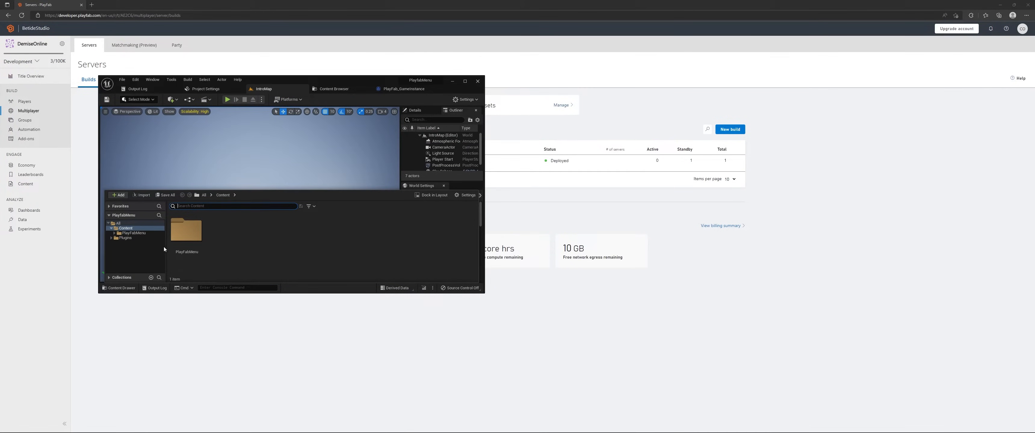
left_click(171, 240)
double_click(171, 240)
double_click(301, 232)
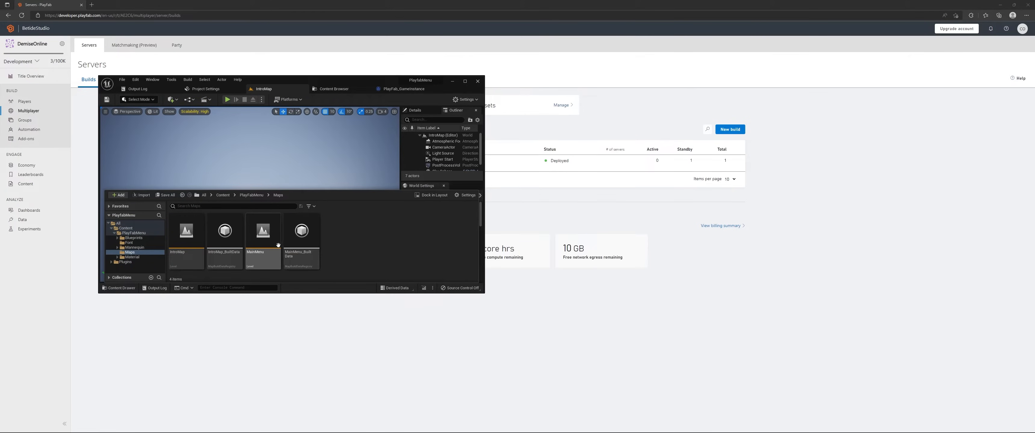
Create a new level from the Open World template
left_click(122, 79)
left_click(156, 101)
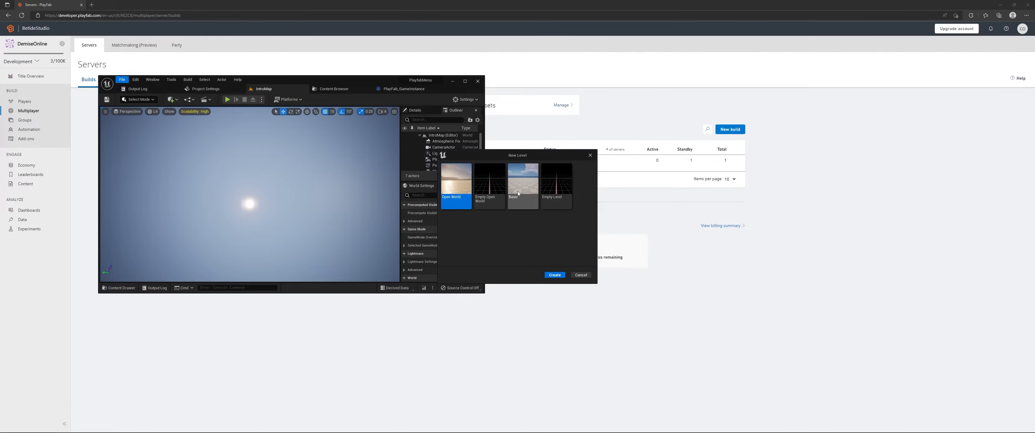
left_click(558, 274)
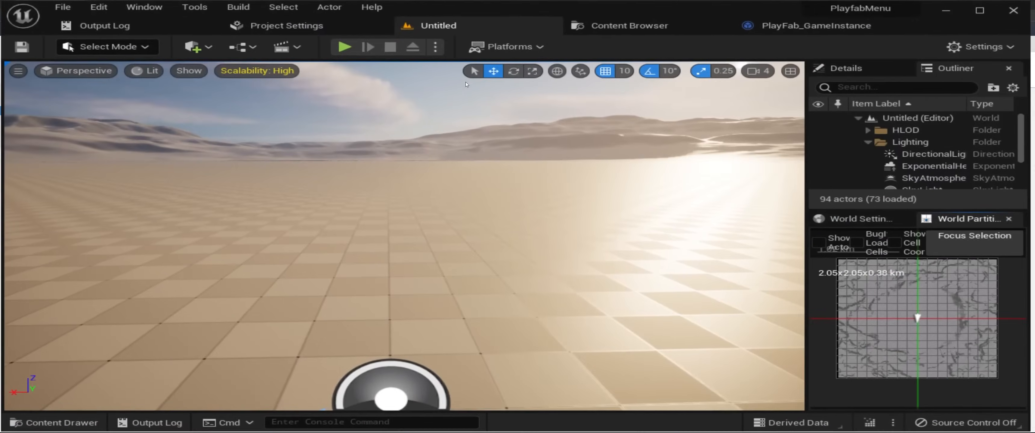
Save the new level as PlayableMap in the PlayFabMenu Maps folder
key("ctrl+s")
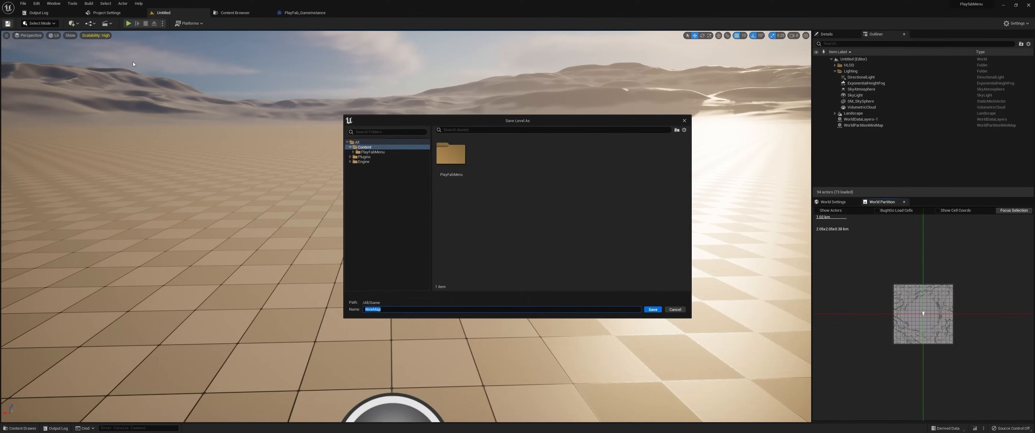
double_click(451, 155)
double_click(560, 159)
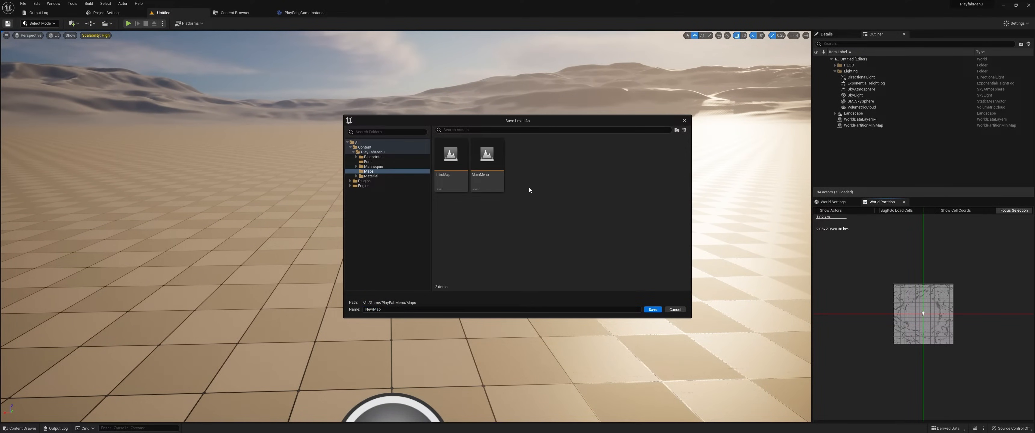
left_click(387, 311)
type("Playabl")
key("Return")
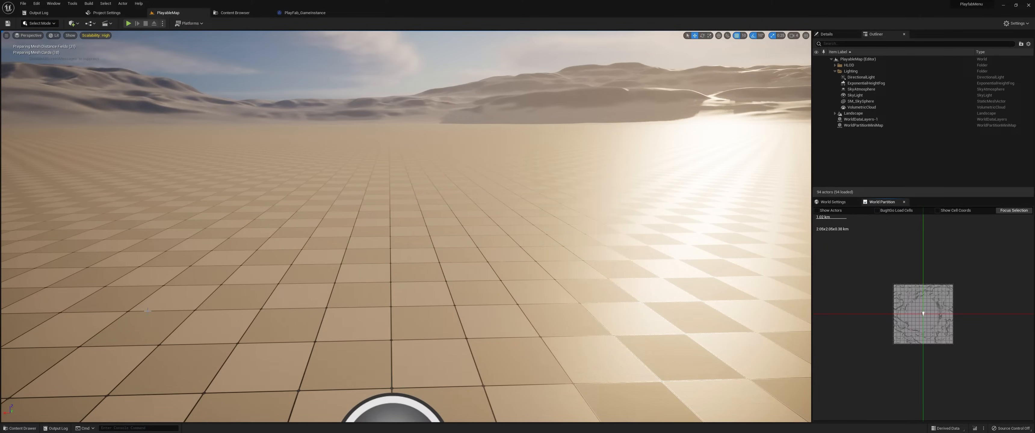
Show the World Settings of PlayableMap and view the available GameMode Override options
right_click_drag(406, 227, 359, 186)
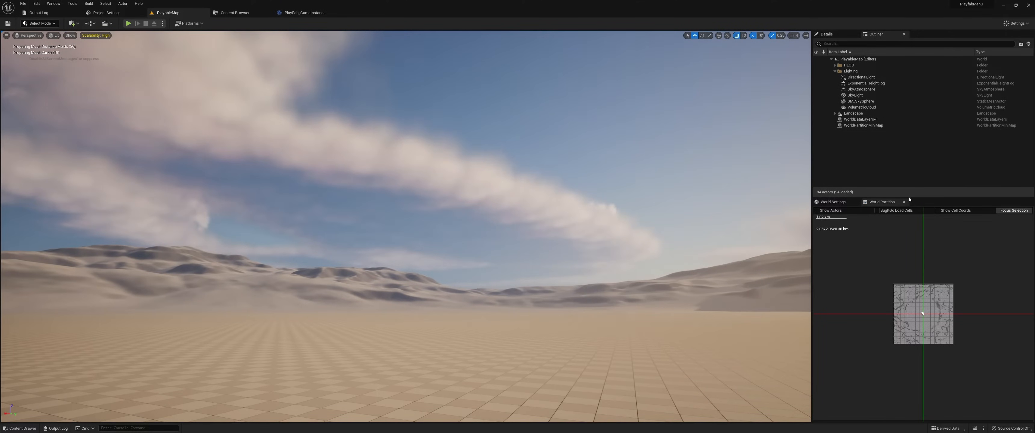
left_click(848, 205)
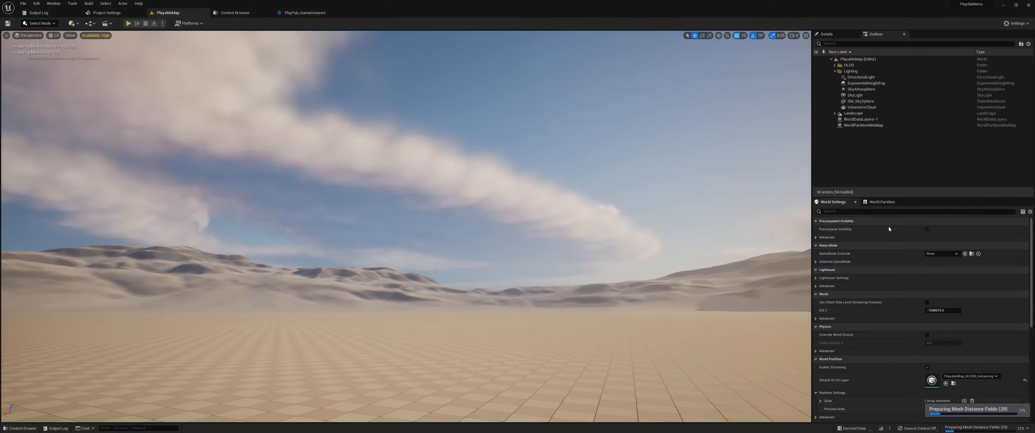
left_click(950, 256)
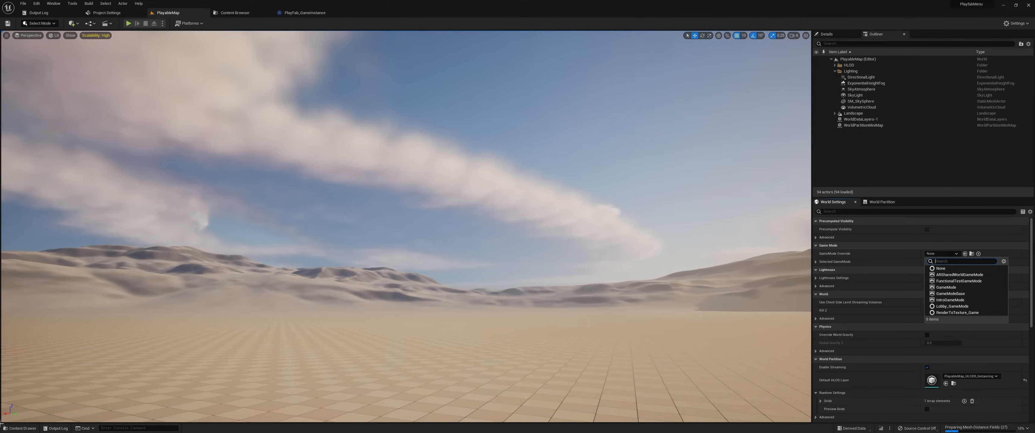
Add the Third Person Blueprint feature pack to the project and close the content dialog
left_click(20, 428)
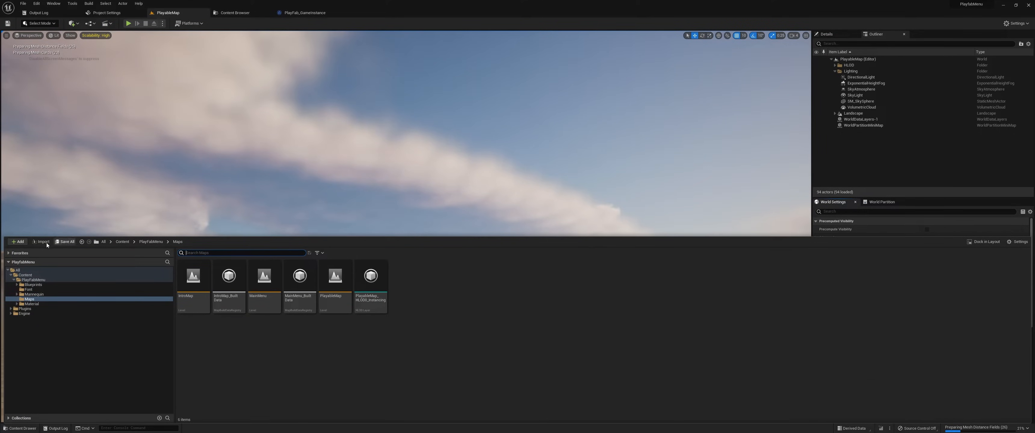
left_click(18, 242)
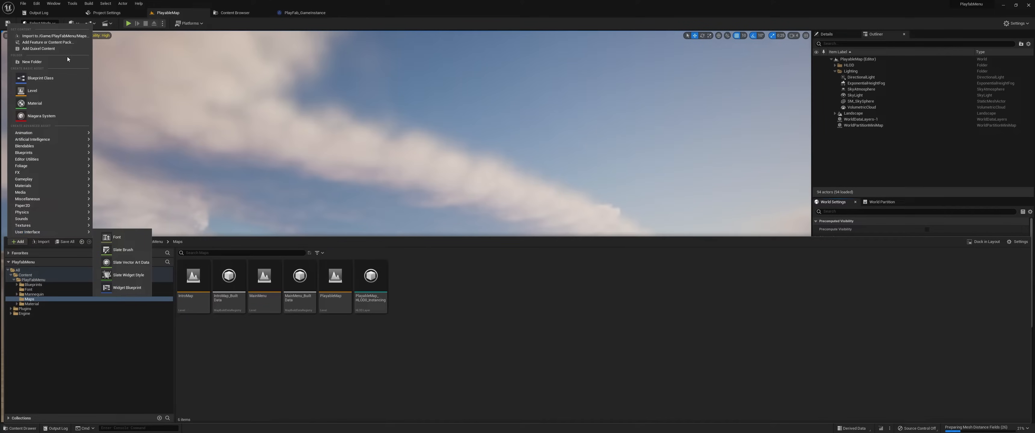
left_click(47, 43)
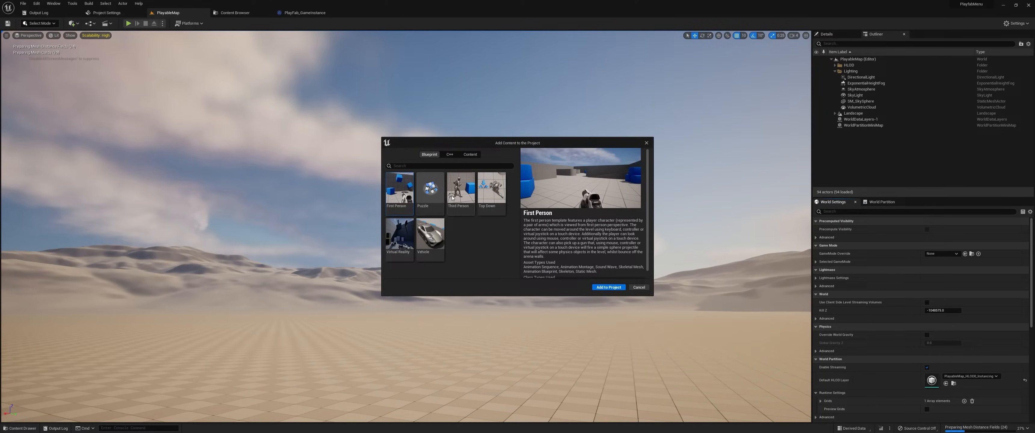
left_click(466, 198)
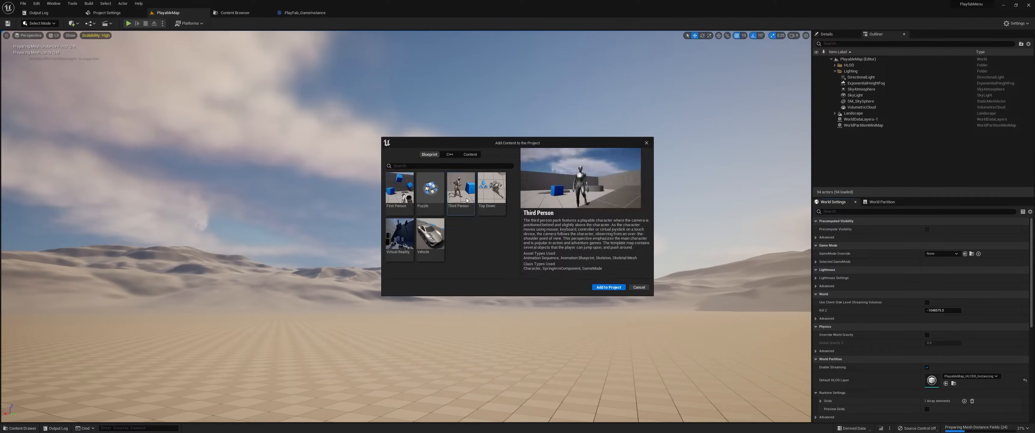
left_click(614, 290)
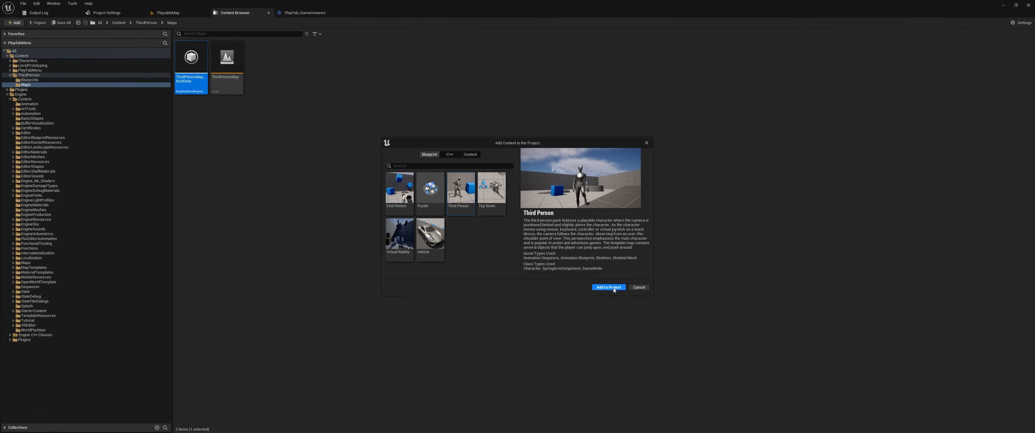
left_click(647, 143)
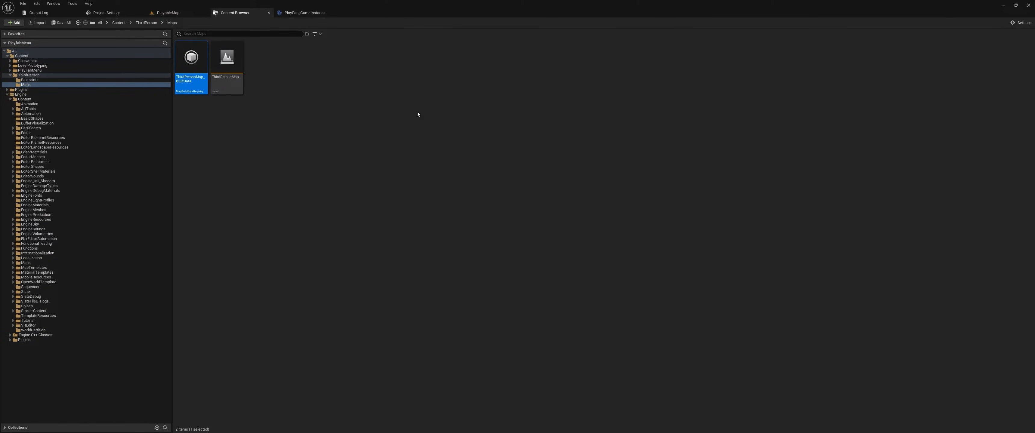
Set PlayableMap's GameMode Override to BP_ThirdPersonGameMode and save the changes
left_click(178, 12)
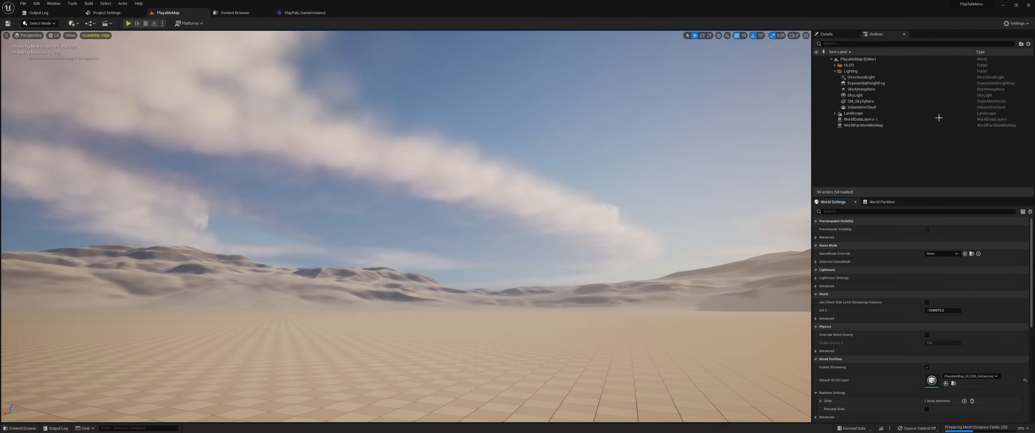
left_click(940, 254)
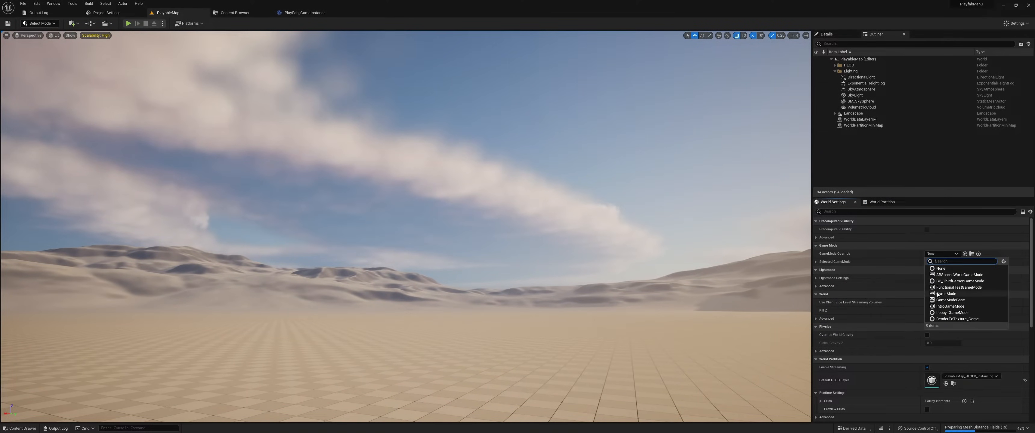
left_click(967, 281)
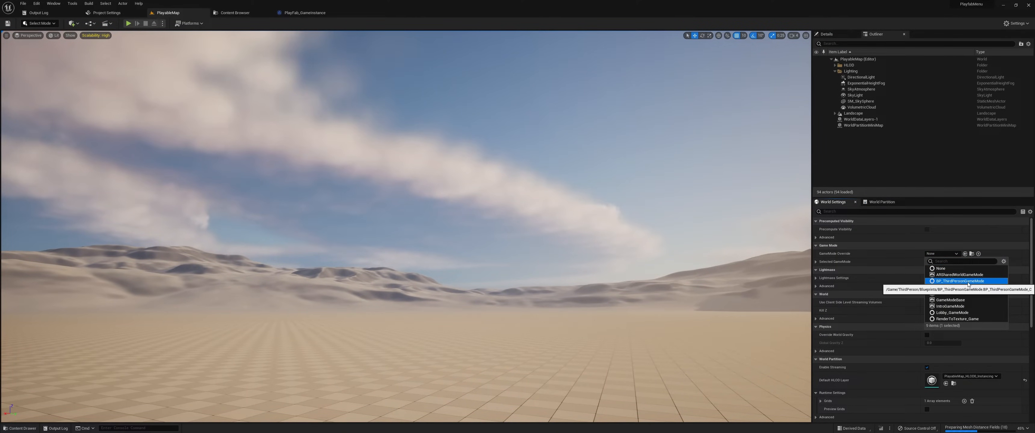
left_click(23, 3)
left_click(37, 69)
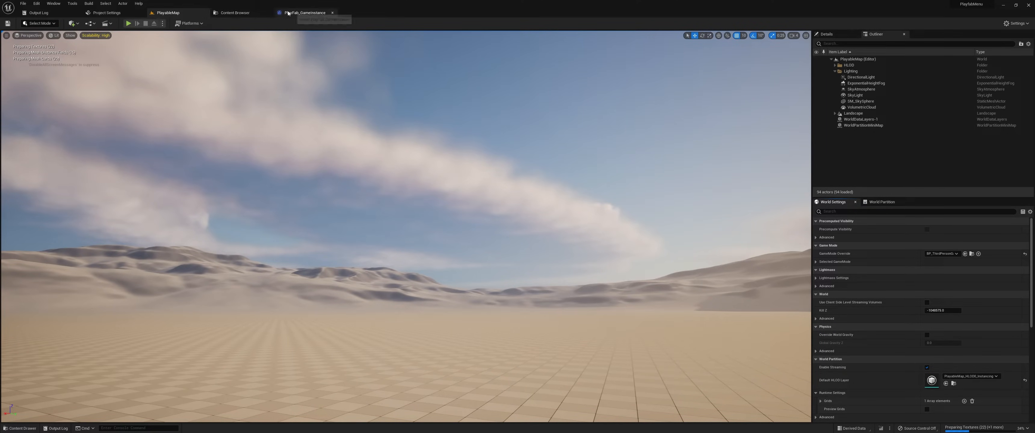
left_click(120, 13)
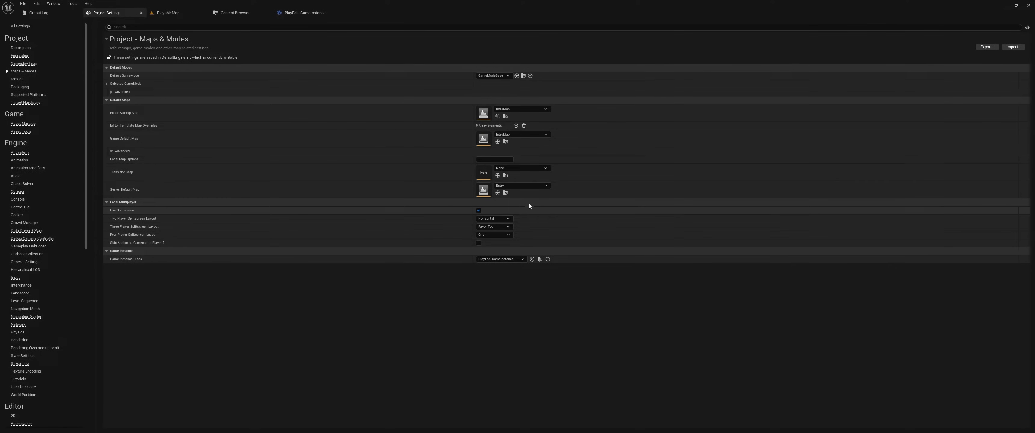
left_click(529, 186)
scroll(552, 271, "down", 2)
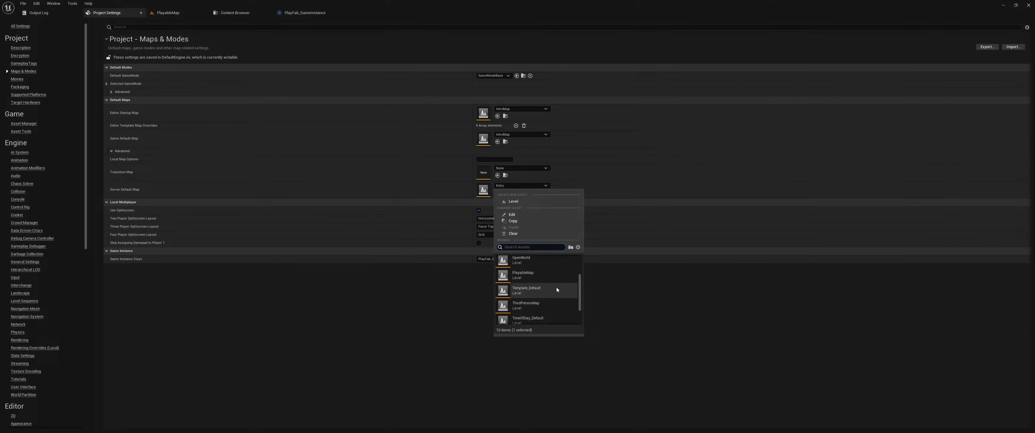
scroll(547, 302, "up", 3)
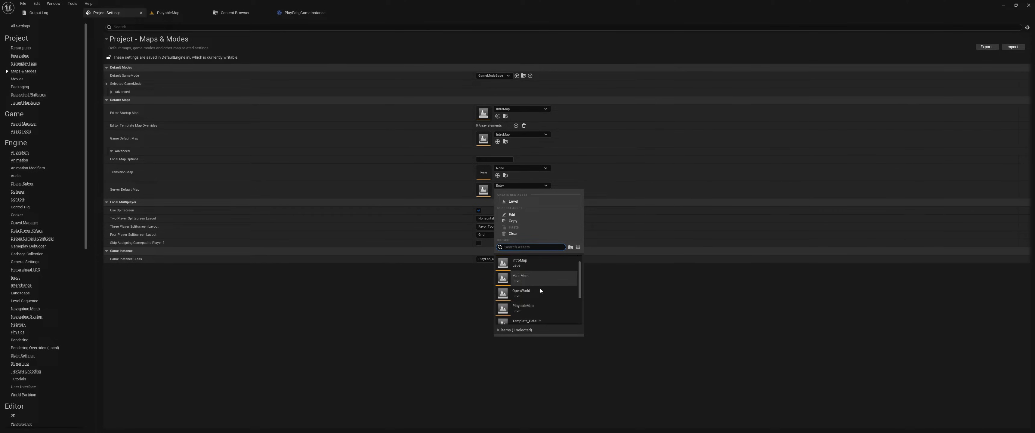
scroll(518, 289, "up", 1)
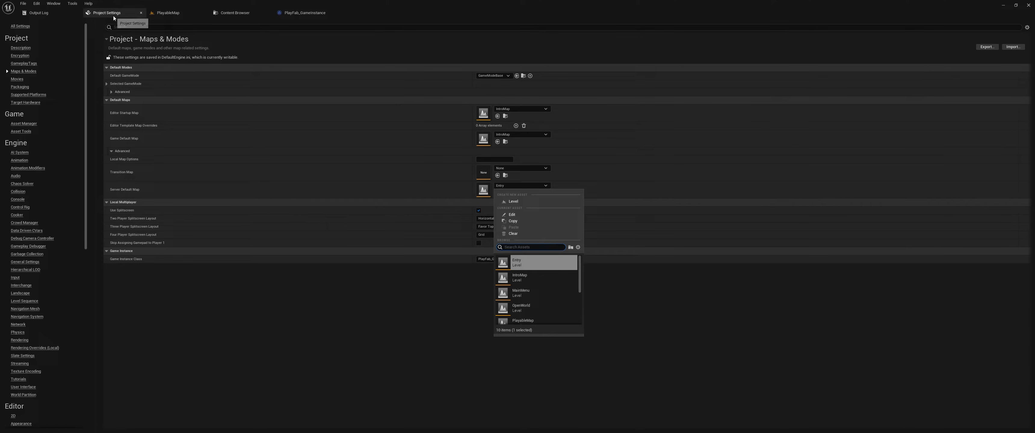
left_click(168, 12)
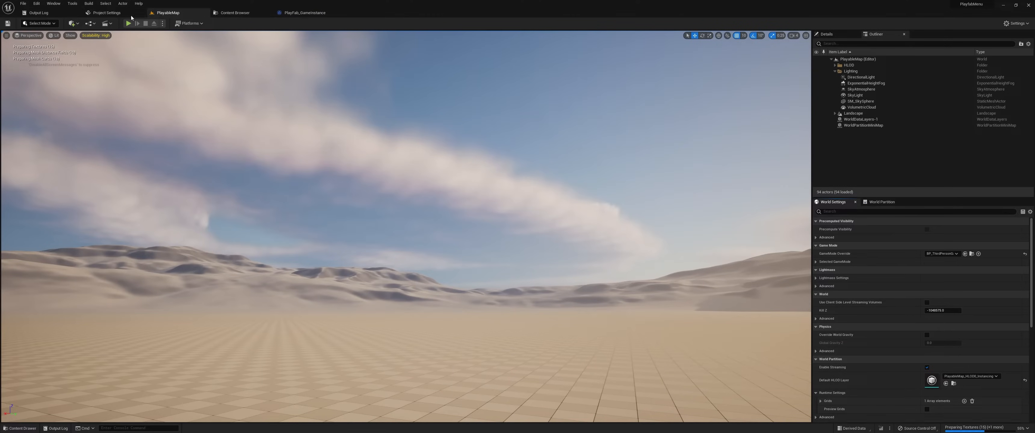
Set the project's Server Default Map to PlayableMap in the Maps & Modes settings
left_click(95, 16)
left_click(521, 185)
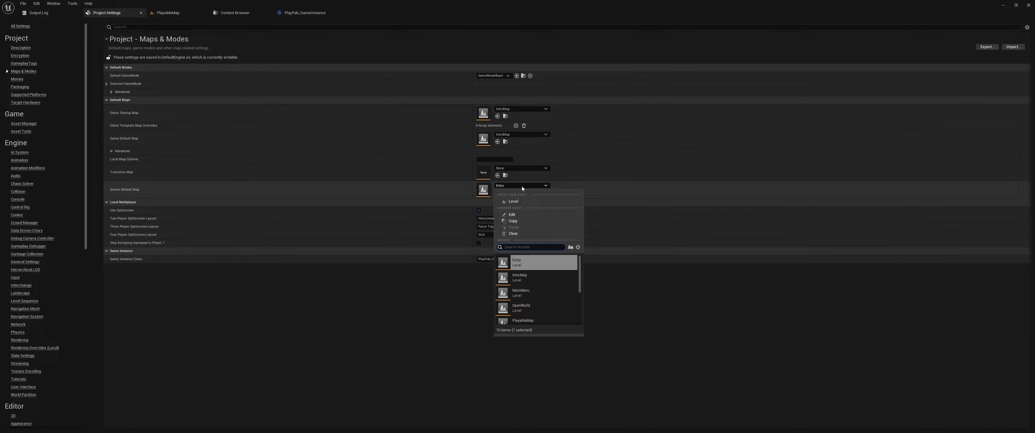
type("play")
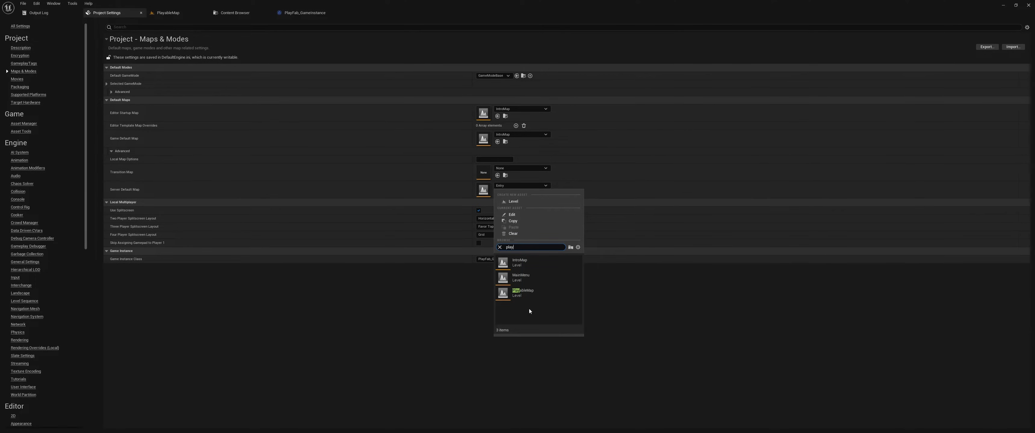
left_click(522, 293)
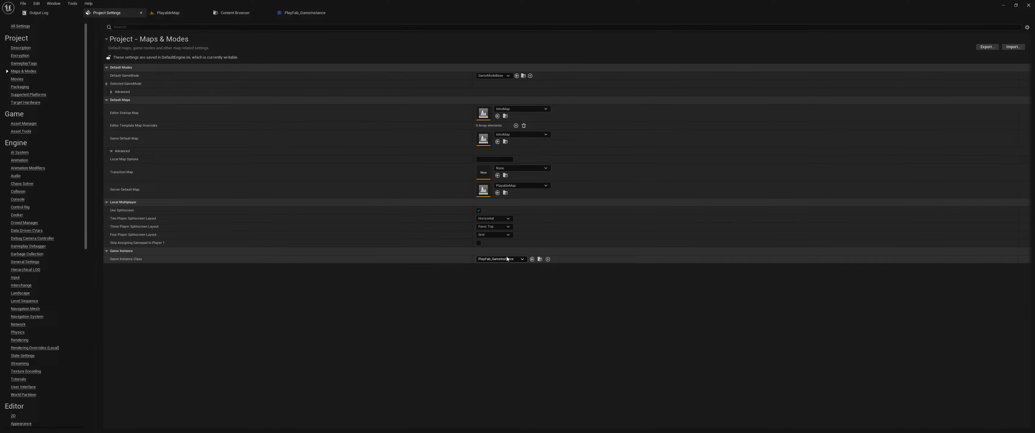
Examine the project's Packaging settings, including the advanced options and the list of maps to include in a packaged build
left_click(20, 87)
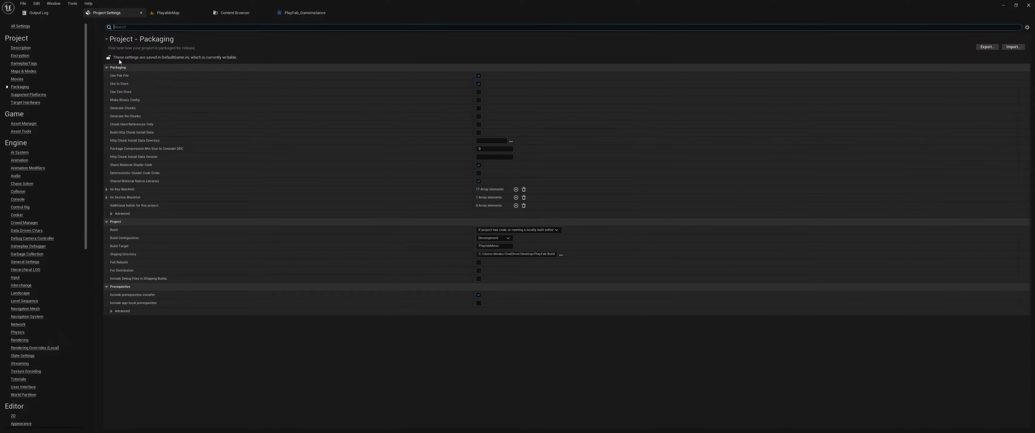
left_click(112, 311)
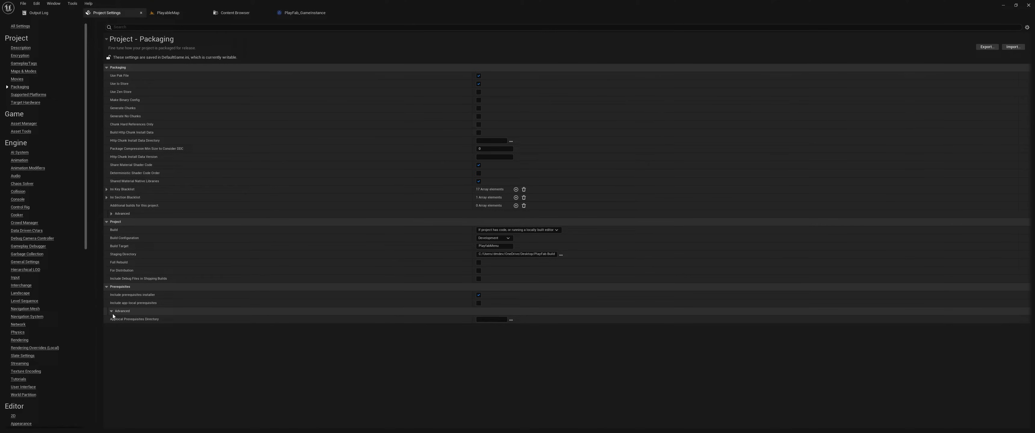
left_click(114, 213)
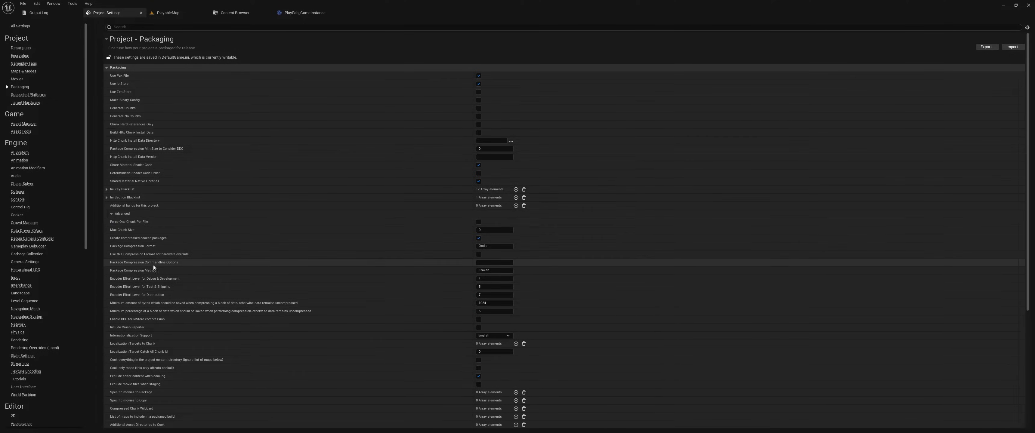
scroll(155, 269, "down", 5)
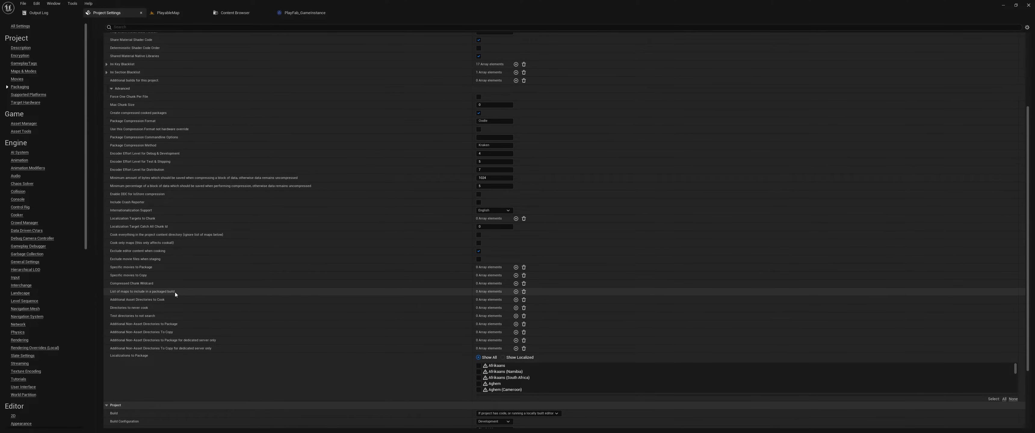
Package the project for Windows as PlayfabMenuServer into the desktop's PlayFab Build folder and show the output log
left_click(168, 12)
left_click(189, 23)
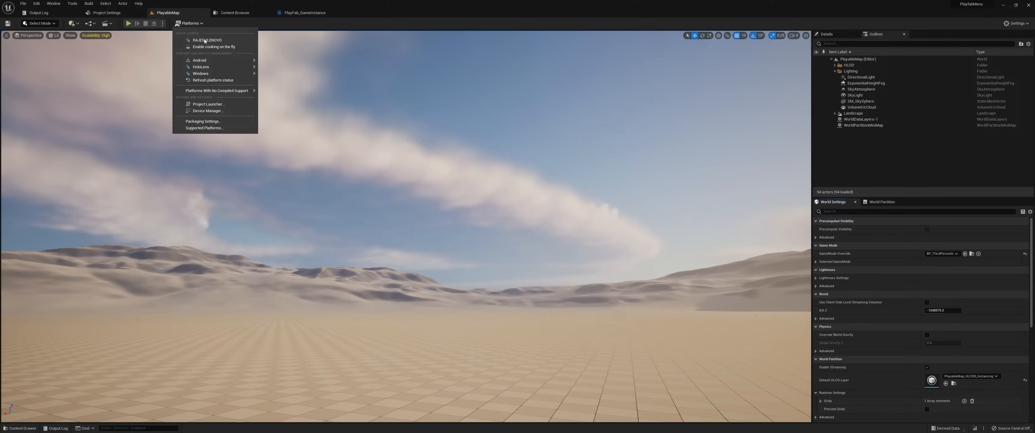
mouse_move(201, 73)
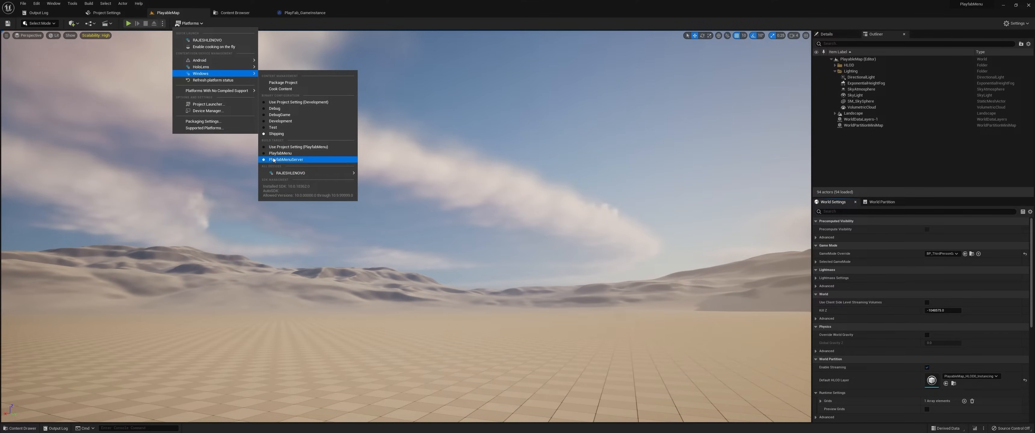
left_click(287, 82)
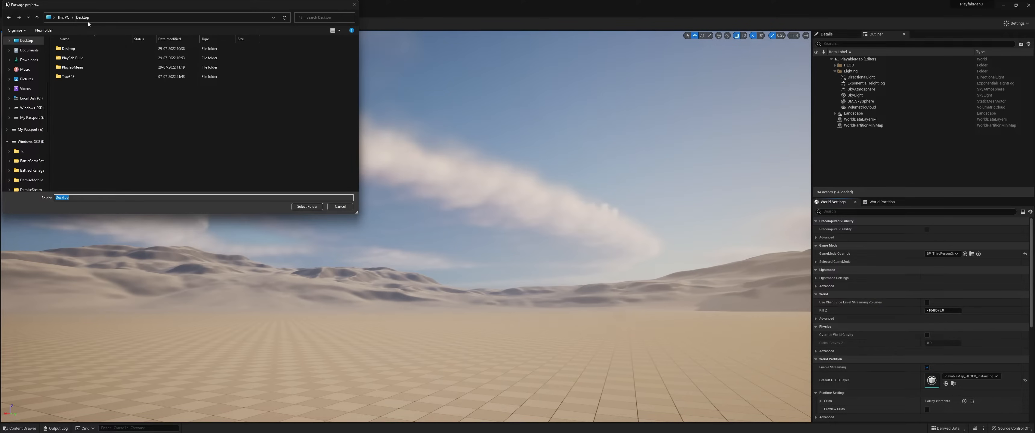
left_click(76, 49)
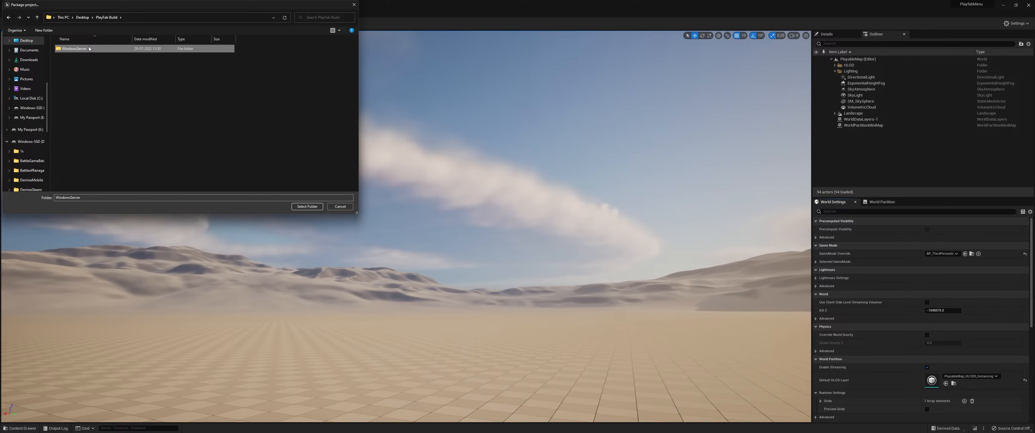
left_click(83, 17)
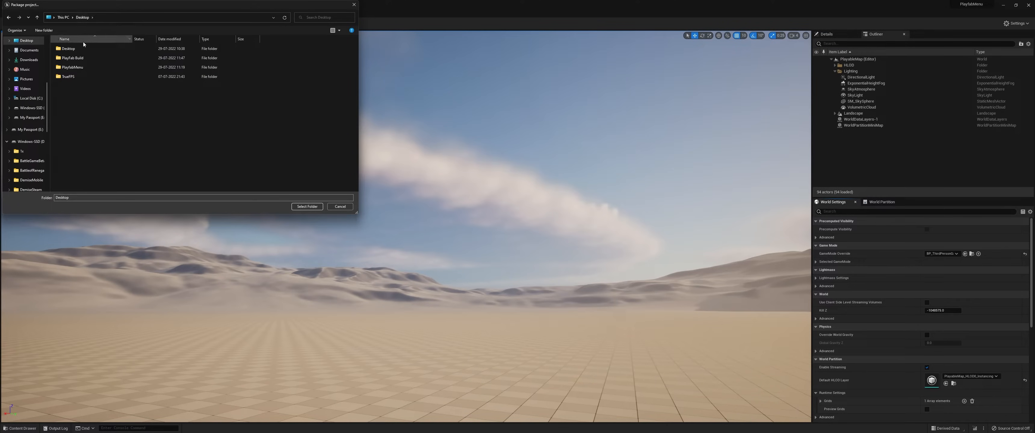
double_click(74, 58)
left_click(306, 206)
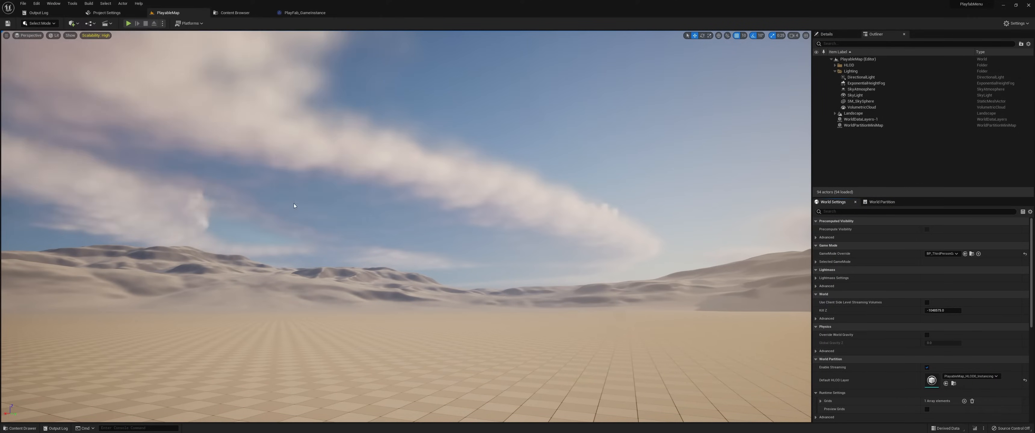
left_click(961, 406)
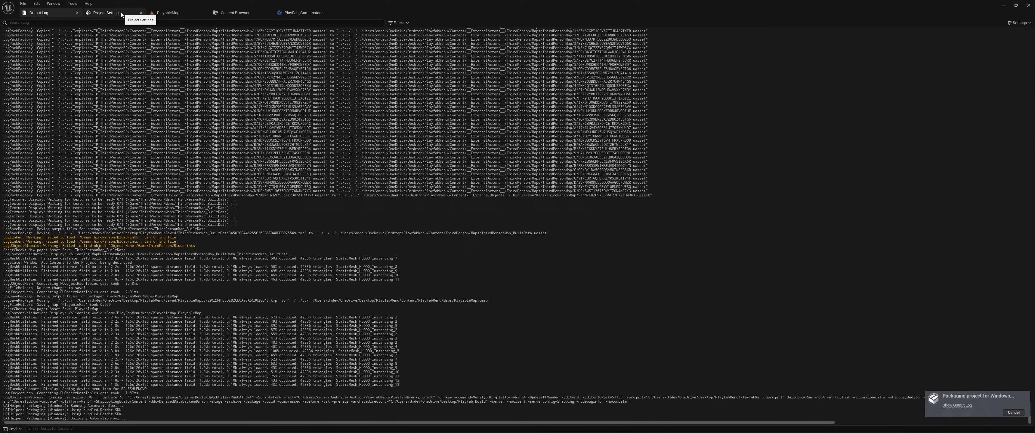
Review the project's Packaging settings down to the Project and Prerequisites sections, and return to the output log
left_click(107, 13)
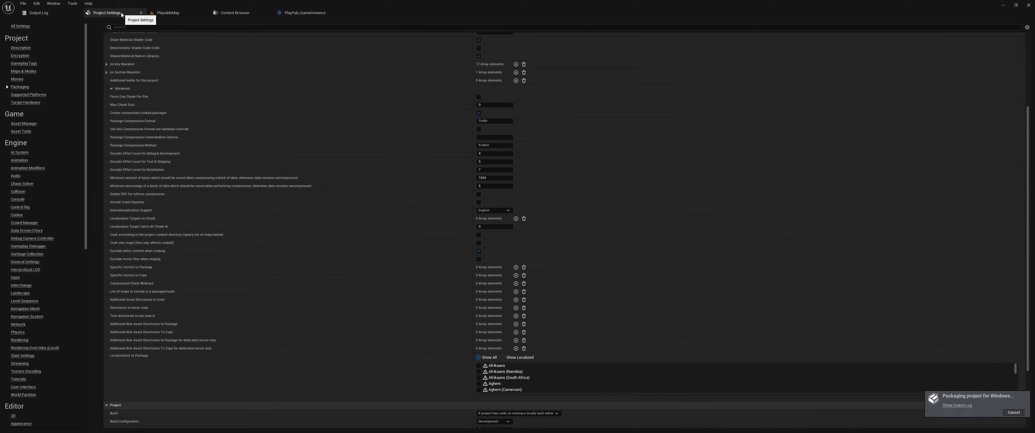
scroll(143, 70, "up", 5)
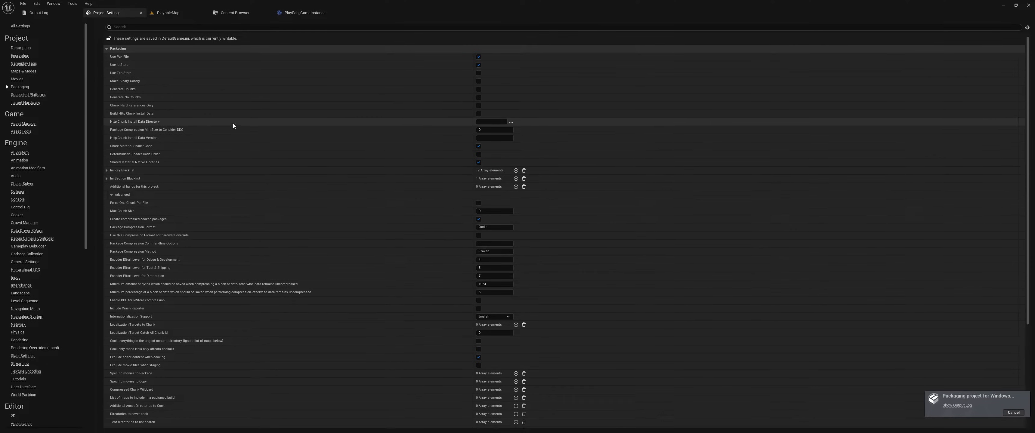
scroll(241, 126, "up", 1)
scroll(169, 143, "down", 3)
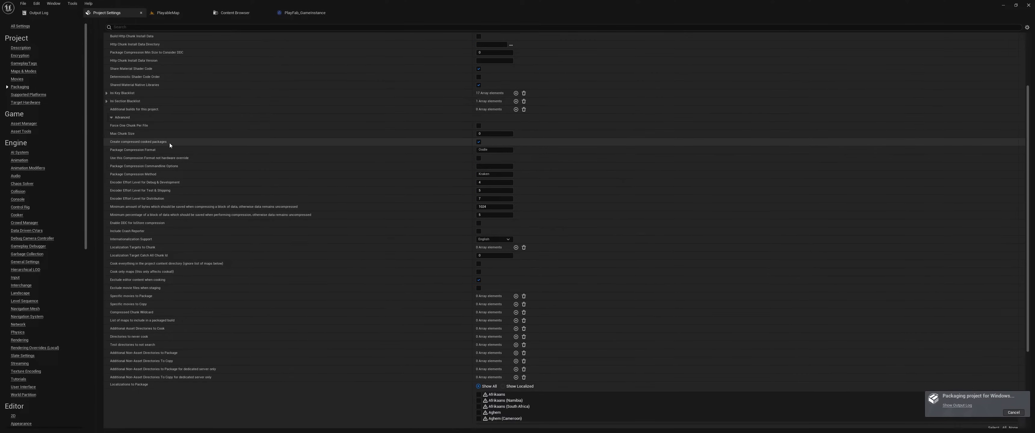
scroll(176, 151, "down", 3)
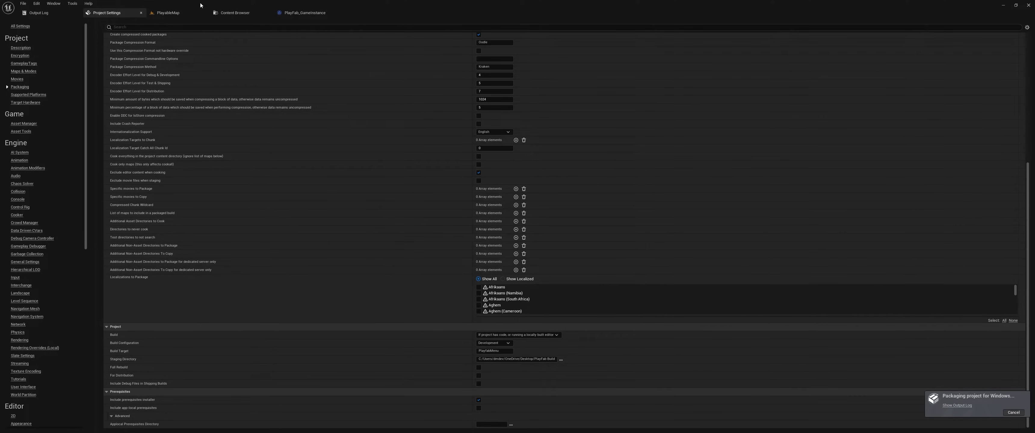
left_click(39, 12)
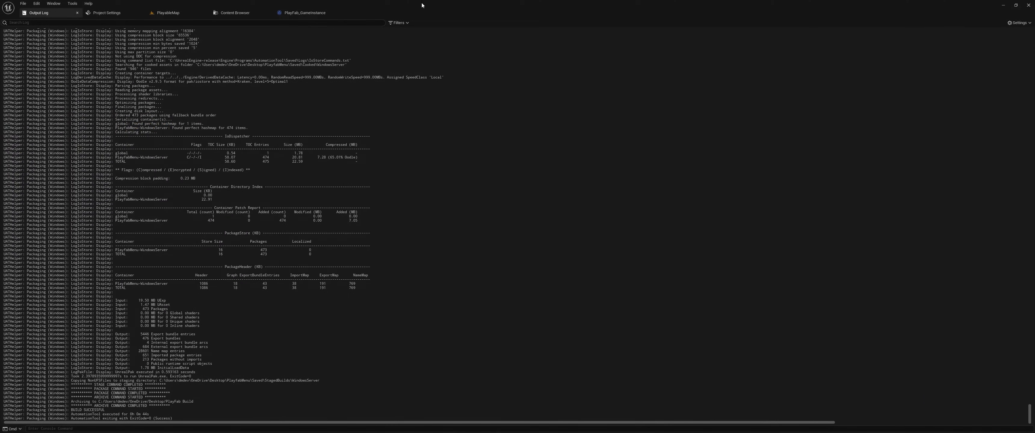
Switch to the PlayFab Servers page in the browser and queue the existing build betideteastbuild for deletion
left_click_drag(422, 5, 329, 134)
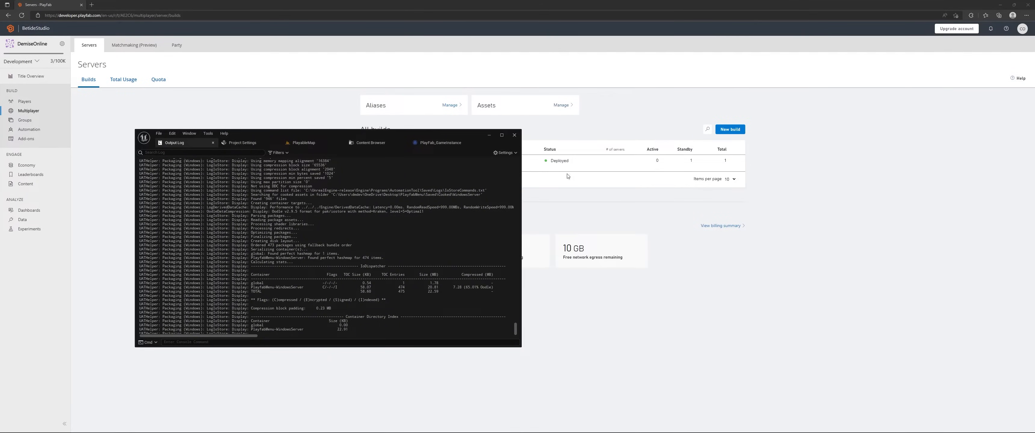
left_click(567, 176)
right_click(380, 160)
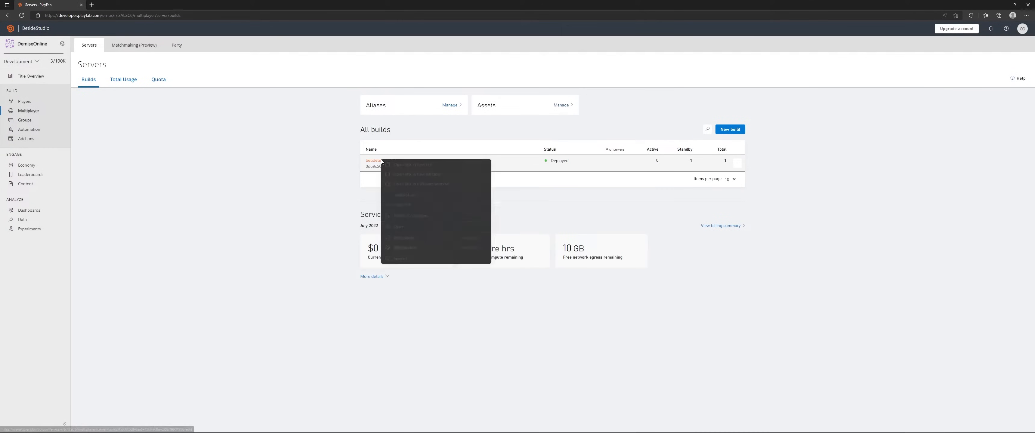
left_click(355, 162)
left_click(737, 163)
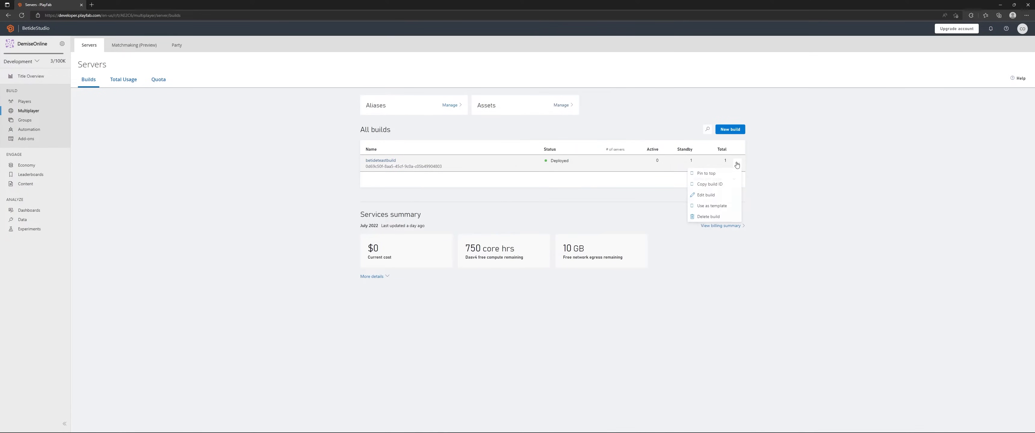
left_click(707, 216)
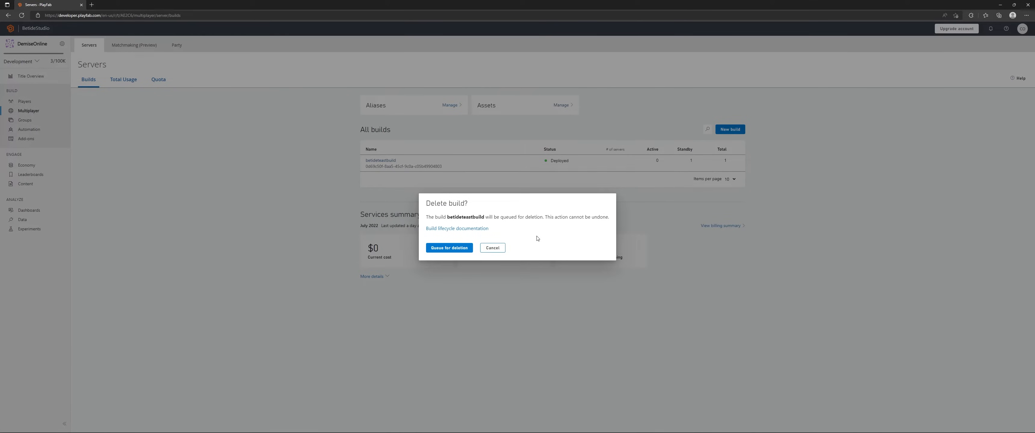
left_click(446, 248)
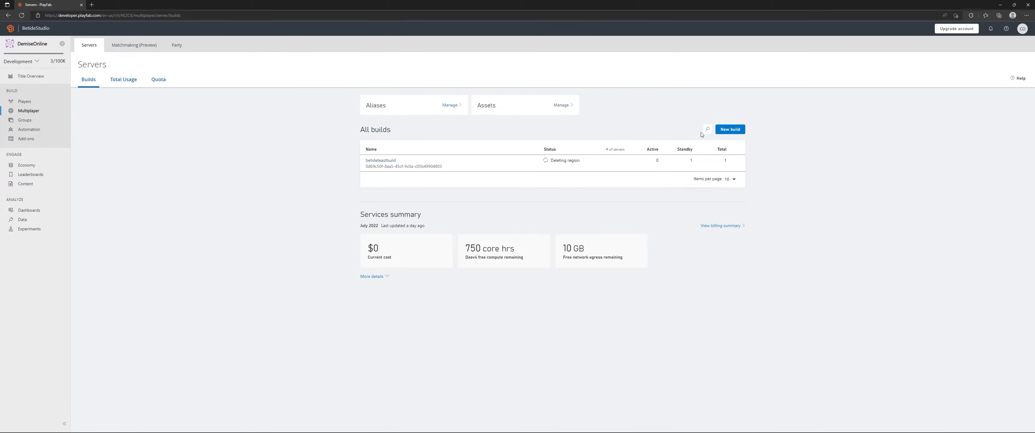
Compress all contents of the packaged WindowsServer folder in PlayFab Build into WindowsServer.zip with 7-Zip and close the folder
left_click_drag(567, 5, 642, 17)
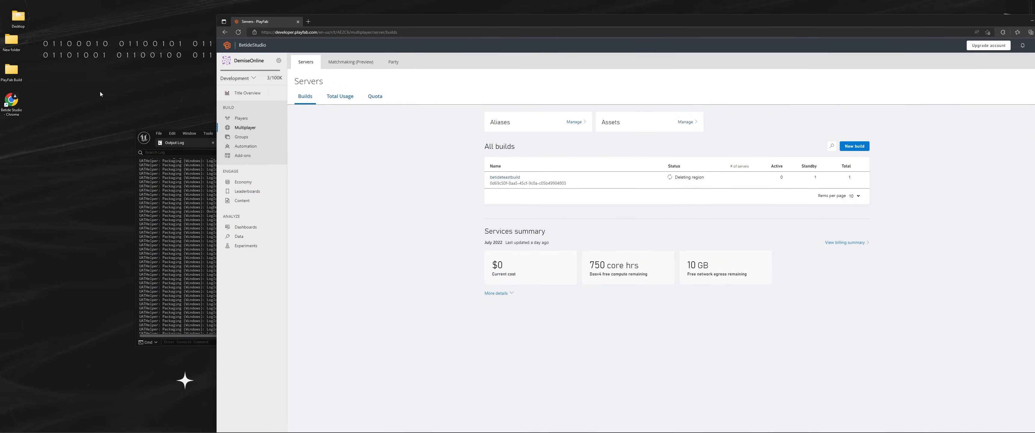
double_click(11, 71)
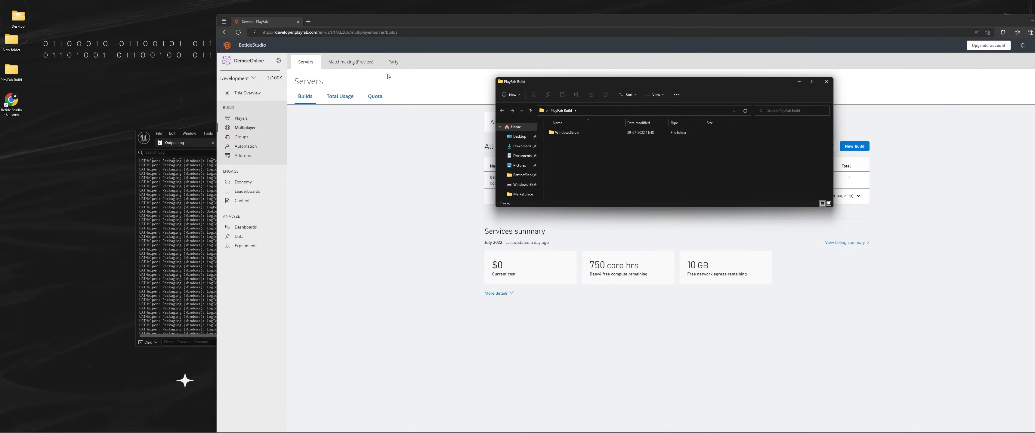
double_click(585, 132)
key("ctrl+a")
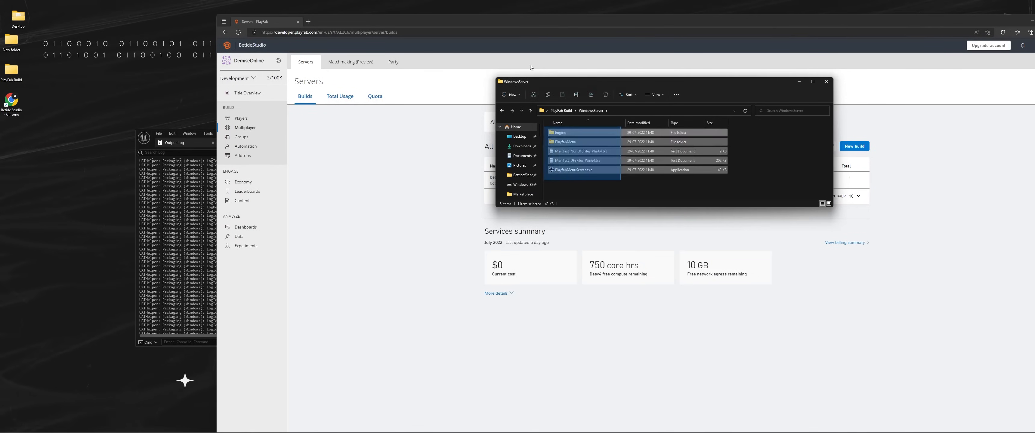
right_click(574, 147)
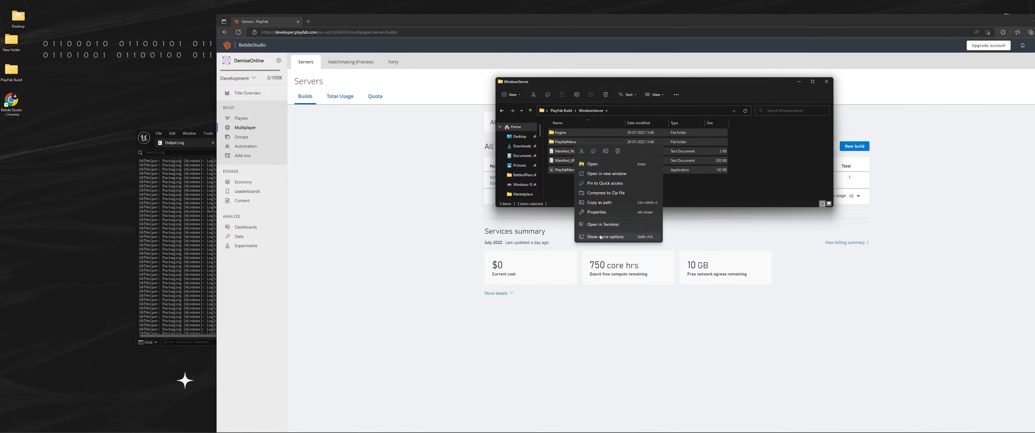
left_click(634, 235)
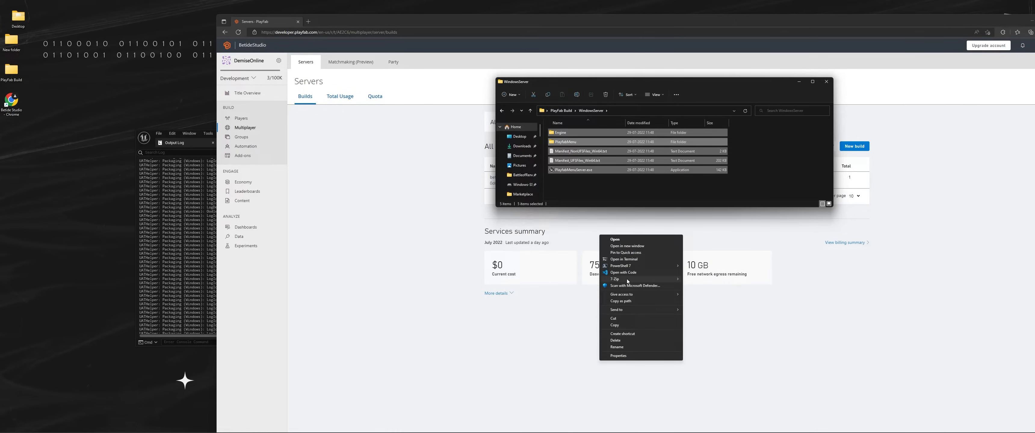
mouse_move(659, 279)
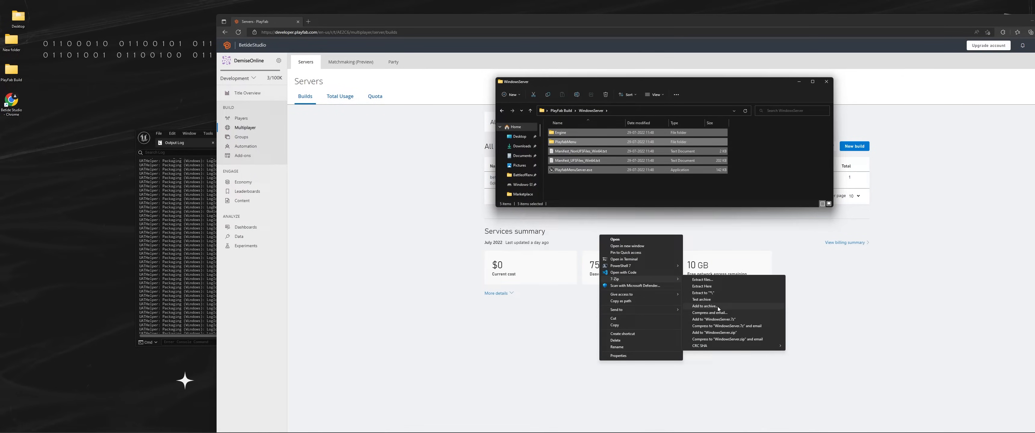
left_click(715, 333)
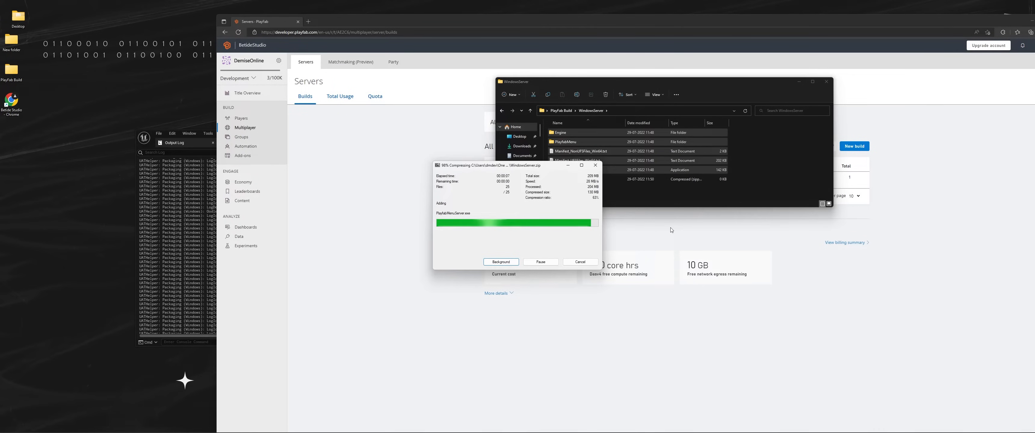
left_click(824, 82)
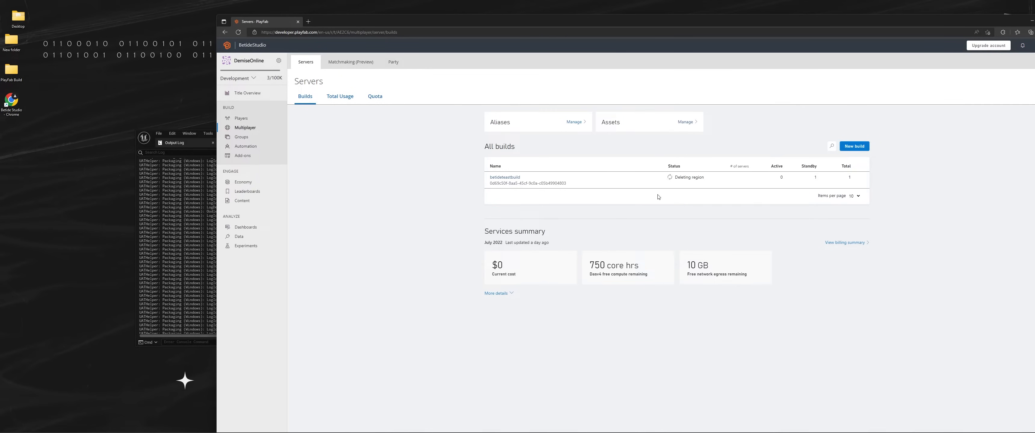
Copy the start command from the details of the betideteastbuild build and return to the builds list
left_click(517, 179)
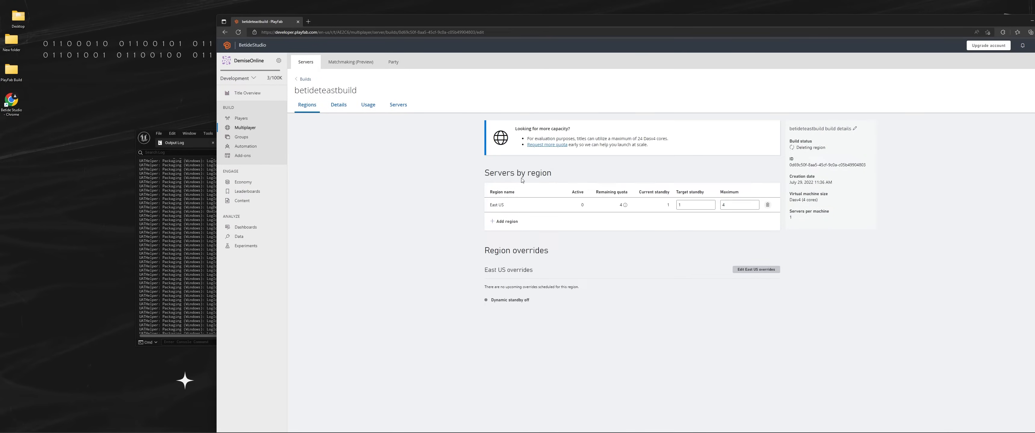
left_click(339, 105)
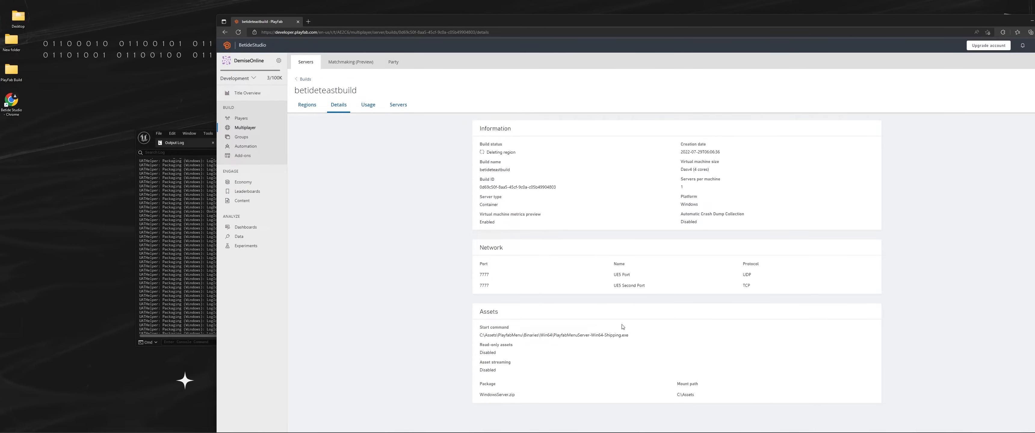
left_click_drag(632, 338, 479, 336)
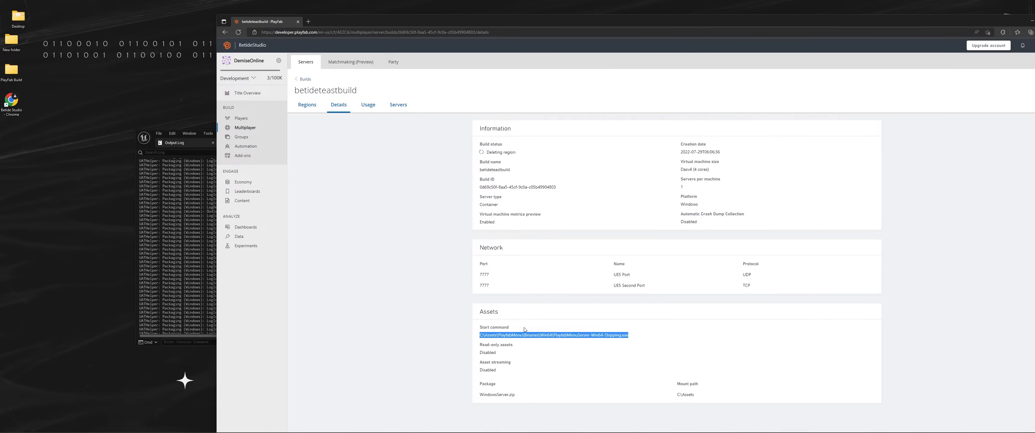
right_click(481, 337)
left_click(502, 218)
left_click(299, 83)
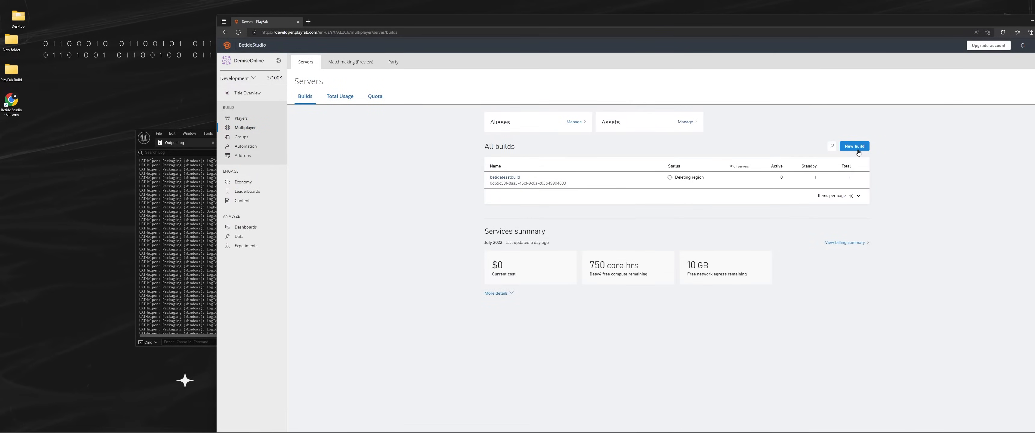
Start a new build named BetideStudioTest on a Dasv4 (4 cores) virtual machine with the virtual machine metrics preview enabled
left_click(854, 147)
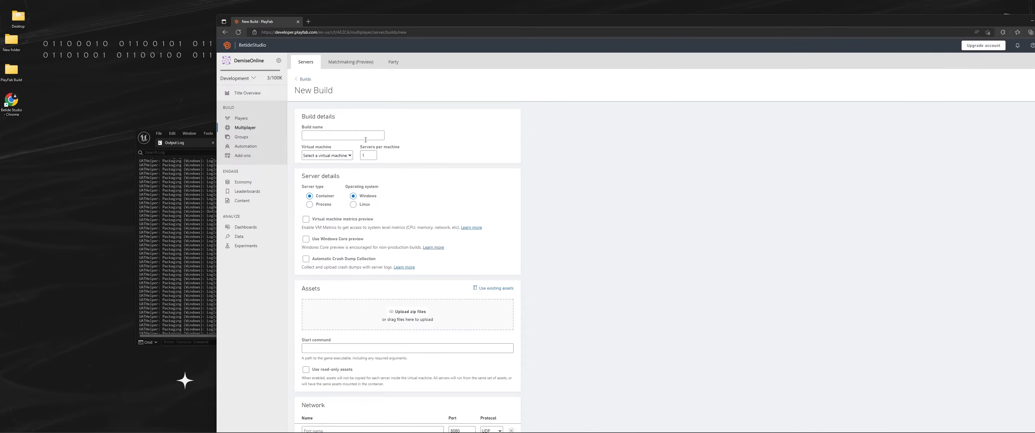
left_click(344, 136)
type("B")
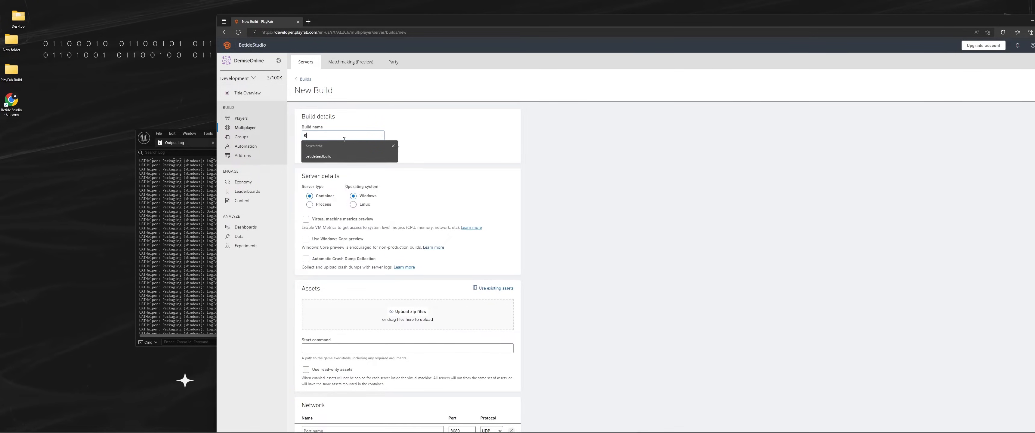
type("etideStudioTest")
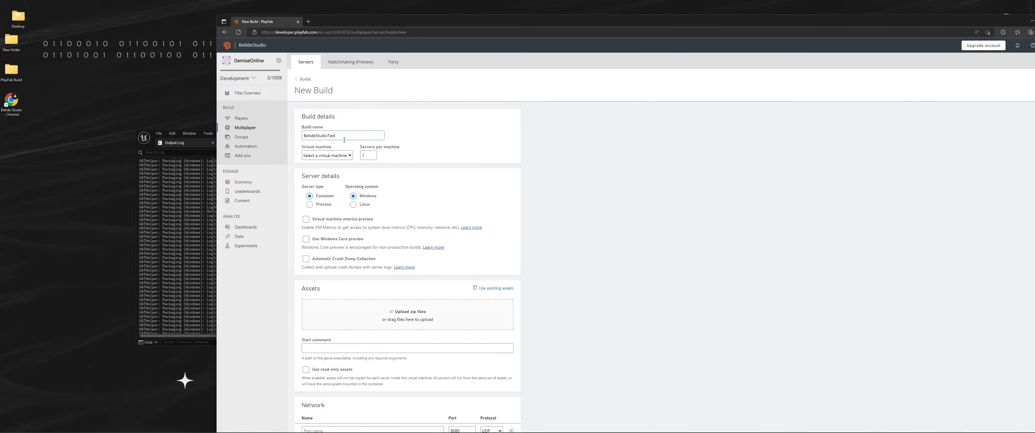
left_click(341, 155)
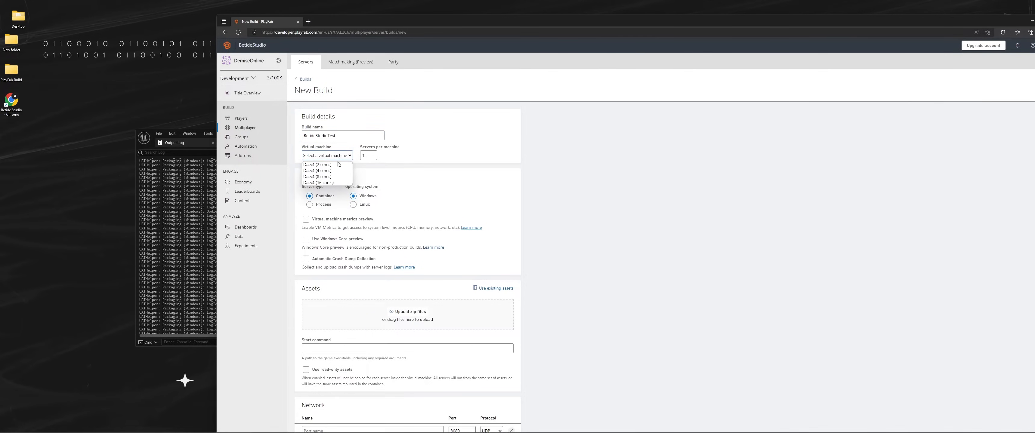
left_click(336, 170)
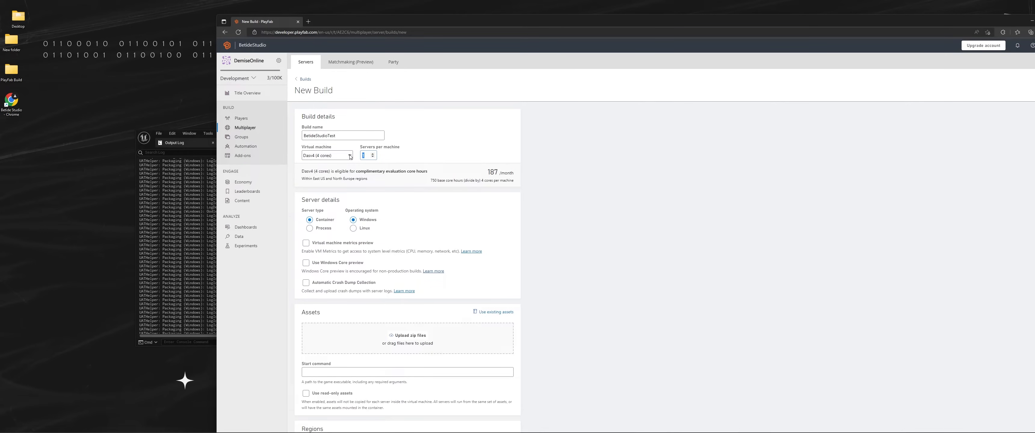
left_click(341, 244)
scroll(327, 224, "down", 3)
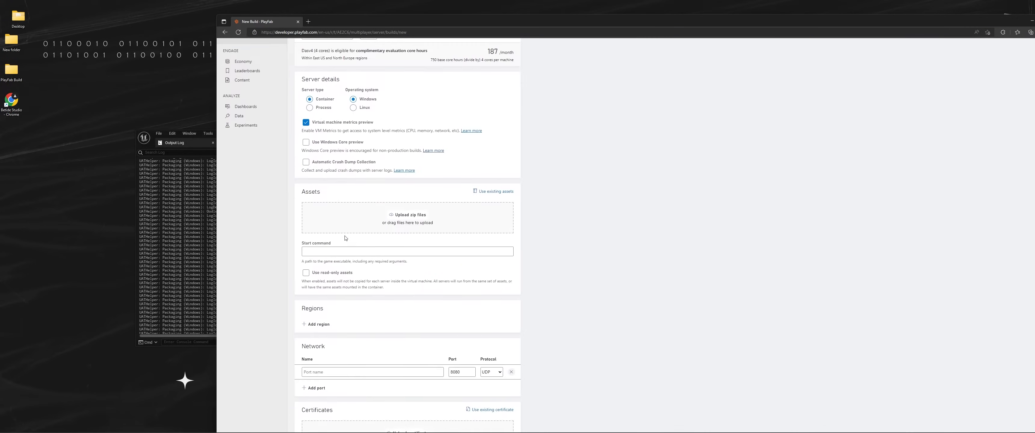
Try to upload WindowsServer.zip from the WindowsServer folder as the build's asset, and remove the rejected upload
left_click(409, 215)
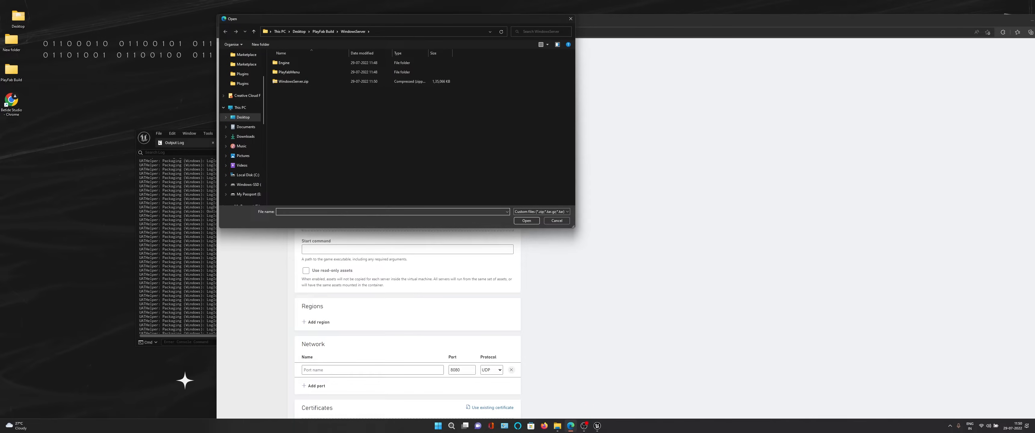
double_click(369, 83)
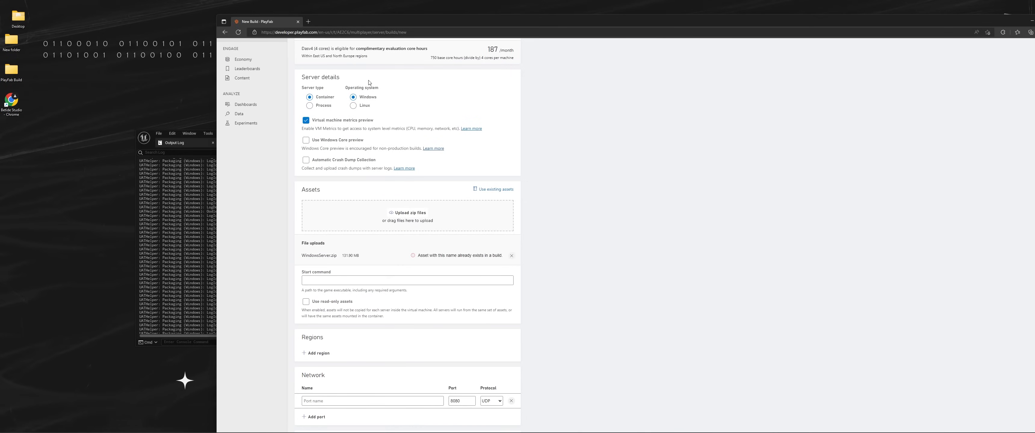
left_click(511, 256)
Permanently delete GameMode.zip, PlayFab.zip and Windows2Server.zip from the existing assets
left_click(492, 189)
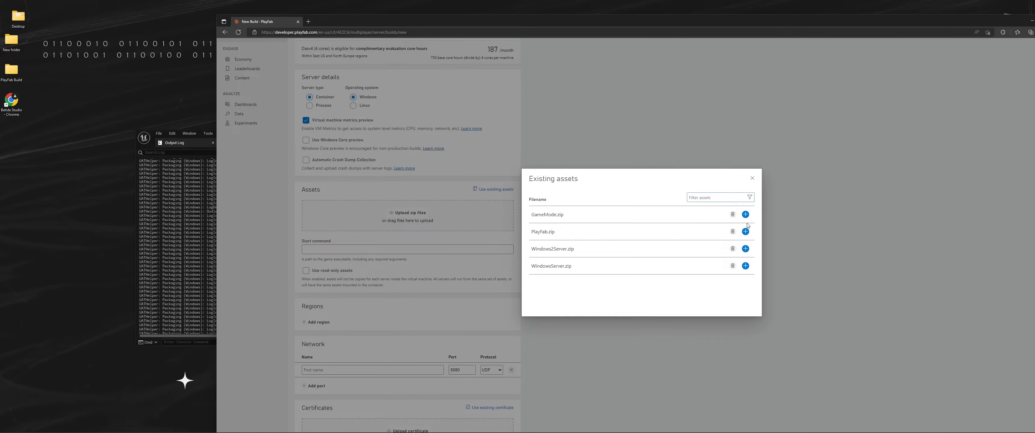
left_click(732, 265)
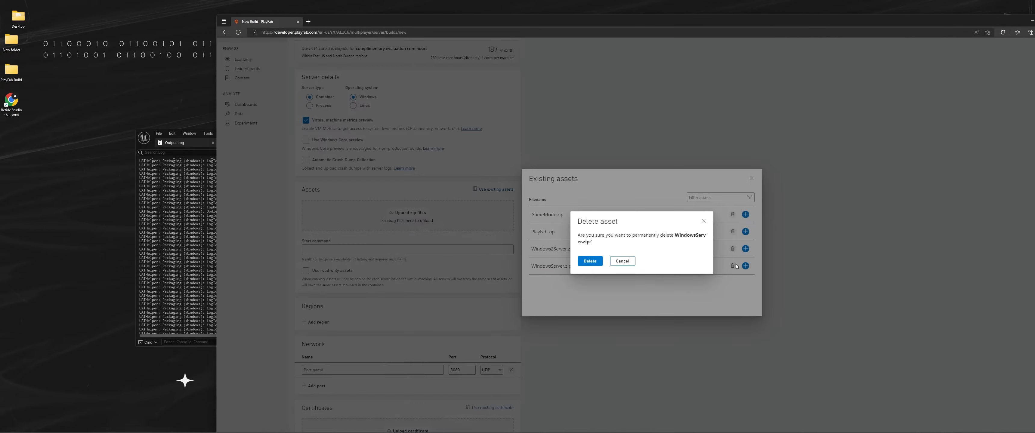
left_click(632, 260)
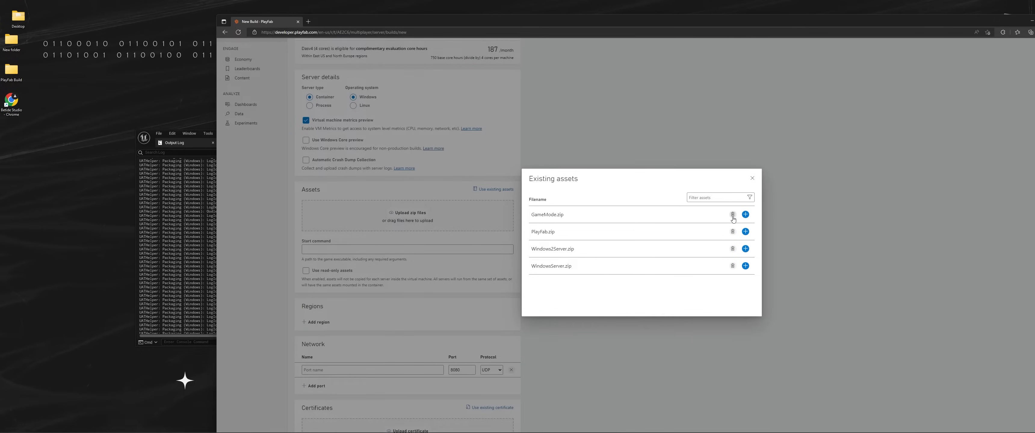
left_click(732, 214)
left_click(590, 260)
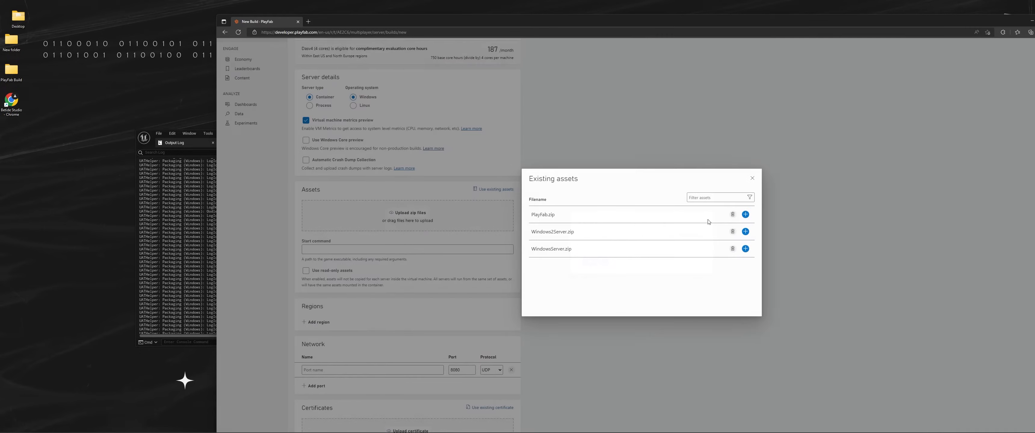
left_click(732, 215)
left_click(590, 259)
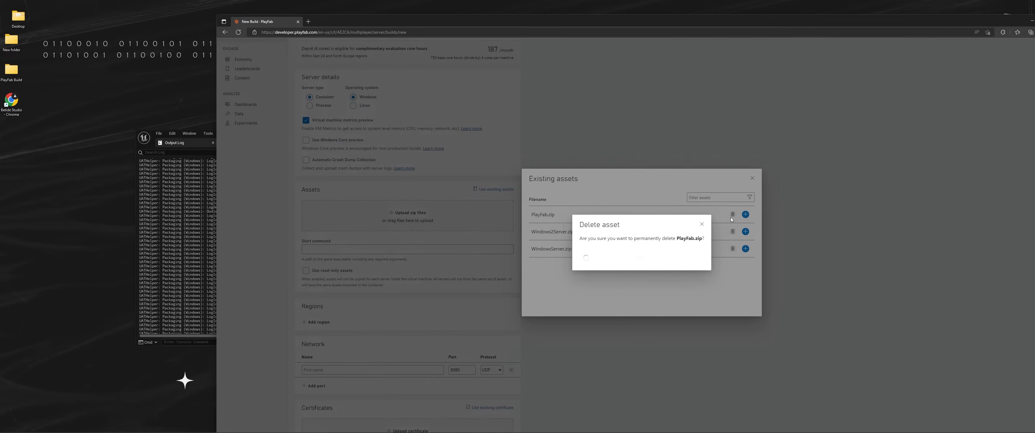
left_click(732, 215)
left_click(589, 261)
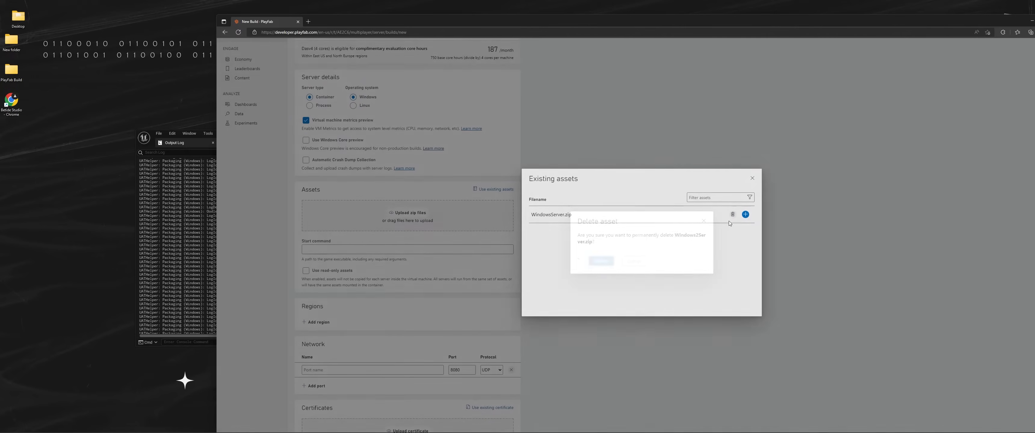
Try to delete the existing asset WindowsServer.zip, and leave the existing assets list
left_click(732, 214)
left_click(590, 261)
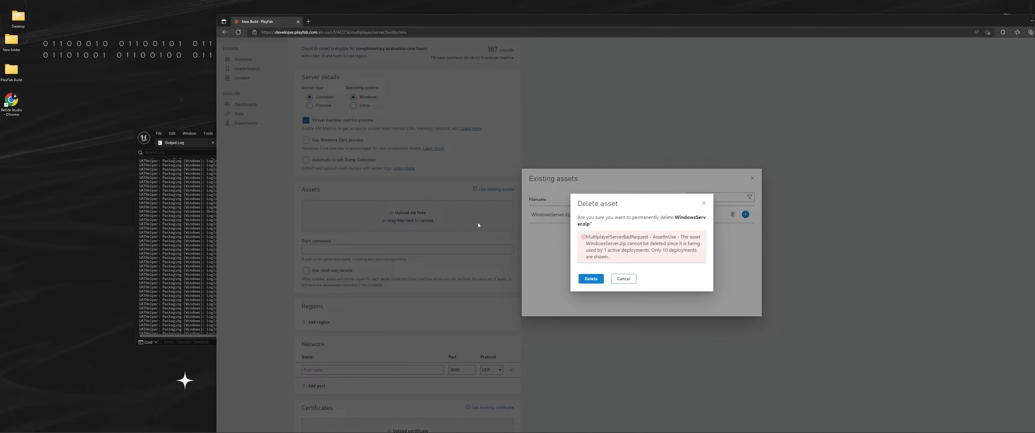
left_click(623, 279)
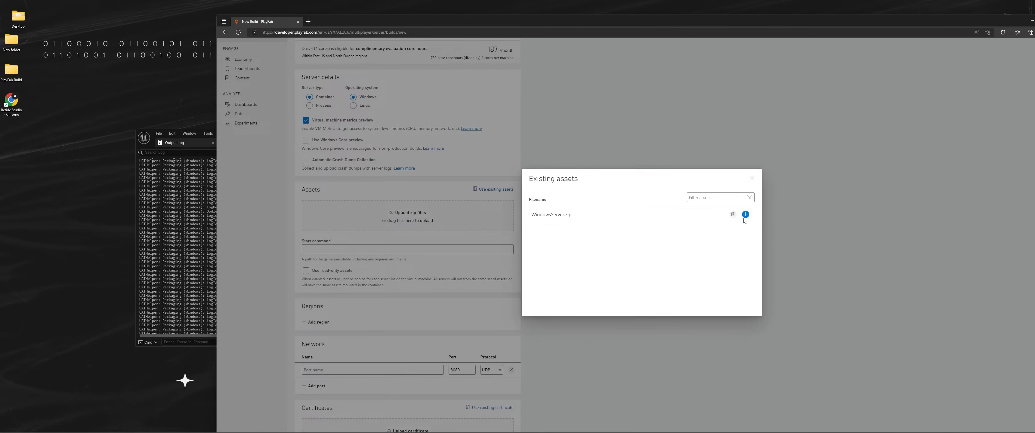
left_click(746, 214)
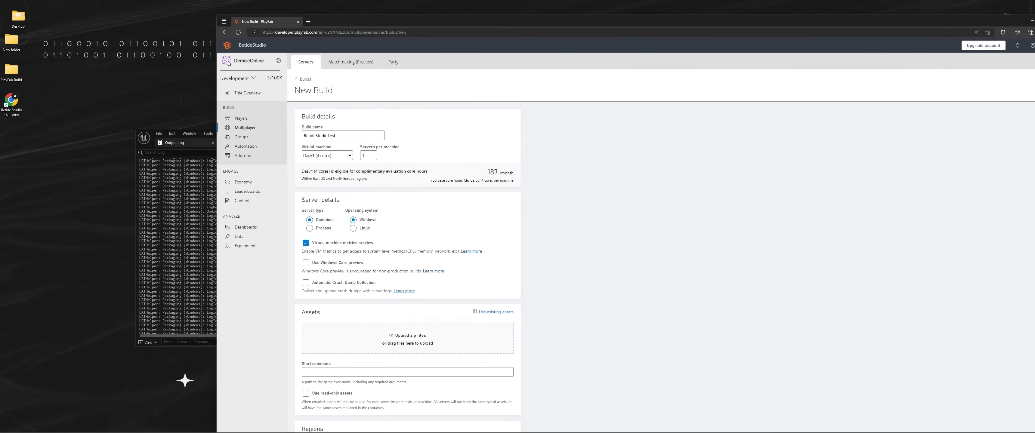
Open the multiplayer Servers page in a second browser tab and check the deletion status of the old build
middle_click(243, 128)
left_click(328, 21)
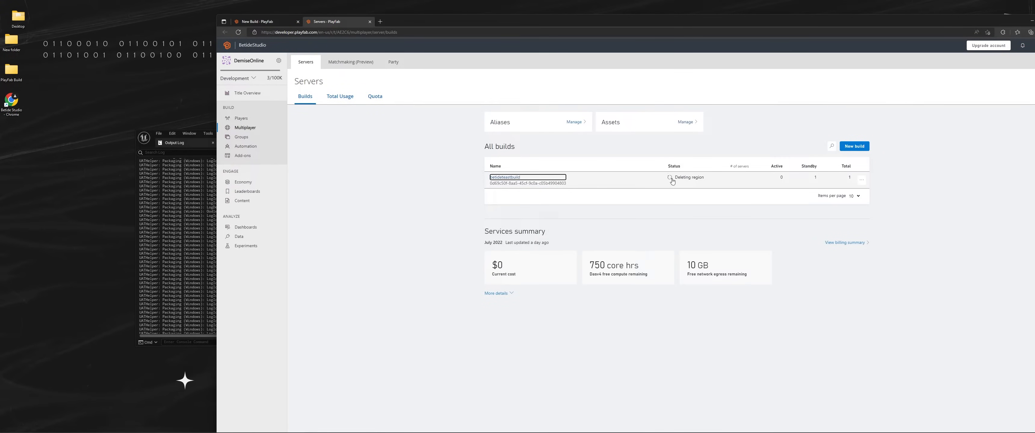
mouse_move(672, 181)
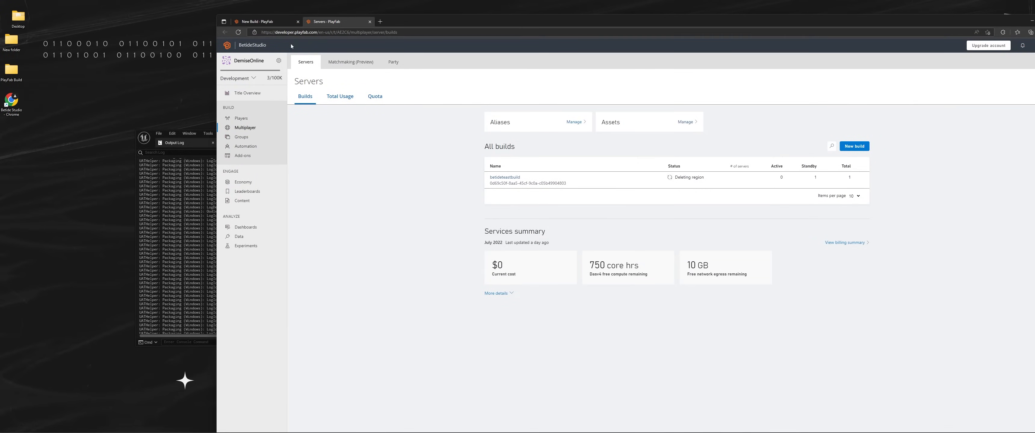
Rename WindowsServer.zip in the WindowsServer folder of PlayFab Build to WindowsServerMain.zip
double_click(11, 70)
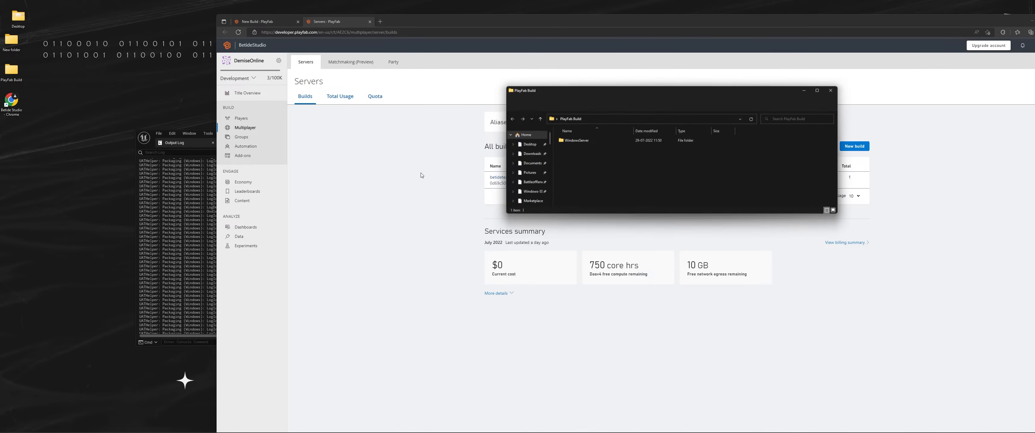
double_click(574, 140)
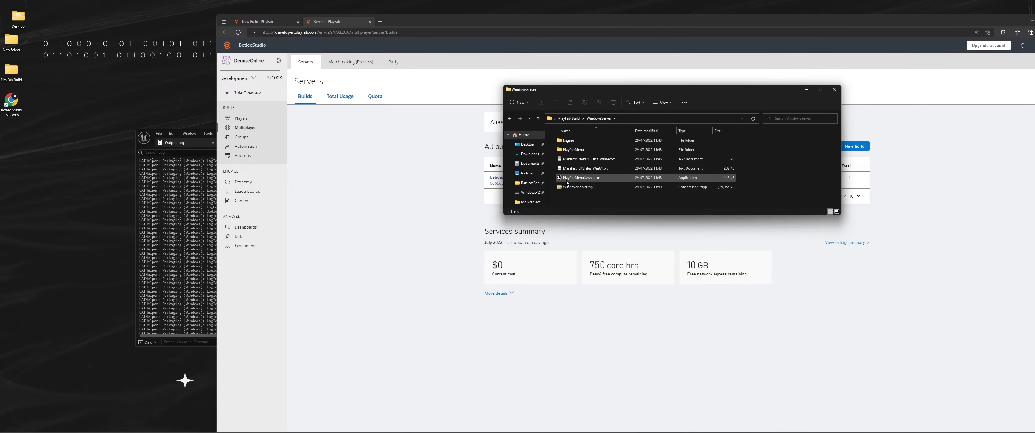
left_click(564, 187)
right_click(565, 190)
left_click(594, 199)
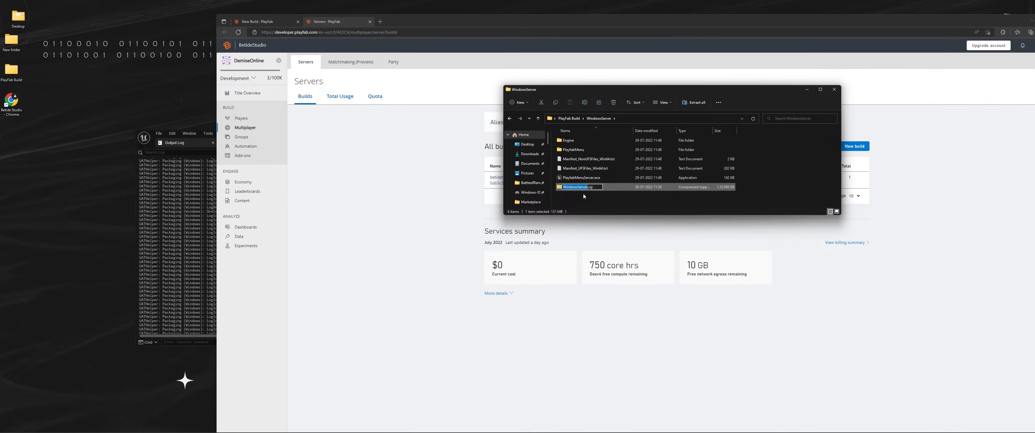
left_click(588, 187)
key("Return")
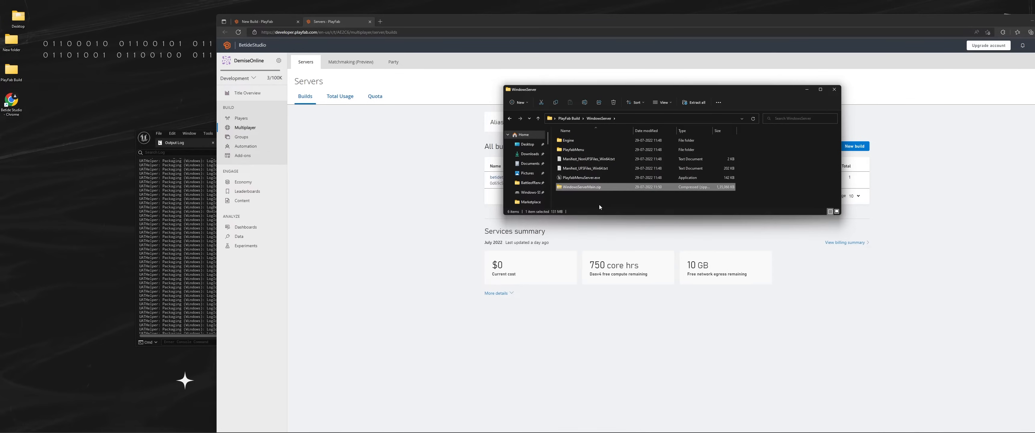
Return to the new build form and upload WindowsServerMain.zip as its asset
left_click(258, 22)
scroll(386, 166, "down", 5)
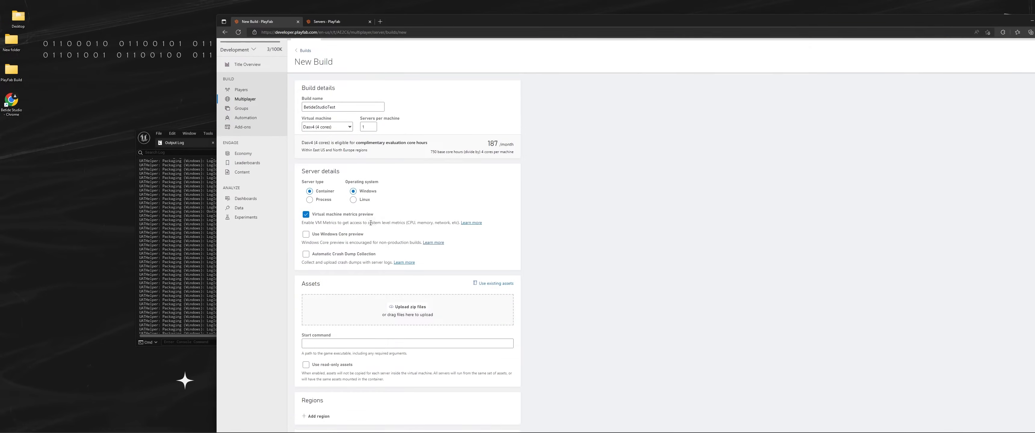
left_click(387, 146)
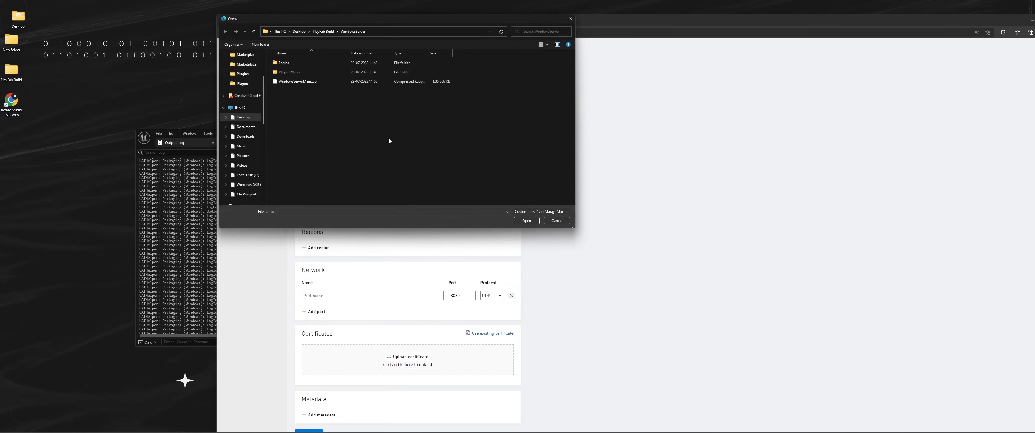
mouse_move(653, 429)
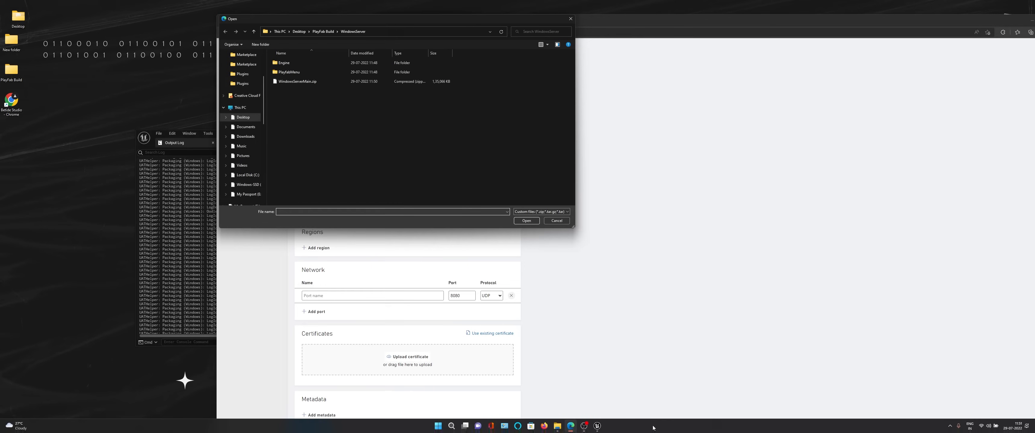
left_click(554, 429)
left_click(571, 404)
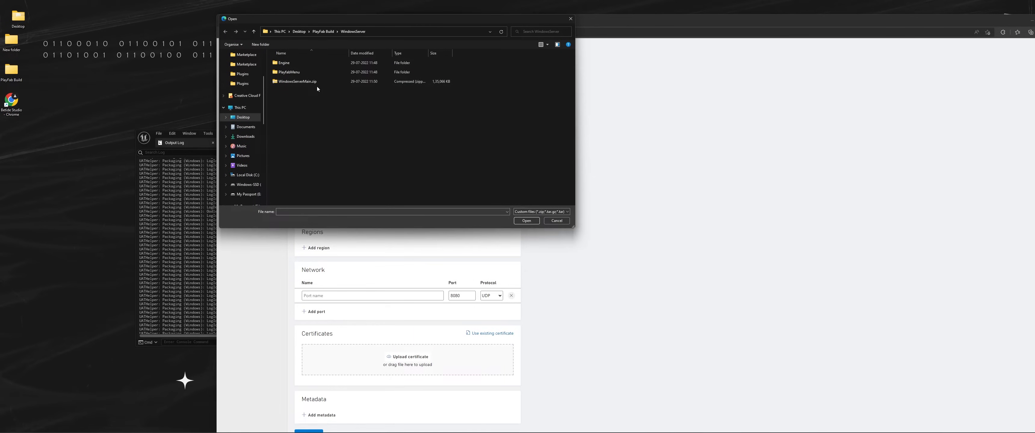
left_click(313, 85)
double_click(314, 84)
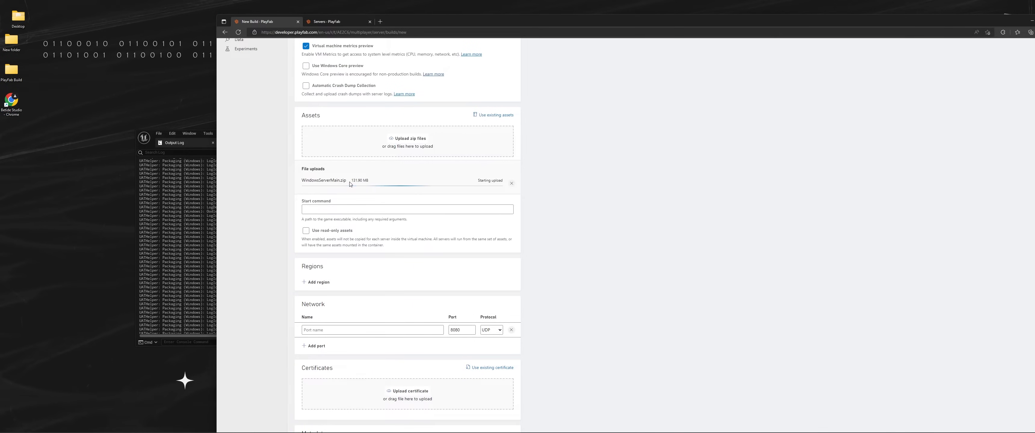
Set the start command to C:\Assets\PlayfabMenu\Binaries\Win64\PlayfabMenuServer-Win64-Shipping.exe
left_click(340, 209)
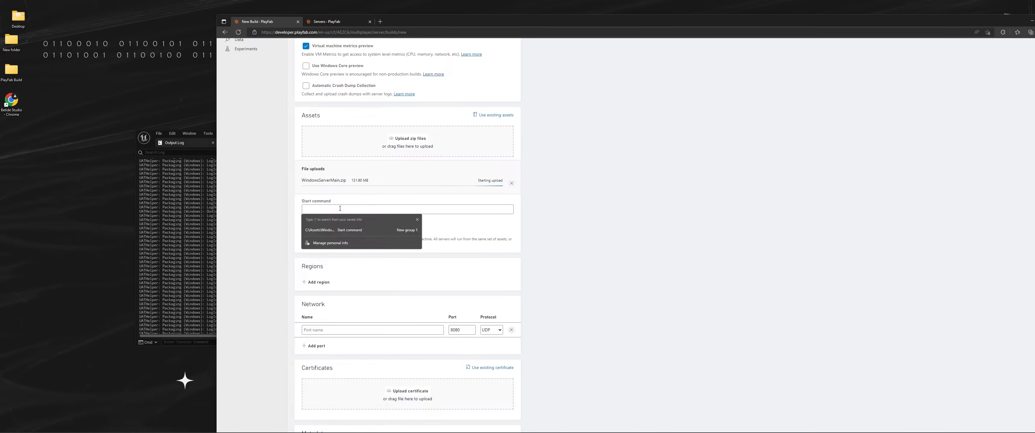
left_click(349, 230)
triple_click(403, 210)
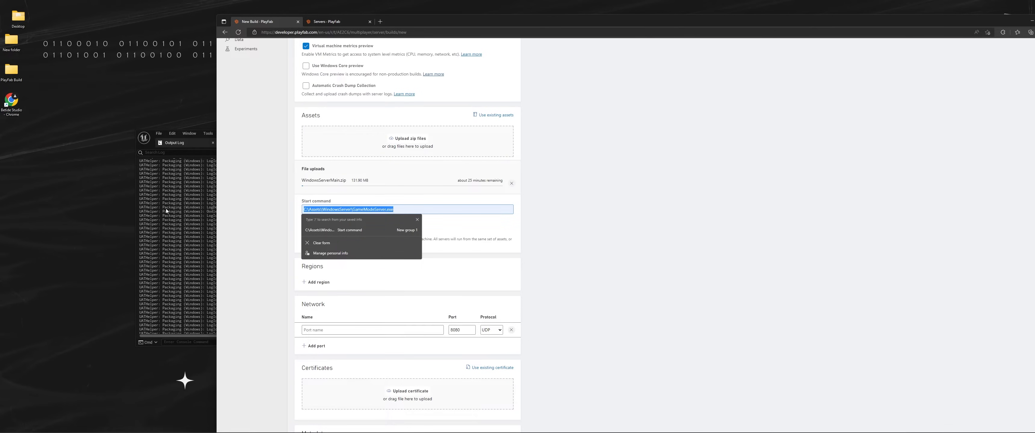
type("C:\\Assets\\PlayfabMenu\\Binaries\\Win64\\PlayfabMenuServer-Win64-Shipping.exe")
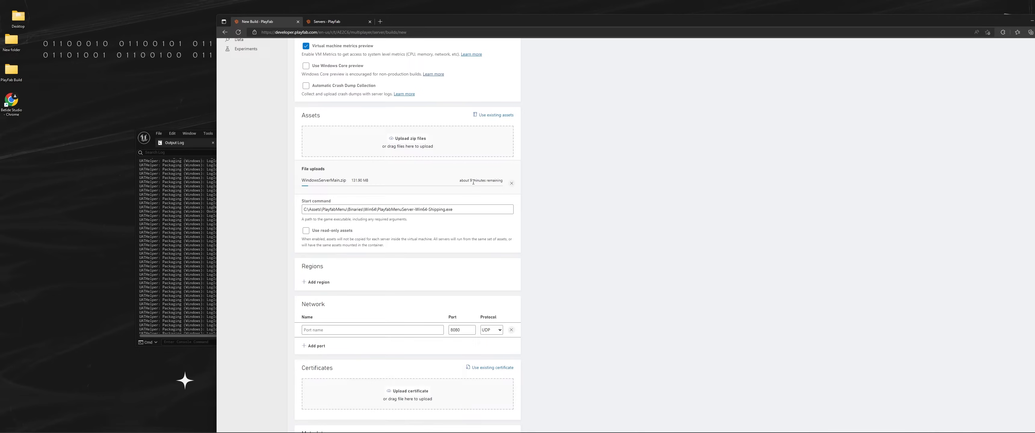
right_click(496, 183)
left_click_drag(503, 183, 477, 184)
left_click(476, 185)
mouse_move(626, 432)
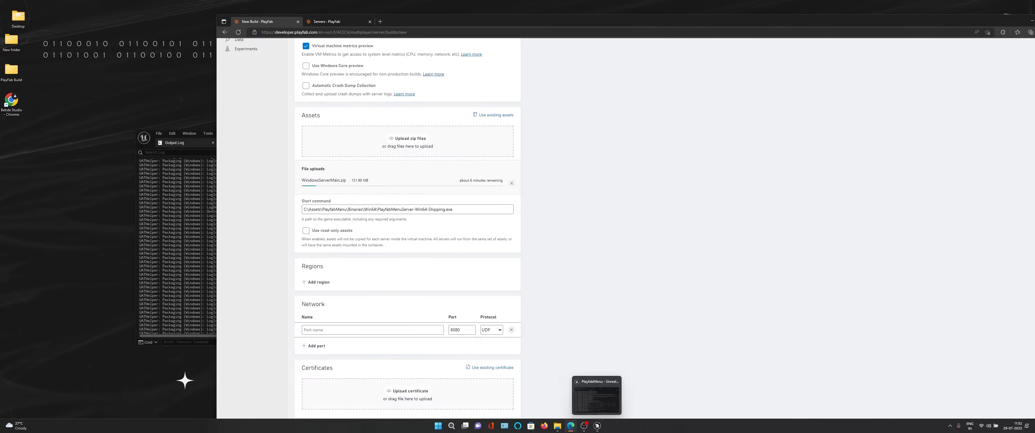
left_click(585, 430)
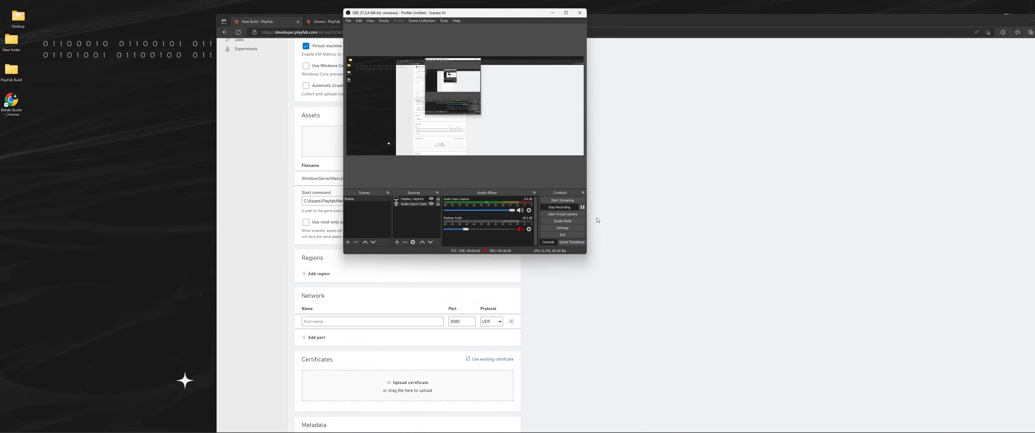
left_click(608, 229)
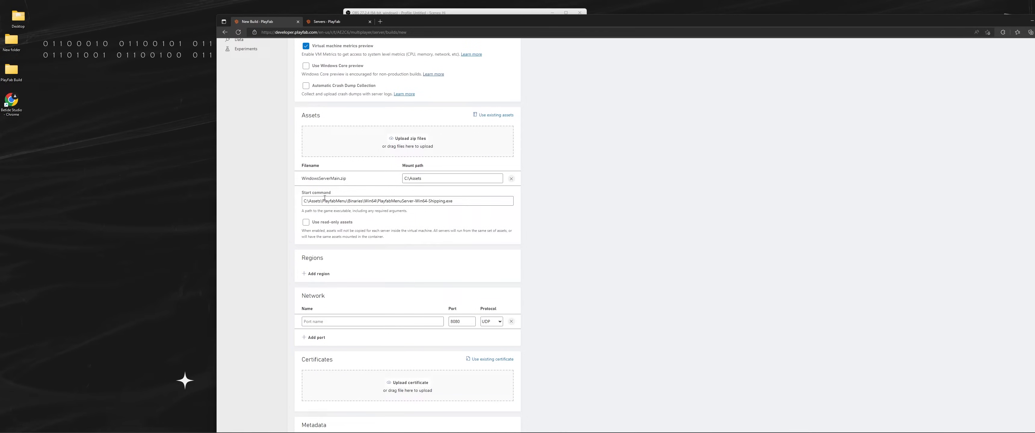
Add the East US region to the build with 1 standby server and a maximum of 2 servers
scroll(320, 237, "down", 1)
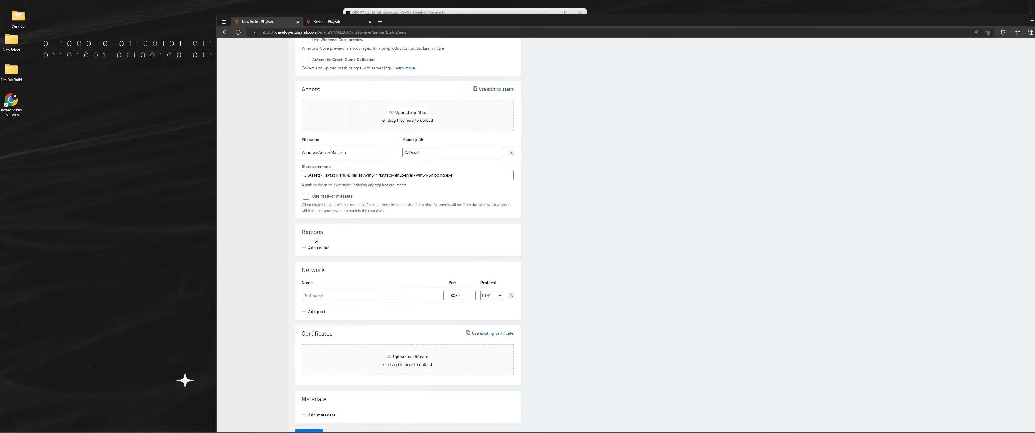
left_click(319, 247)
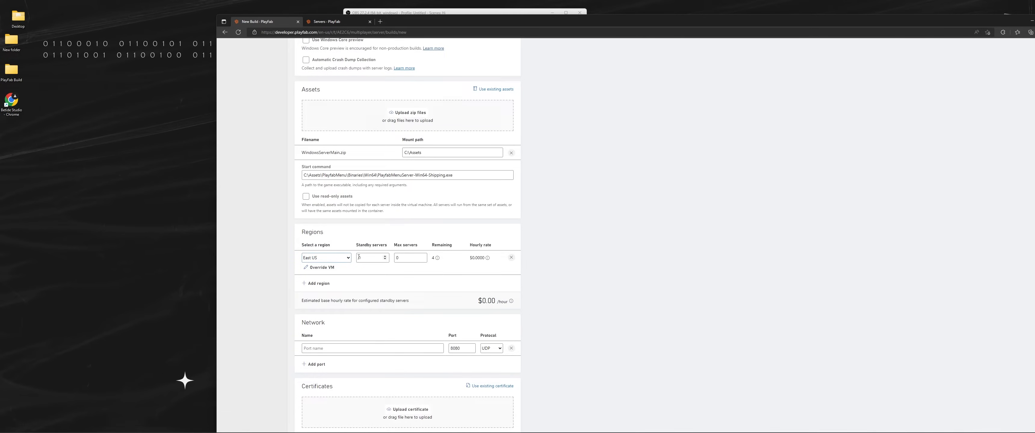
left_click(402, 258)
left_click_drag(405, 258, 373, 257)
Name the build's UDP network port UE5 Port and set its port number to 7777
scroll(338, 283, "down", 1)
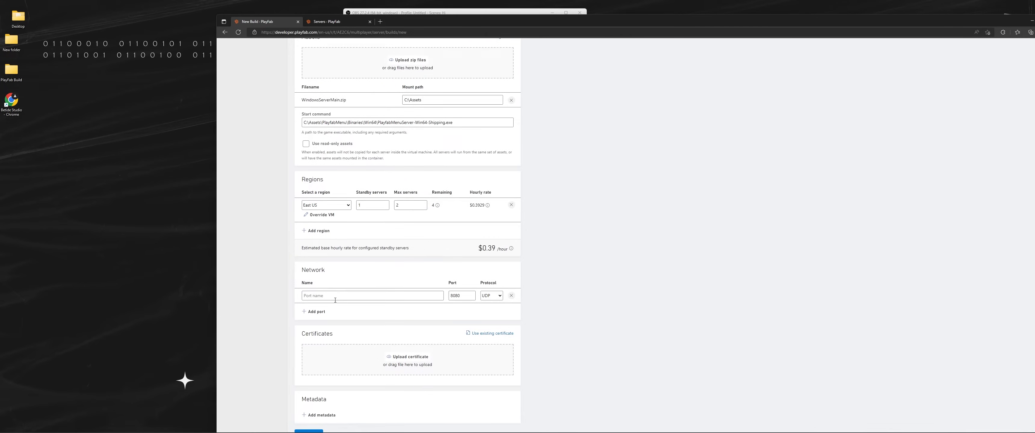
left_click(338, 295)
key("Escape")
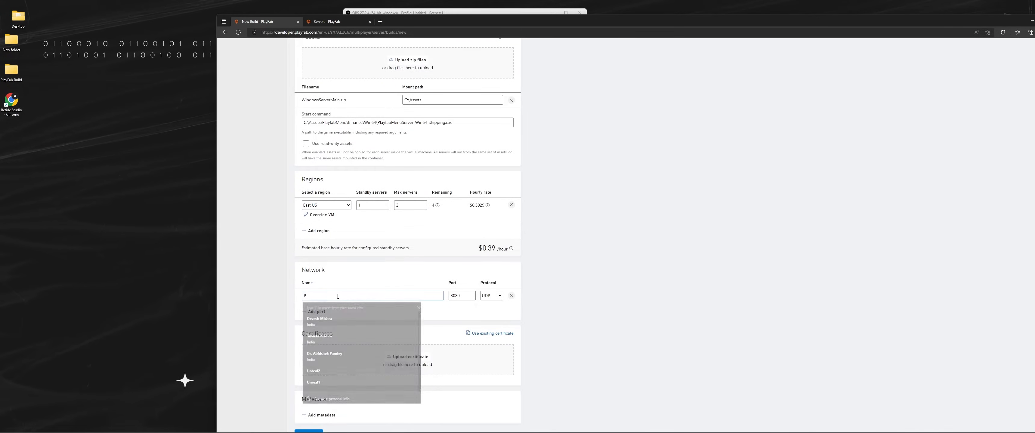
type("Ue4")
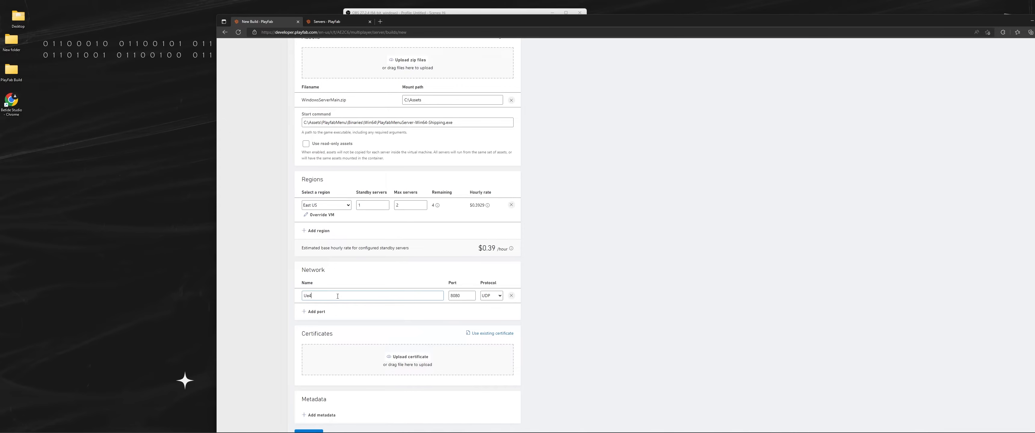
key("BackSpace")
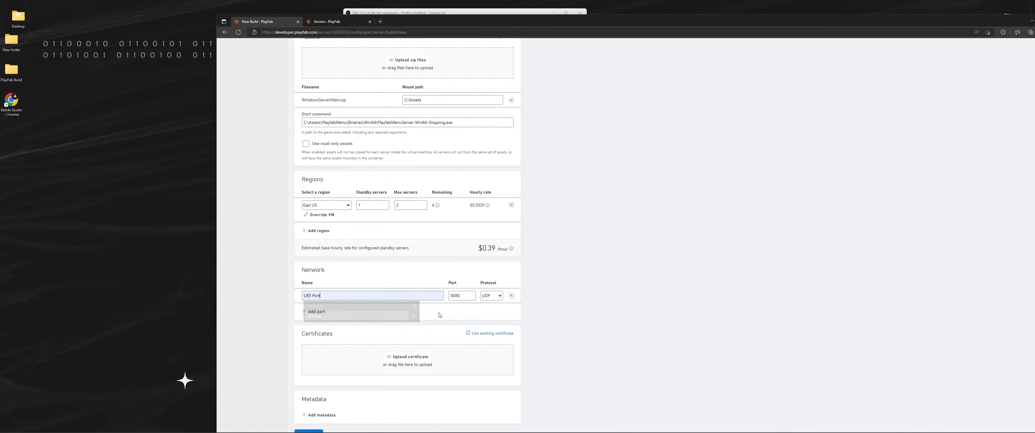
left_click(313, 316)
double_click(450, 296)
type("7777")
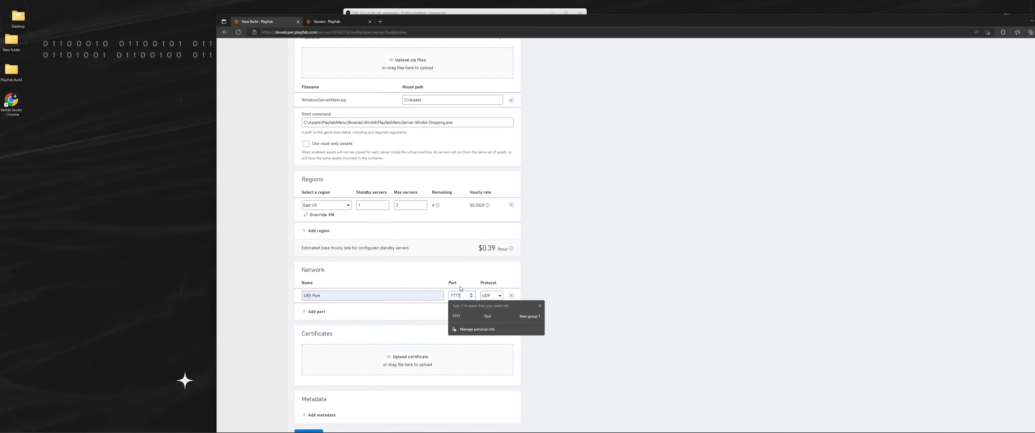
Add a second network port named UE4 Port with port number 7777 and TCP protocol, and create the build
left_click(317, 312)
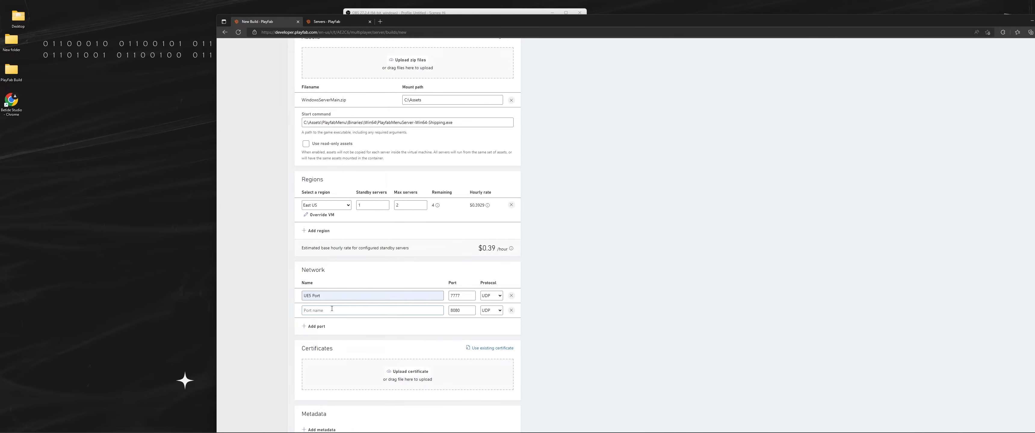
type("UE5")
key("BackSpace")
type("4 ")
type("777")
type("7")
left_click(490, 311)
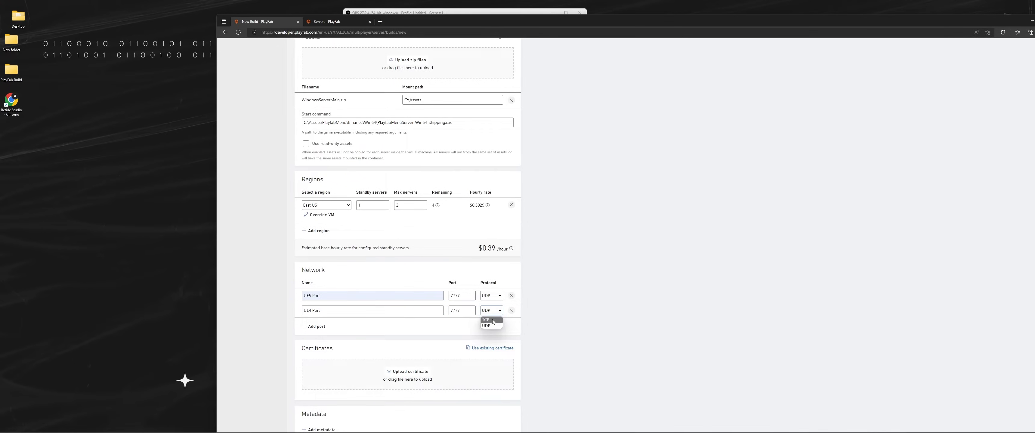
left_click(491, 324)
scroll(369, 329, "down", 1)
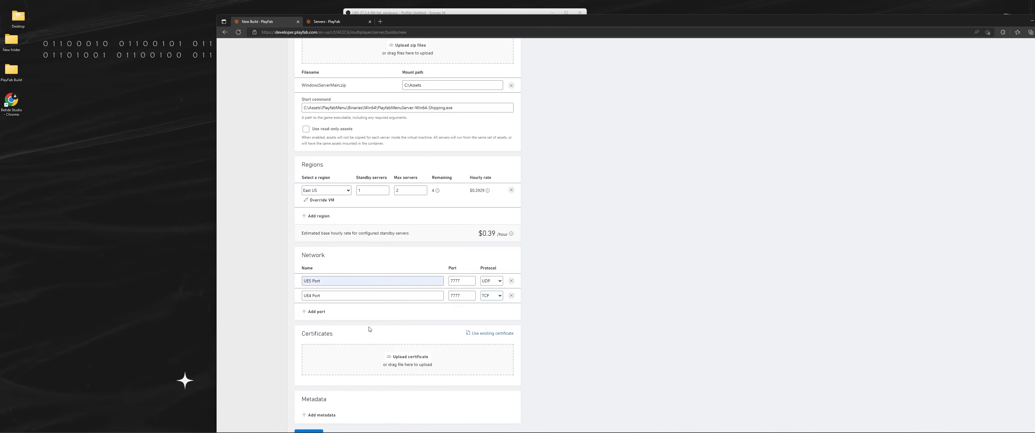
left_click(313, 431)
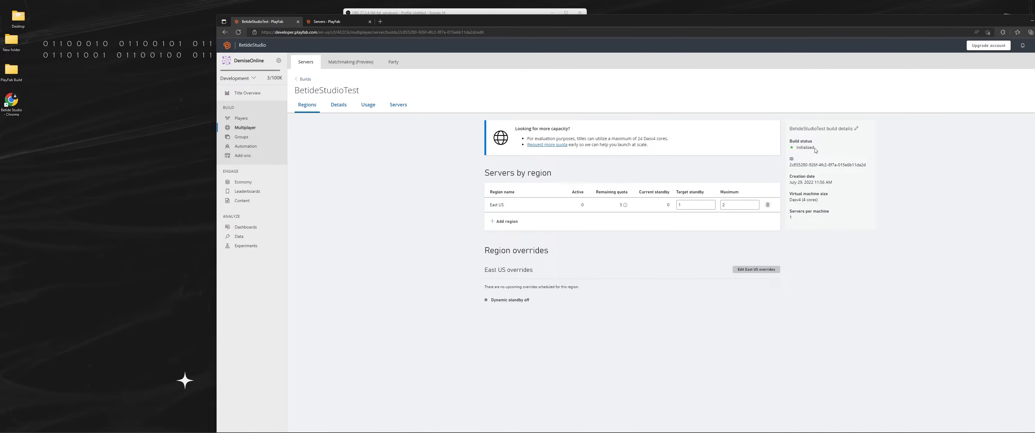
Check the BetideStudioTest build's status and server list, refreshing its regions page
left_click_drag(815, 150, 783, 151)
left_click(782, 151)
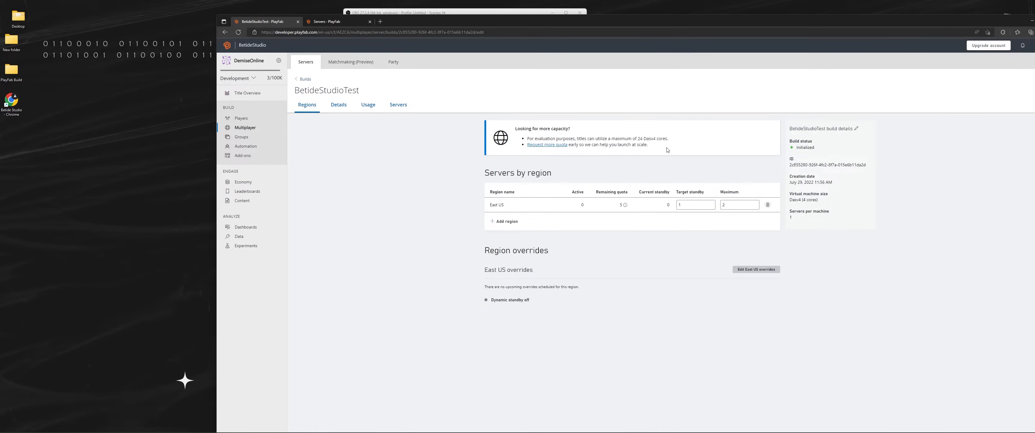
left_click(303, 79)
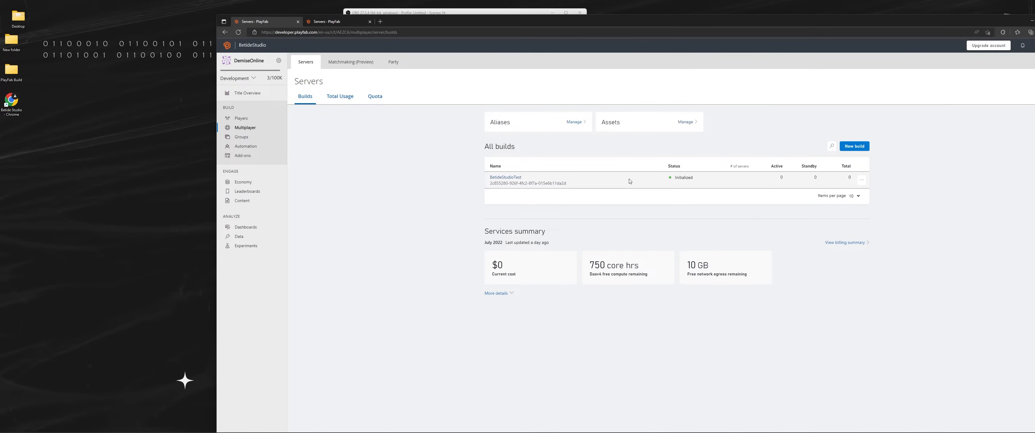
left_click(503, 178)
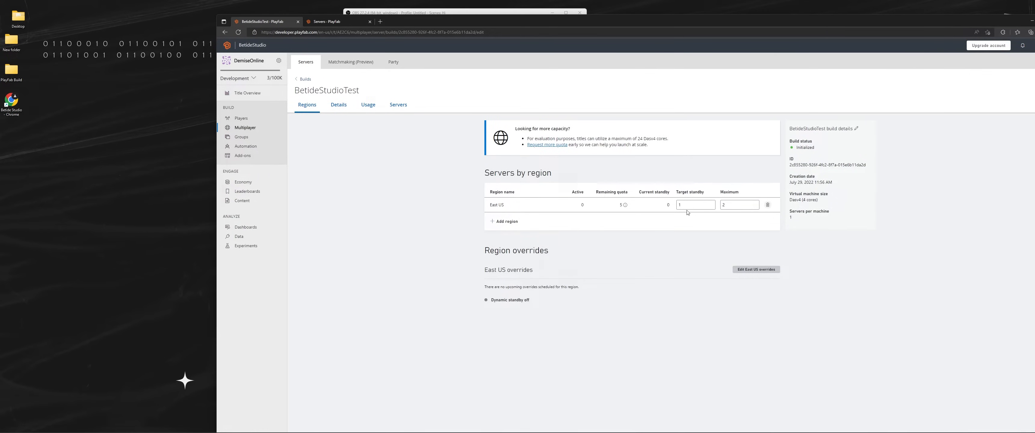
left_click(399, 104)
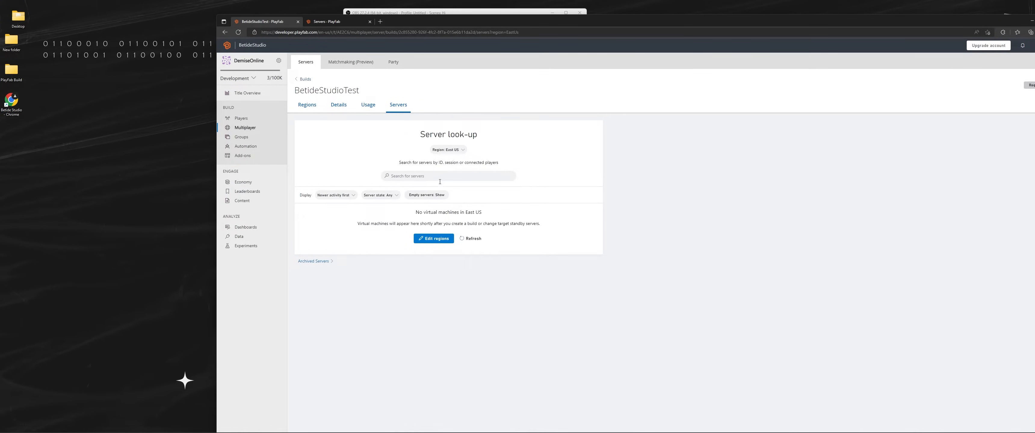
left_click(434, 238)
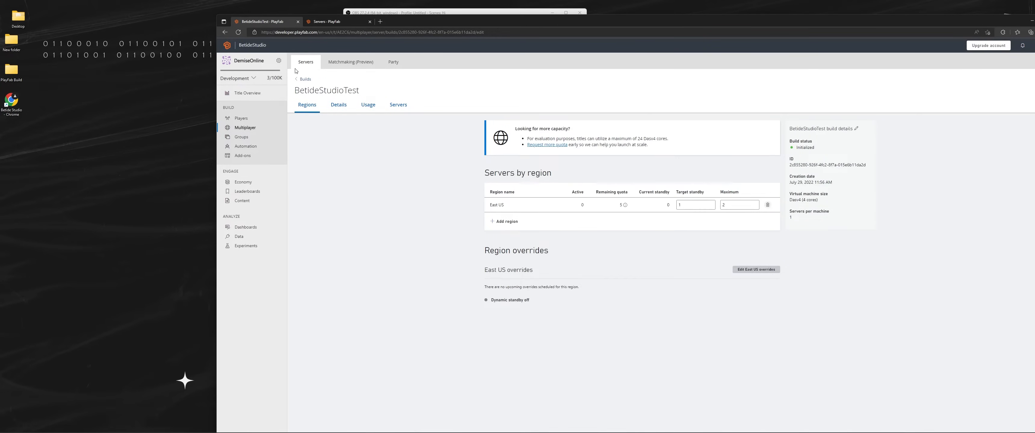
left_click(241, 33)
double_click(807, 147)
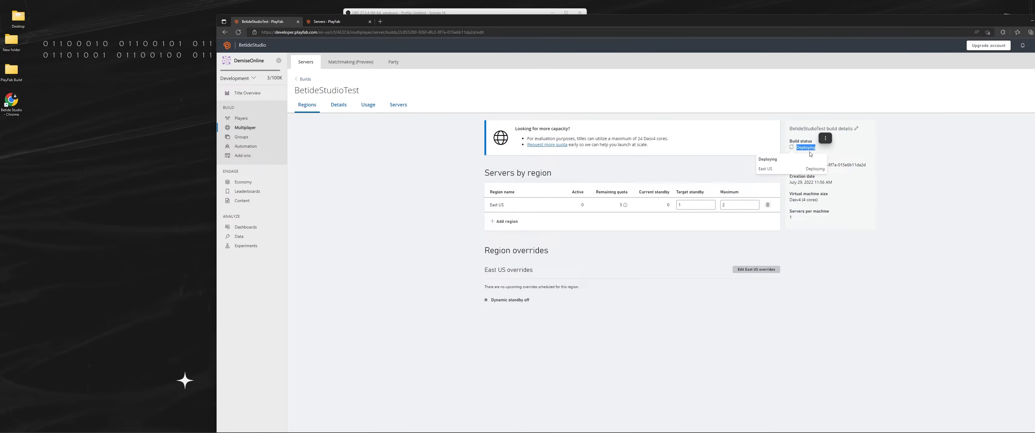
left_click(805, 150)
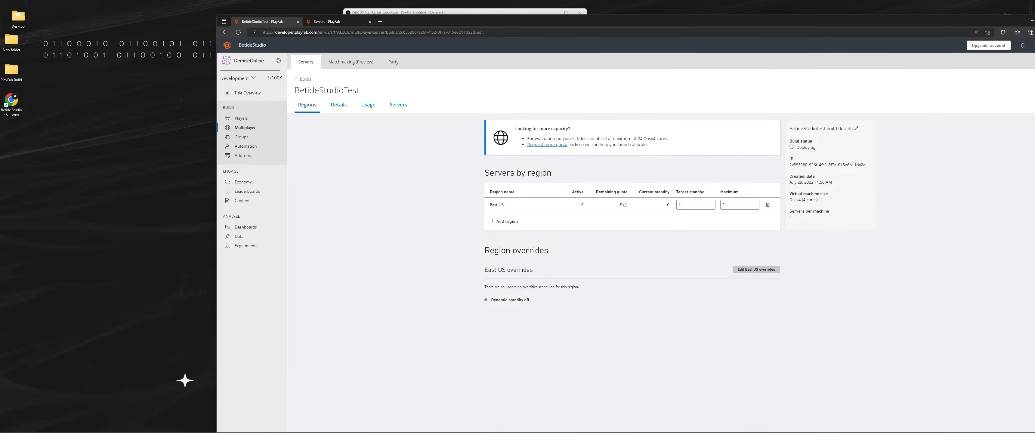
mouse_move(697, 427)
left_click(583, 425)
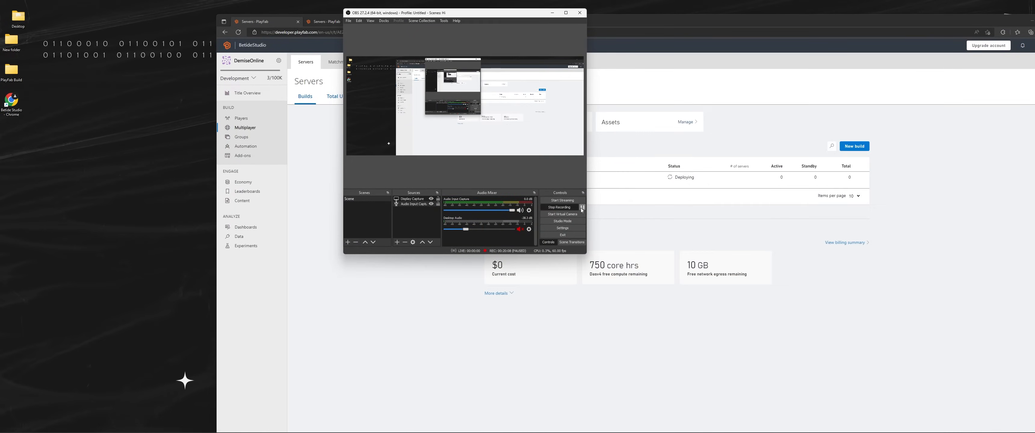
left_click(645, 240)
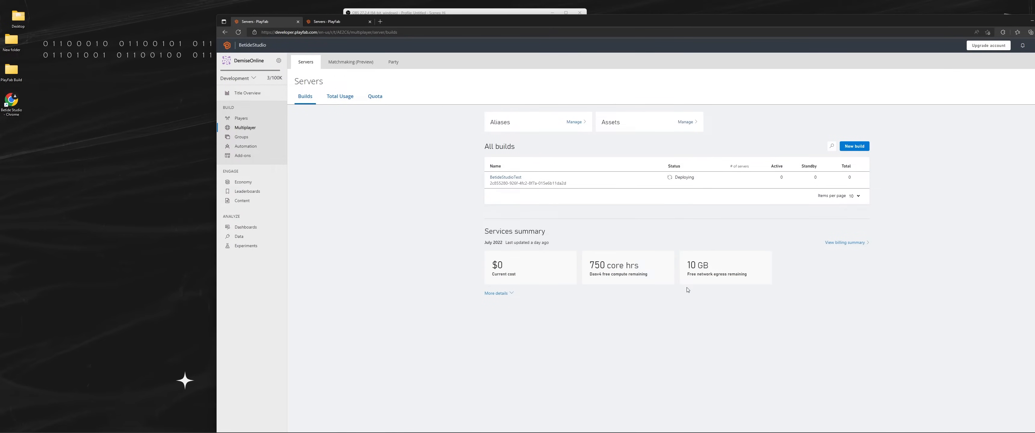
left_click(553, 13)
Switch to Unreal Editor and open IntroMap, locating it through the Game Default Map in the Maps & Modes project settings
left_click(597, 426)
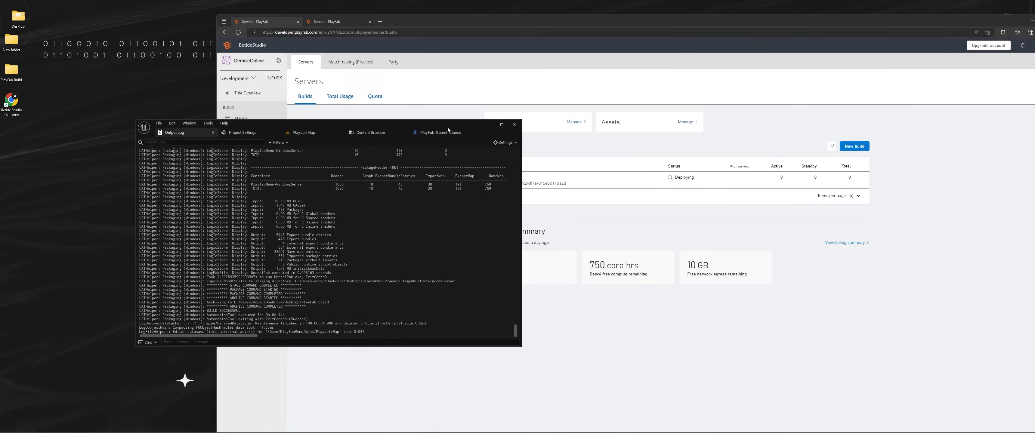
left_click_drag(448, 130, 636, 126)
left_click(492, 128)
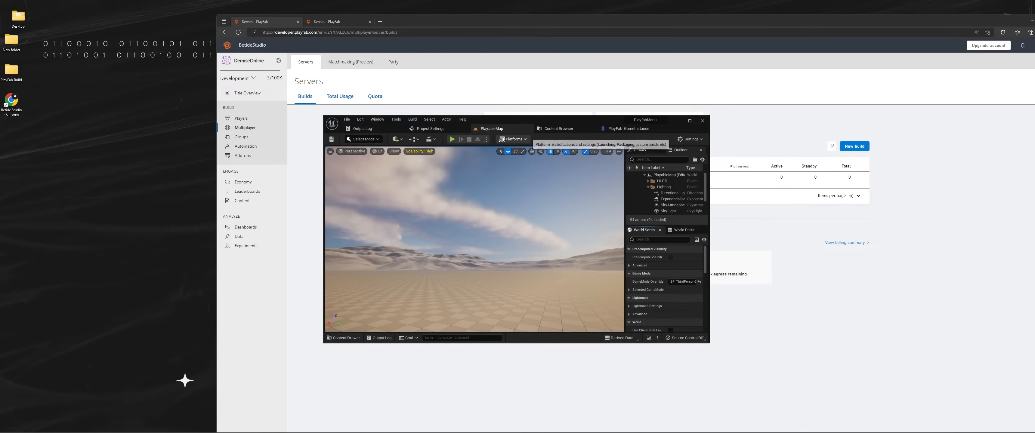
left_click(434, 130)
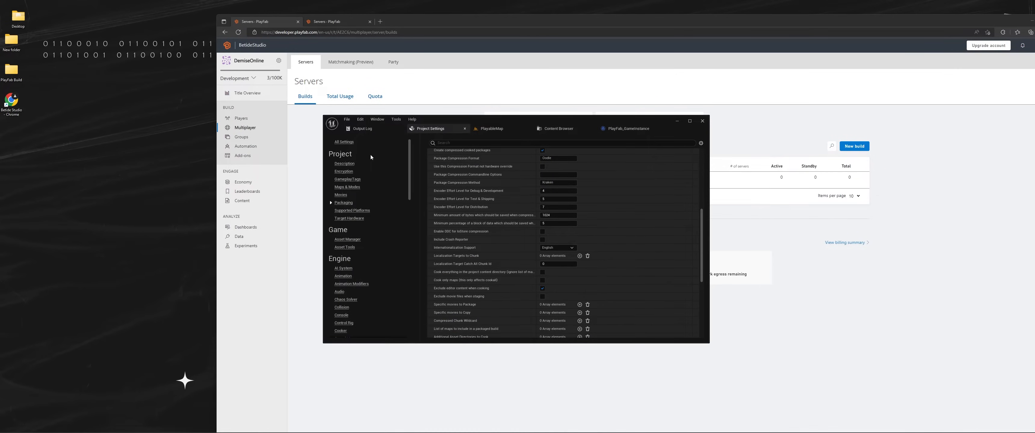
left_click(346, 187)
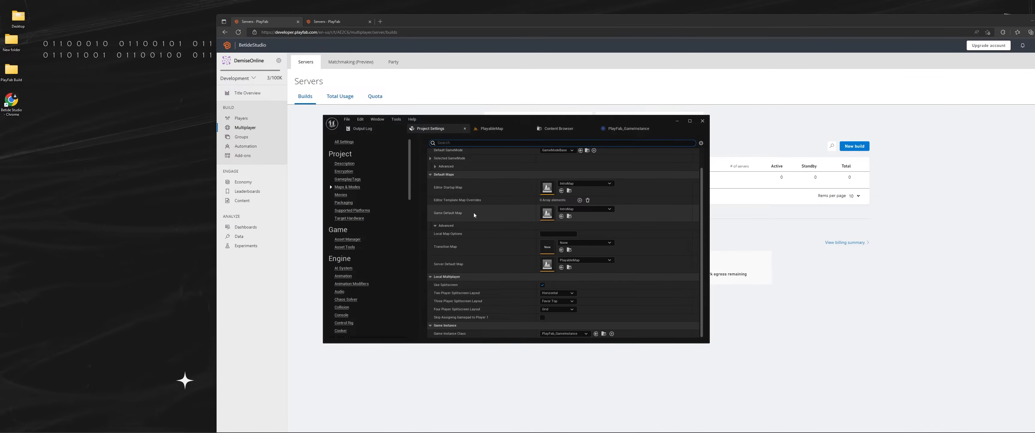
left_click(570, 217)
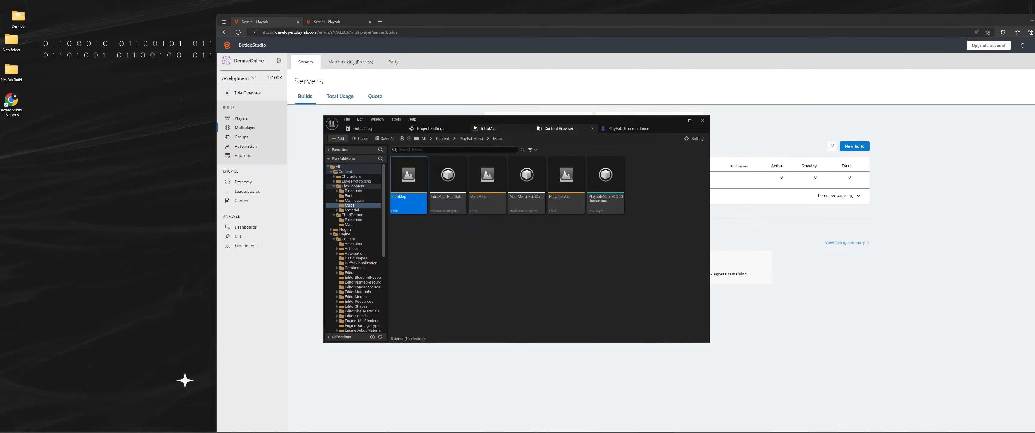
left_click(492, 129)
Test-play IntroMap in the editor through login and the start of matchmaking, and end the play session
left_click(452, 139)
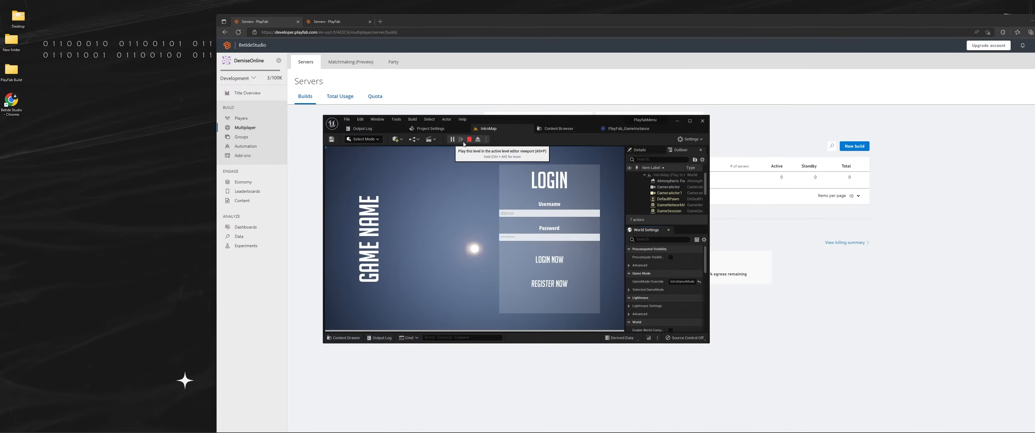
left_click(559, 263)
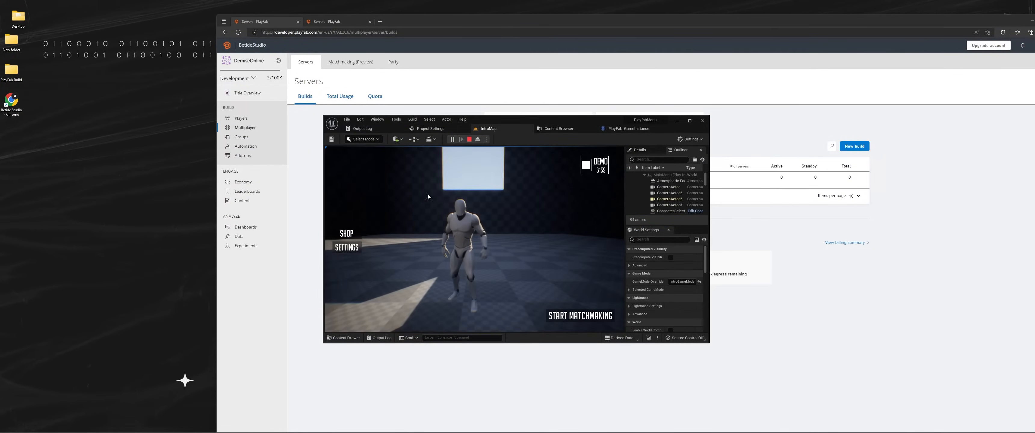
left_click(565, 316)
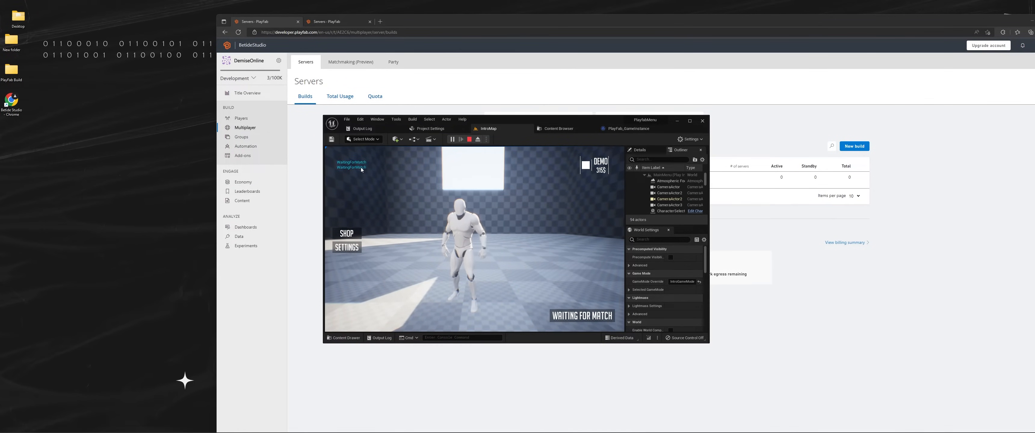
left_click(469, 140)
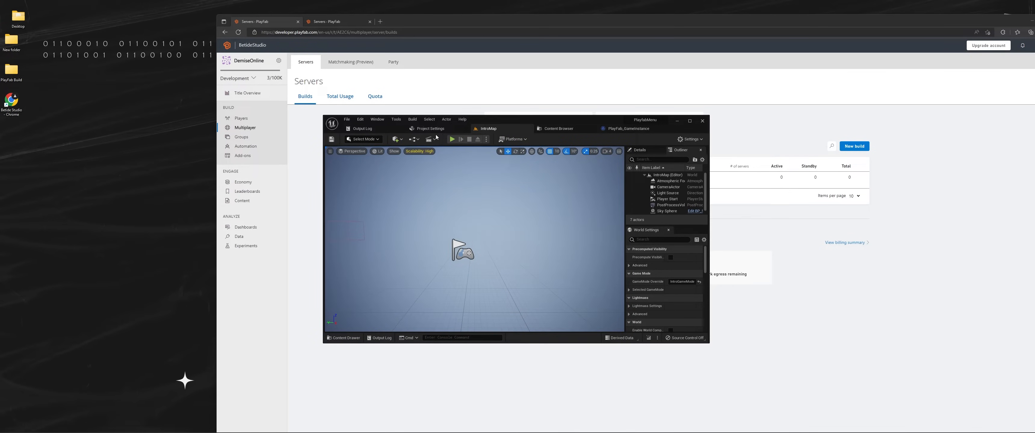
Package the PlayfabMenu client for Windows in Shipping configuration into the PlayFab Build folder, and show the packaging output log
left_click(513, 139)
mouse_move(538, 189)
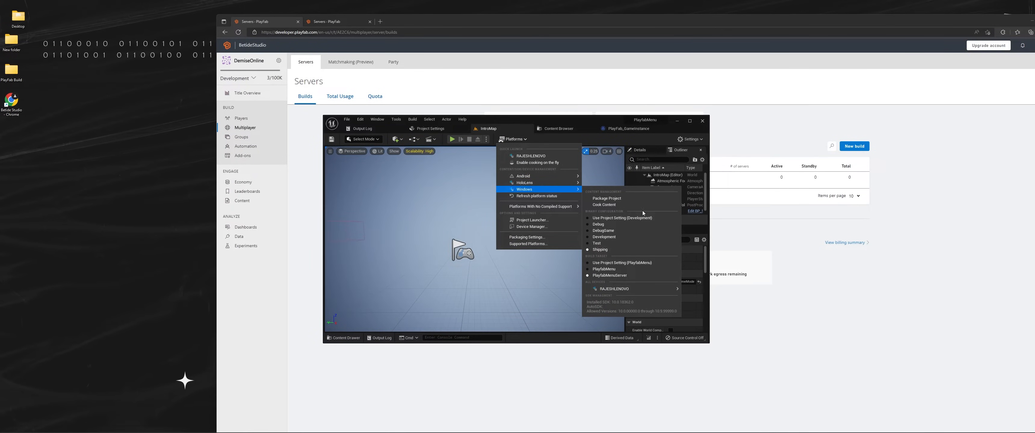
left_click(606, 199)
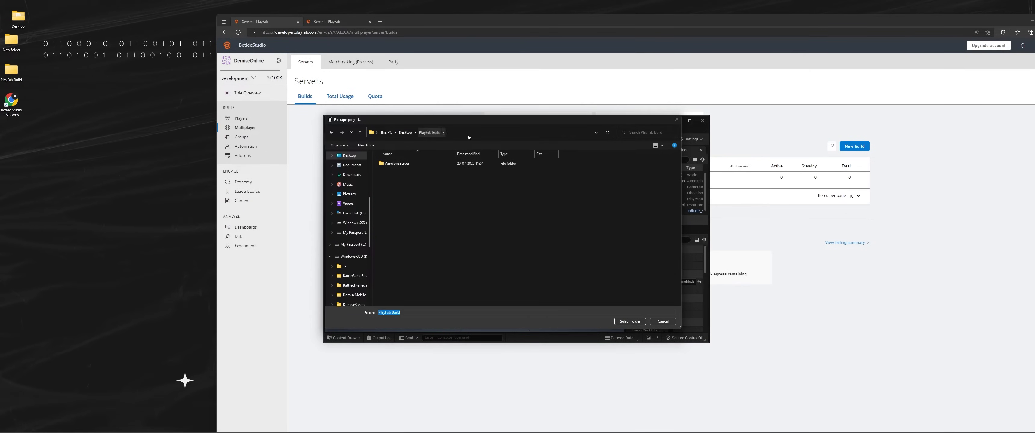
left_click(629, 321)
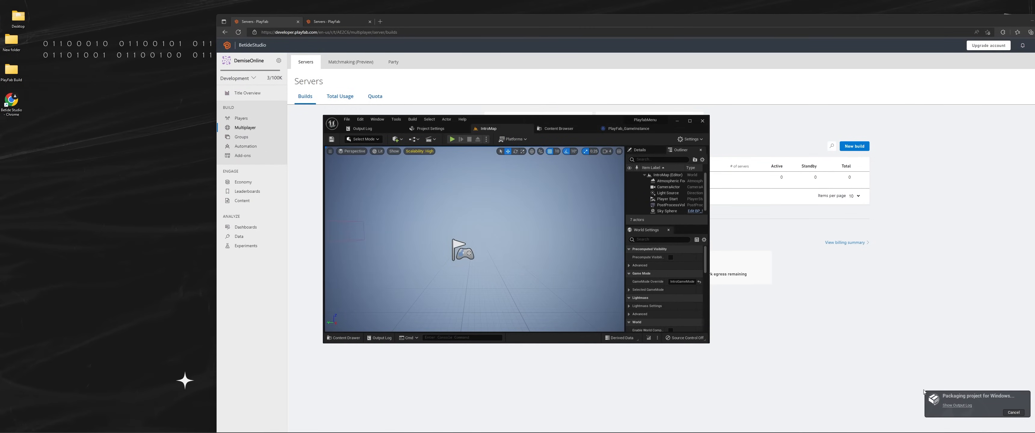
left_click(957, 405)
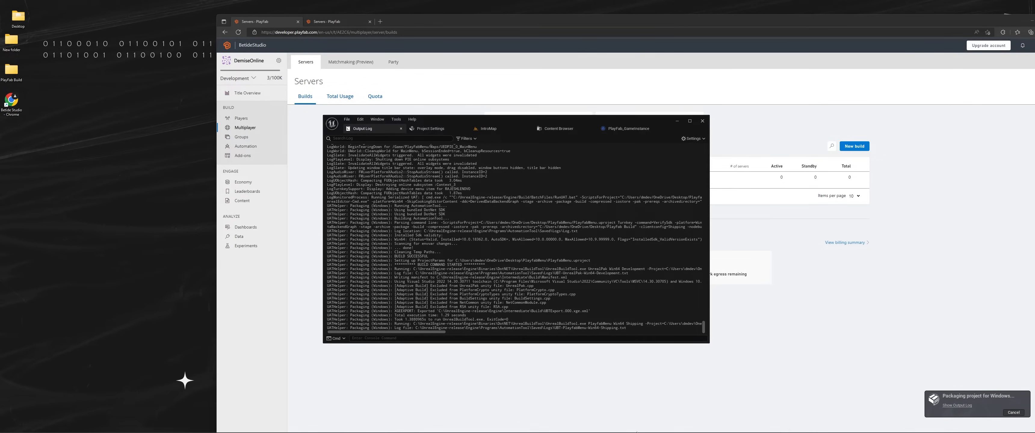
left_click(610, 424)
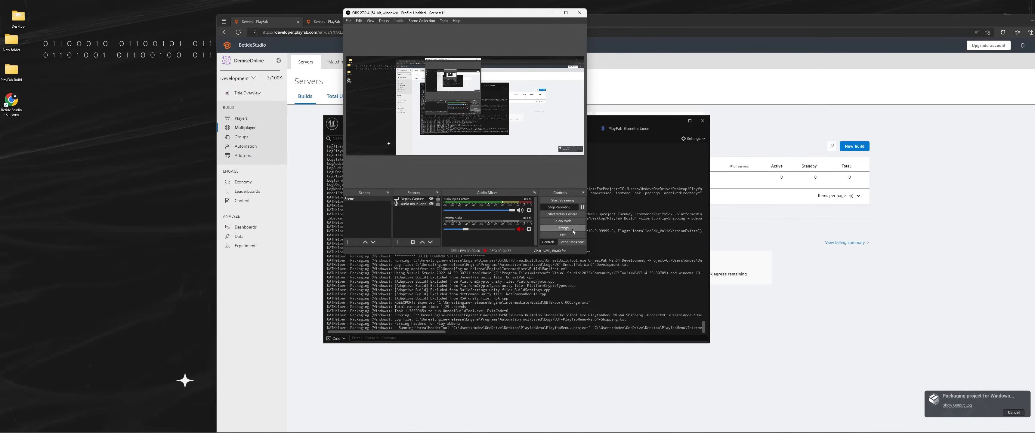
left_click(582, 208)
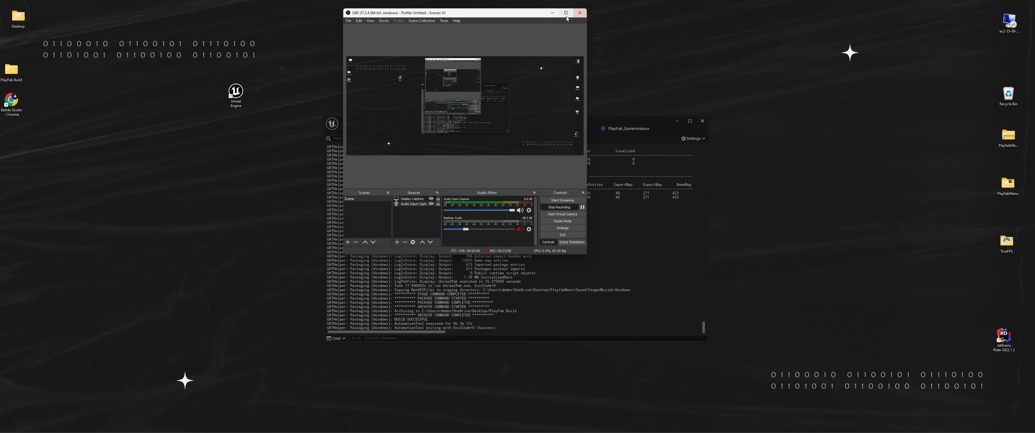
left_click(552, 13)
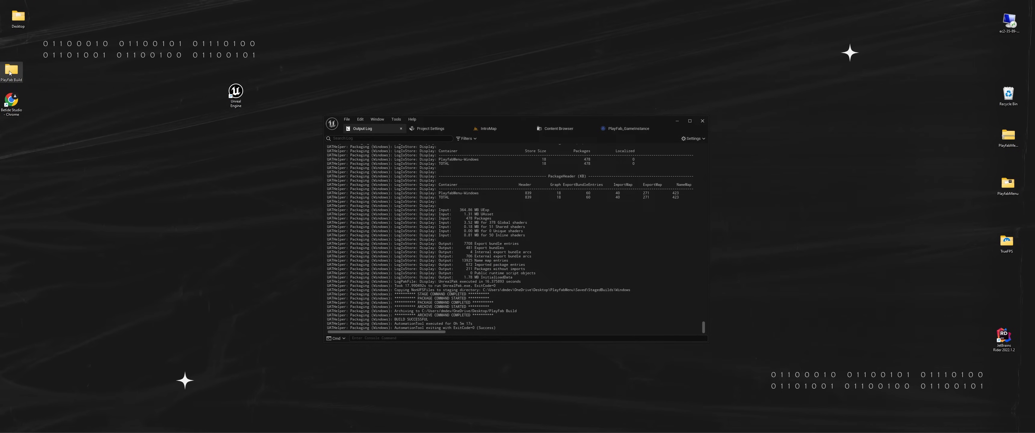
Open the Windows folder inside PlayFab Build to view the packaged client files
double_click(11, 71)
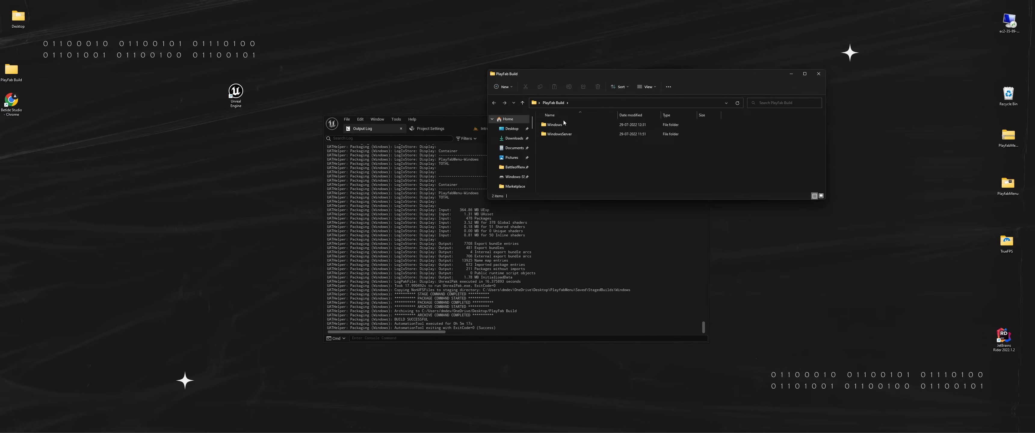
left_click(561, 124)
double_click(561, 124)
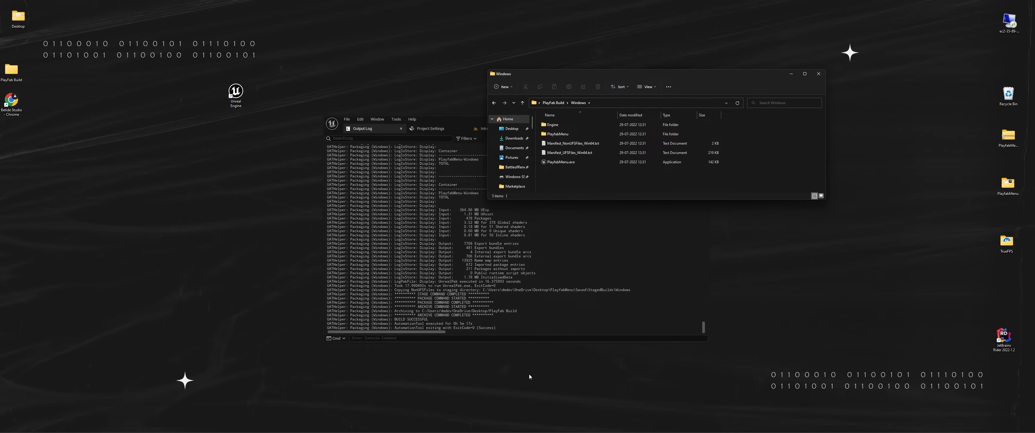
Switch to the browser with the PlayFab builds list and open the BetideStudioTest build to check its deployment
left_click(594, 430)
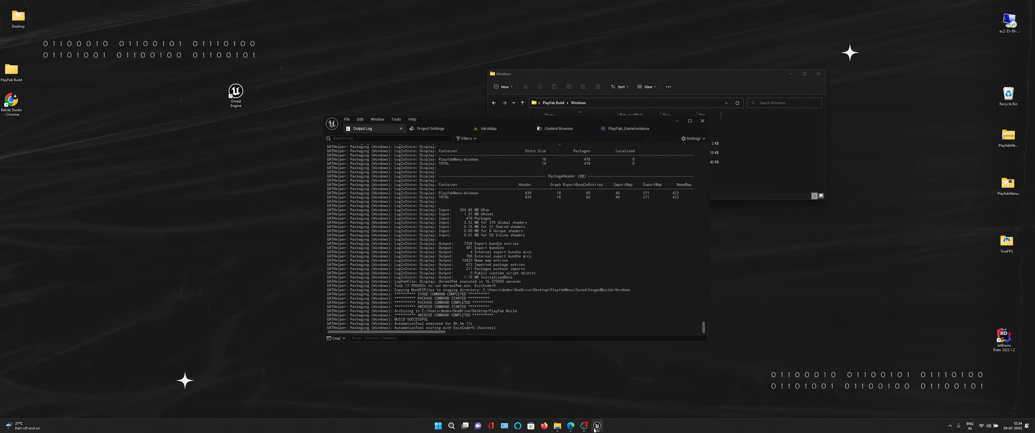
left_click(572, 428)
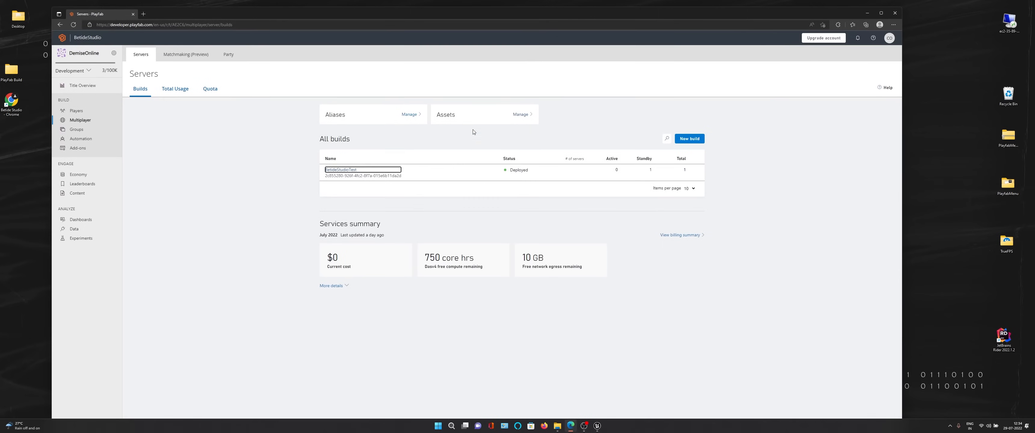
left_click_drag(572, 18, 706, 22)
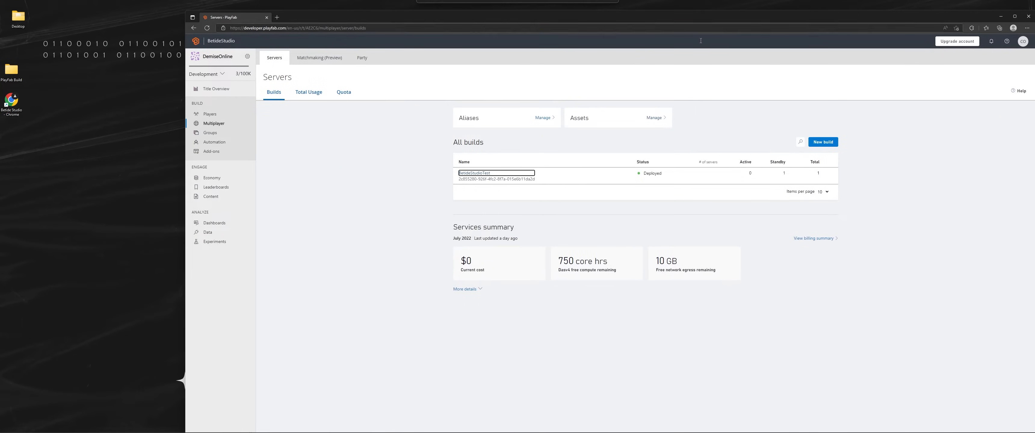
left_click(477, 177)
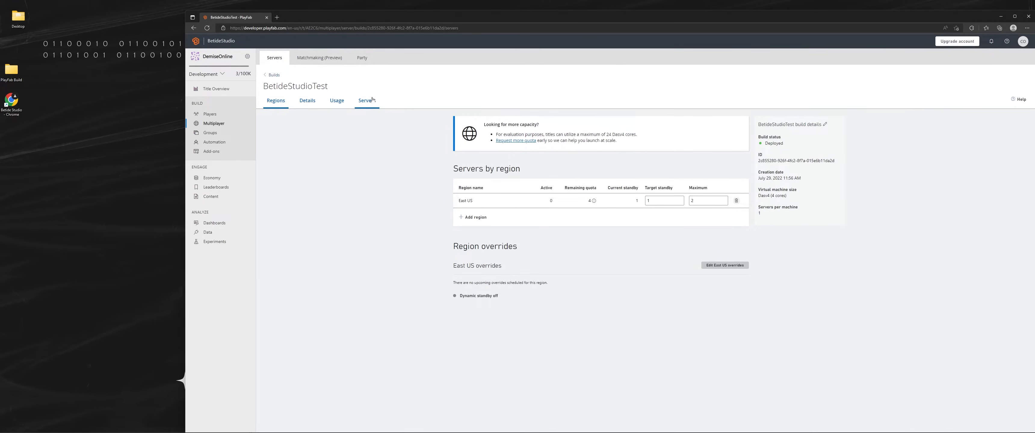
Open the server list of the BetideStudioTest build and expand the running server to check its session state
left_click(372, 100)
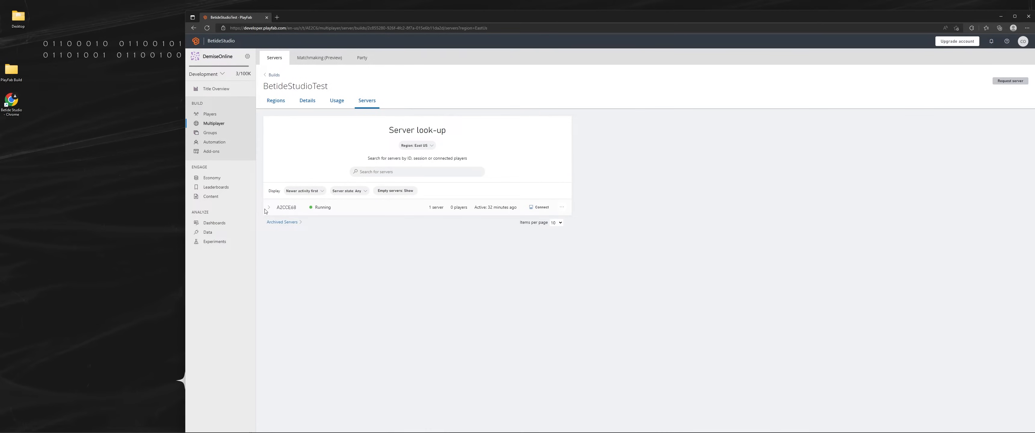
left_click(266, 209)
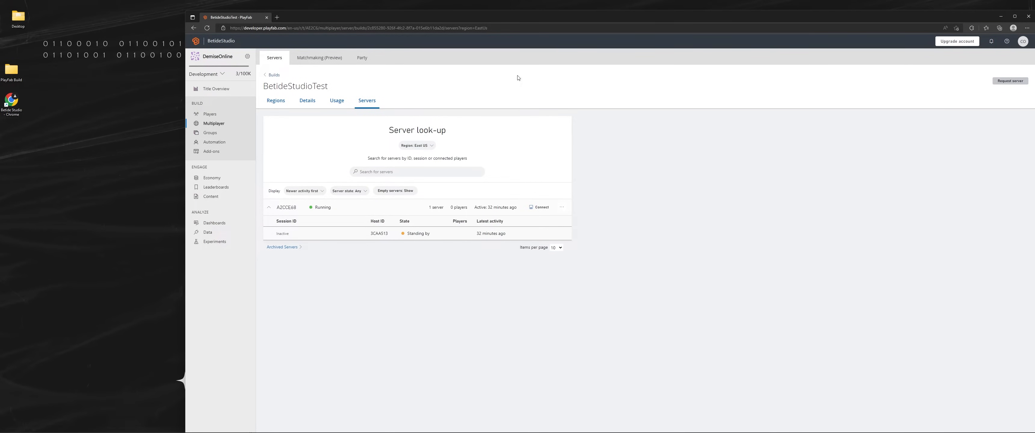
left_click_drag(478, 17, 452, 18)
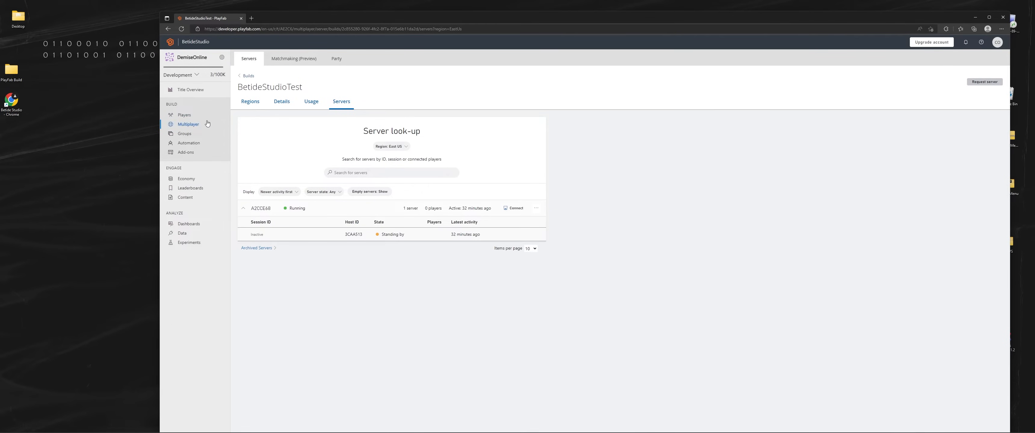
Open the TestQueue matchmaking queue for editing and go to its multiplayer server configuration
left_click(293, 59)
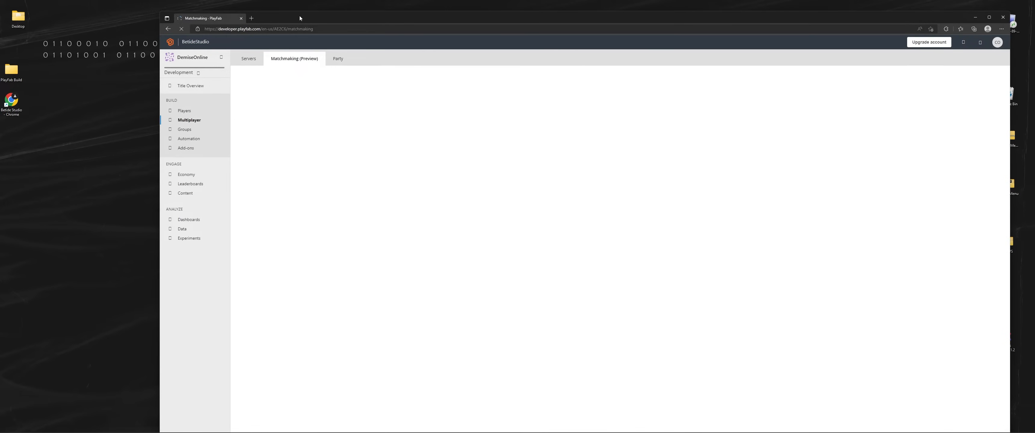
left_click_drag(292, 21, 259, 18)
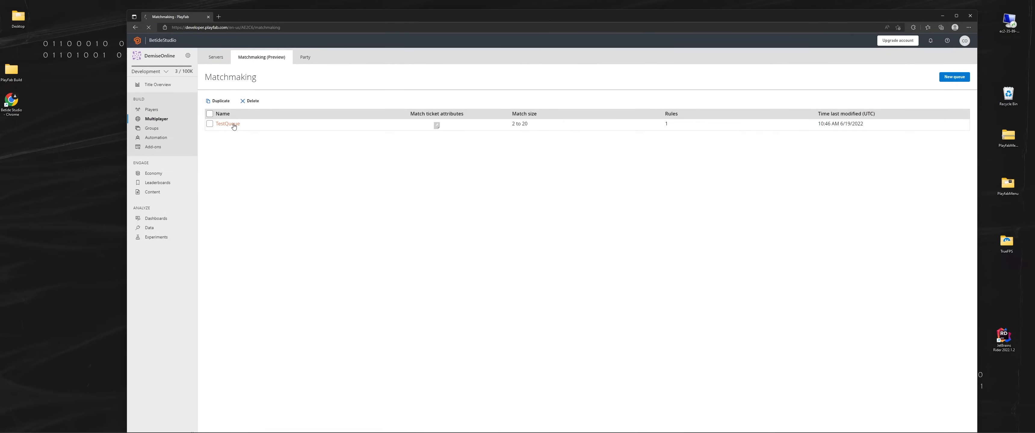
left_click(234, 124)
scroll(258, 179, "down", 1)
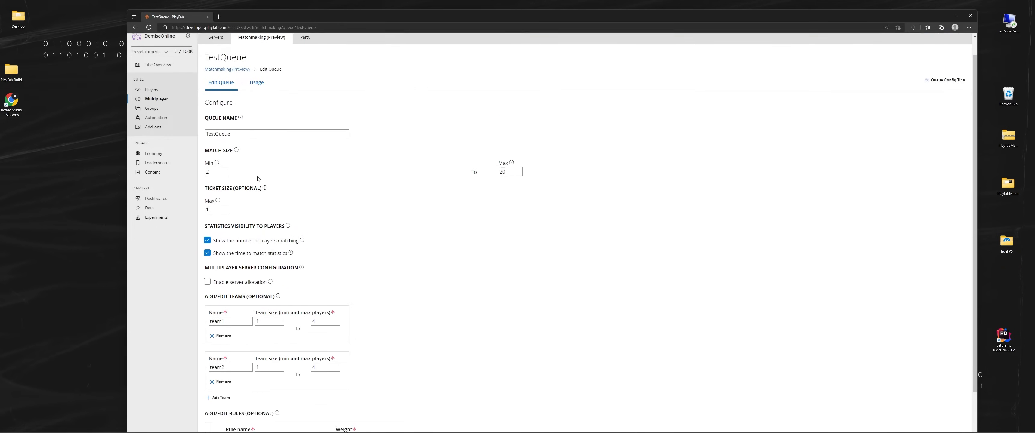
scroll(258, 179, "down", 2)
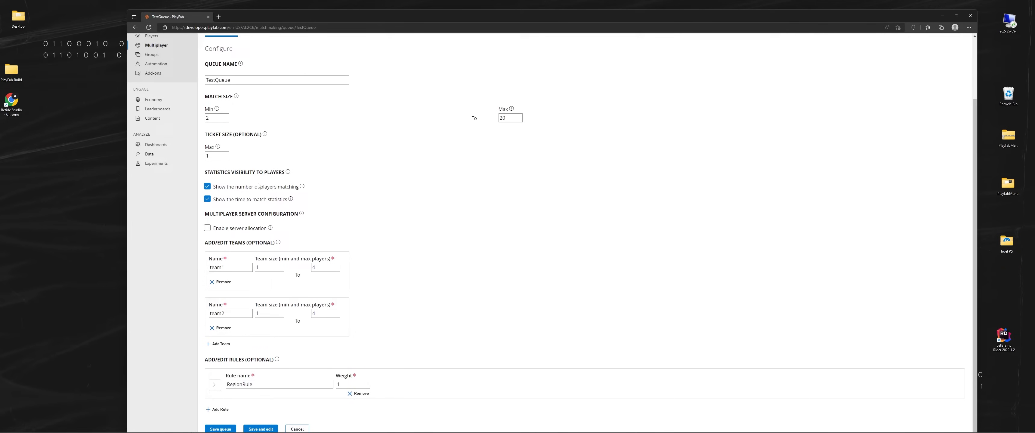
Enable server allocation for TestQueue with BetideStudioTest as the multiplayer server build, and save the queue
left_click(232, 229)
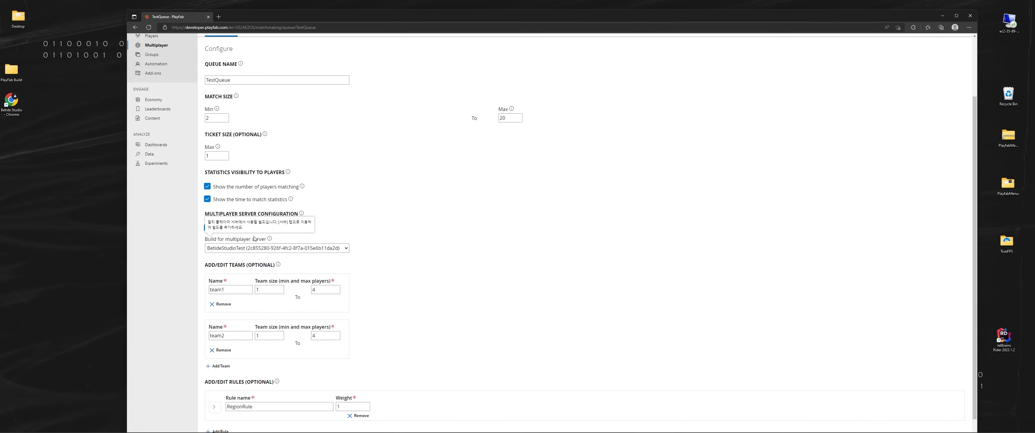
left_click(257, 248)
left_click(257, 258)
scroll(258, 258, "down", 1)
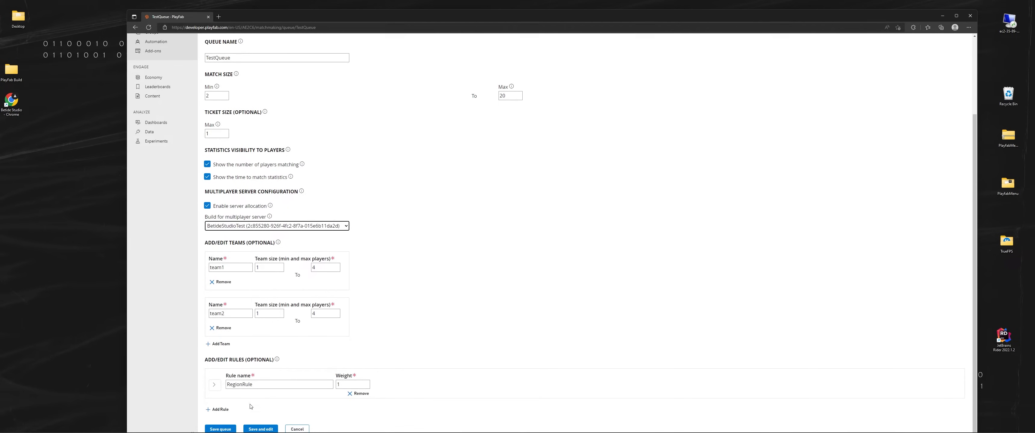
left_click(215, 429)
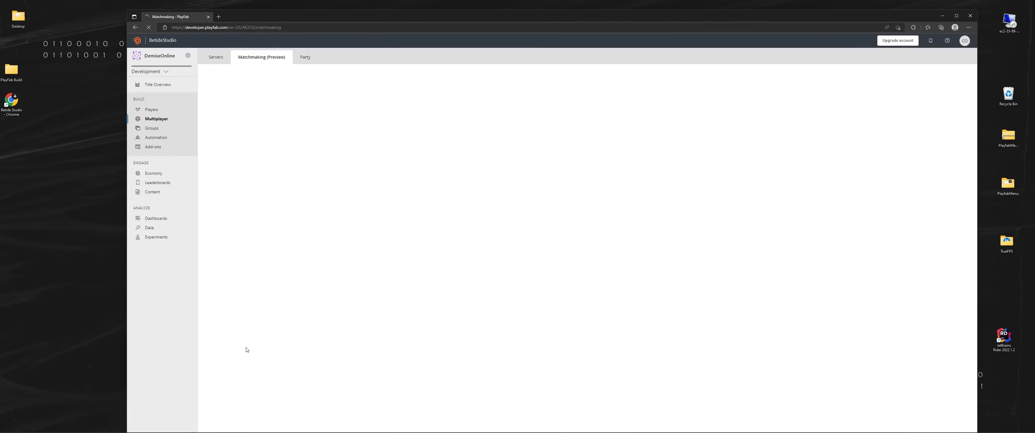
Launch the packaged PlayfabMenu client from the Windows build folder, log in with the prefilled credentials and start matchmaking
left_click(943, 17)
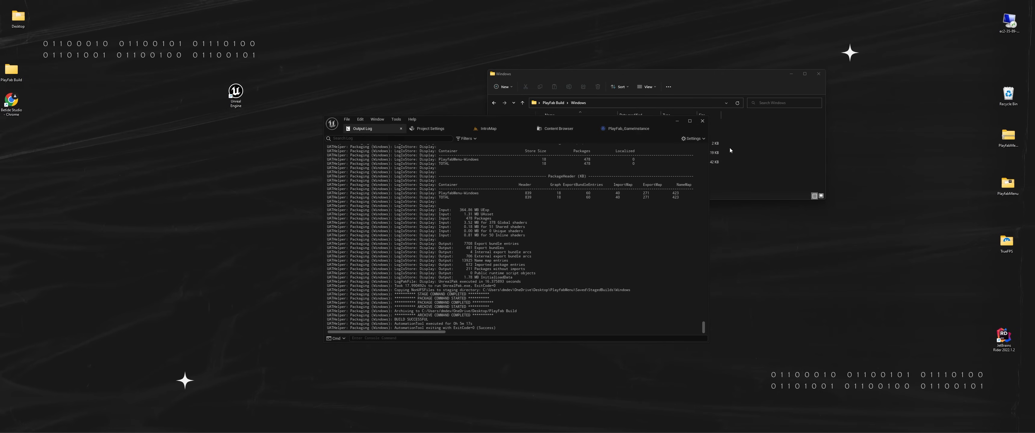
left_click(770, 175)
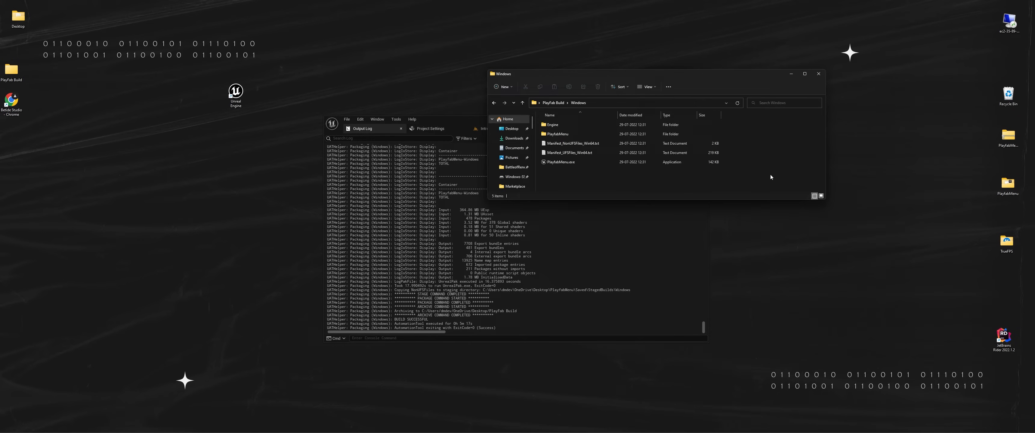
double_click(673, 164)
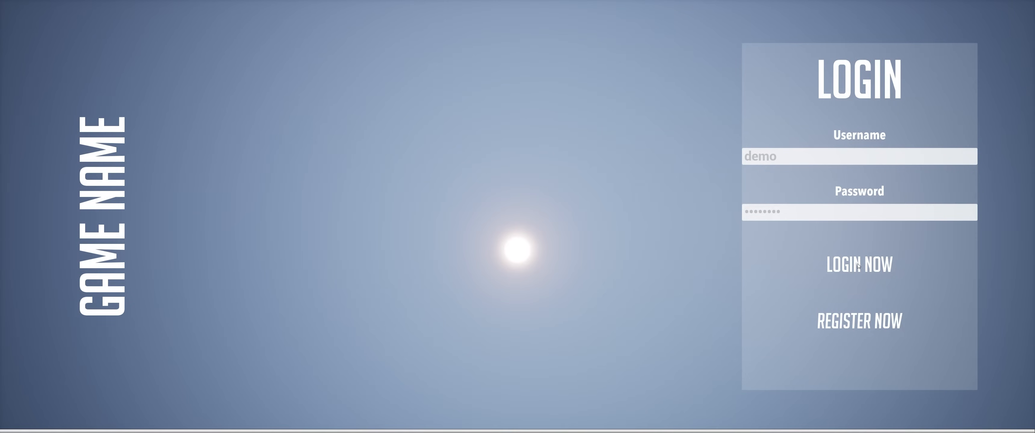
left_click(858, 265)
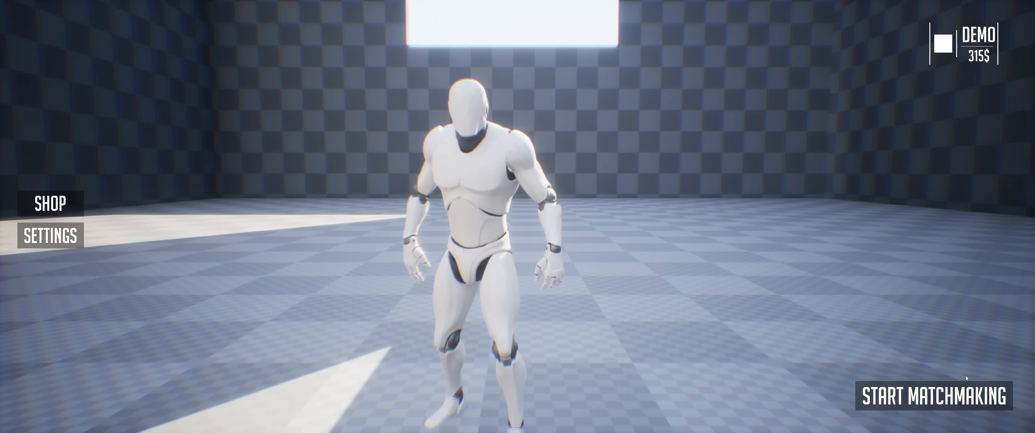
left_click(908, 391)
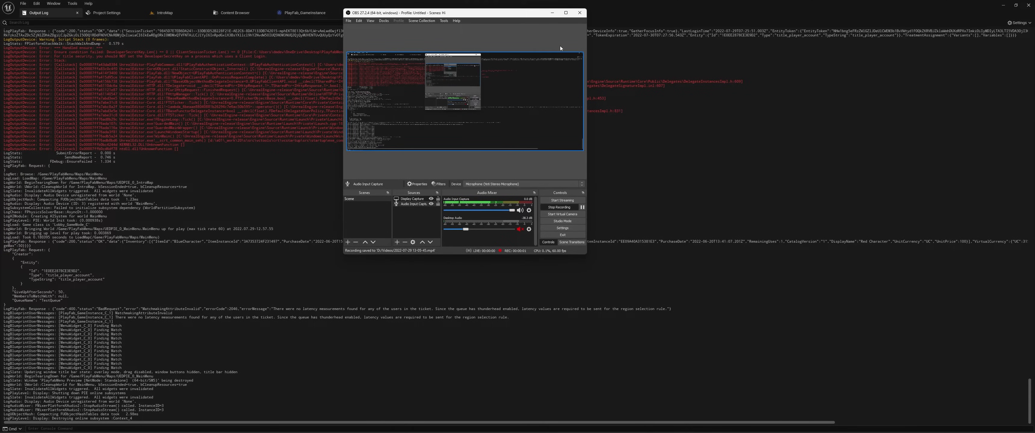
Review the PlayFab matchmaking ticket response in the Unreal Editor output log, and shrink the log window to reach the browser
left_click(552, 13)
scroll(252, 76, "up", 1)
scroll(190, 123, "down", 1)
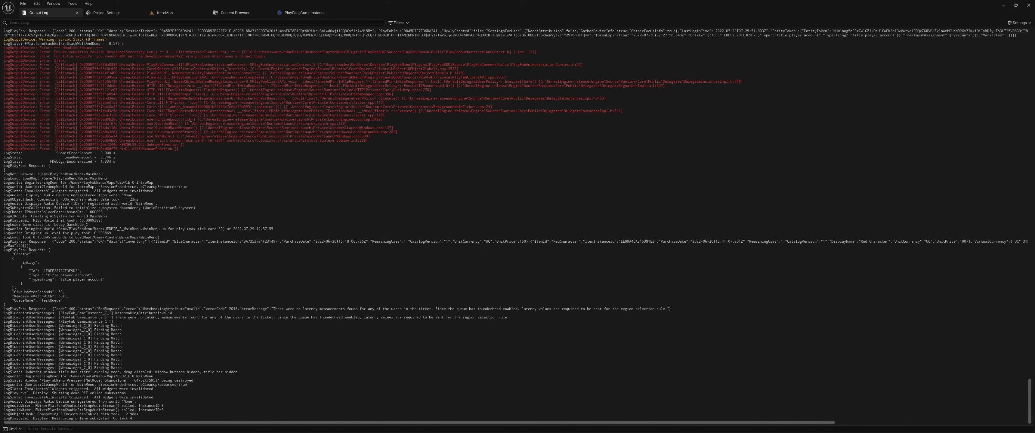
left_click_drag(356, 2, 339, 103)
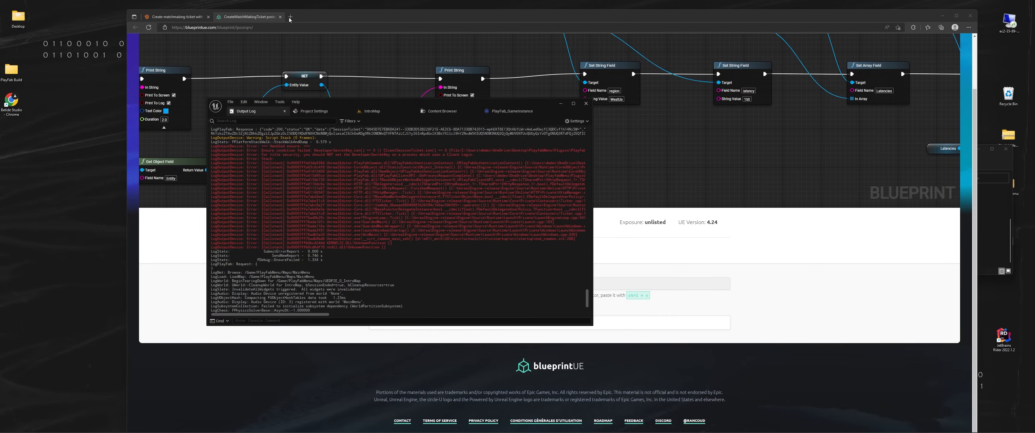
On the blueprintUE CreateMatchMakingTicket page, select and copy the nodes from Latency Item through the DataObject Set Object Field
double_click(310, 18)
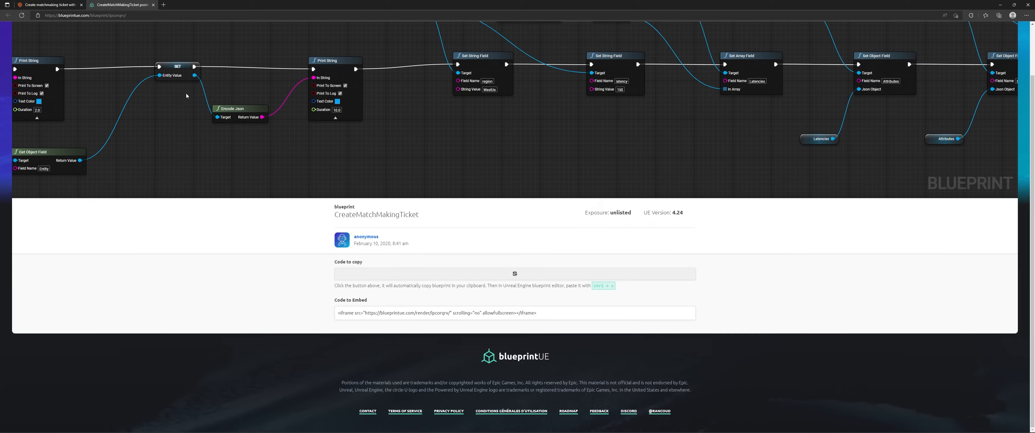
scroll(68, 223, "up", 2)
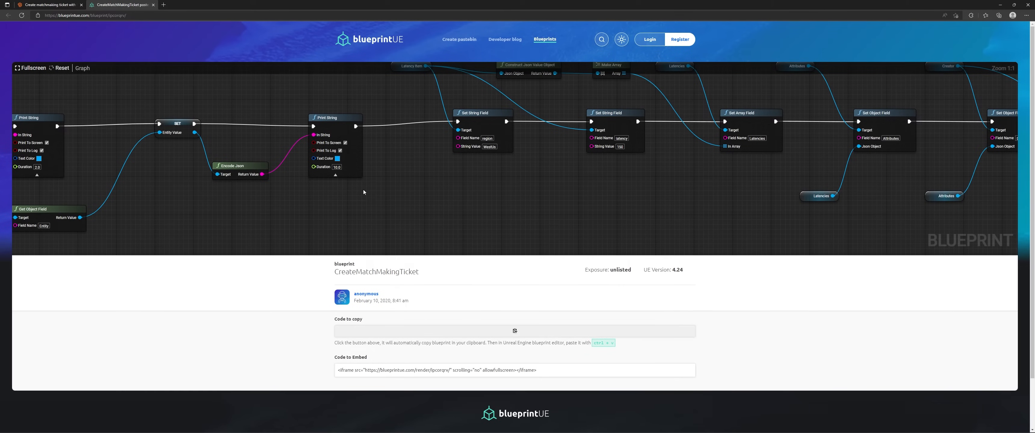
left_click_drag(364, 192, 189, 226)
left_click_drag(136, 159, 124, 145)
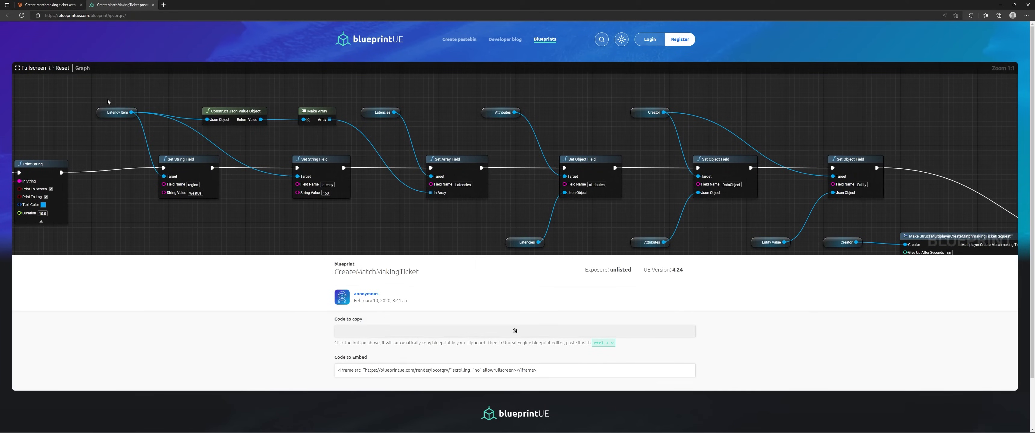
left_click_drag(128, 109, 720, 251)
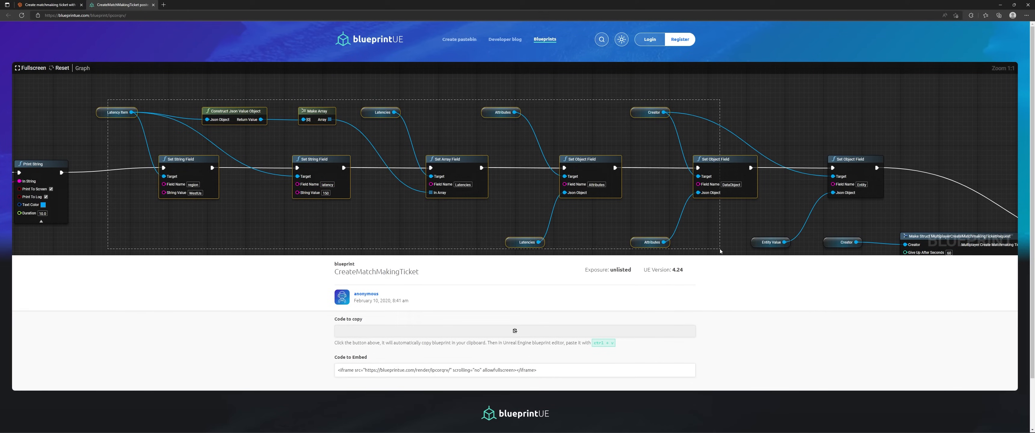
scroll(719, 214, "down", 2)
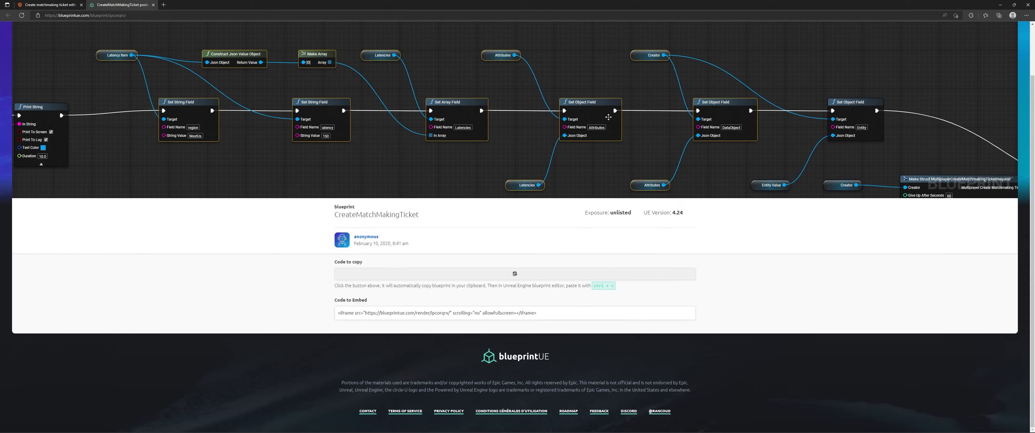
Switch back to the Unreal Editor and open the Play Fab Graph of the PlayFab_GameInstance blueprint
left_click(583, 426)
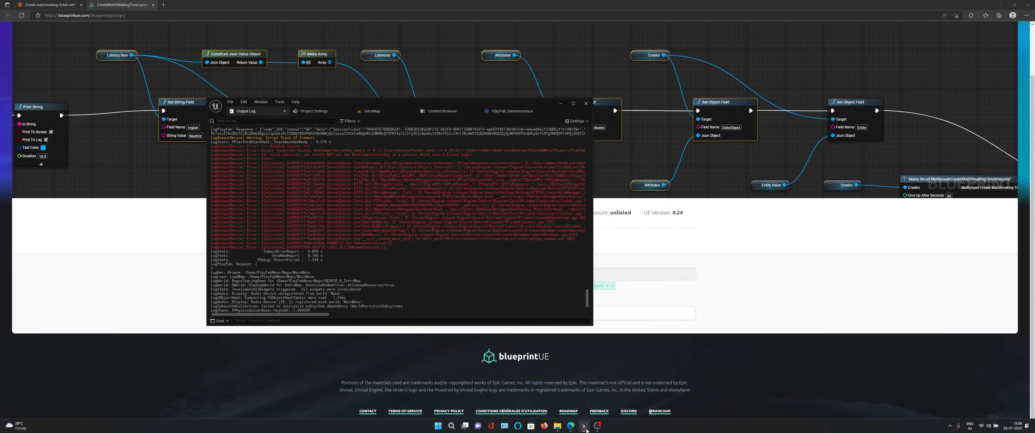
left_click_drag(402, 100, 474, 2)
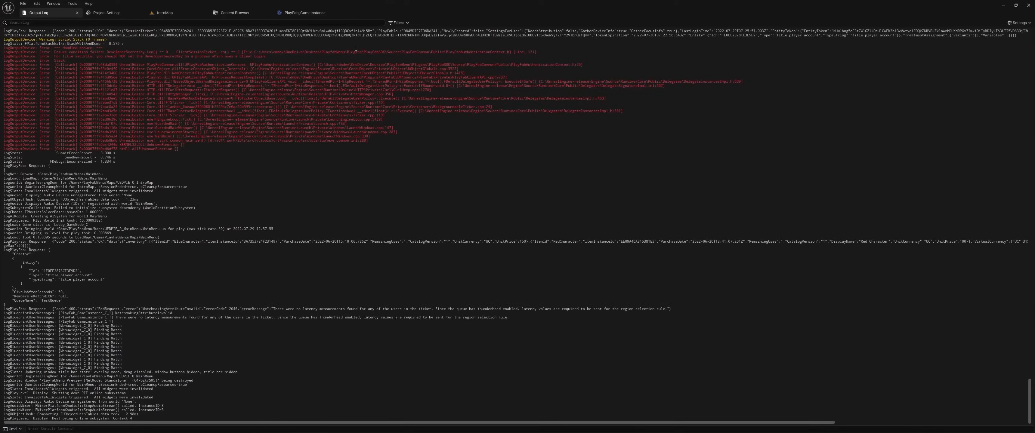
left_click(164, 12)
left_click(304, 12)
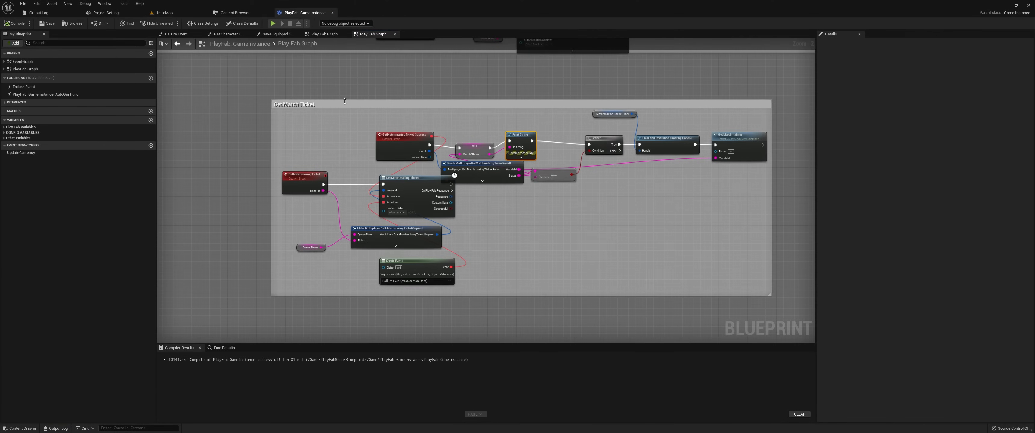
Paste the copied latency and attribute nodes into the graph and place them above the Matchmaking Logic comment
scroll(353, 119, "up", 4)
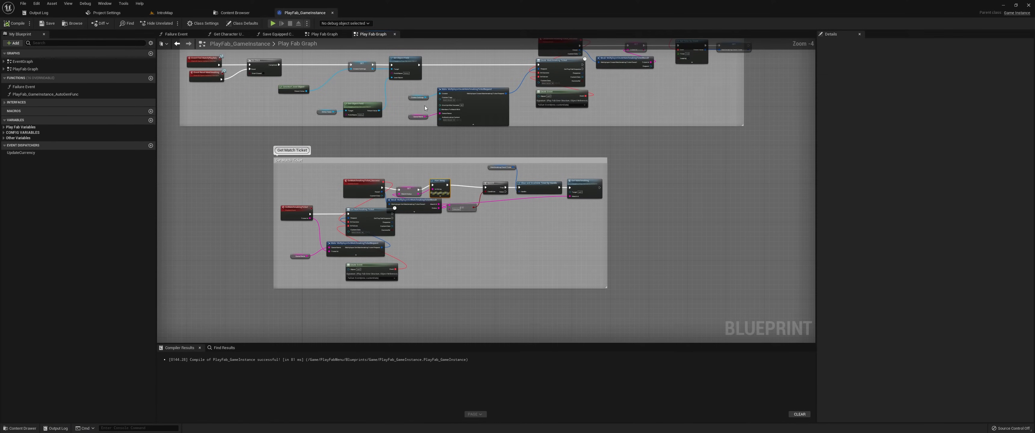
scroll(384, 124, "up", 4)
right_click_drag(487, 143, 422, 137)
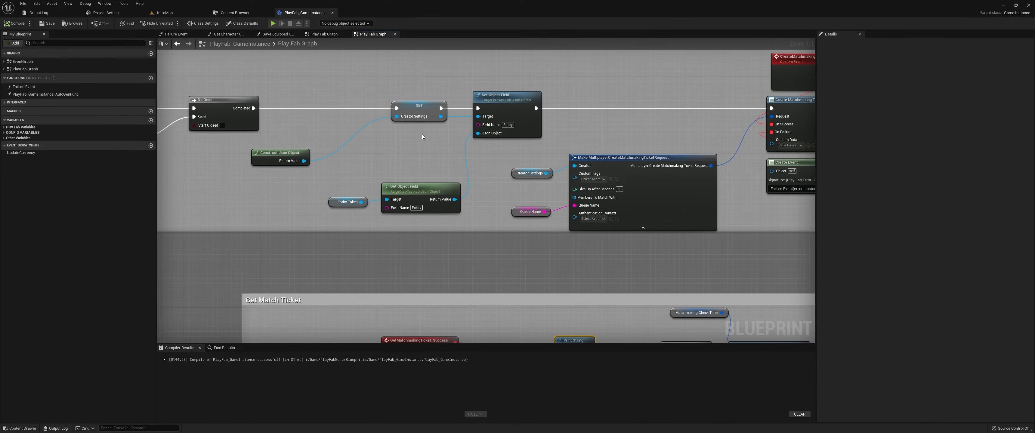
scroll(375, 155, "down", 3)
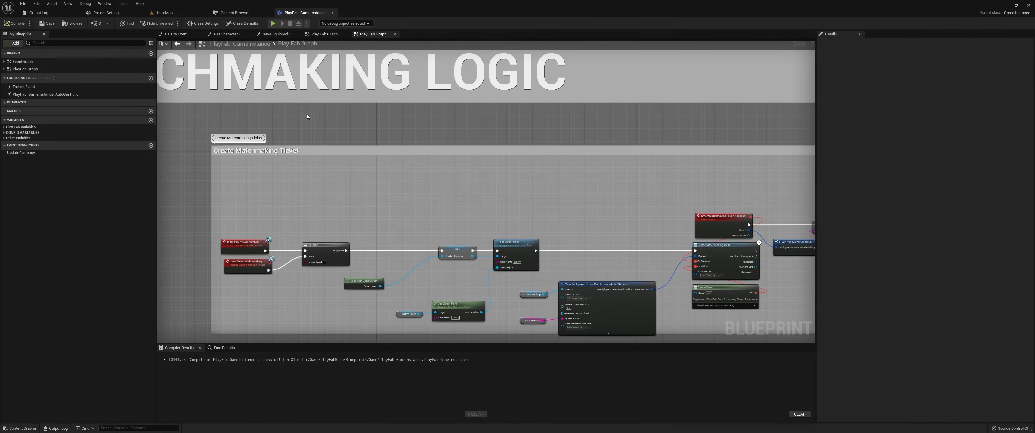
key("ctrl+v")
right_click_drag(352, 131, 408, 207)
left_click_drag(408, 207, 466, 61)
right_click_drag(444, 54, 444, 124)
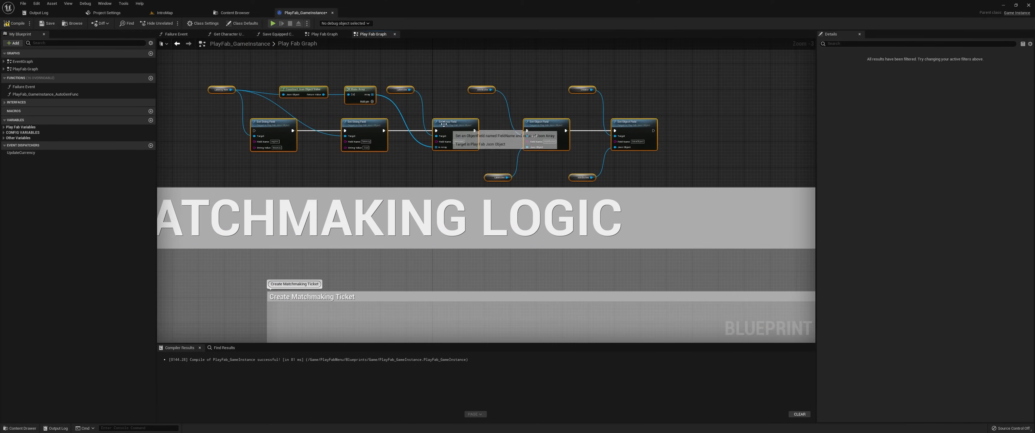
Create the missing latencies and attributes variables in the blueprint from the pasted Latencies and Attributes getter nodes
scroll(394, 95, "up", 3)
right_click(392, 89)
left_click(404, 99)
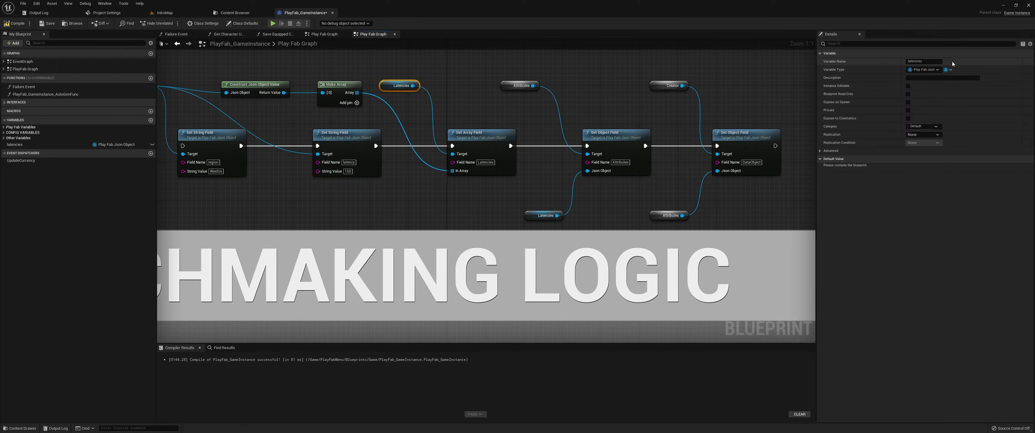
left_click(656, 217)
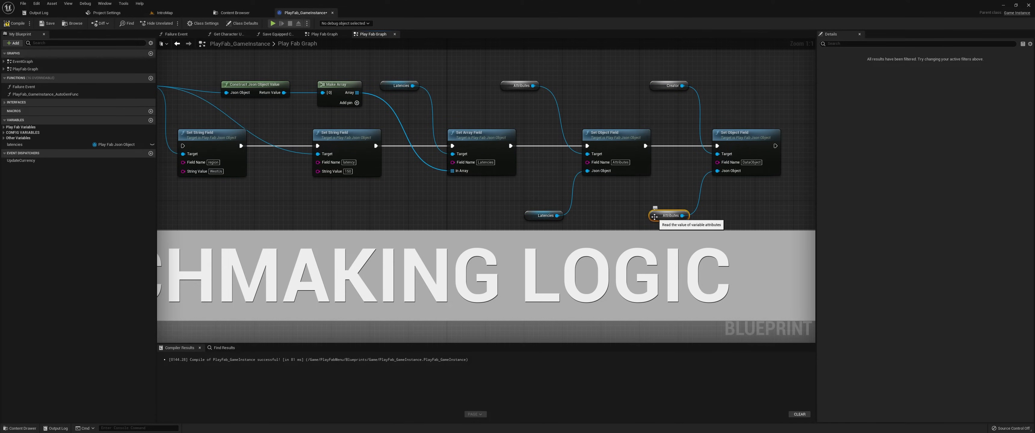
right_click_drag(655, 217, 540, 158)
scroll(567, 112, "down", 6)
scroll(568, 111, "up", 5)
right_click(447, 68)
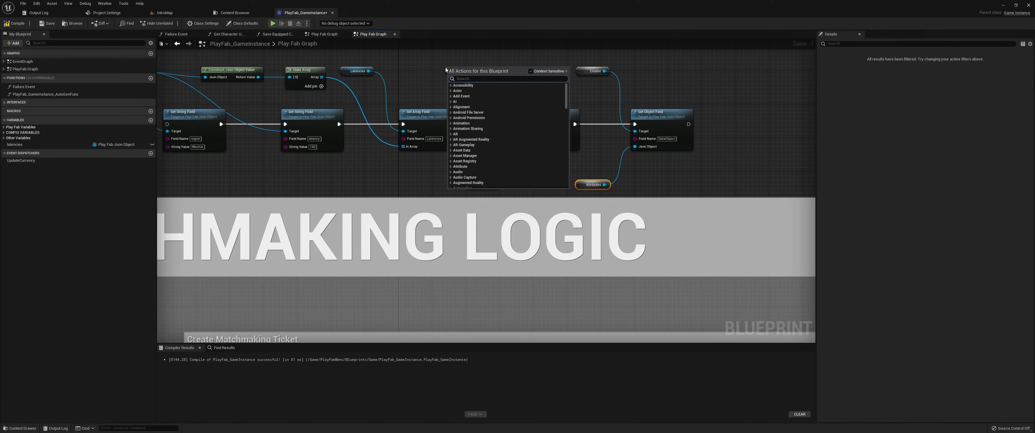
left_click(445, 68)
right_click(448, 68)
left_click(478, 82)
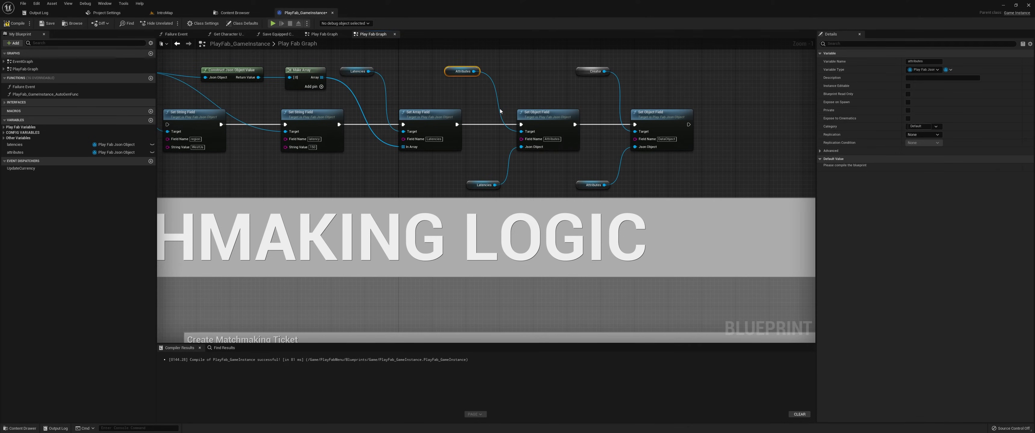
Replace the pasted Creator getter on the DataObject Set Object Field with the CreatorSettings variable and compile the blueprint
left_click(578, 74)
scroll(582, 79, "down", 5)
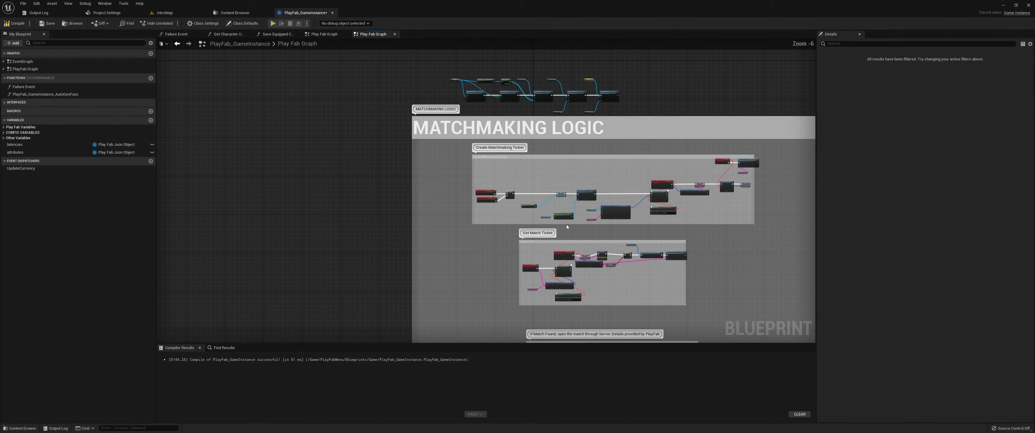
right_click_drag(566, 225, 522, 184)
scroll(552, 148, "up", 4)
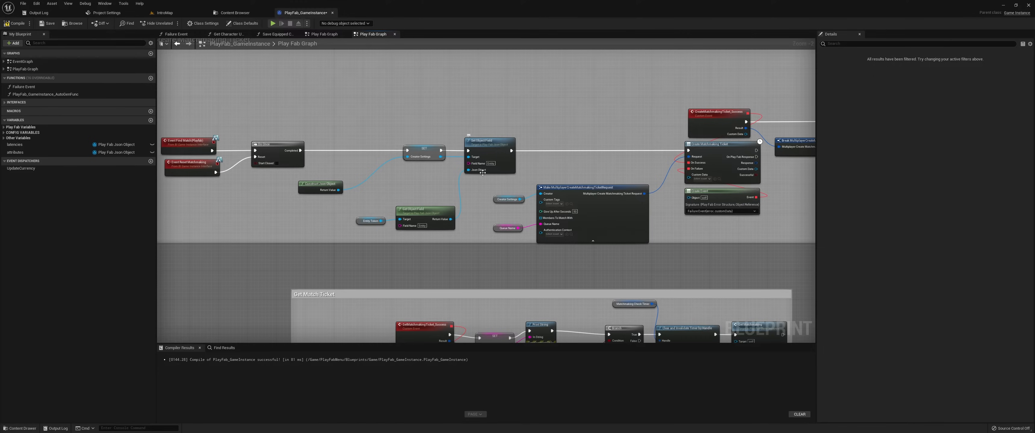
scroll(435, 150, "down", 2)
right_click_drag(435, 150, 389, 342)
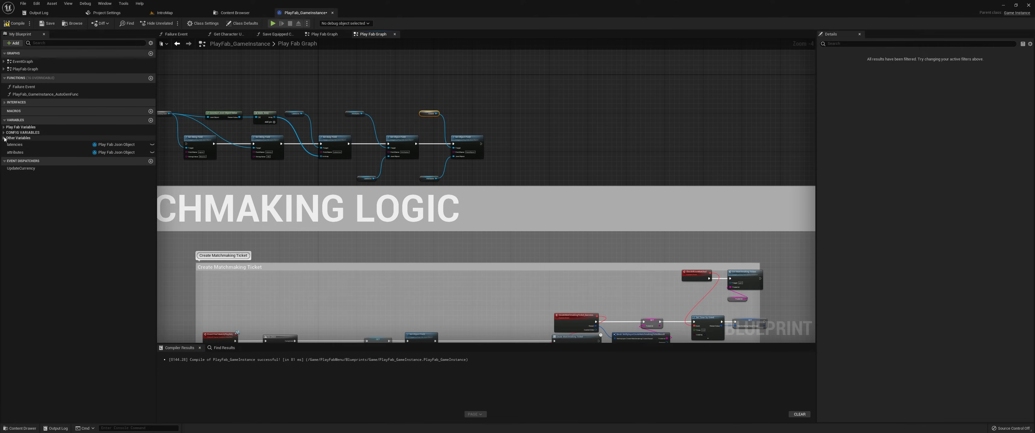
left_click(6, 138)
left_click(5, 133)
left_click(4, 127)
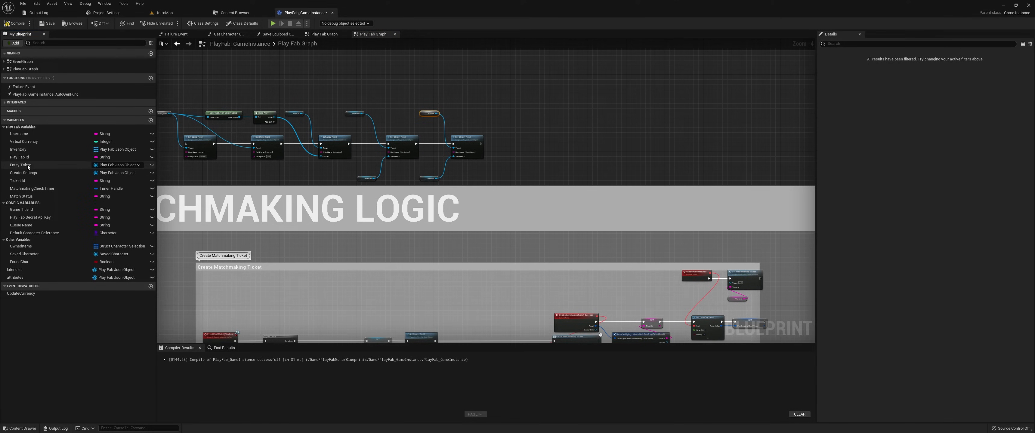
scroll(425, 109, "up", 4)
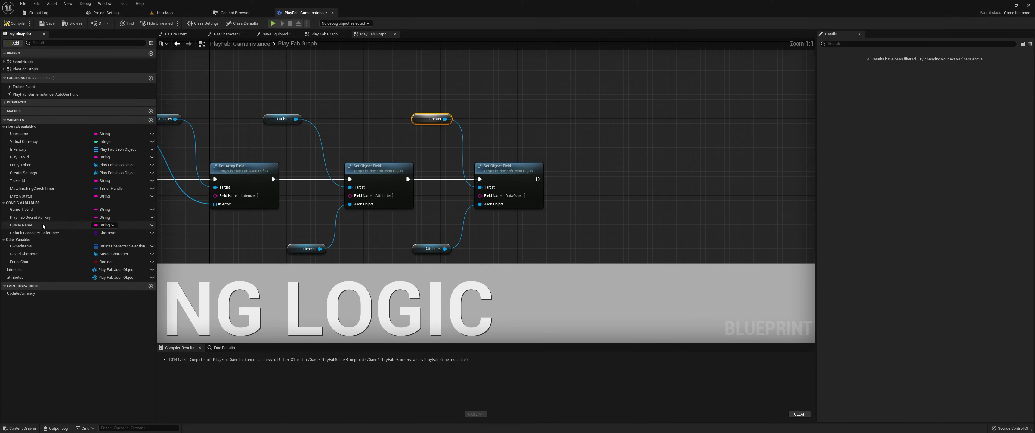
left_click_drag(24, 173, 421, 122)
scroll(421, 129, "down", 6)
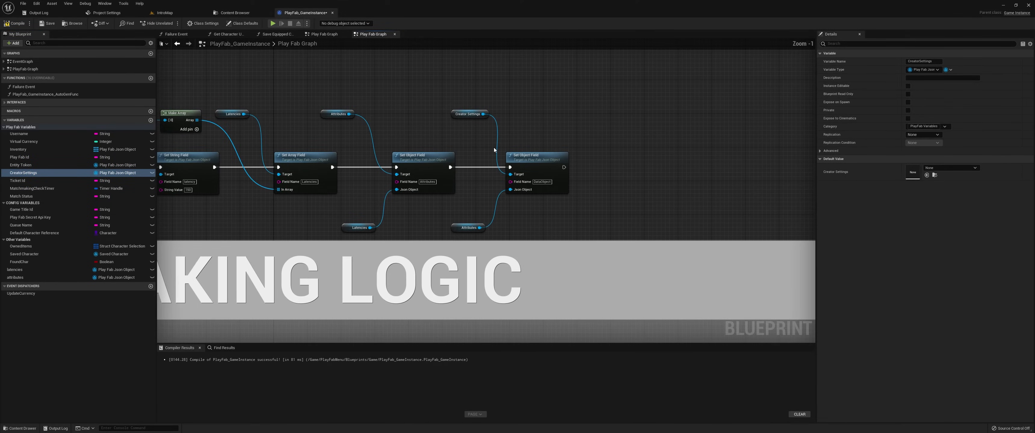
left_click(3, 22)
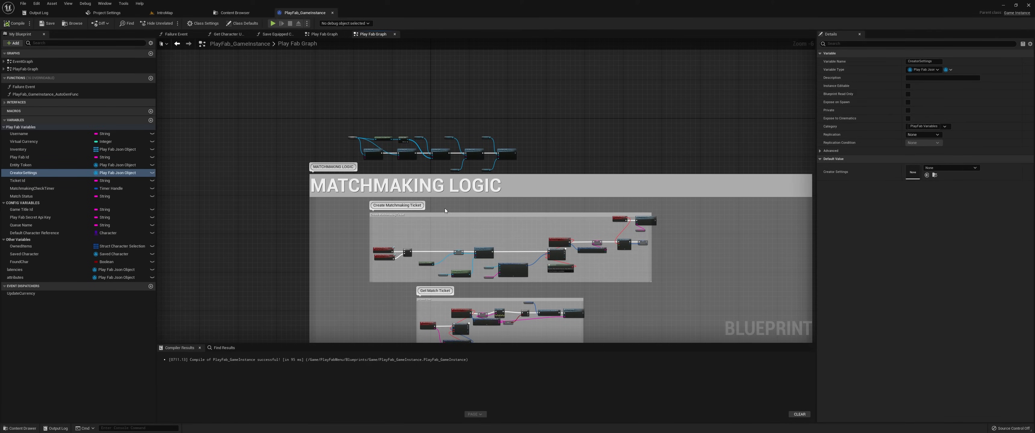
Route execution from the Creator Settings SET node through the pasted latency chain and back into the Entity Set Object Field
scroll(444, 208, "up", 3)
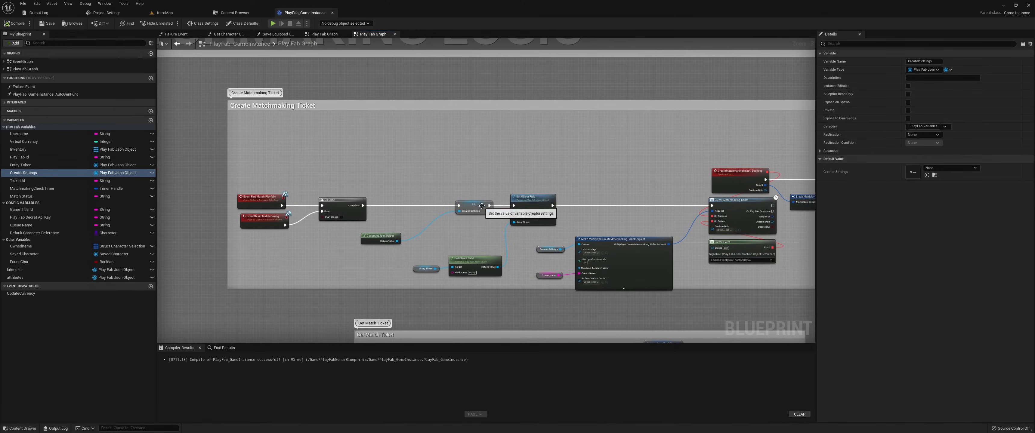
left_click_drag(489, 205, 615, 158, "ctrl")
right_click_drag(615, 161, 671, 4)
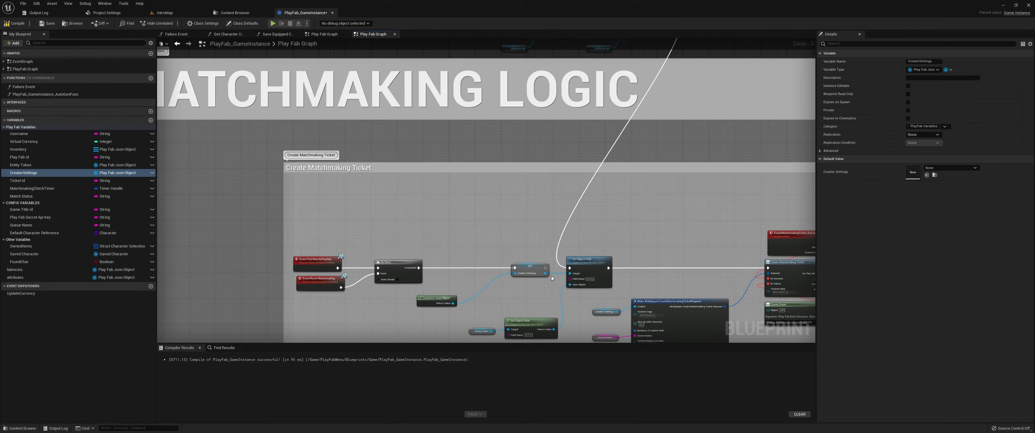
left_click(546, 275, "alt")
left_click_drag(546, 268, 269, 161)
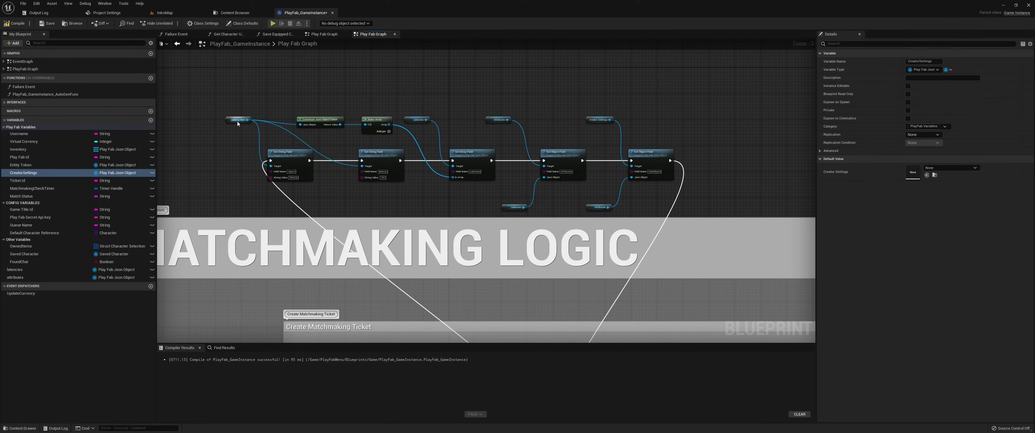
Create the missing latencyItem variable from the Latency Item getter and recompile the blueprint
scroll(250, 137, "up", 3)
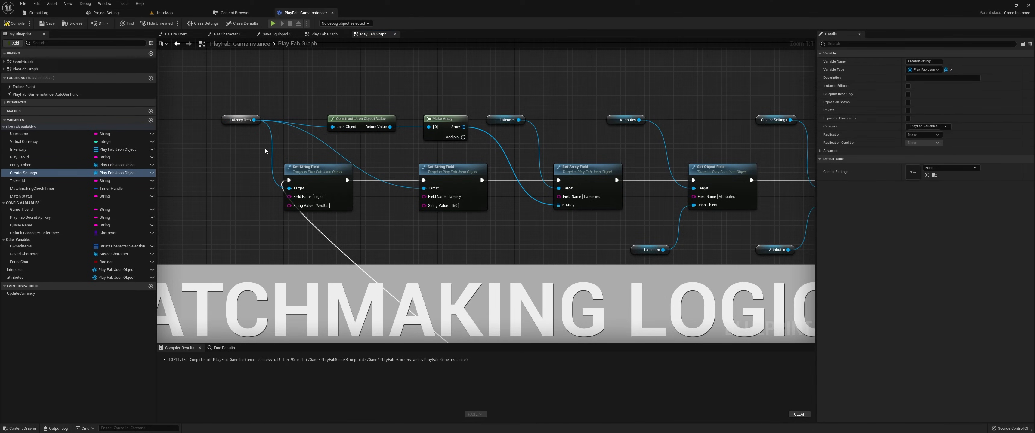
right_click(227, 121)
left_click(247, 131)
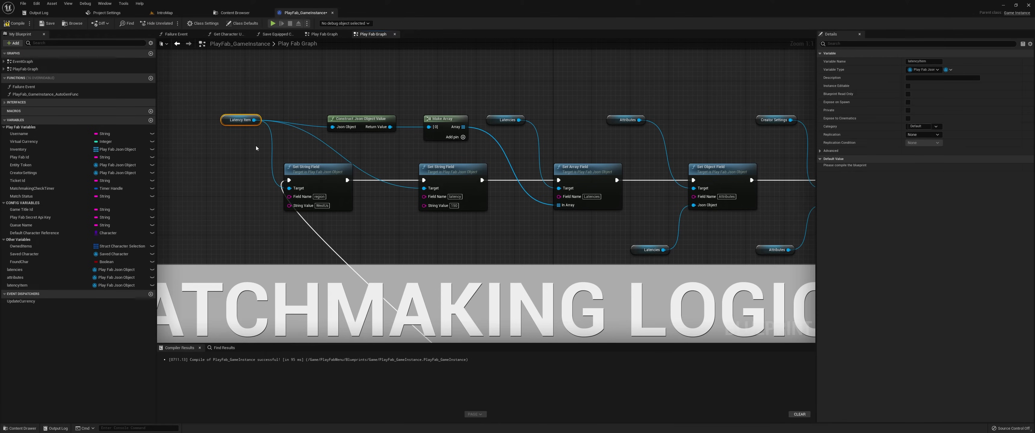
left_click(47, 23)
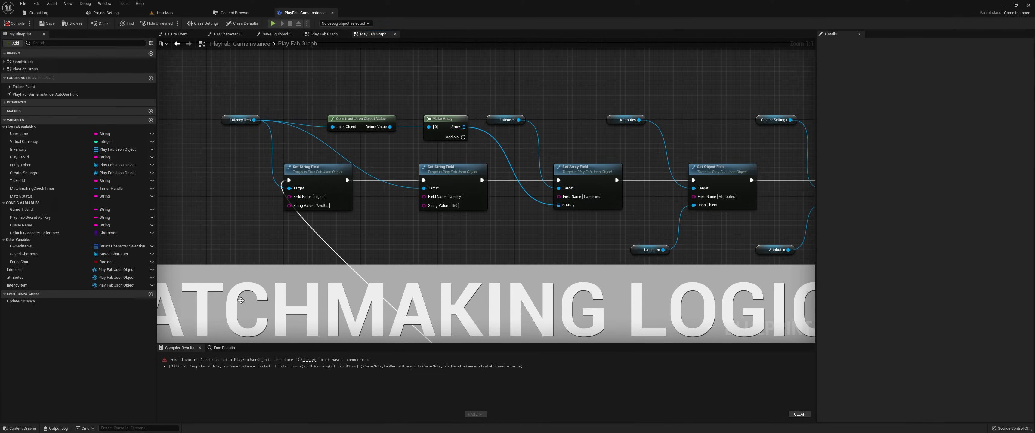
Connect a new Creator Settings getter to the Target of the Entity Set Object Field, and compile and save the blueprint
left_click(309, 360)
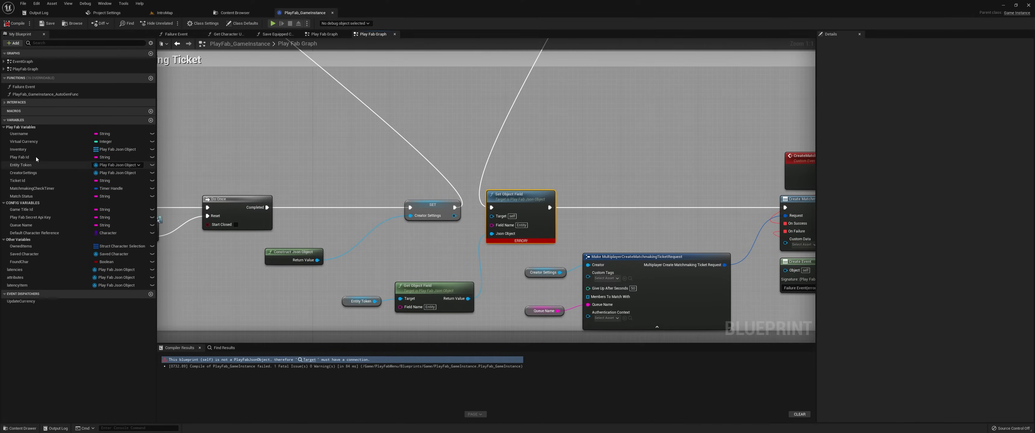
left_click_drag(24, 173, 445, 270)
left_click(7, 23)
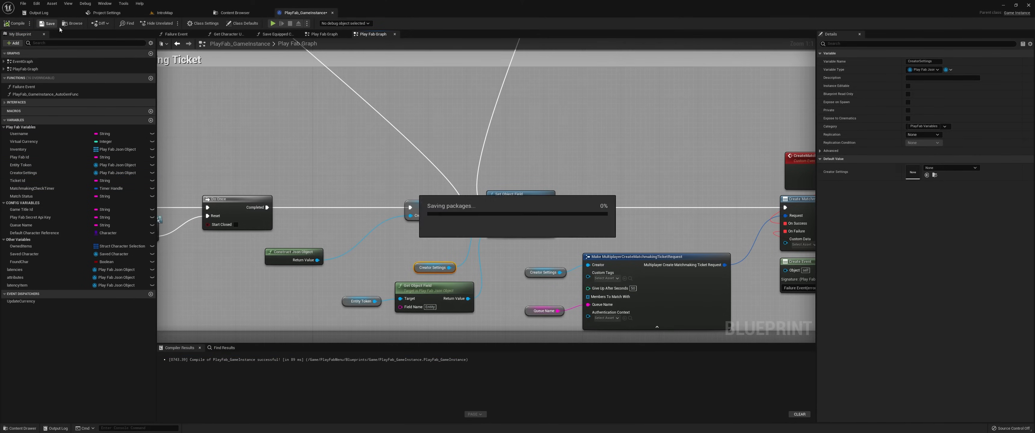
Move the matchmaking events, Do Once and Creator Settings setter nodes farther away from the Entity Set Object Field to open up space
scroll(353, 188, "down", 4)
scroll(253, 114, "up", 4)
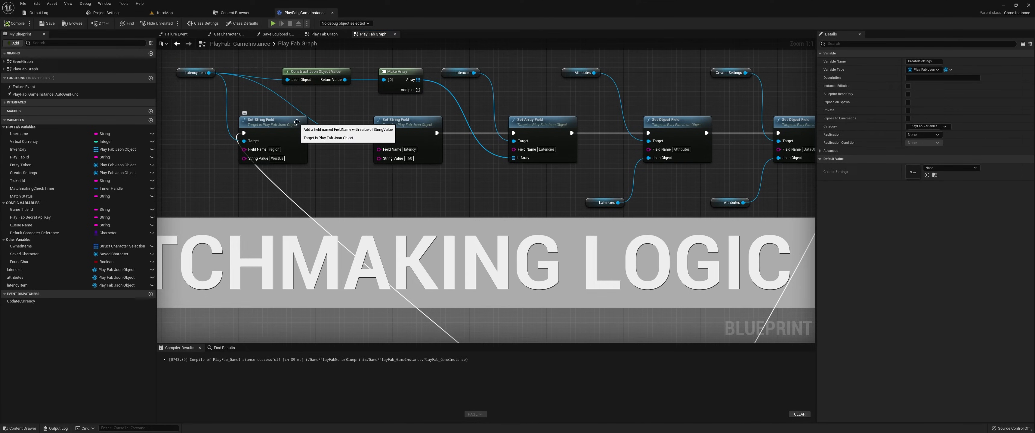
scroll(327, 197, "down", 5)
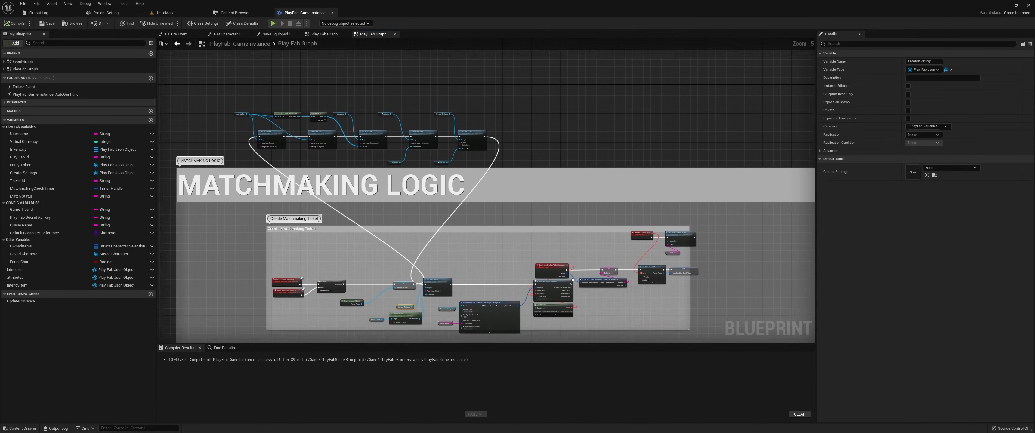
right_click_drag(399, 275, 414, 241)
mouse_move(334, 230)
left_mouse_down()
mouse_move(388, 253)
mouse_move(345, 226)
left_mouse_up()
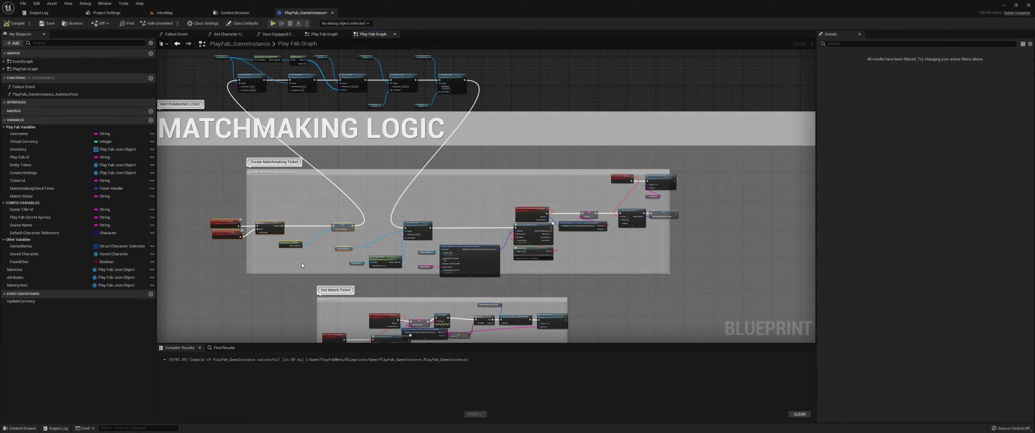
Break the execution links around the two pasted Set Object Field nodes and move the Attributes one, with its getters, after the DataObject one
scroll(404, 91, "up", 5)
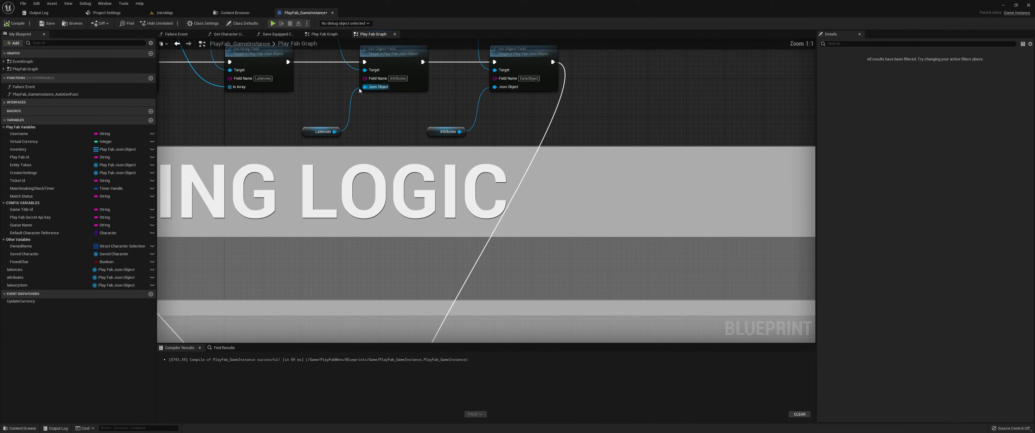
right_click_drag(304, 130, 385, 201)
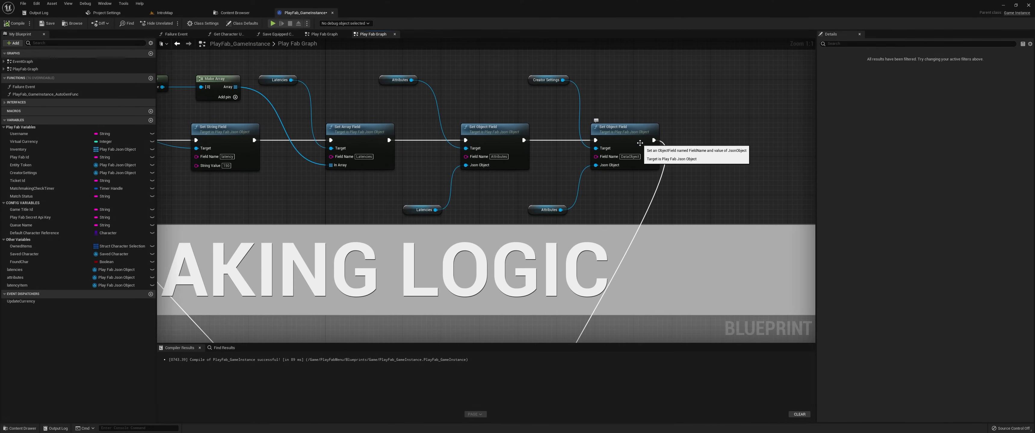
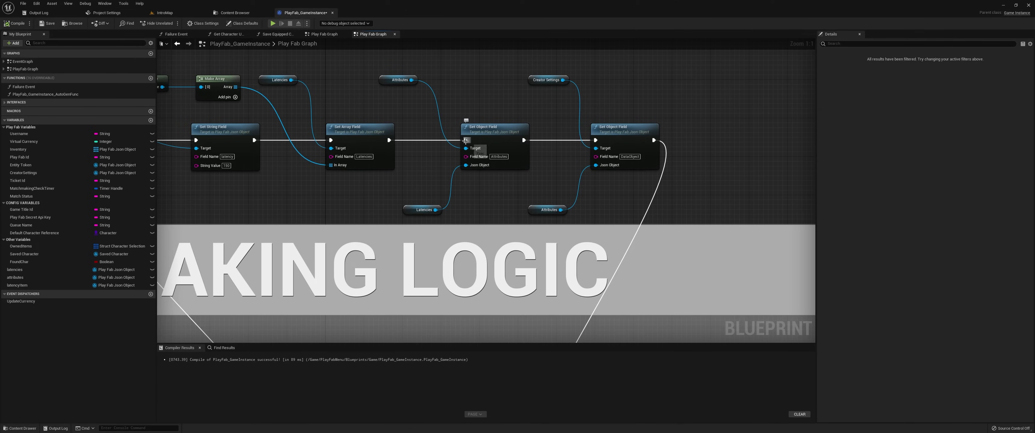
key("super")
key("super")
left_click(549, 140, "alt")
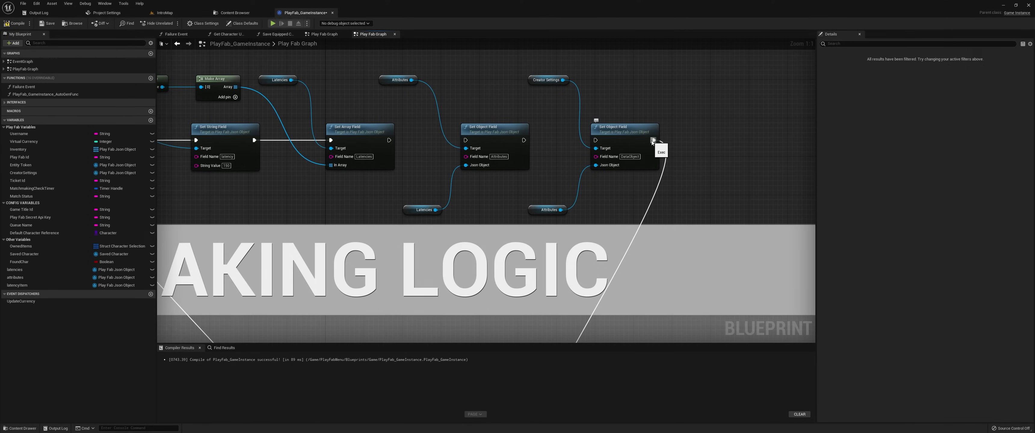
left_click(652, 142, "alt")
right_click_drag(505, 143, 515, 172)
left_click_drag(412, 94, 779, 170)
right_click_drag(723, 171, 613, 155)
left_click(576, 115)
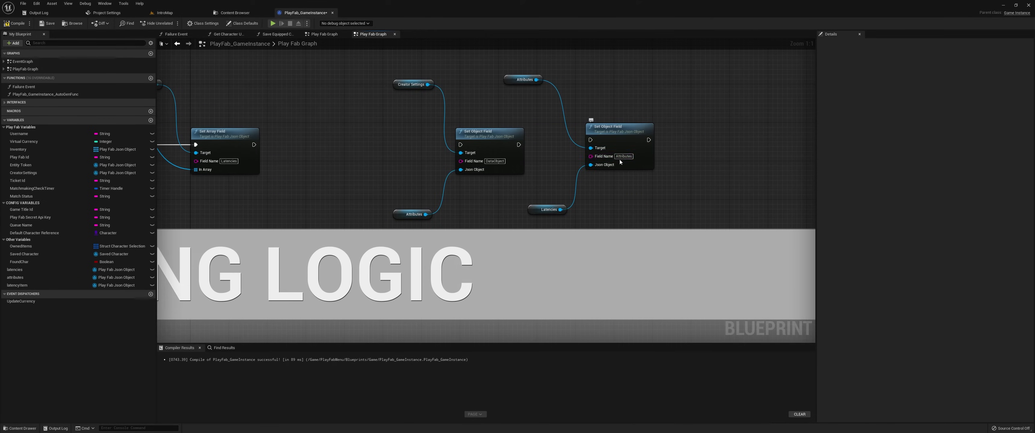
Rewire the DataObject Set Object Field to target Attributes with Latencies as its object, and the Attributes one to target Creator Settings with Attributes
left_click_drag(432, 85, 555, 151)
left_click(540, 161)
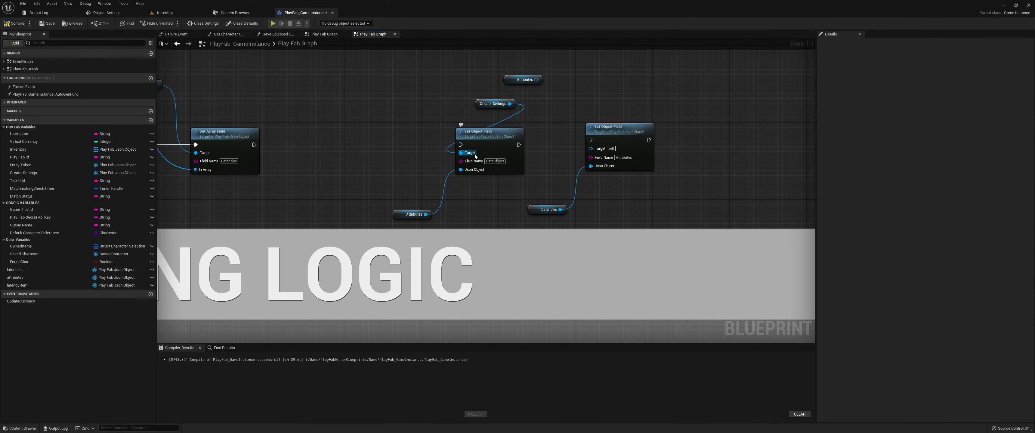
left_click_drag(462, 153, 591, 148, "ctrl")
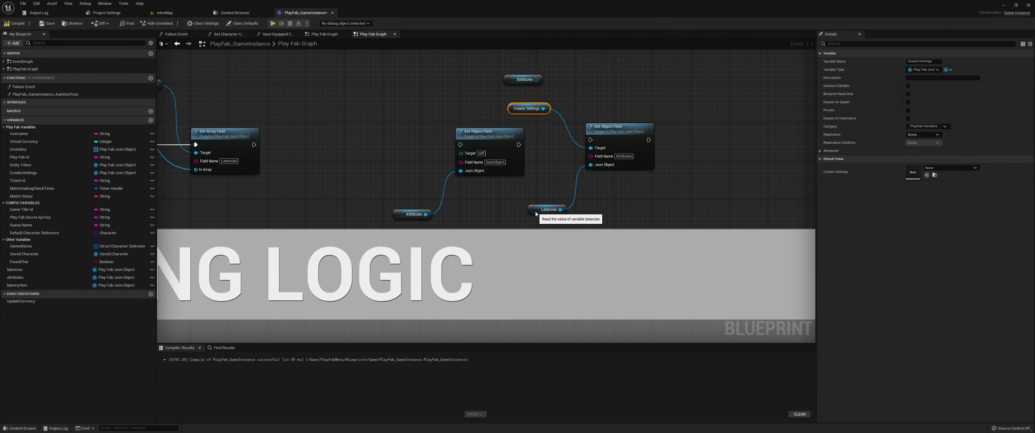
left_click_drag(537, 213, 334, 185)
left_click_drag(590, 165, 461, 176, "ctrl")
left_click_drag(541, 85, 460, 153)
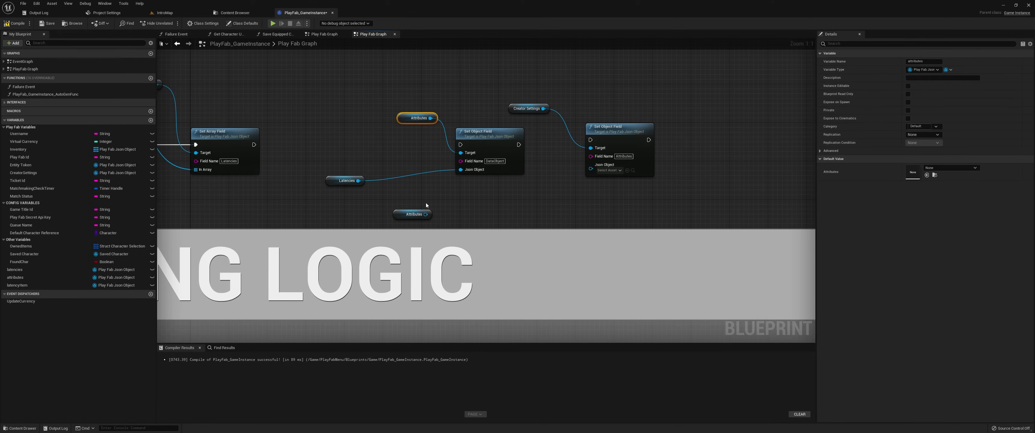
left_click_drag(404, 216, 601, 166)
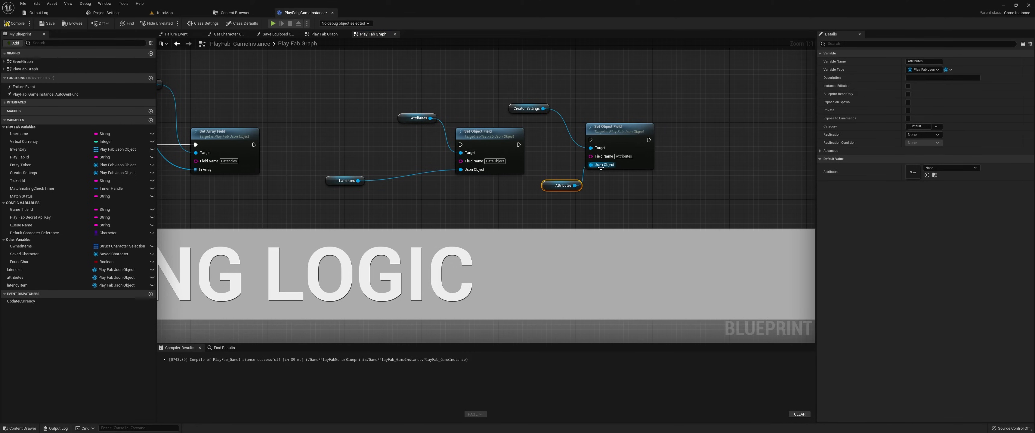
Chain execution from Set Array Field through the DataObject, Attributes and Entity Set Object Field nodes, tidy the Latencies getter, and compile
left_click_drag(461, 145, 254, 145)
left_click_drag(518, 145, 545, 258)
scroll(657, 199, "down", 5)
scroll(553, 299, "up", 5)
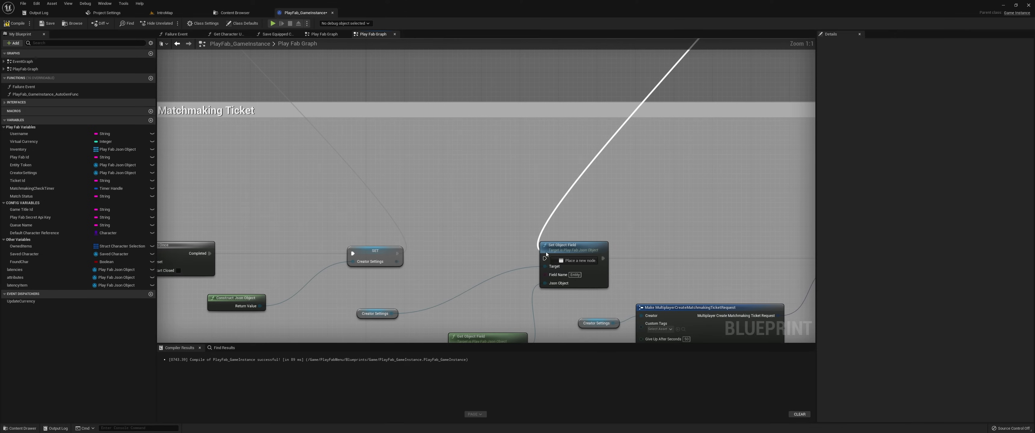
scroll(548, 243, "down", 5)
scroll(493, 200, "up", 4)
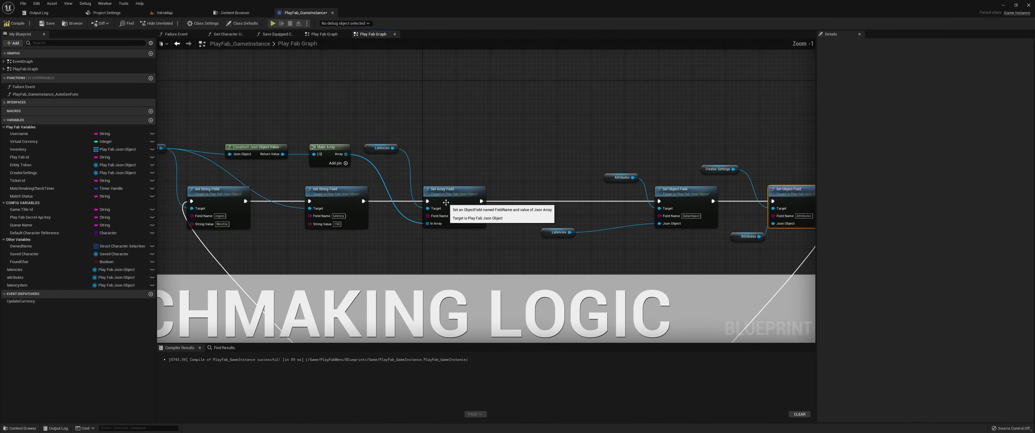
scroll(620, 223, "up", 1)
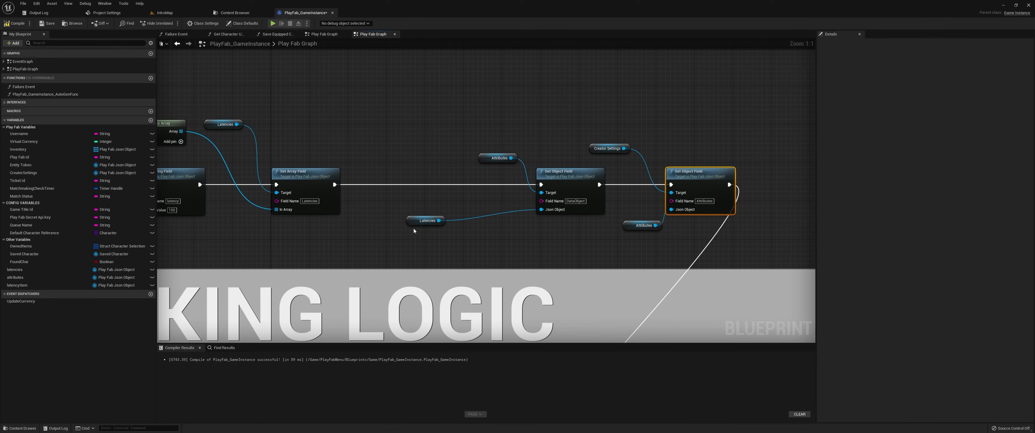
left_click_drag(411, 221, 464, 231)
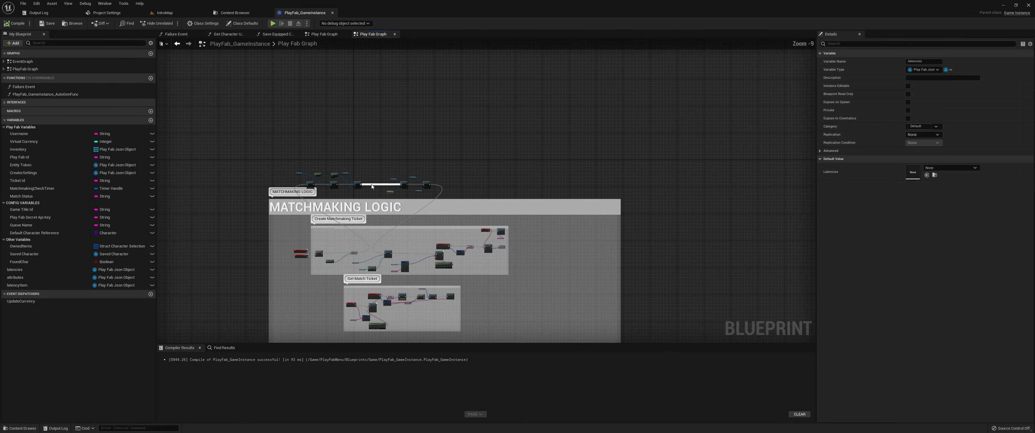
scroll(372, 186, "up", 5)
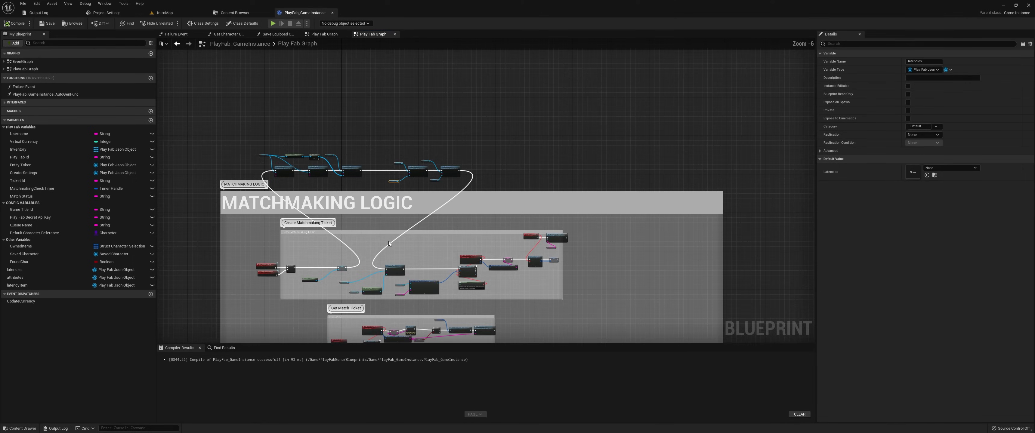
Play-test the IntroMap level with a login attempt, and send the crash report and restart the editor
left_click(163, 13)
left_click(129, 23)
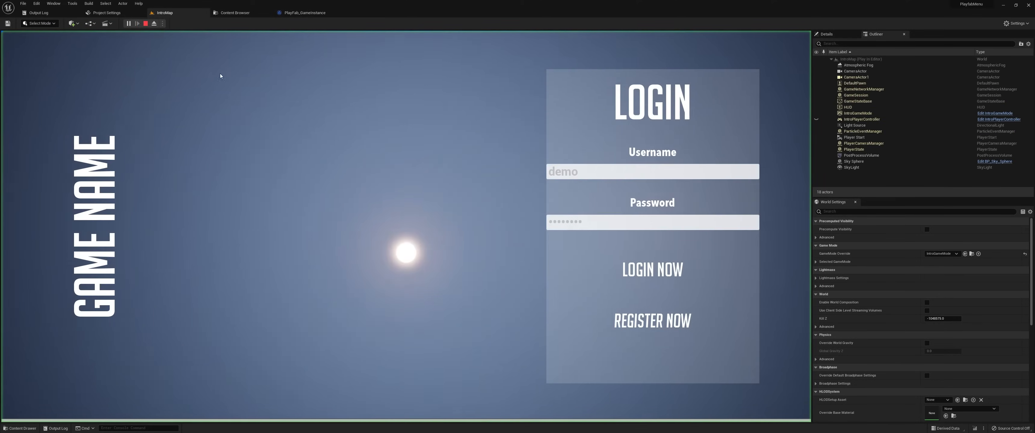
left_click(643, 272)
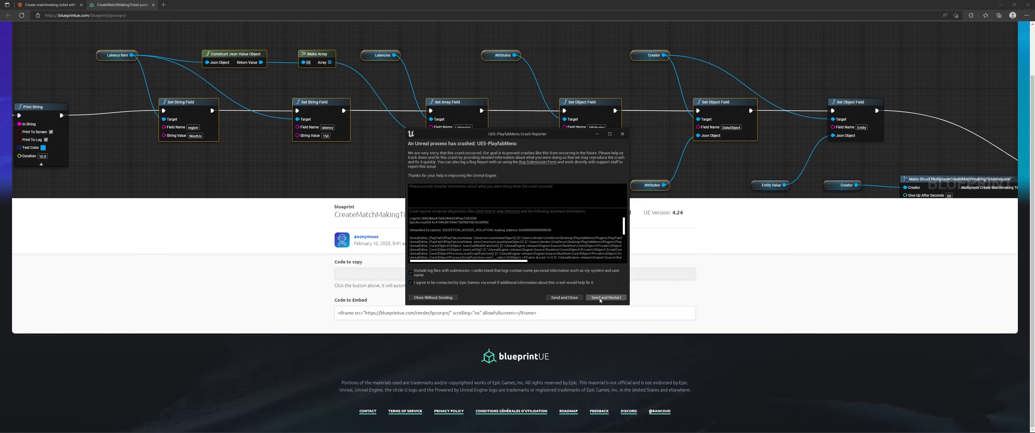
left_click(601, 300)
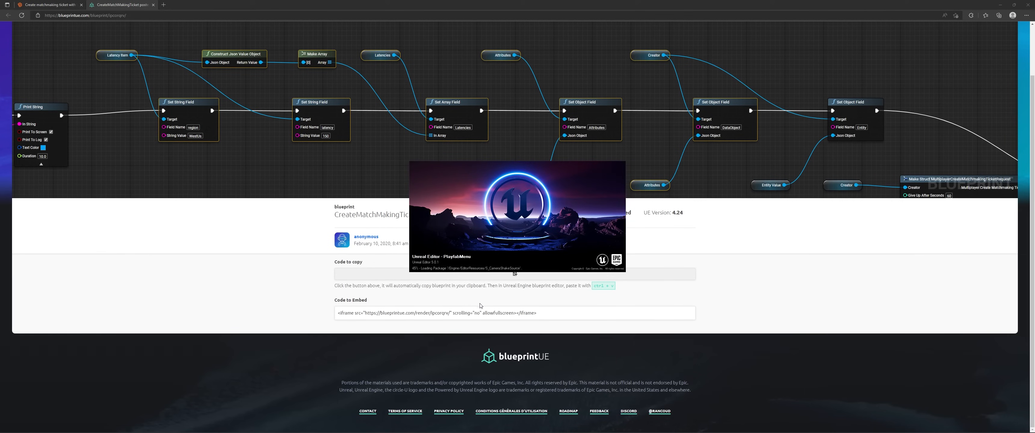
left_click_drag(213, 168, 544, 96)
left_click_drag(361, 110, 986, 154)
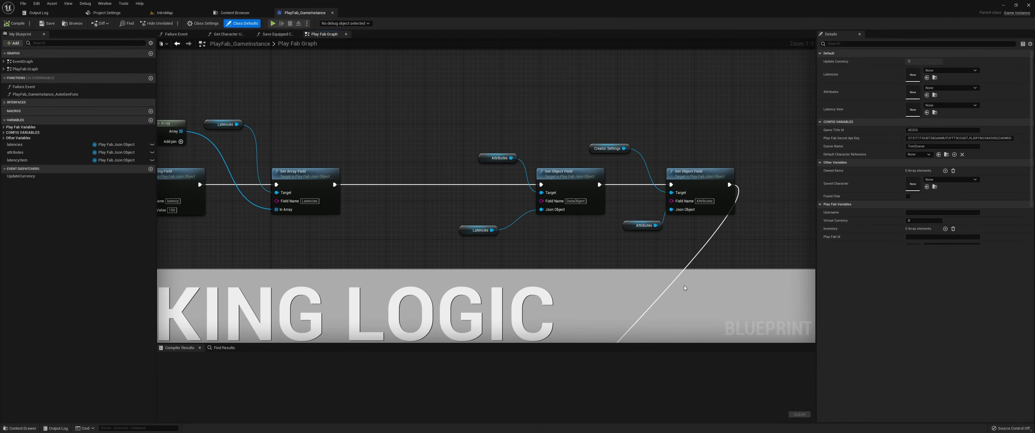
Move the Construct Json Object node beneath the Creator Settings setter in the Create Matchmaking Ticket section
scroll(559, 253, "down", 6)
right_click_drag(475, 341, 497, 263)
scroll(497, 263, "up", 4)
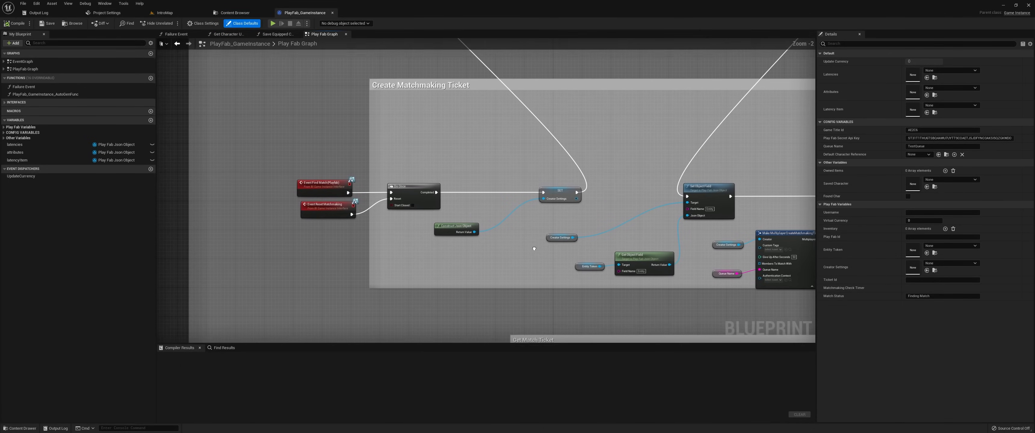
left_click_drag(474, 241, 560, 215)
Examine the Latencies, Attributes and Creator setters at the start of the reference CreateMatchMakingTicket blueprint on blueprintUE, and return to the editor
left_click_drag(550, 5, 745, 122)
right_click_drag(679, 83, 714, 75)
right_click_drag(324, 98, 795, 127)
right_click_drag(545, 119, 517, 162)
right_click_drag(464, 107, 438, 31)
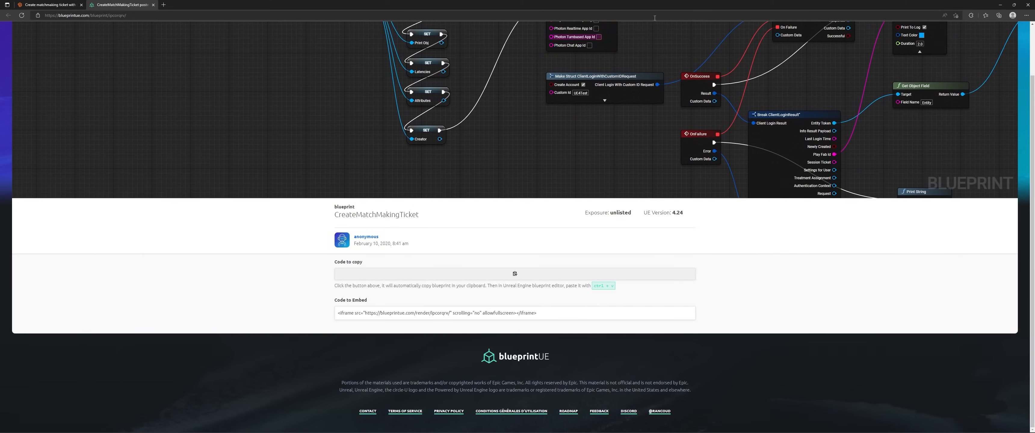
left_click(999, 4)
left_click(904, 122)
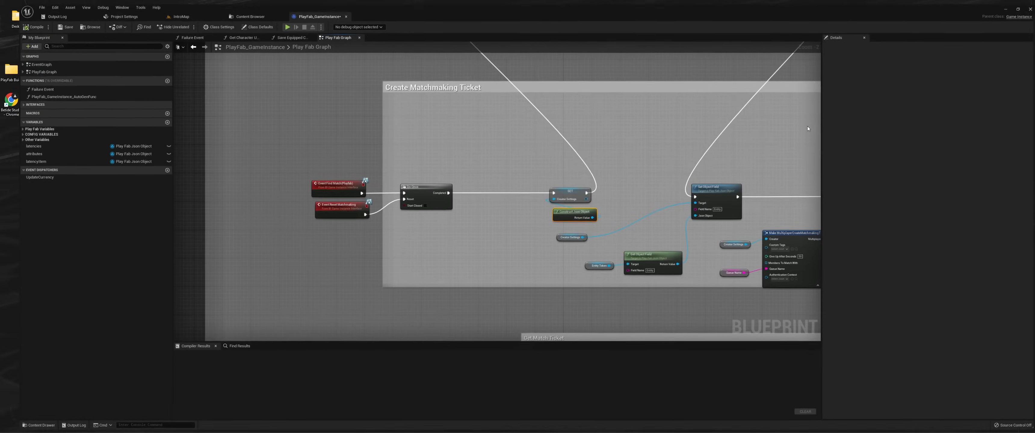
Move the two matchmaking events, the Do Once node and the Construct Json Object node farther ahead of the Creator Settings setter
right_click_drag(310, 163, 356, 191)
left_click_drag(462, 214, 317, 214)
left_click_drag(608, 245, 409, 260)
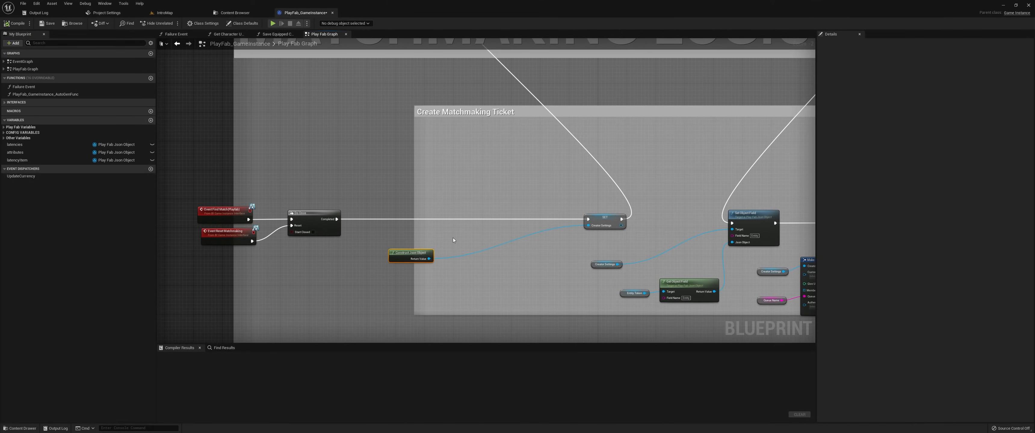
scroll(421, 179, "down", 2)
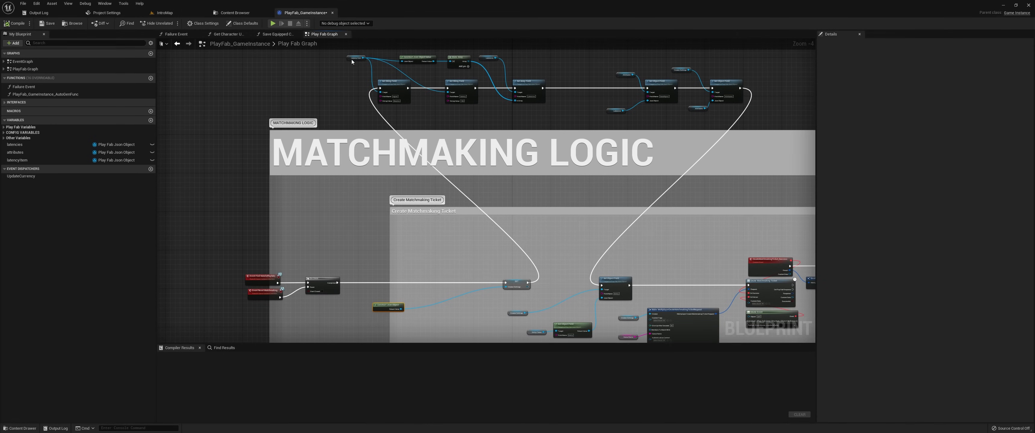
Add Latency Item and Attributes setters between Do Once and the Creator Settings setter, both fed by Construct Json Object
scroll(352, 61, "up", 2)
right_click_drag(320, 317, 333, 111)
left_click(41, 161)
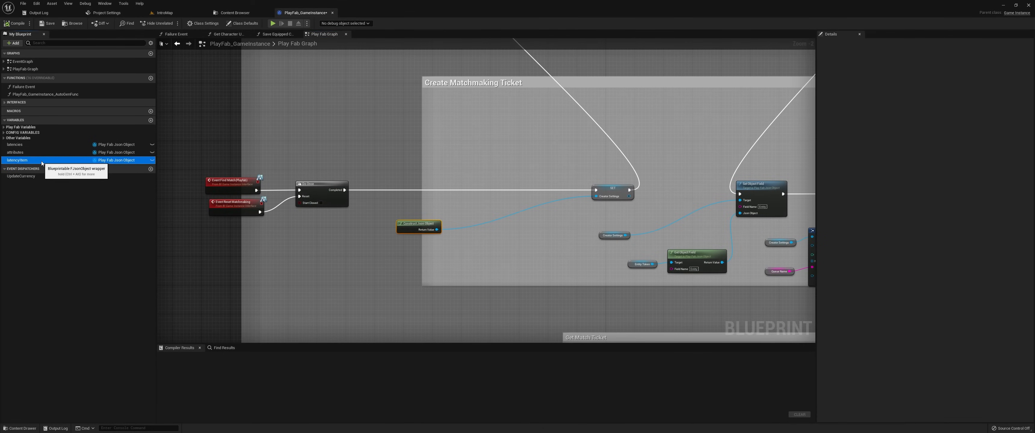
left_click_drag(42, 162, 466, 187)
left_click_drag(24, 152, 545, 187)
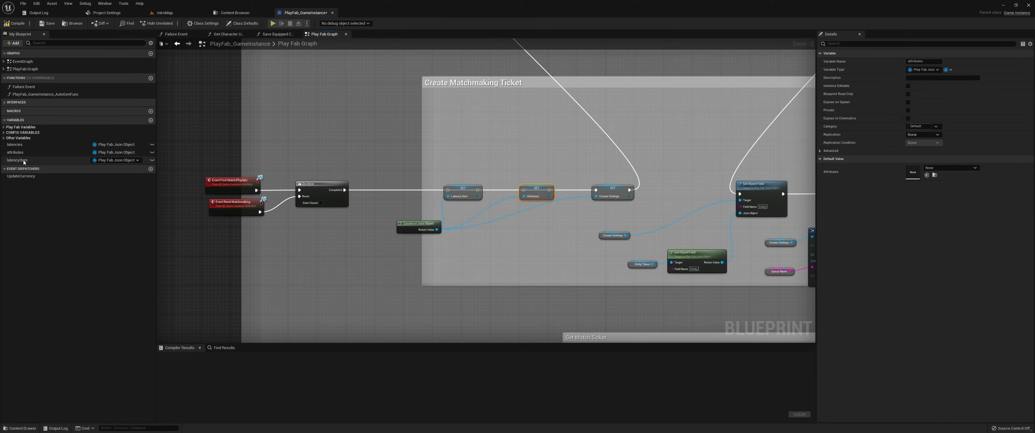
Add a Latencies setter fed by Construct Json Object, chain execution from Do Once through all four setters, and compile
left_click_drag(14, 144, 397, 248)
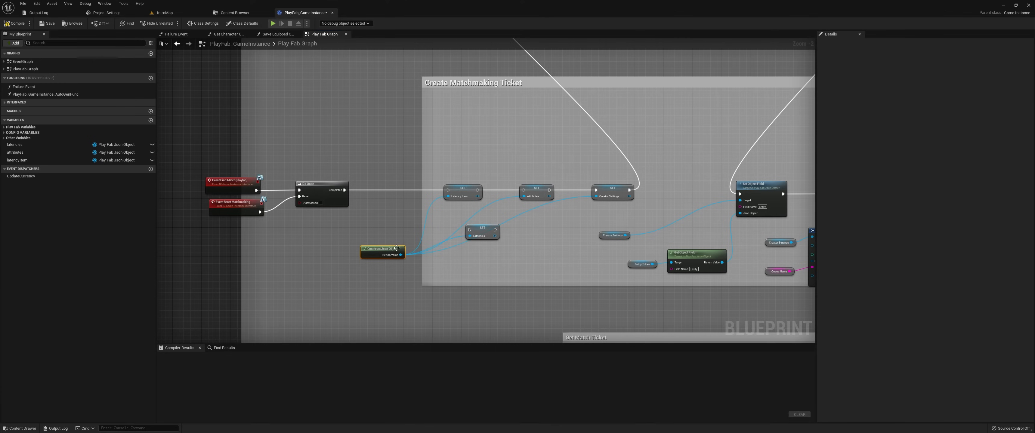
left_click_drag(487, 233, 551, 191)
left_click(551, 192)
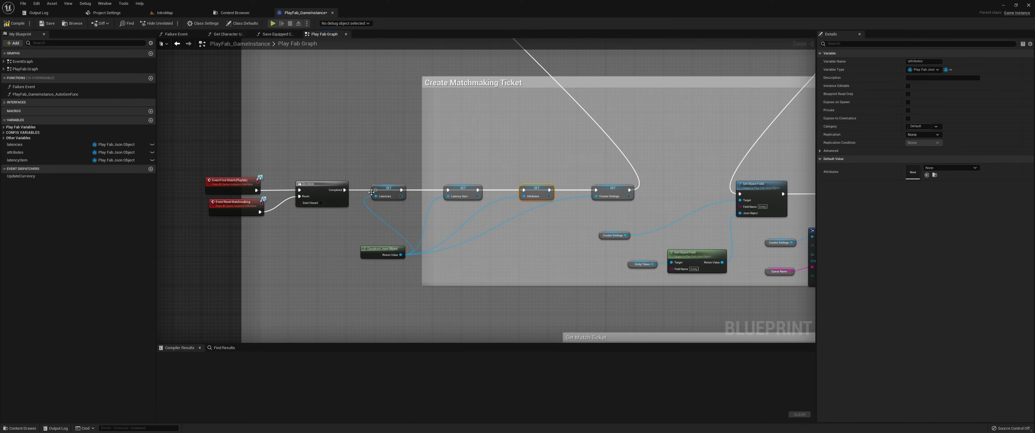
left_click_drag(343, 189, 377, 190)
left_click(17, 24)
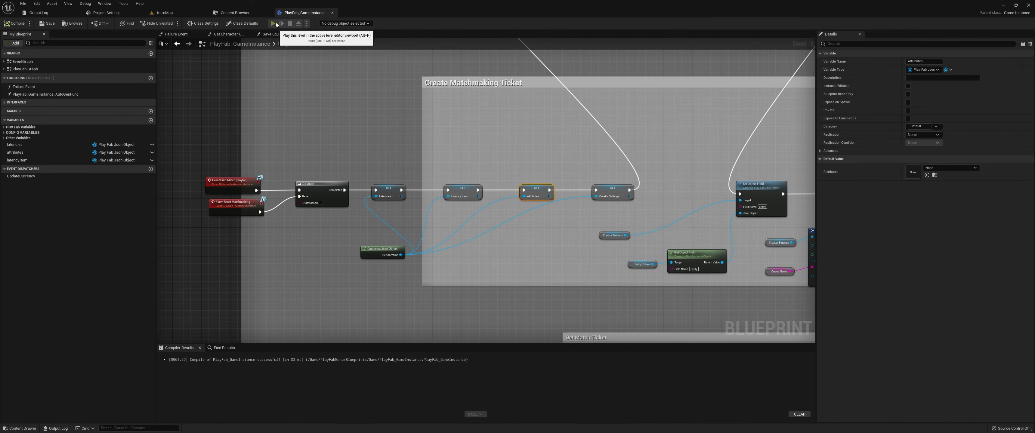
Play-test the level and start matchmaking from the game's main menu
left_click(273, 23)
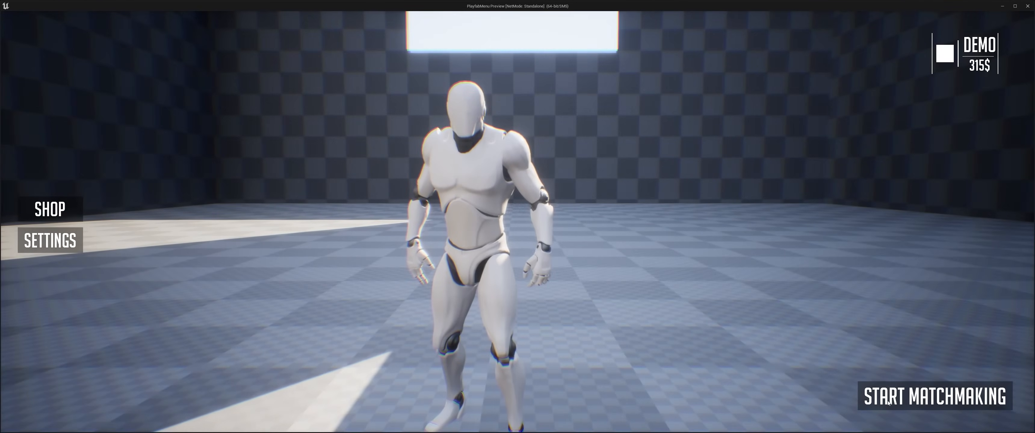
left_click(889, 403)
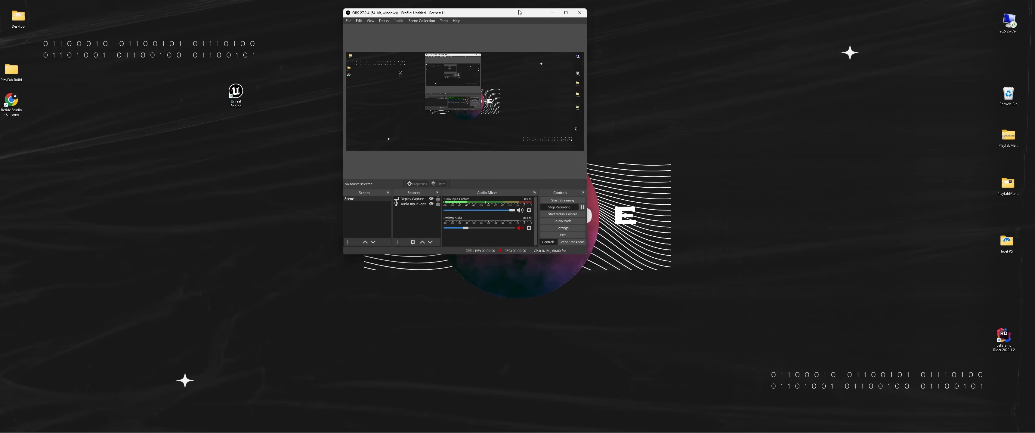
Minimize OBS, reopen the project from PlayfabMenu.uproject in the PlayfabMenu folder, and close the folder window
left_click(552, 12)
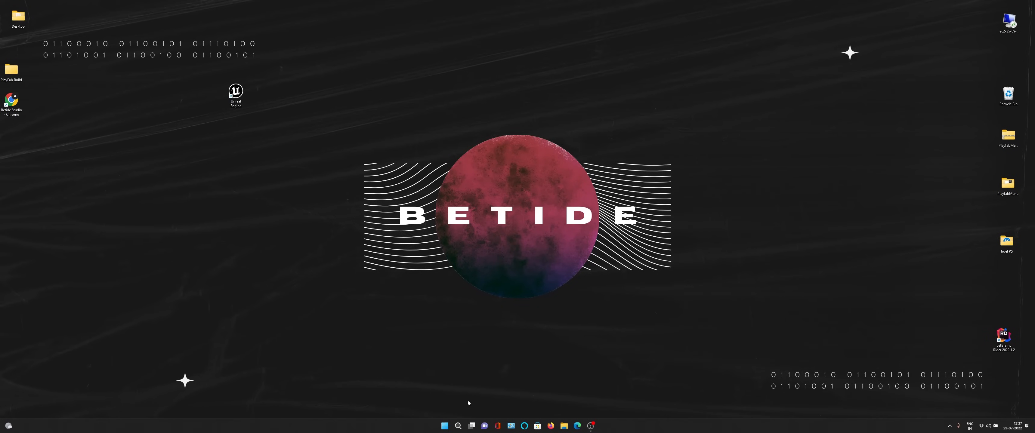
left_click(443, 431)
left_click(351, 168)
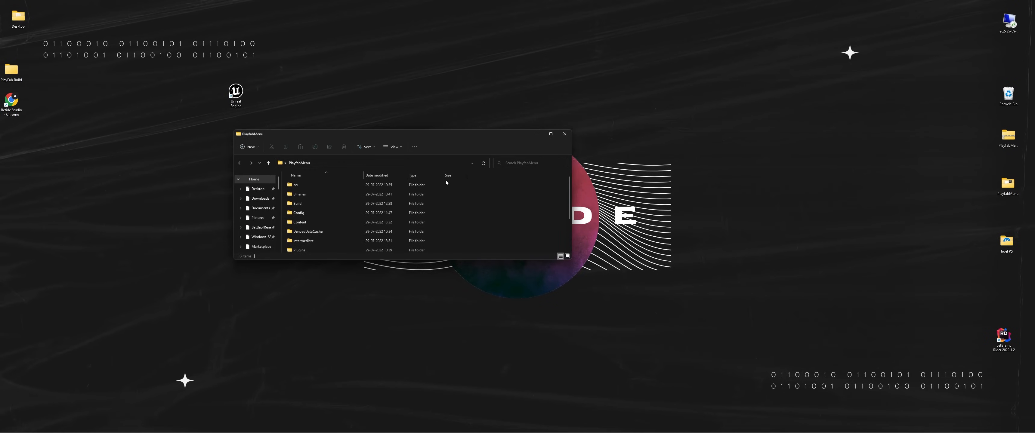
left_click(564, 134)
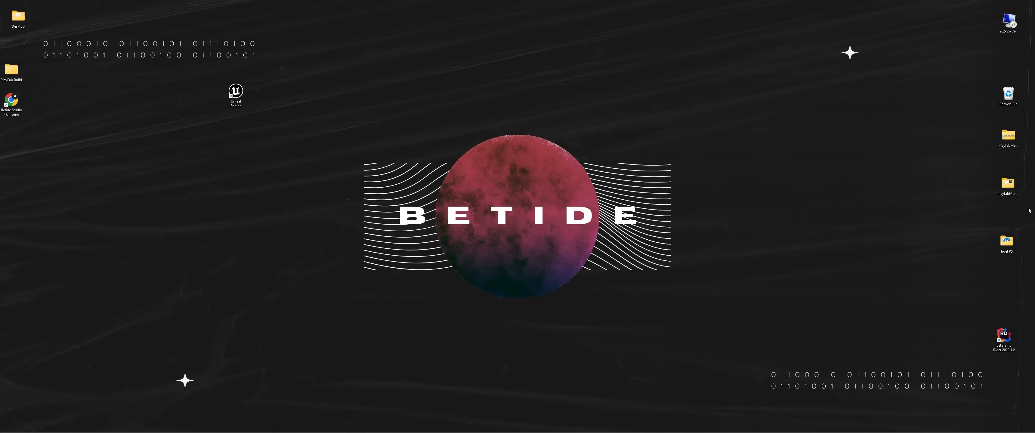
double_click(1006, 195)
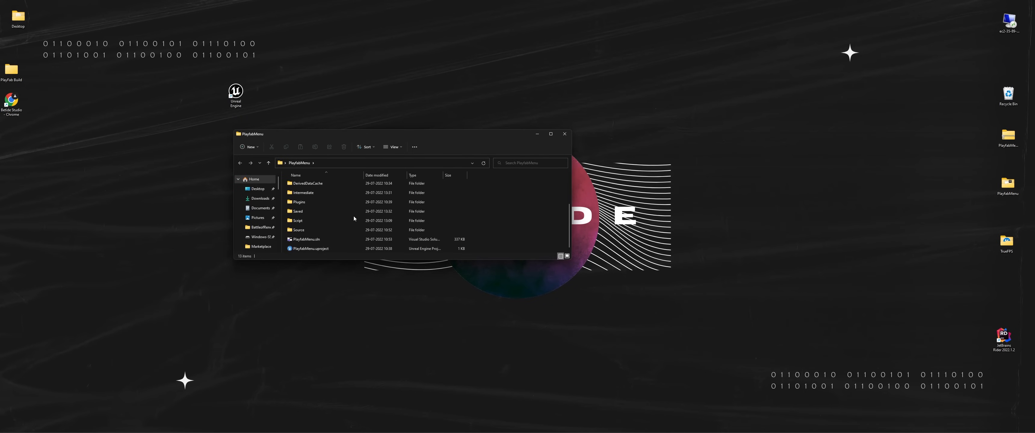
left_click(327, 249)
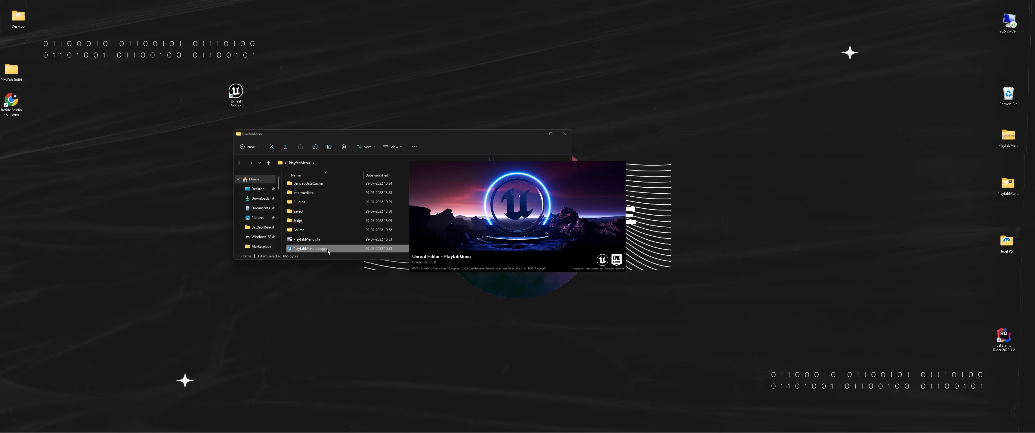
left_click(564, 134)
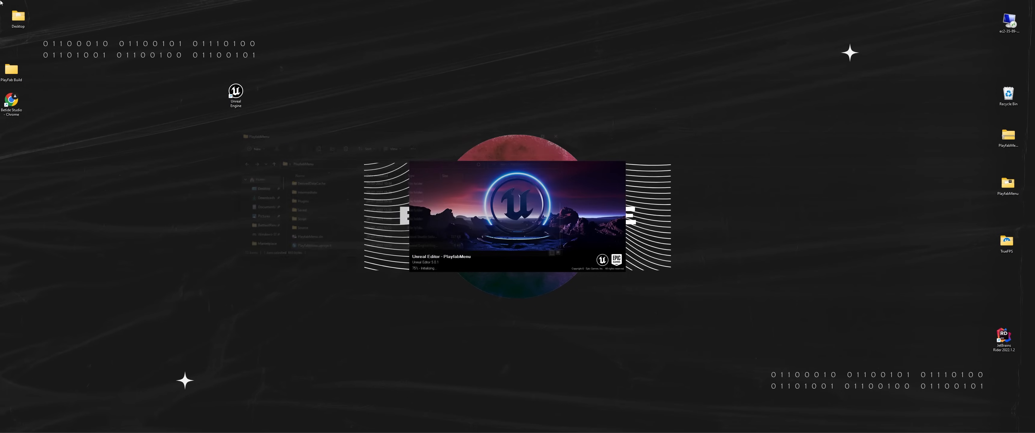
Close the PlayFab Build folder after a brief look and move the Unreal Engine desktop shortcut beneath the Chrome shortcut
double_click(11, 70)
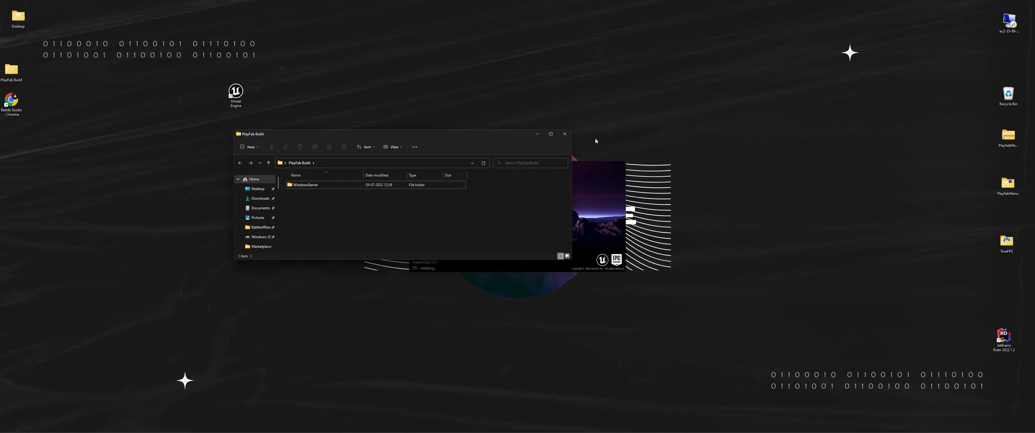
left_click(564, 135)
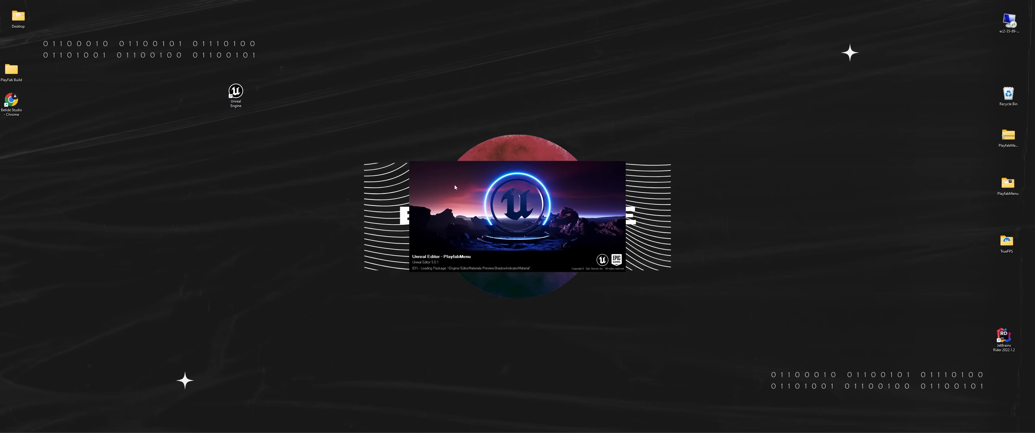
left_click_drag(234, 100, 14, 140)
left_click_drag(192, 81, 1028, 394)
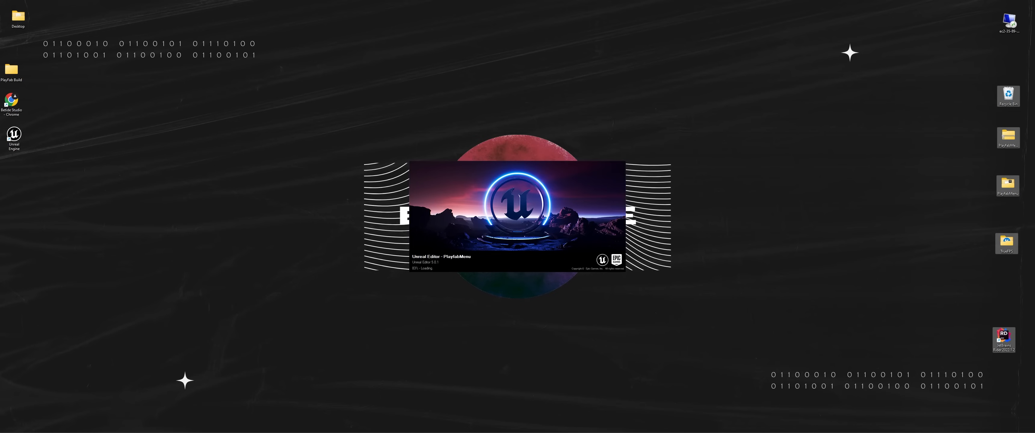
left_click_drag(380, 84, 638, 278)
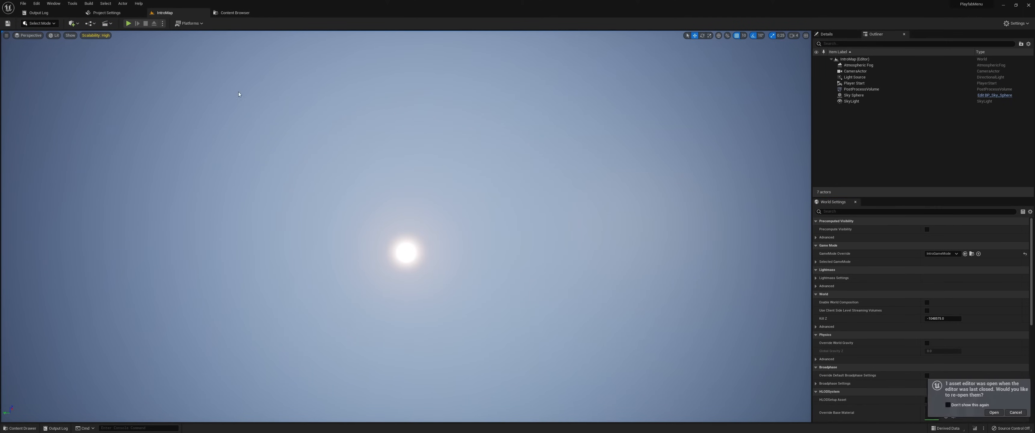
Reopen the PlayFab_GameInstance blueprint and examine the latency nodes, the setters and the ticket request's Give Up After Seconds setting
left_click(992, 413)
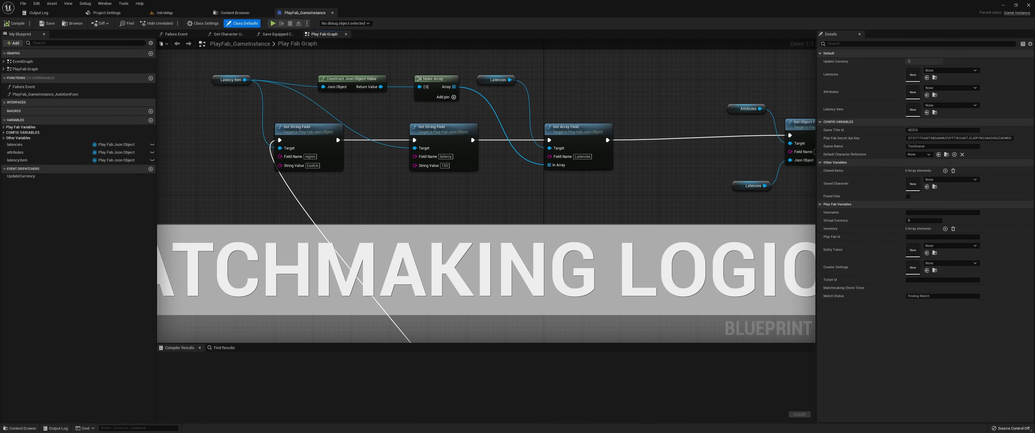
scroll(639, 223, "down", 6)
scroll(685, 213, "up", 5)
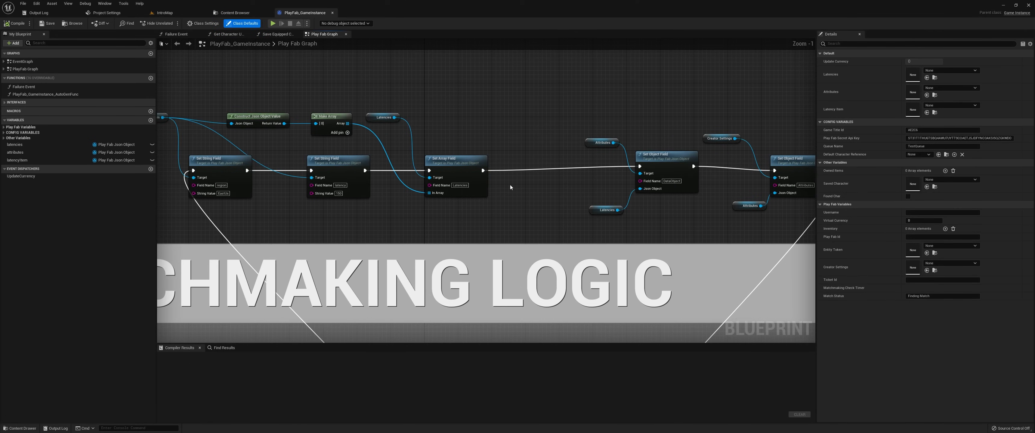
scroll(454, 175, "down", 1)
scroll(435, 173, "down", 1)
right_click_drag(358, 263, 385, 160)
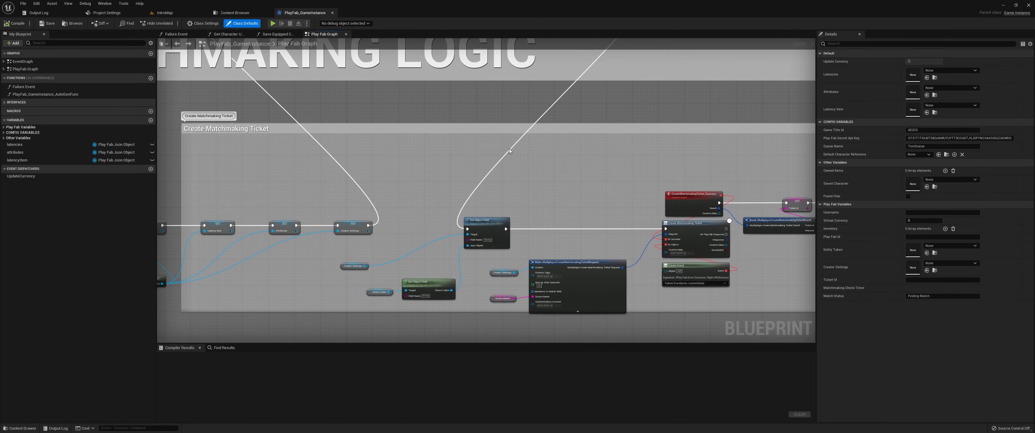
right_click_drag(301, 294, 417, 284)
right_click_drag(514, 289, 298, 273)
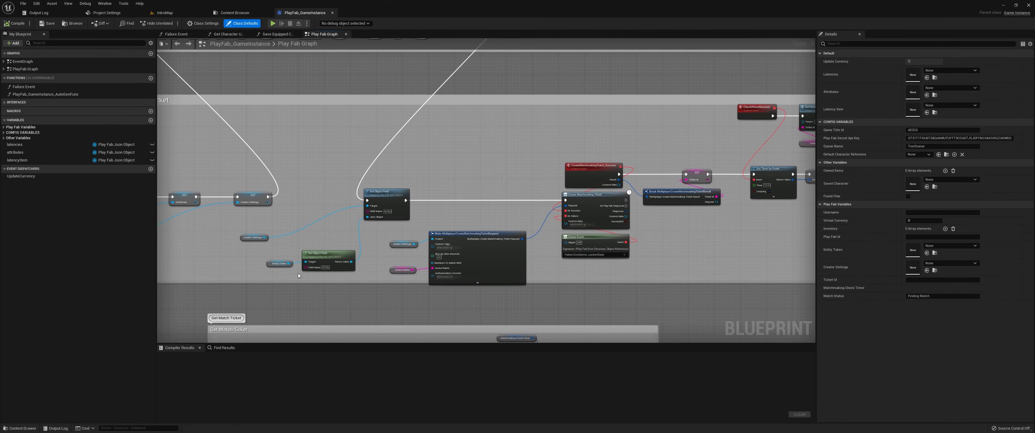
scroll(431, 266, "up", 3)
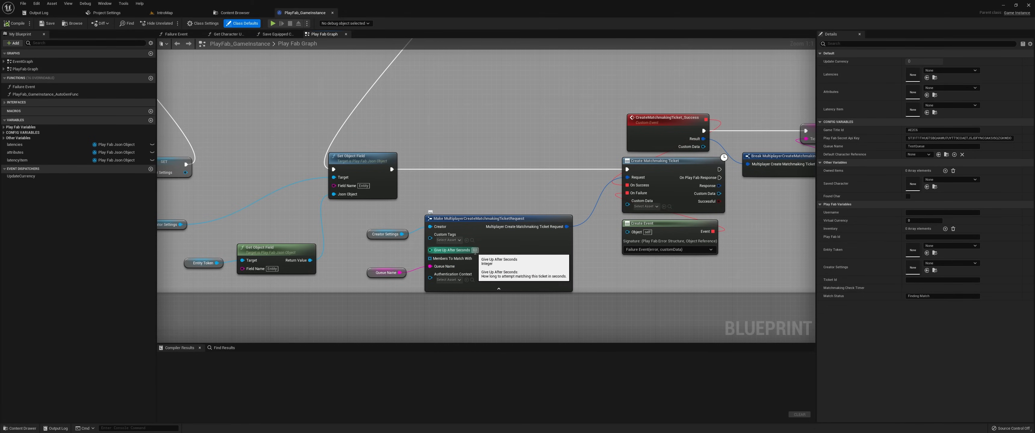
Examine the nodes after the CreateMatchmakingTicket_Success event, including the Time setting of Set Timer by Event
right_click_drag(710, 276, 383, 274)
scroll(383, 274, "down", 1)
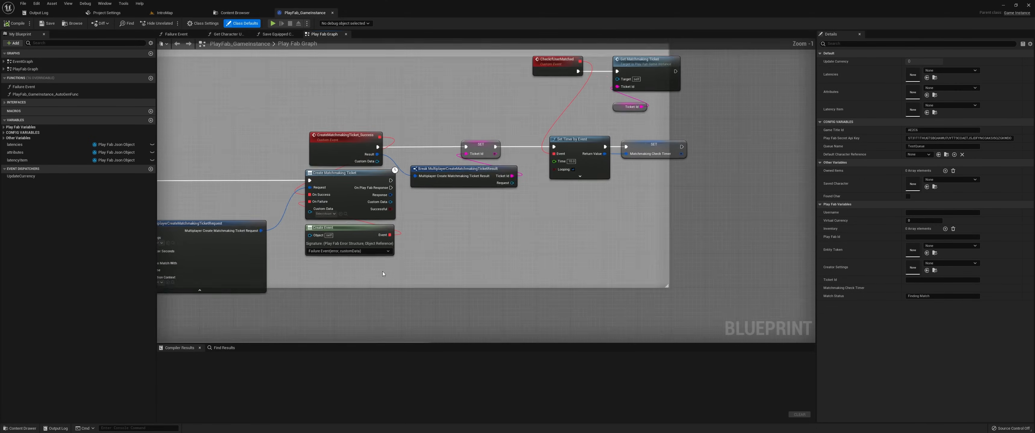
scroll(383, 274, "down", 1)
scroll(516, 174, "up", 2)
right_click_drag(541, 191, 505, 189)
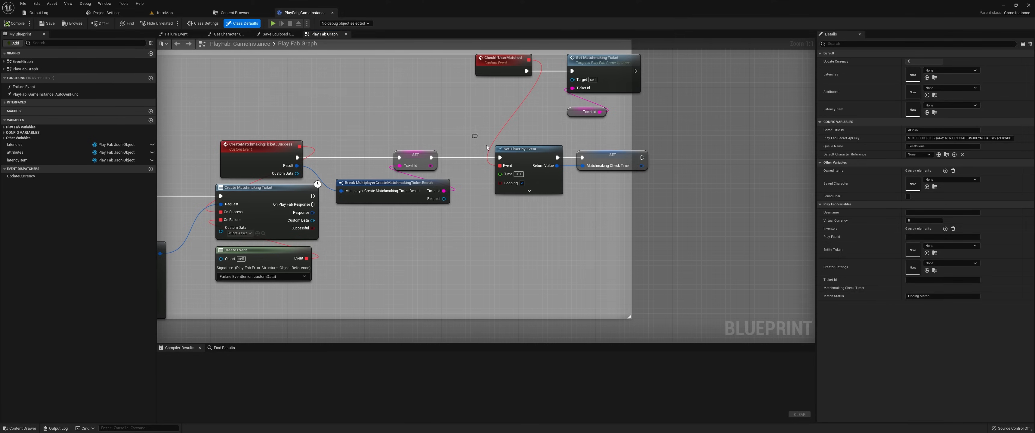
left_click_drag(486, 146, 566, 221)
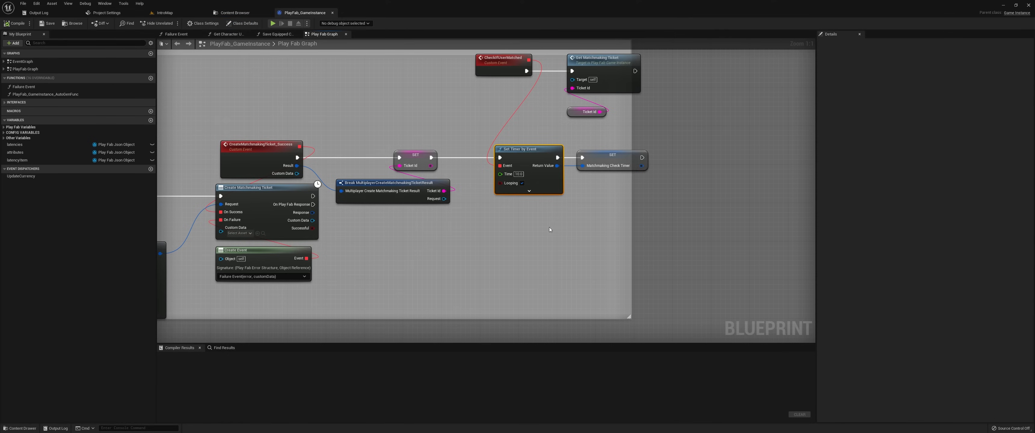
left_click(519, 173)
right_click_drag(545, 236, 670, 273)
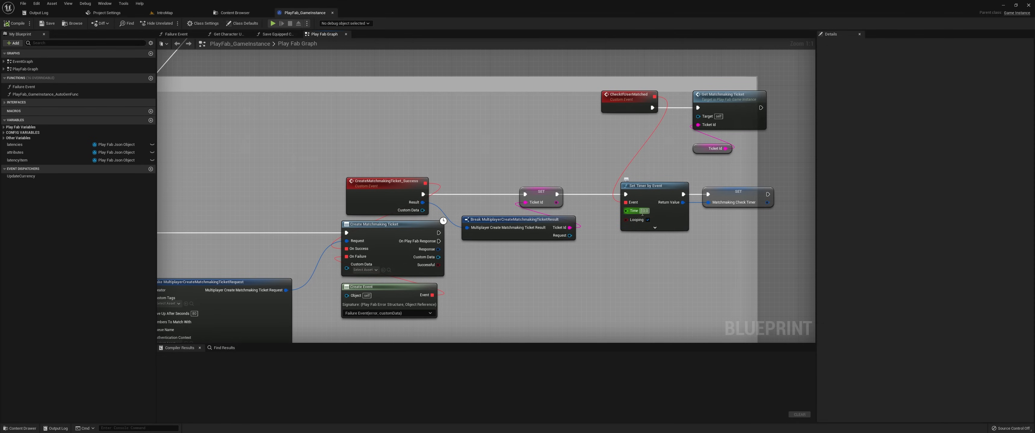
left_click(644, 211)
Nudge the Create Matchmaking Ticket comment box downward and select the Set Timer by Event node with its Matchmaking Check Timer setter
mouse_move(568, 90)
left_mouse_down()
mouse_move(757, 149)
mouse_move(568, 94)
left_mouse_up()
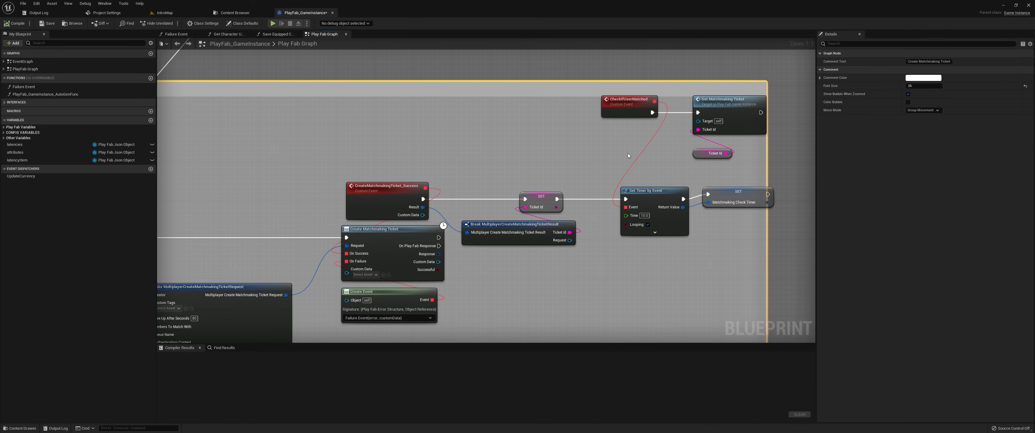
left_click(637, 170)
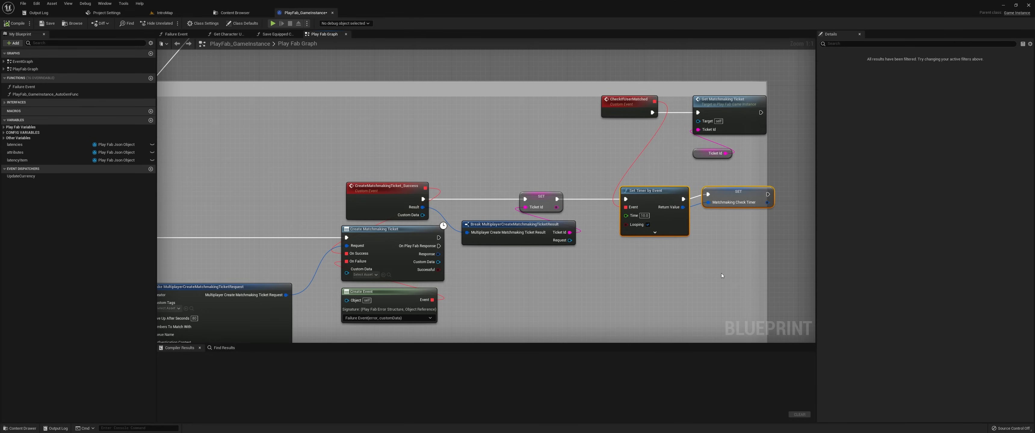
left_click_drag(631, 170, 743, 241)
left_click(718, 257)
scroll(706, 190, "down", 8)
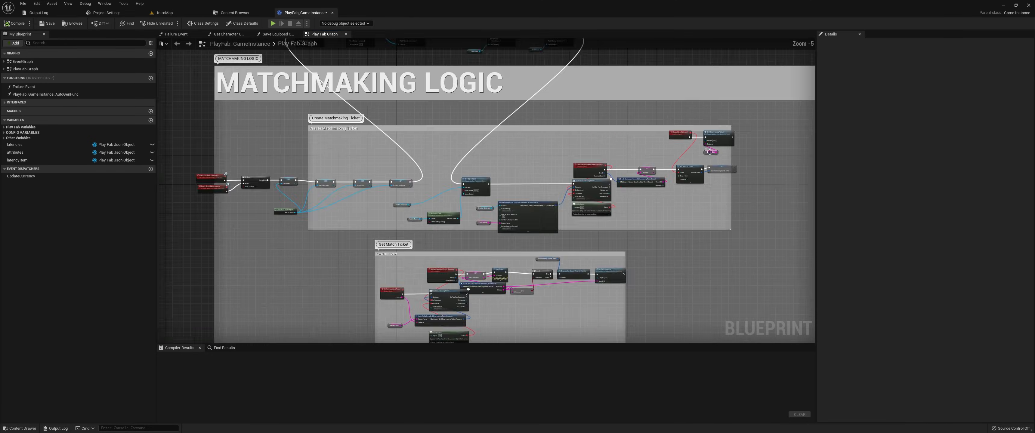
scroll(579, 252, "up", 7)
scroll(580, 252, "down", 10)
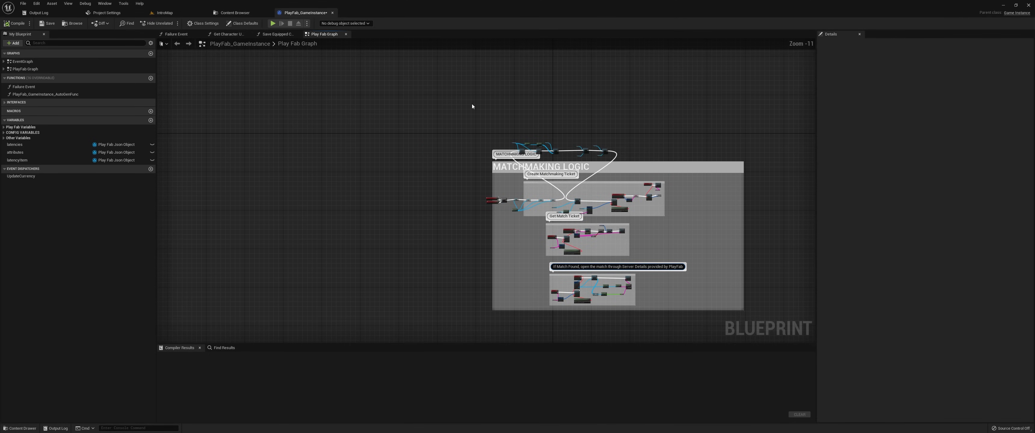
right_click_drag(515, 245, 476, 203)
scroll(476, 202, "up", 5)
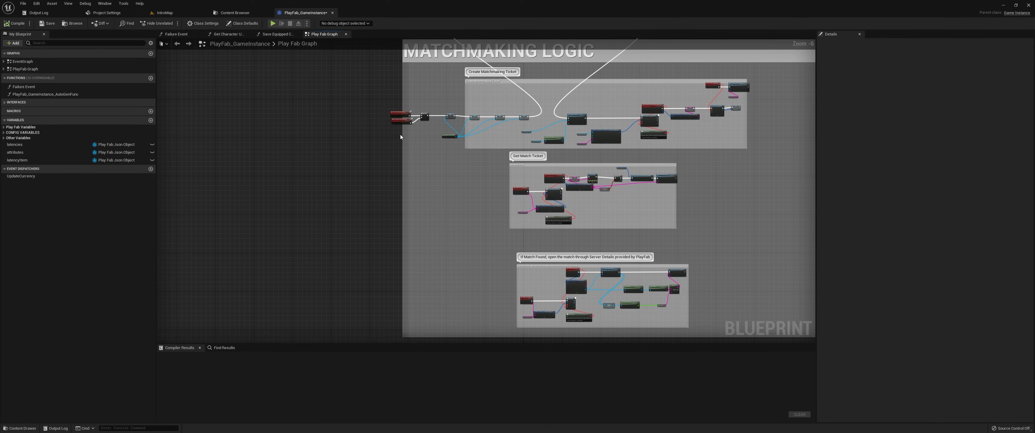
Open the PlayableMap level from the PlayFabMenu Maps folder and save the pending blueprint changes
left_click(165, 13)
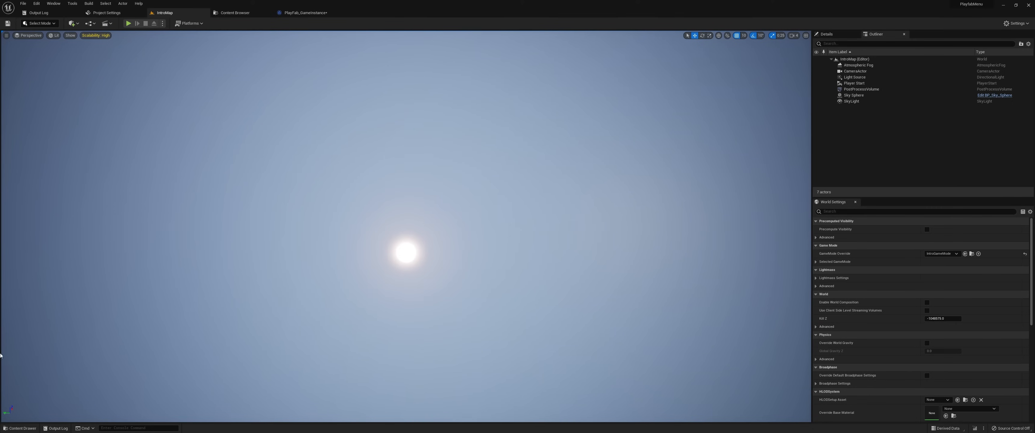
left_click(21, 428)
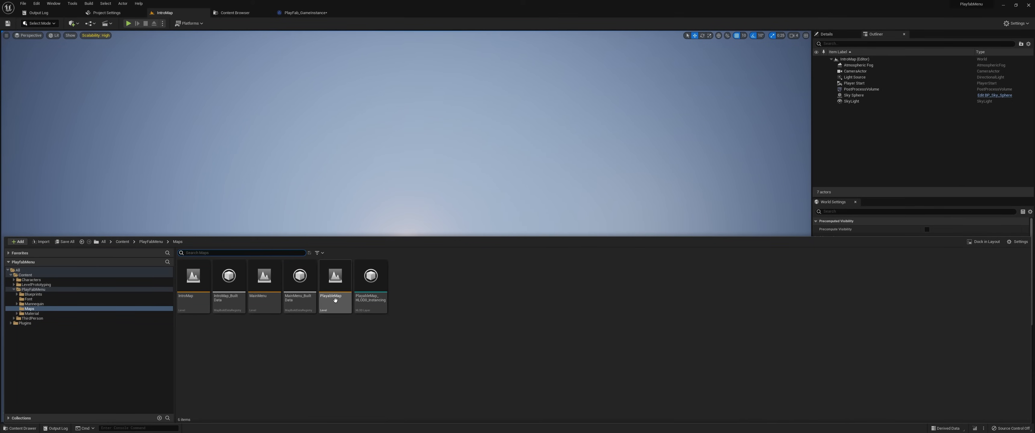
double_click(335, 281)
left_click(543, 286)
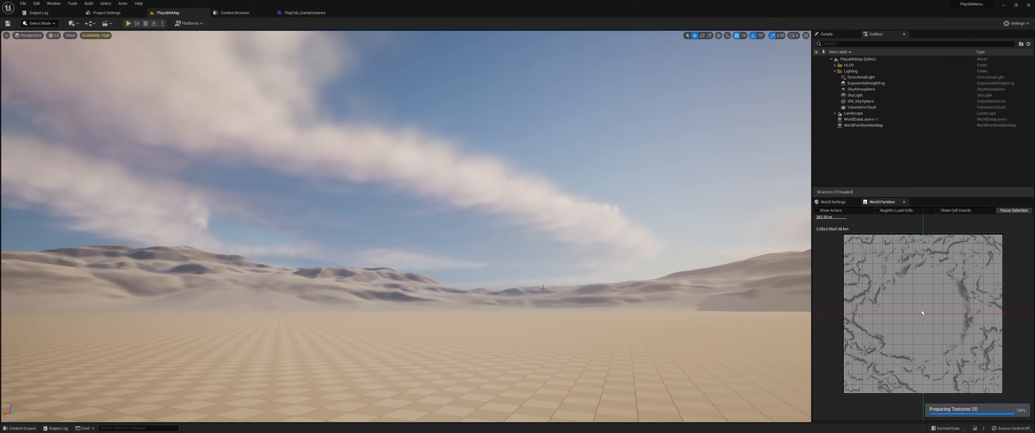
Place two Player Start actors on the checkered floor of PlayableMap, a short distance apart
right_click_drag(555, 273, 526, 414)
left_click(90, 23)
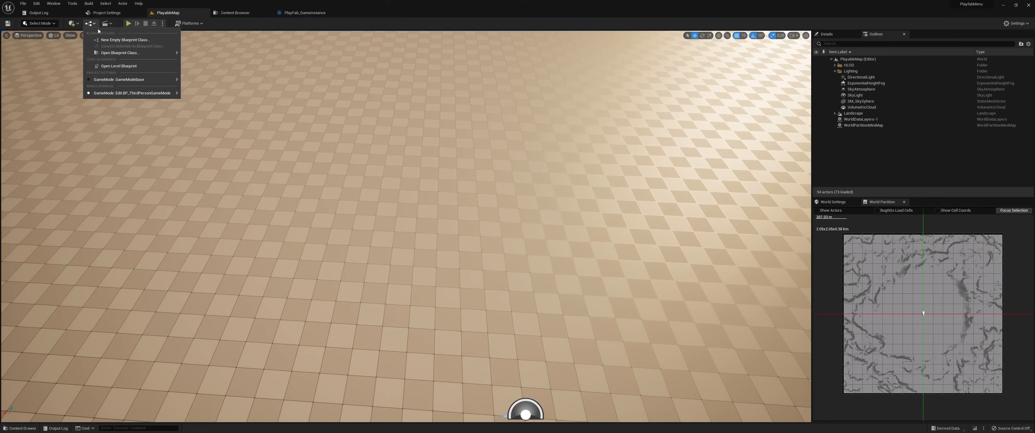
left_click(72, 23)
mouse_move(113, 73)
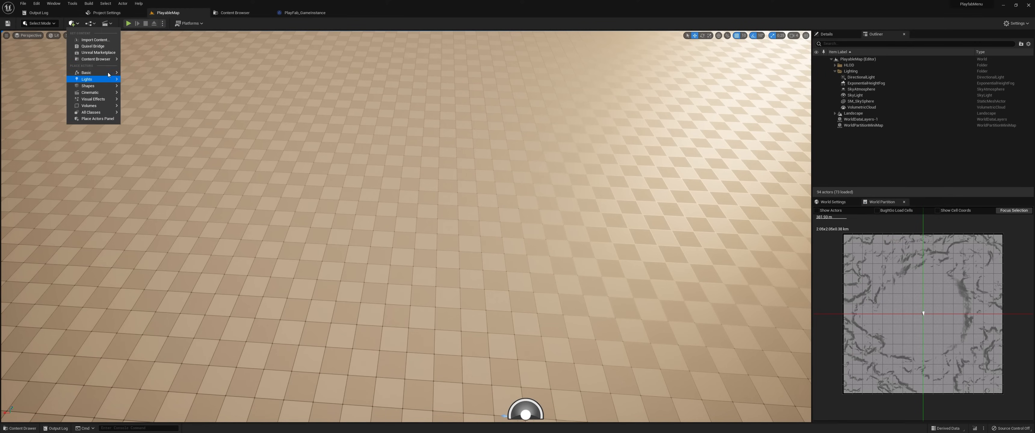
left_click_drag(151, 102, 320, 109)
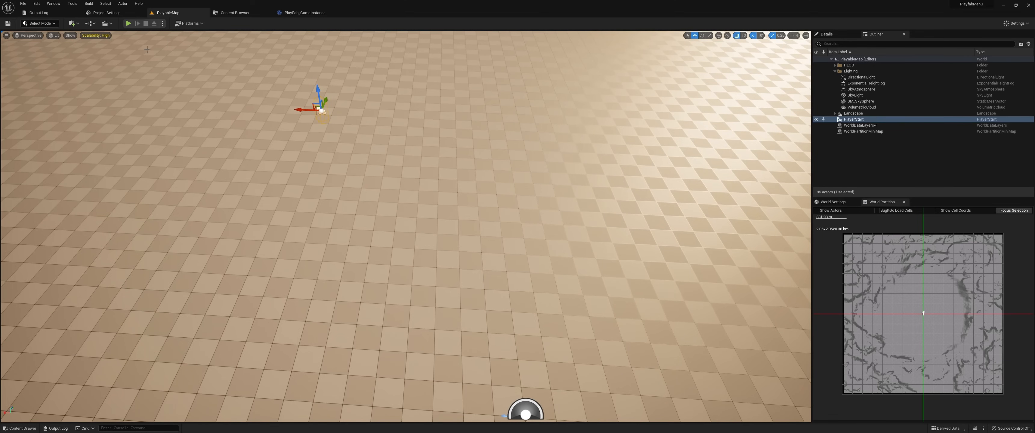
left_click(73, 24)
mouse_move(92, 73)
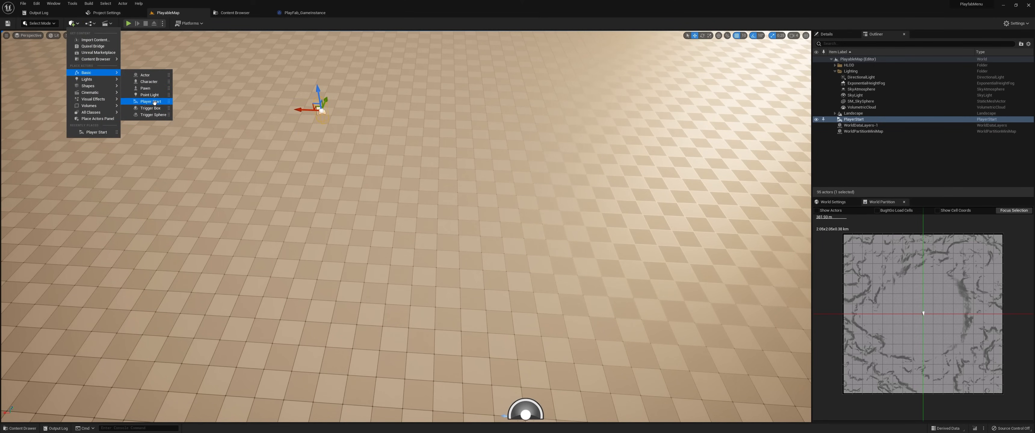
left_click_drag(149, 103, 439, 137)
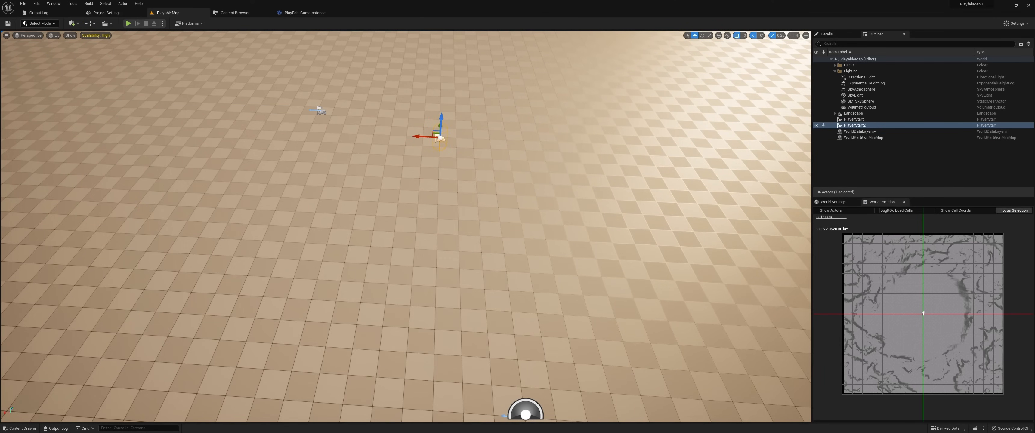
Find the Text Render Actor among all actor classes and place one in the level beyond the Player Starts
right_click_drag(442, 147, 426, 113)
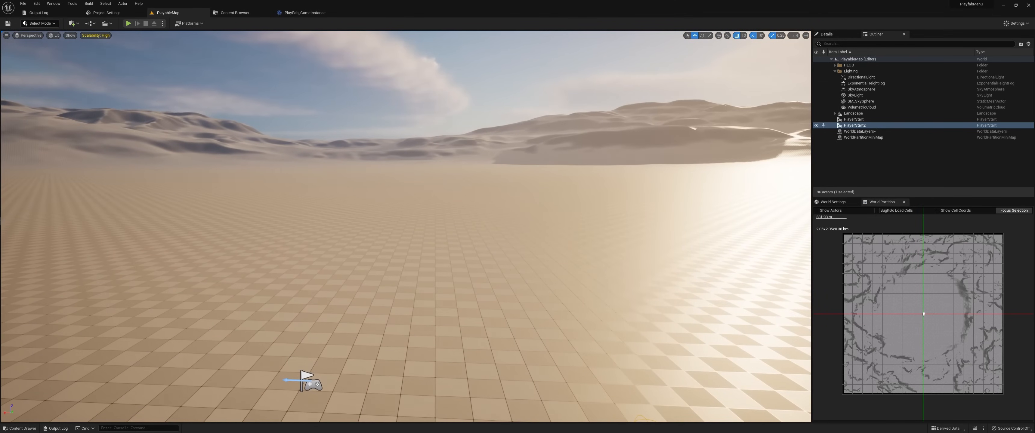
left_click(24, 428)
left_click(73, 24)
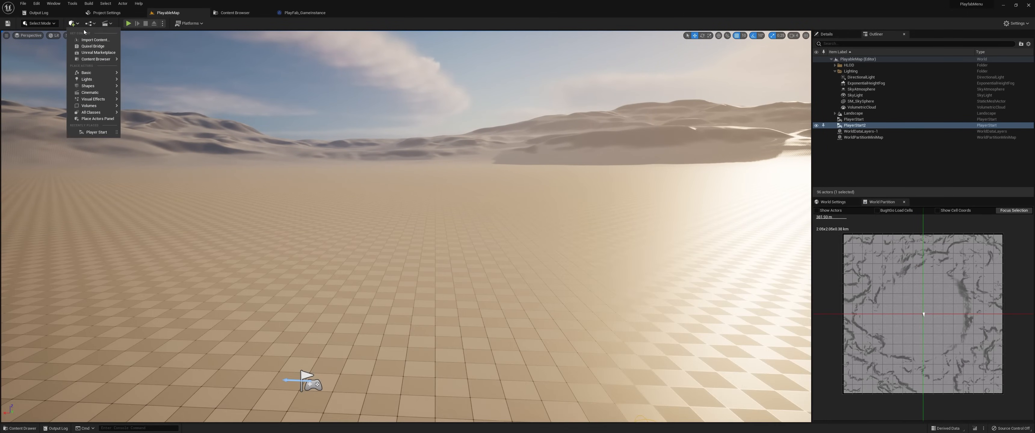
mouse_move(109, 117)
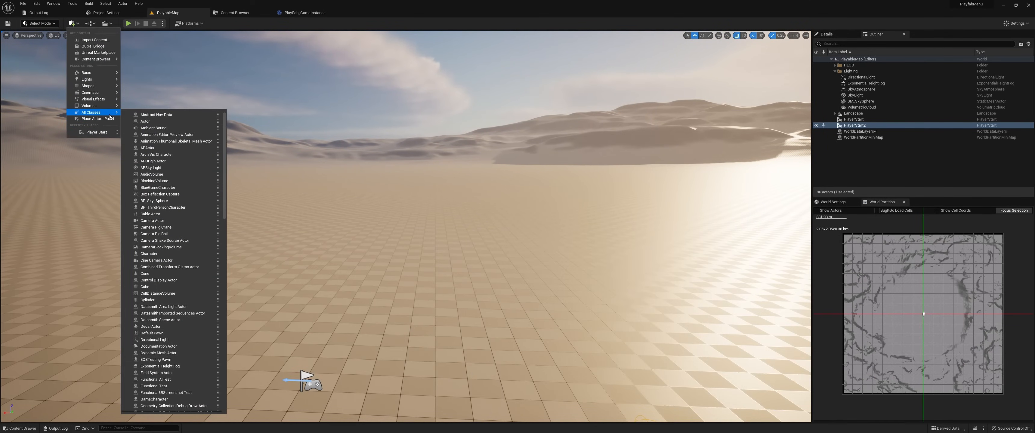
type("t")
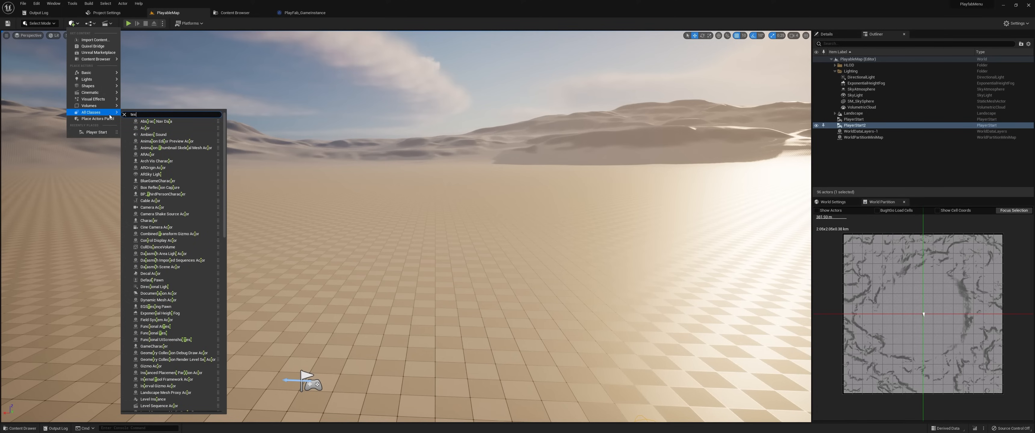
type("ex")
left_click_drag(161, 128, 393, 225)
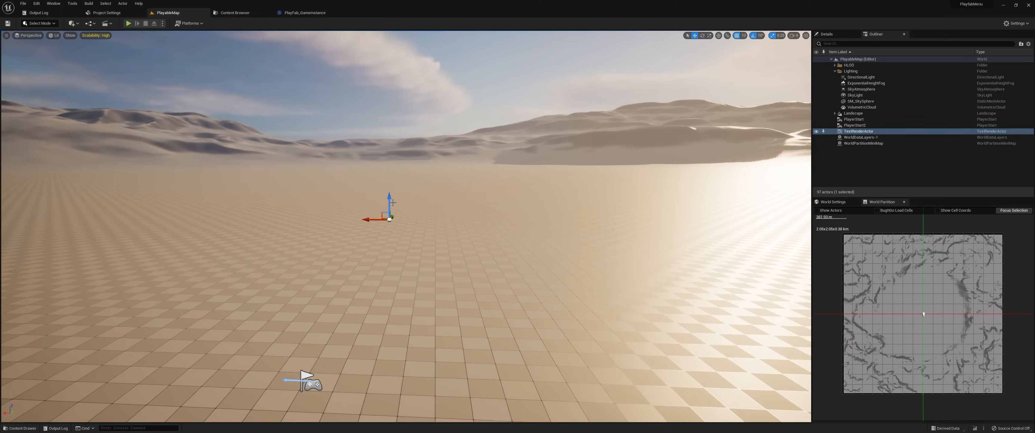
Set the text render actor's text to SERVER and its horizontal alignment to Center
left_click(828, 205)
left_click(828, 33)
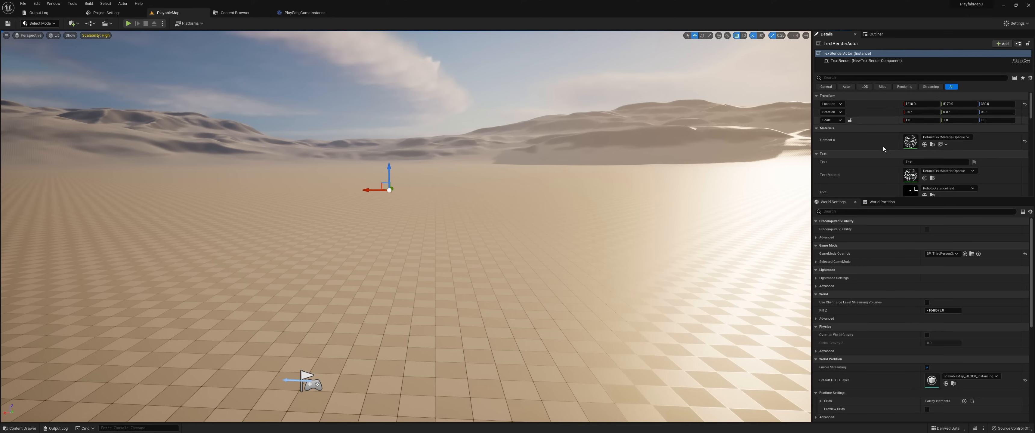
scroll(884, 149, "down", 2)
left_click(924, 114)
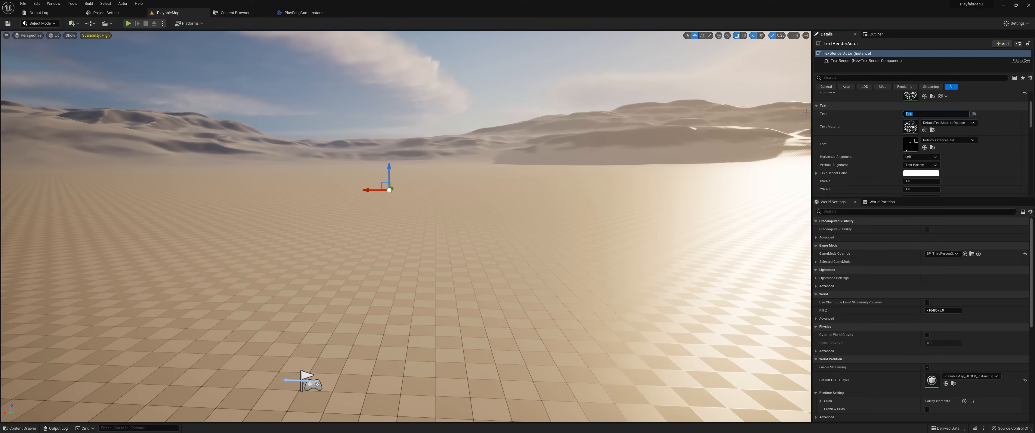
key("Caps_Lock")
type("SERVE")
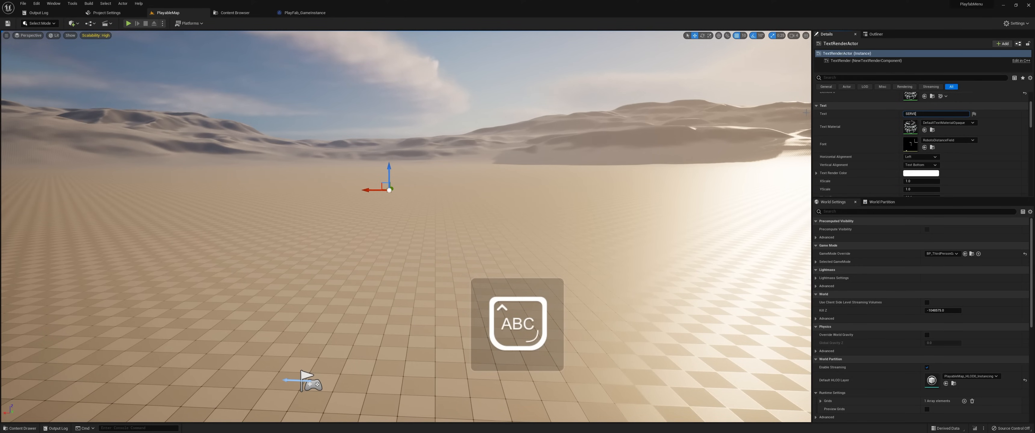
type("R")
left_click(924, 157)
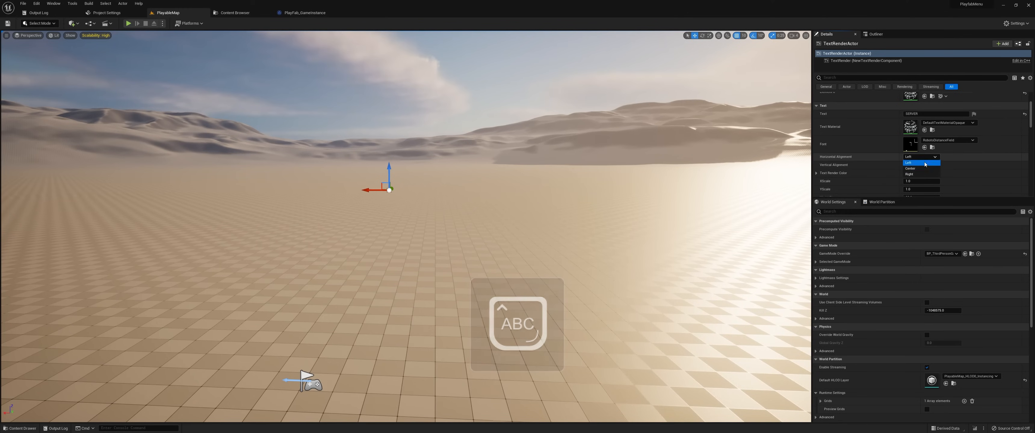
left_click(918, 168)
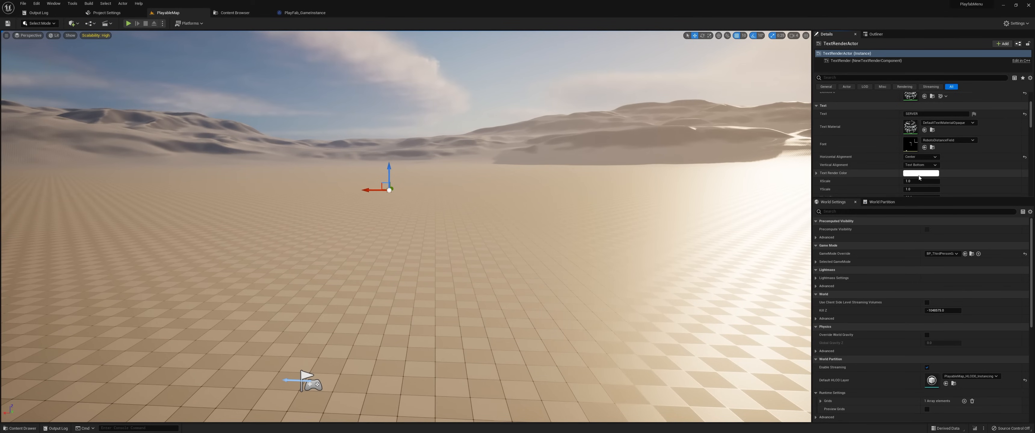
Enlarge the SERVER text to a world size of about 1350 and rotate it to be readable from the current view
scroll(891, 182, "down", 2)
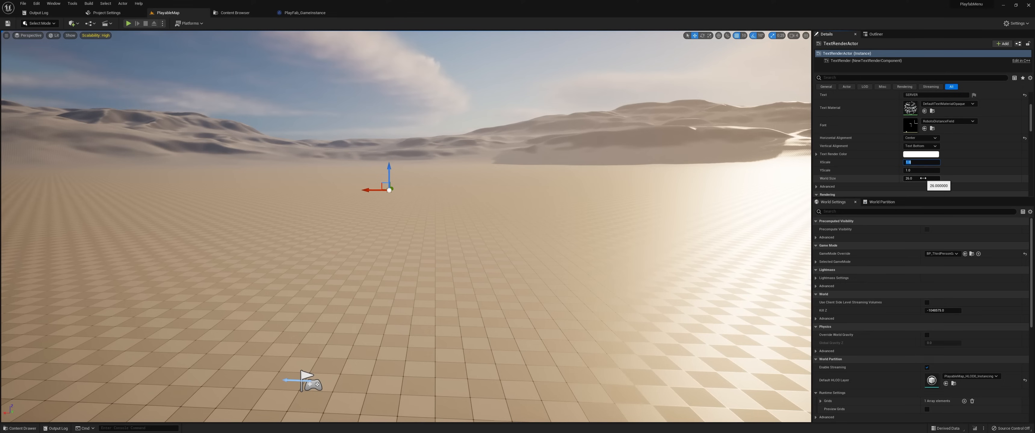
left_click(910, 178)
left_click_drag(910, 177, 940, 177)
left_click(703, 35)
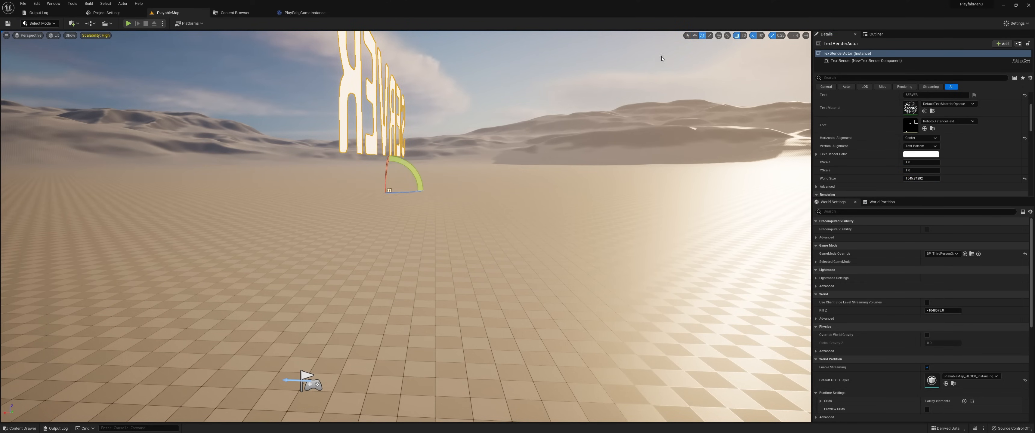
left_click_drag(404, 191, 358, 193)
left_click(345, 225)
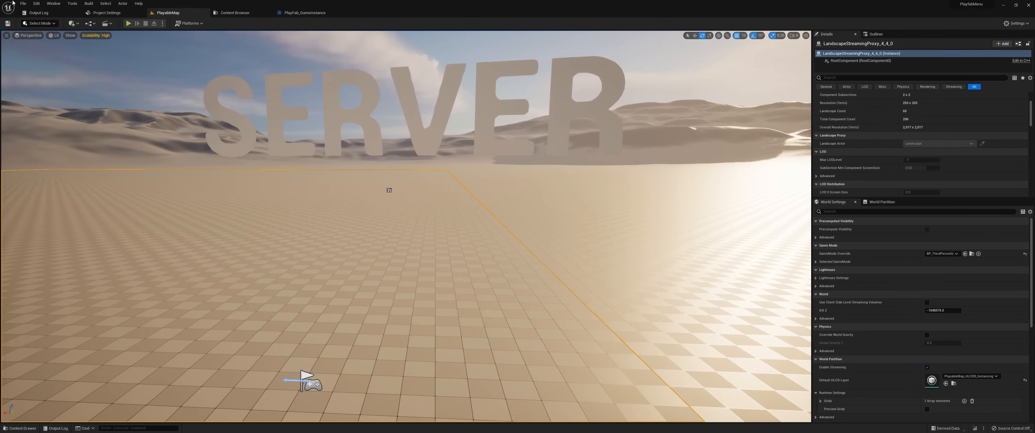
left_click(23, 3)
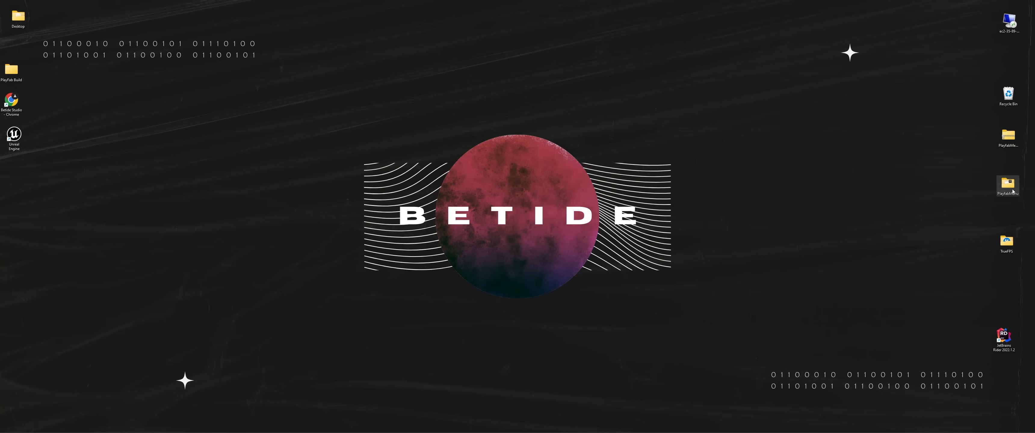
Switch to the desktop and launch PlayfabMenu.exe from the Windows folder inside PlayFab Build
double_click(1008, 185)
double_click(26, 75)
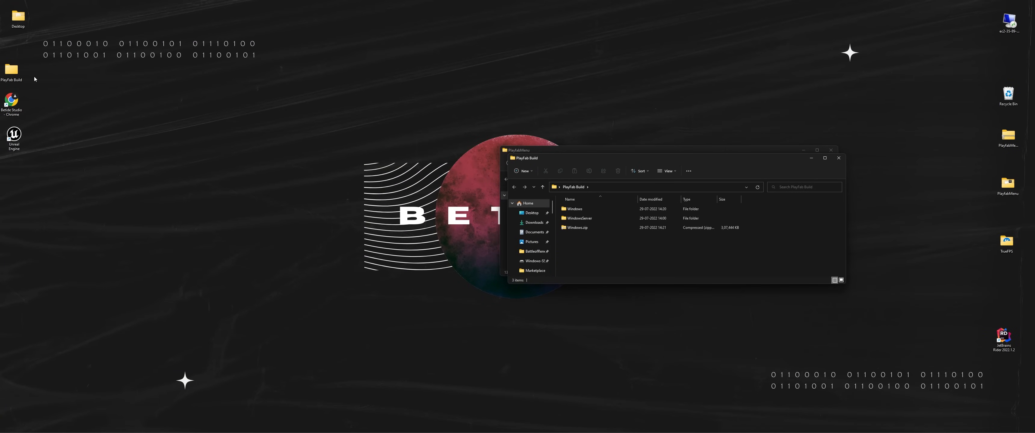
double_click(585, 209)
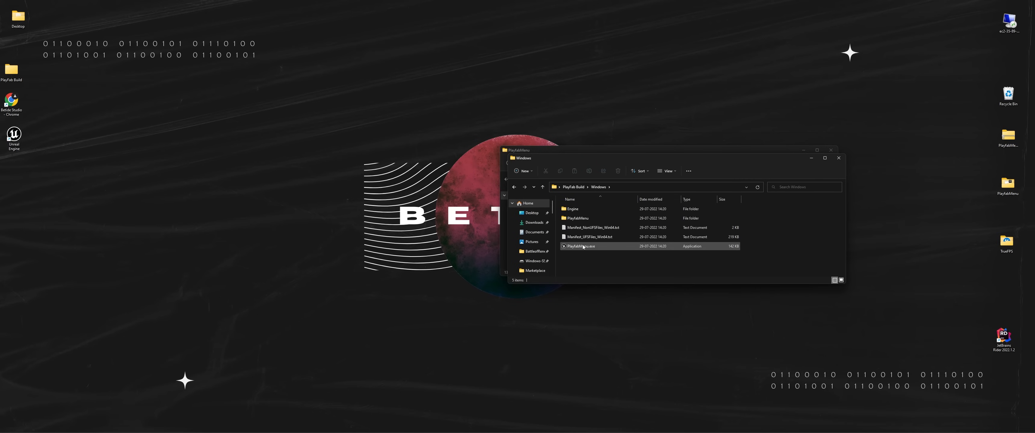
double_click(583, 246)
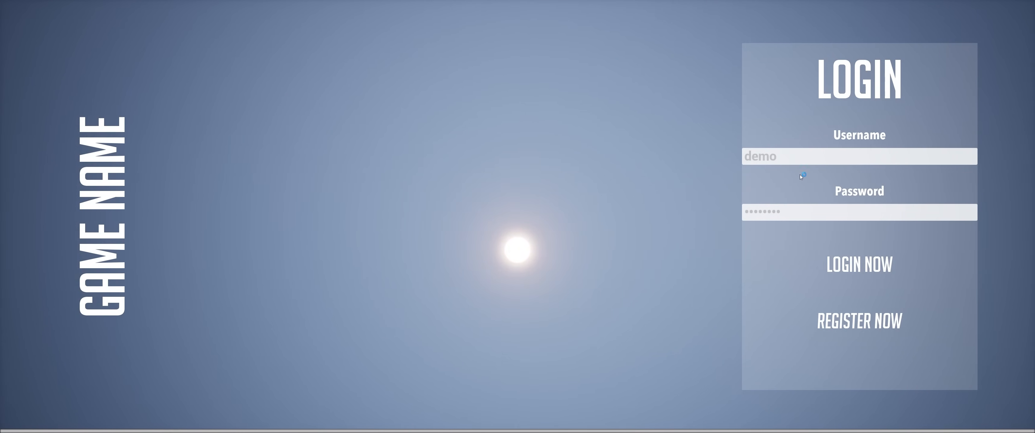
Enter the account username, log in to the packaged game and start matchmaking
type("devesh")
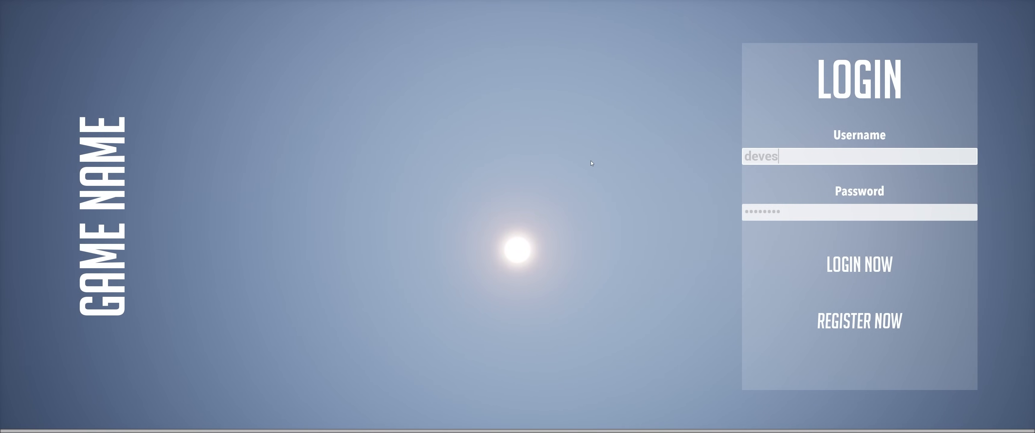
left_click(844, 261)
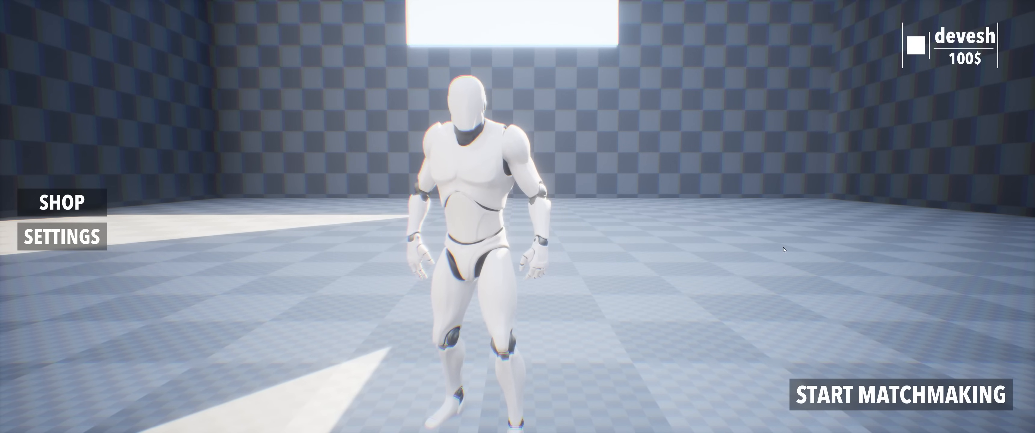
left_click(850, 391)
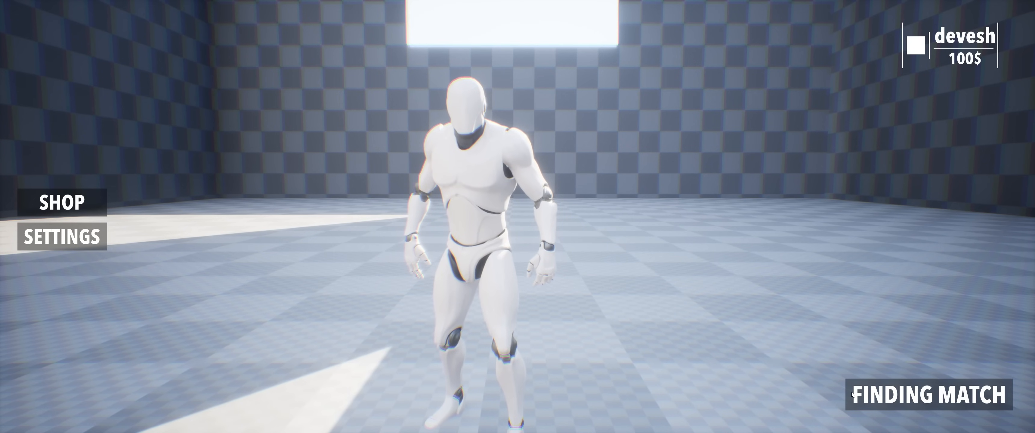